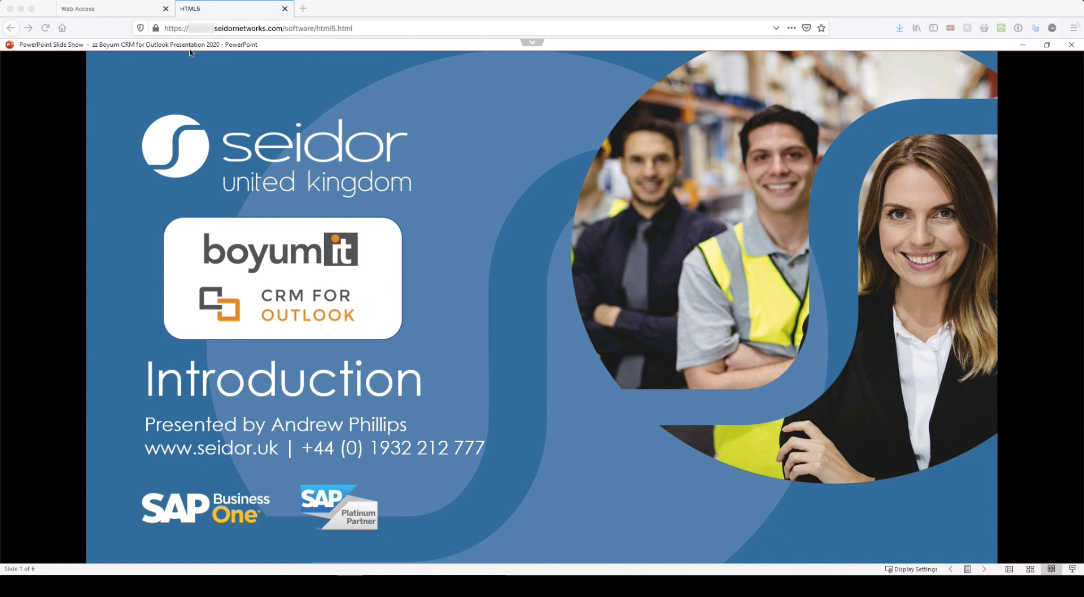
Step: Check the web access logon page, return to the slide show, and advance it to the "ALL REAL TIME!" slide
left_click(112, 17)
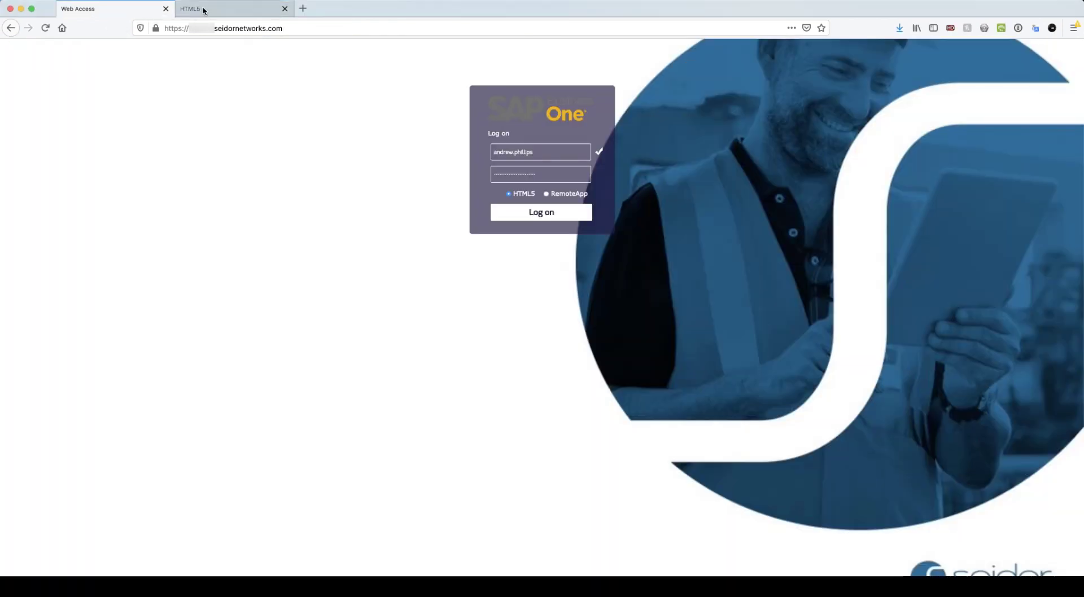
left_click(218, 10)
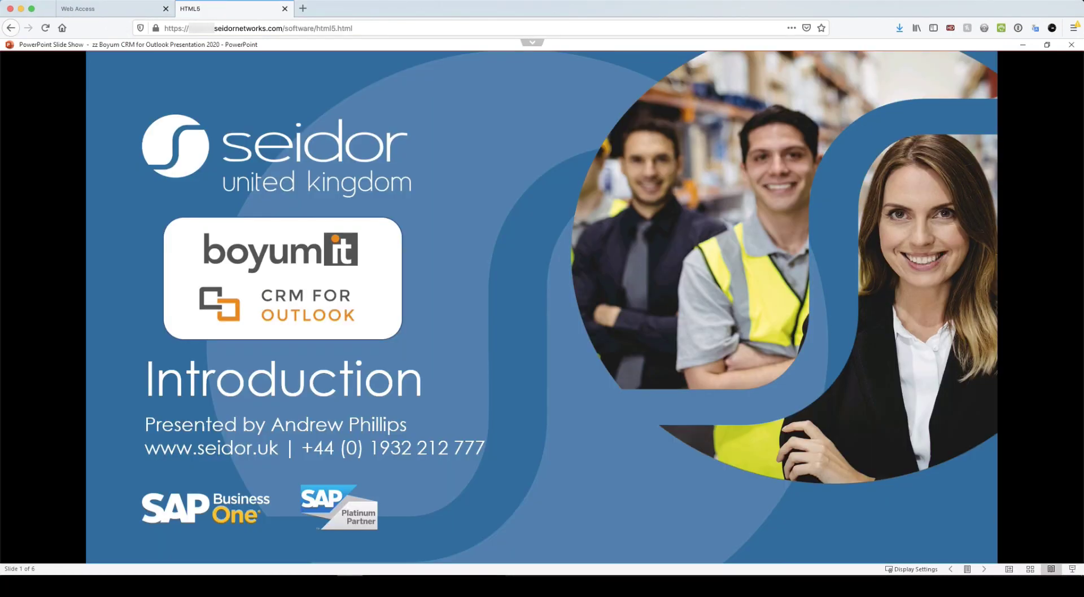
left_click(277, 242)
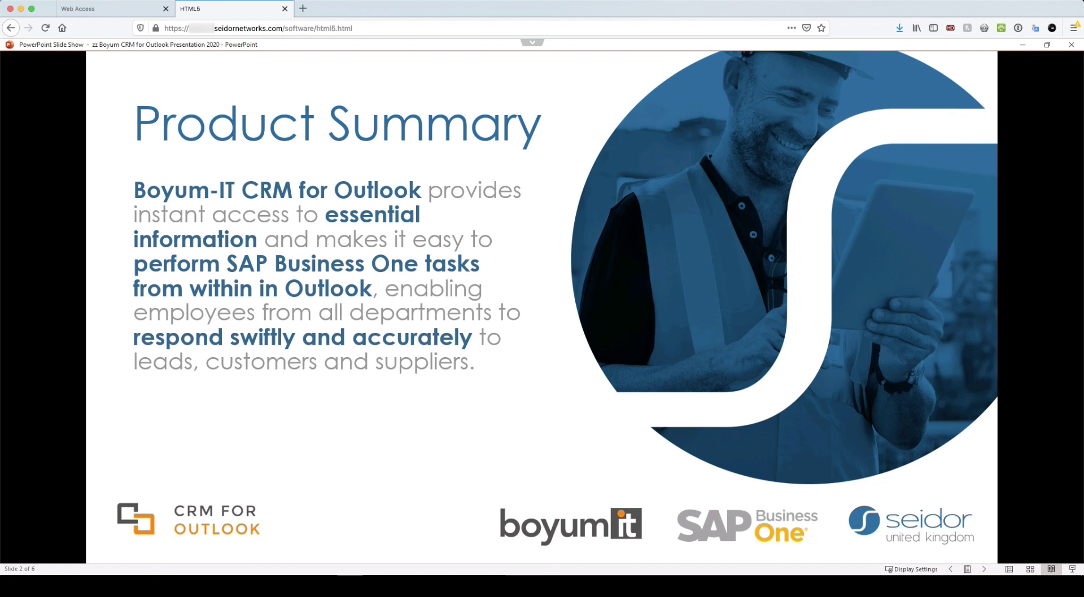
left_click(622, 247)
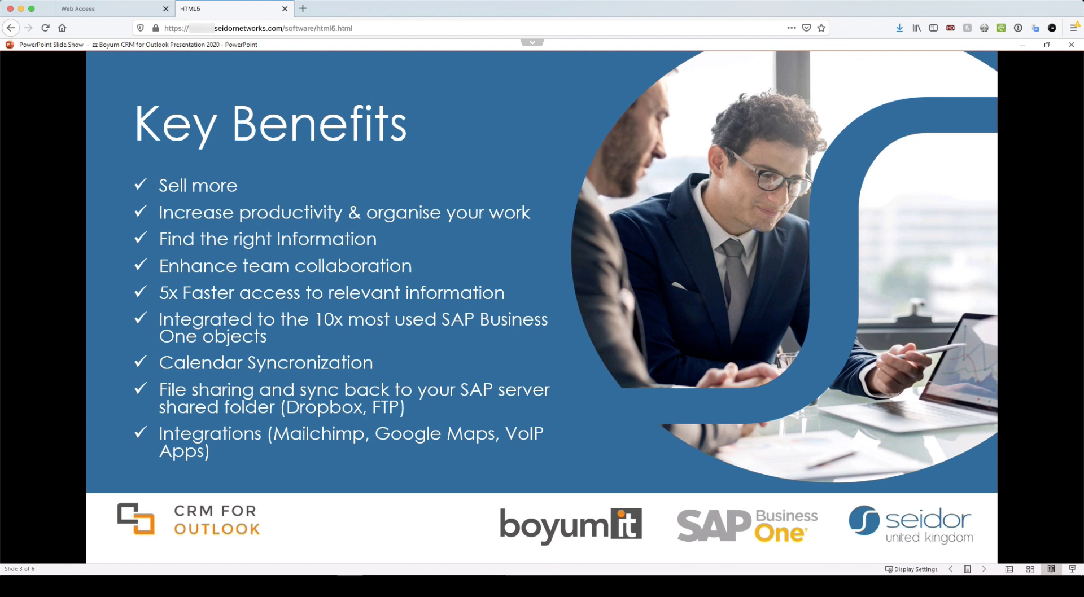
left_click(525, 255)
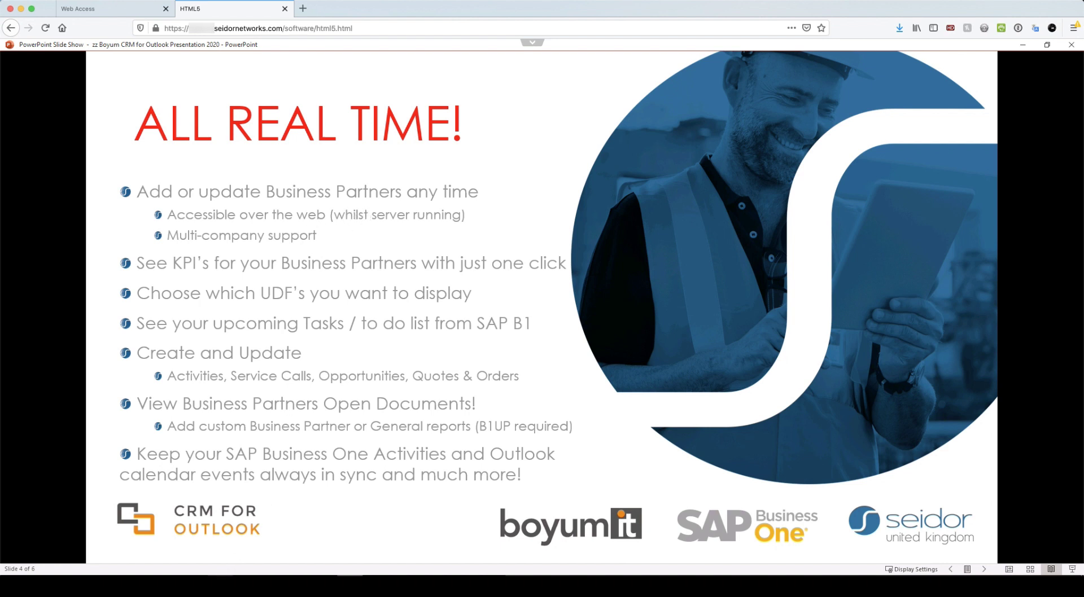
Step: Close the leftover WorldPack UK business partner window and switch from the presentation to the Outlook demo mailbox
mouse_move(195, 577)
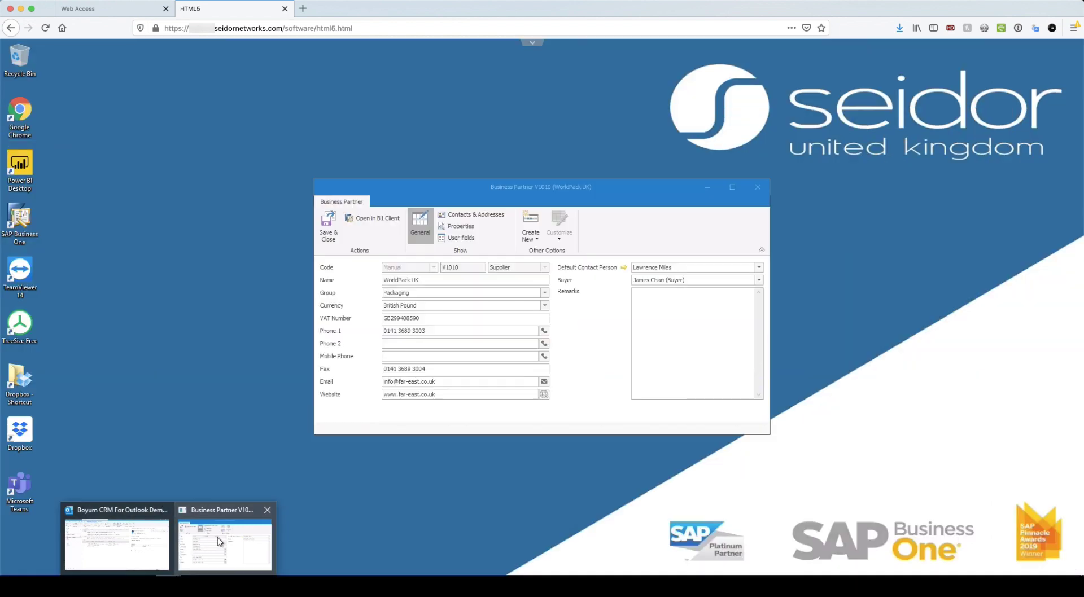
left_click(220, 541)
left_click(757, 187)
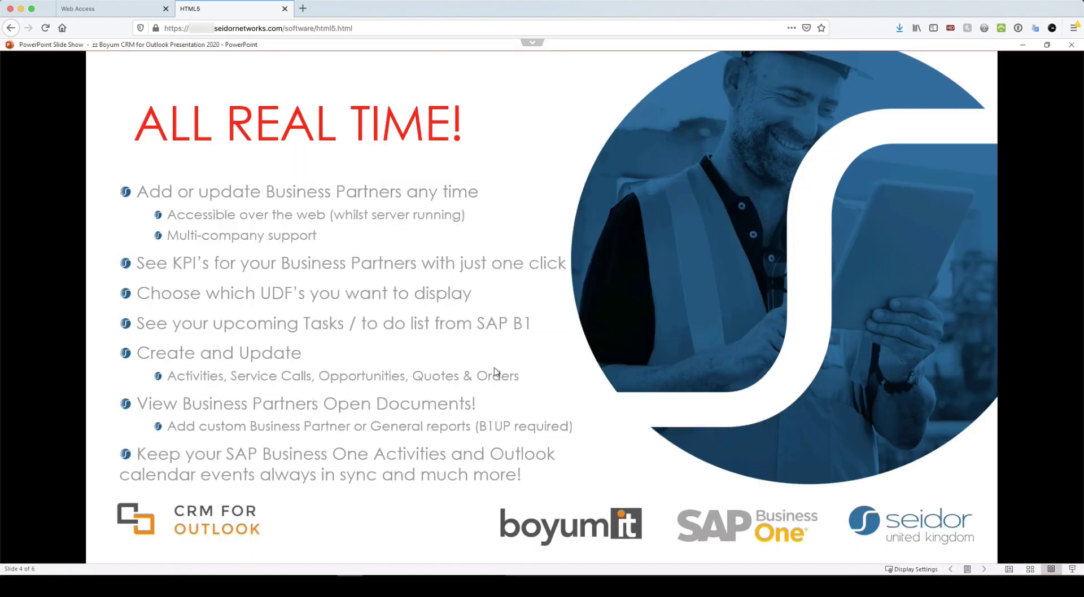
left_click(168, 576)
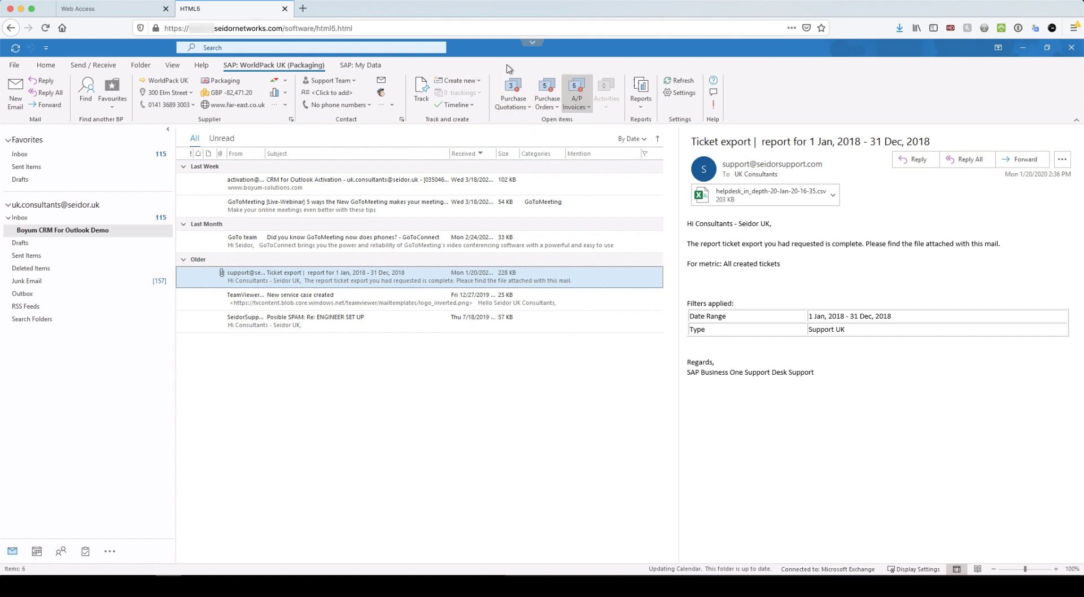
Step: In the WorldPack UK supplier record, view the contacts and addresses, add the remark "Great supplier", and save the record
left_click(145, 85)
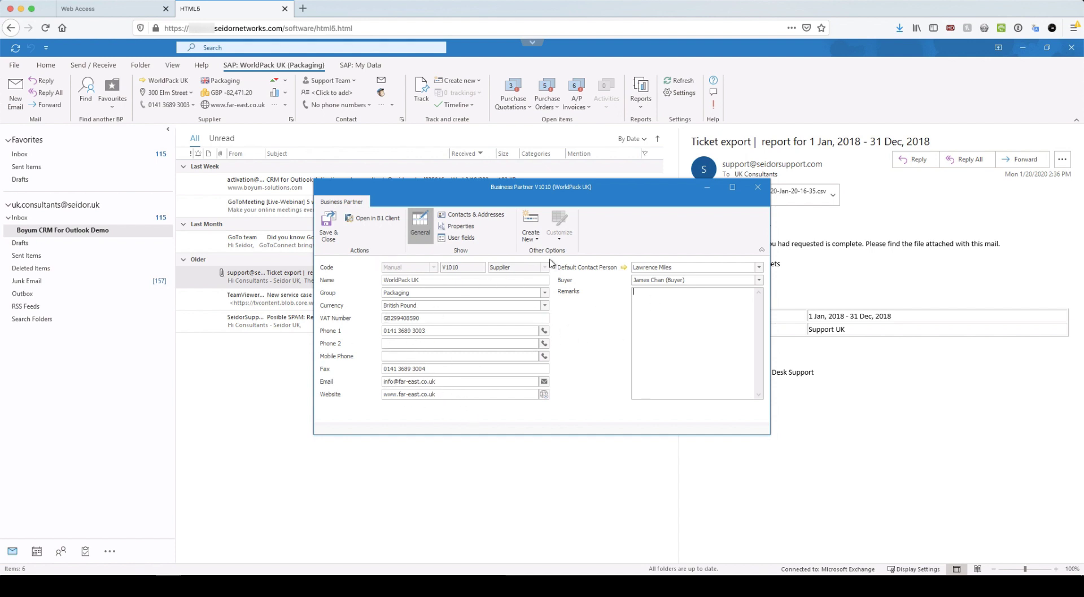
left_click(463, 215)
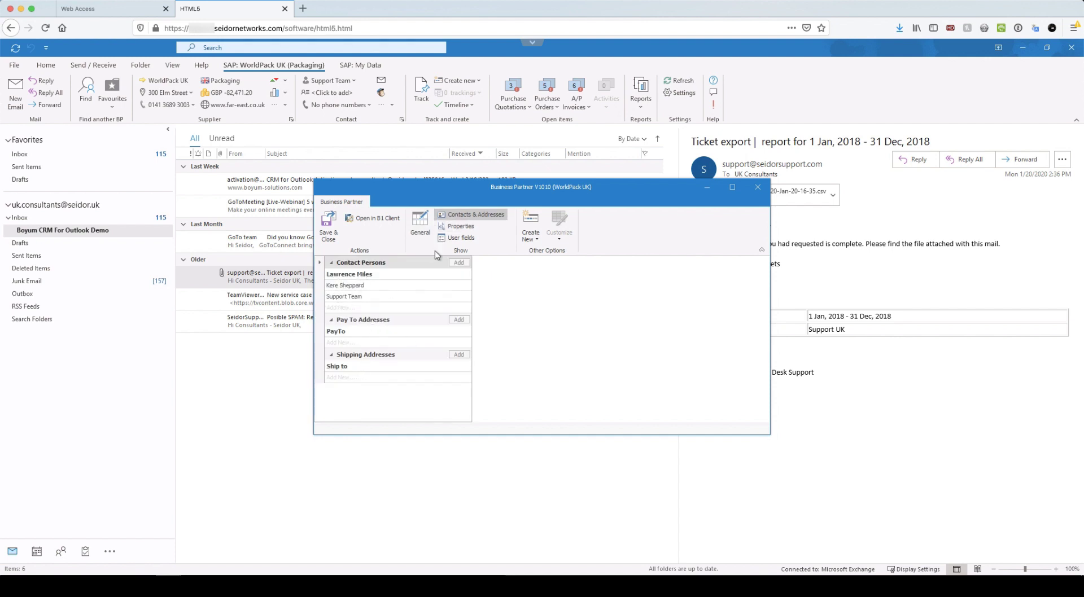
left_click(420, 223)
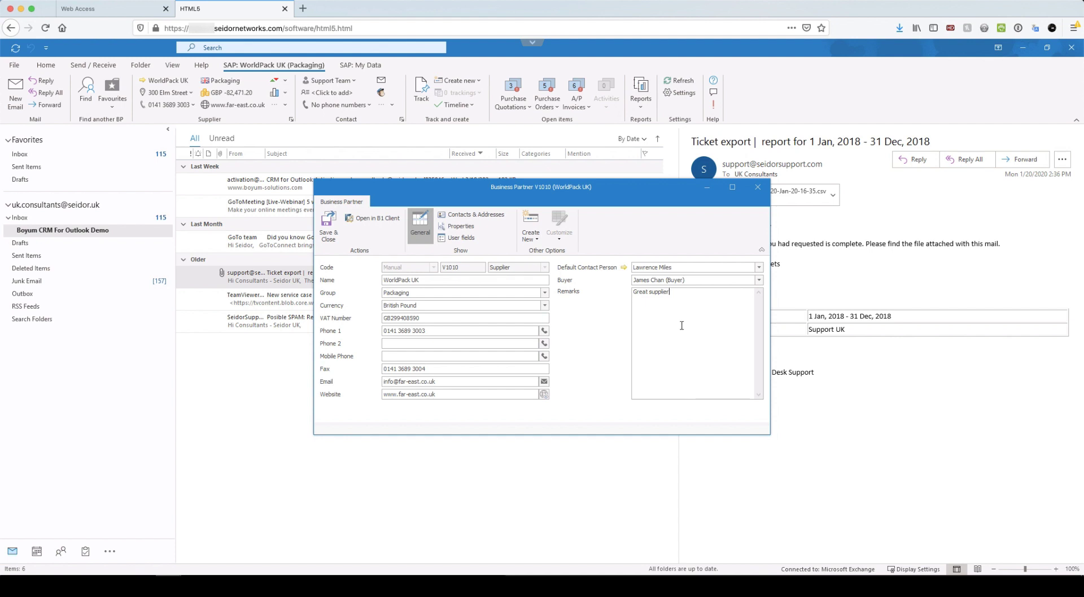
left_click(326, 224)
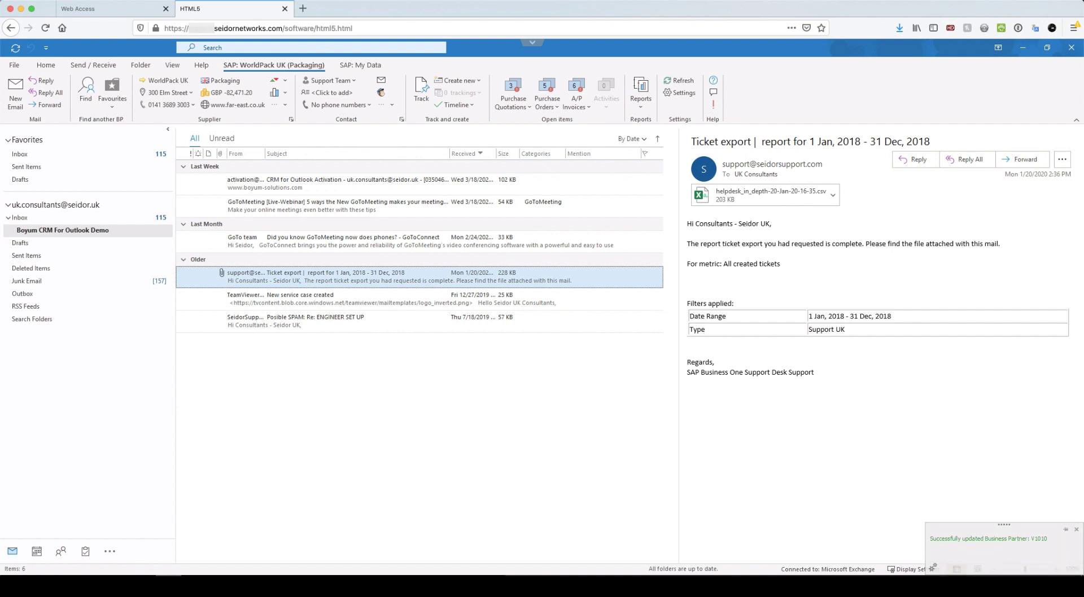
Step: Select the ENGINEER SET UP email linked to Underwoods Electrical Ltd and open the customer's London address in Google Maps
left_click(284, 301)
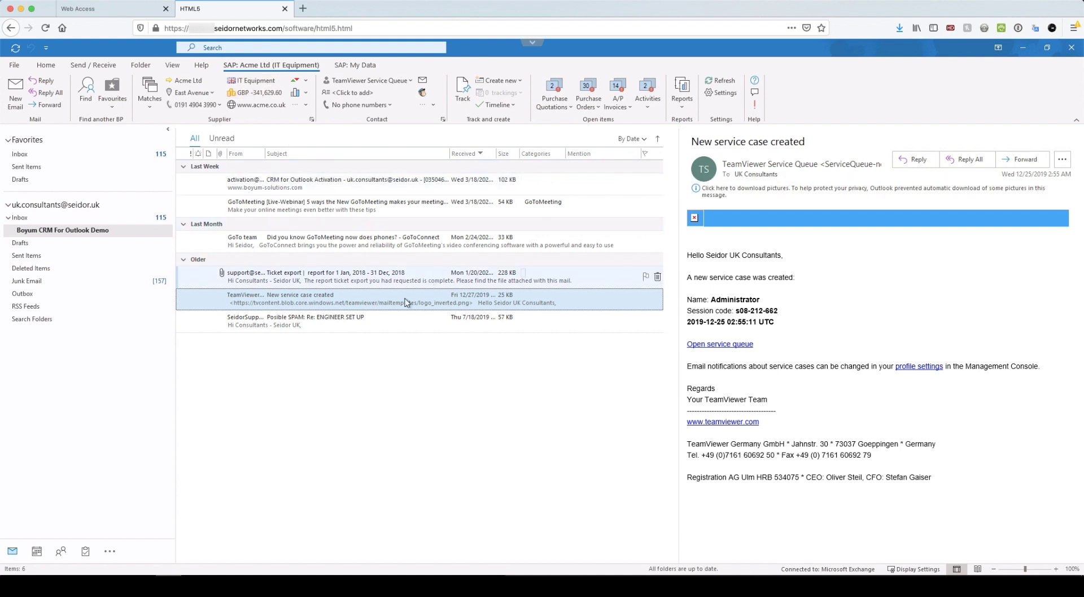
left_click(267, 321)
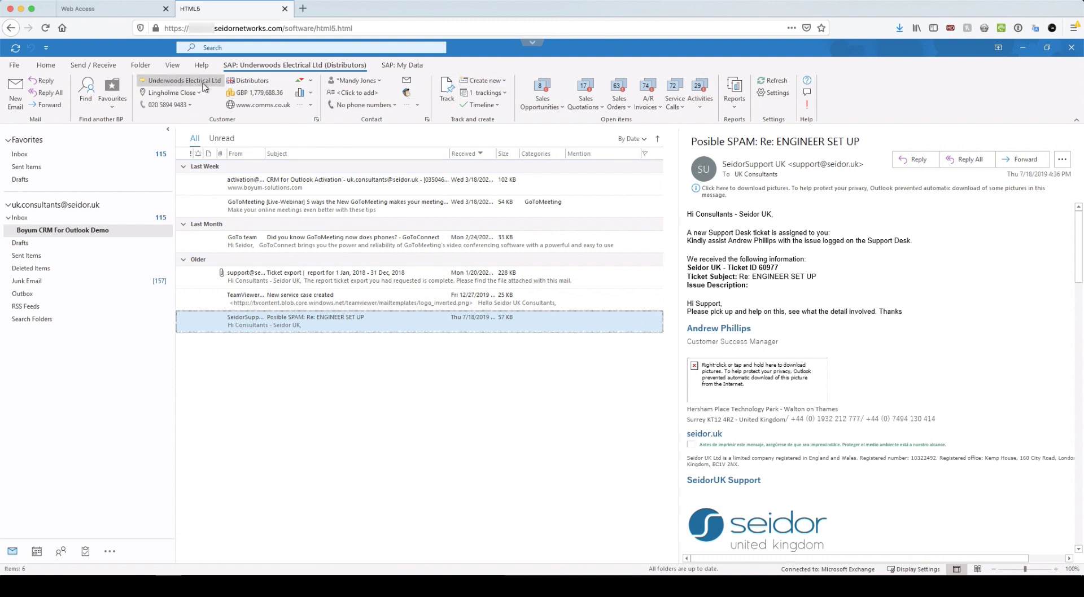
mouse_move(204, 86)
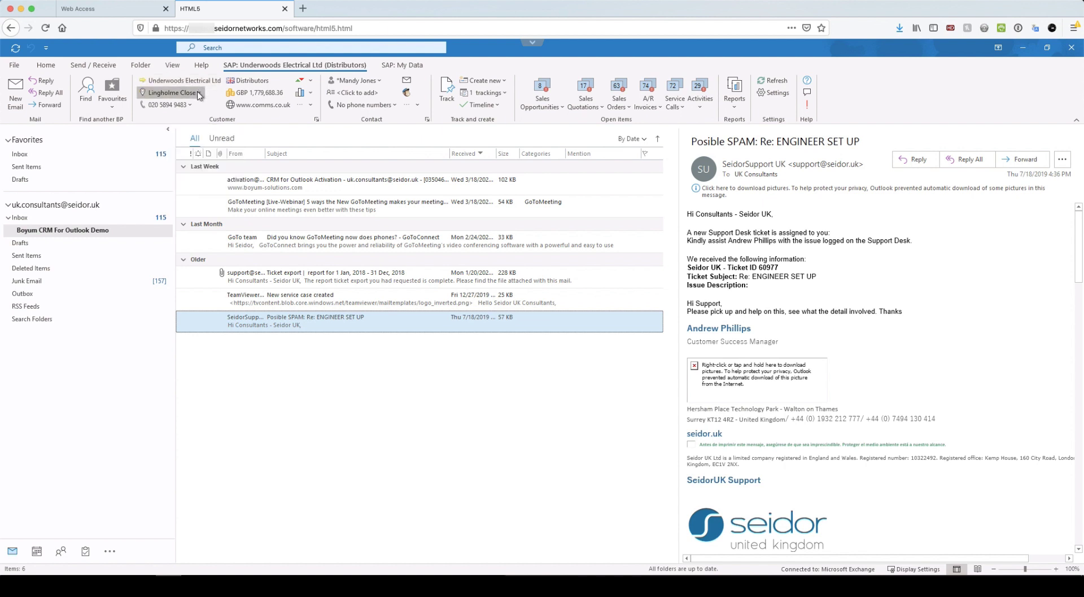
left_click(198, 93)
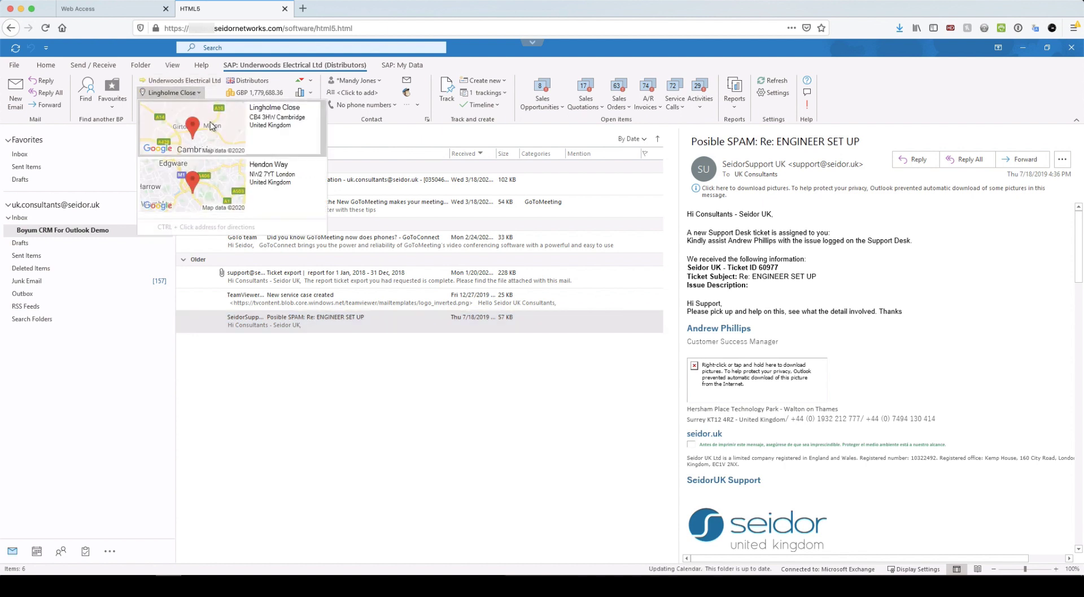
left_click(209, 188)
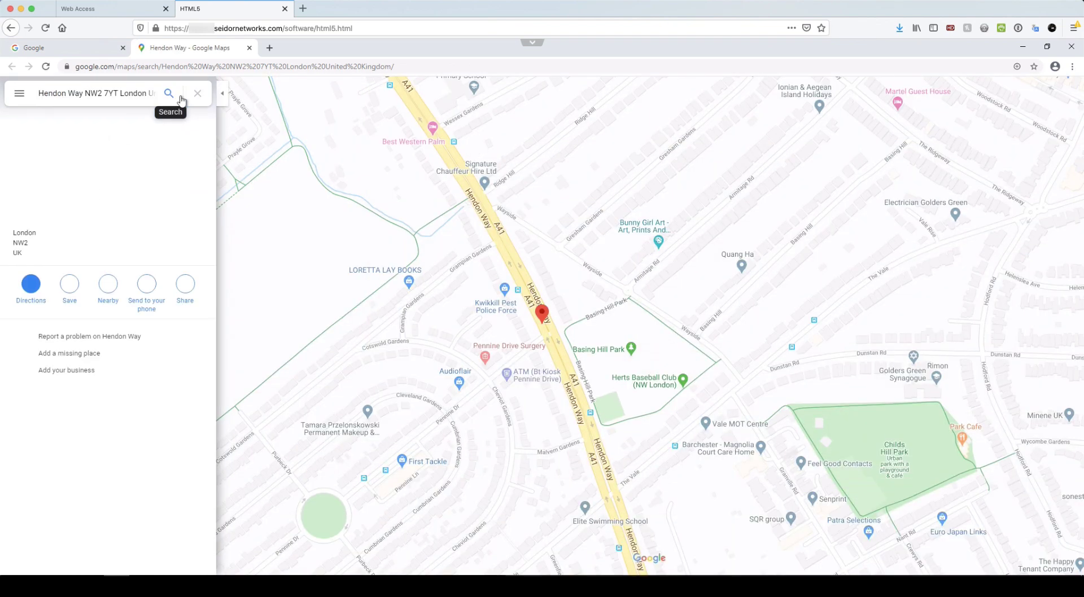
Step: Get directions from Weybridge to the customer's London address, and close the map to return to Outlook
left_click(31, 285)
type("weybridg")
key("Return")
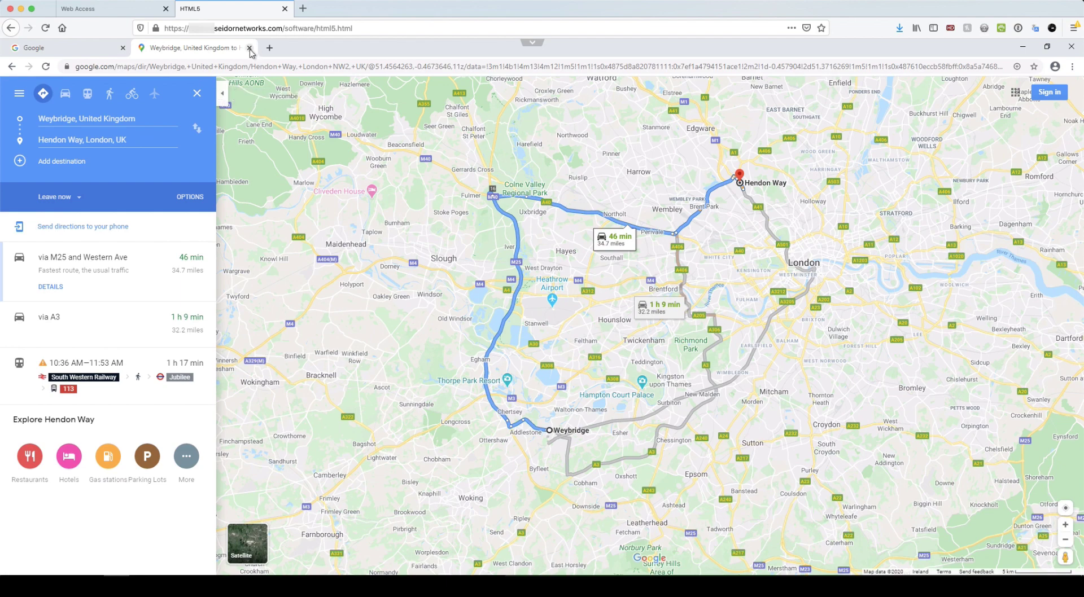
left_click(249, 47)
key("ctrl+w")
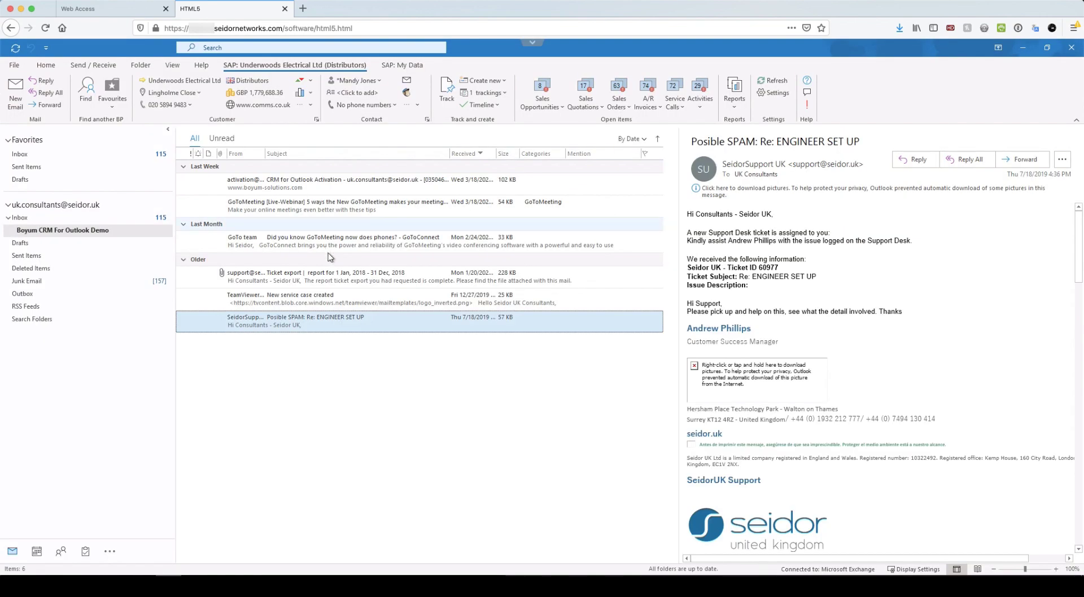
Step: Review the phone numbers of Underwoods Electrical Ltd and the second contact person's details in its business partner record
left_click(190, 107)
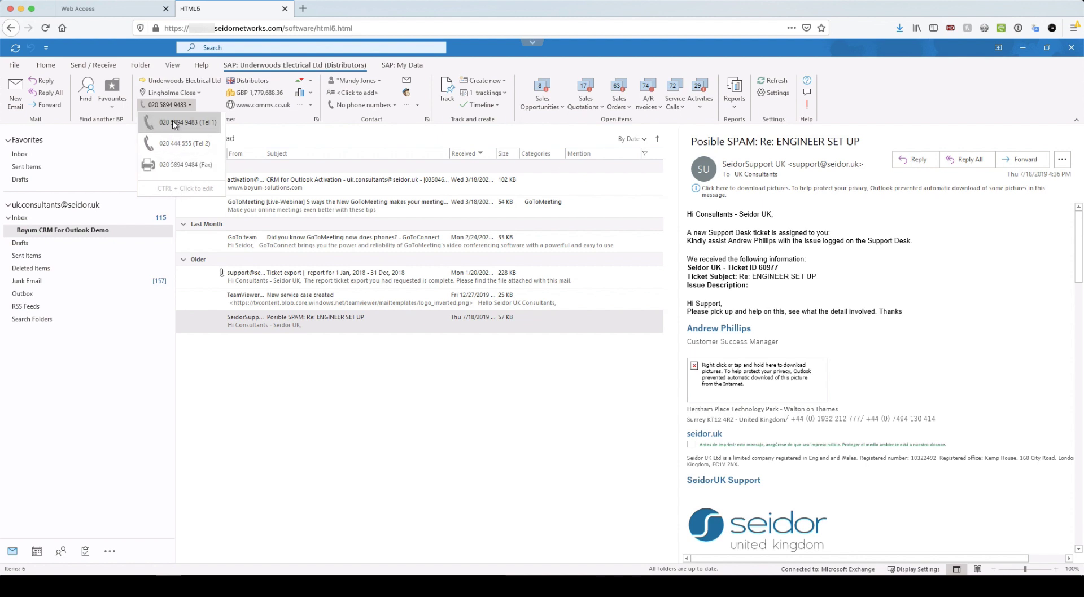
left_click(142, 82)
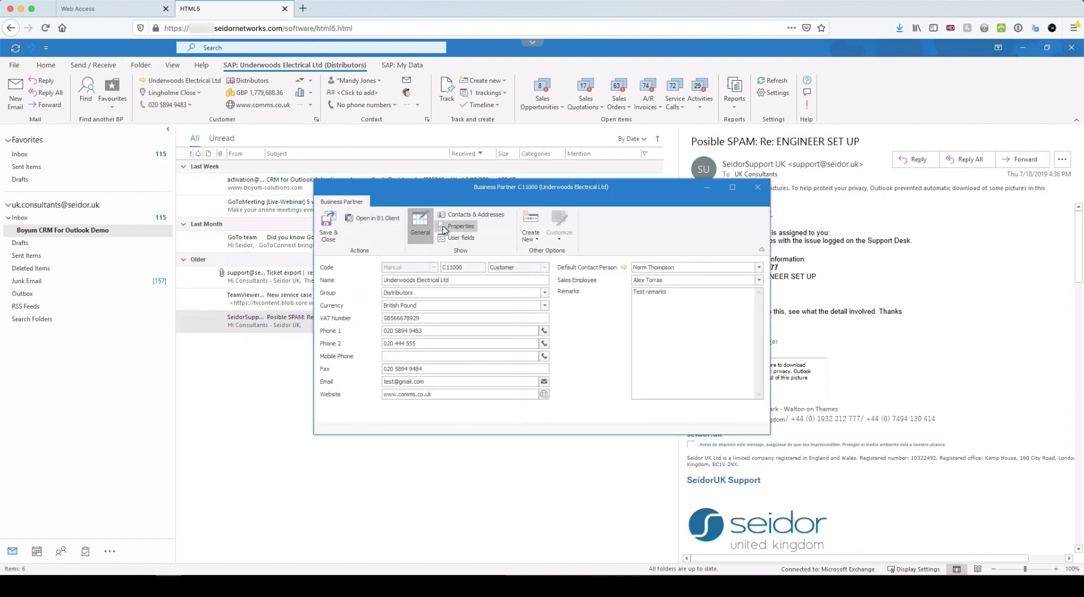
left_click(460, 215)
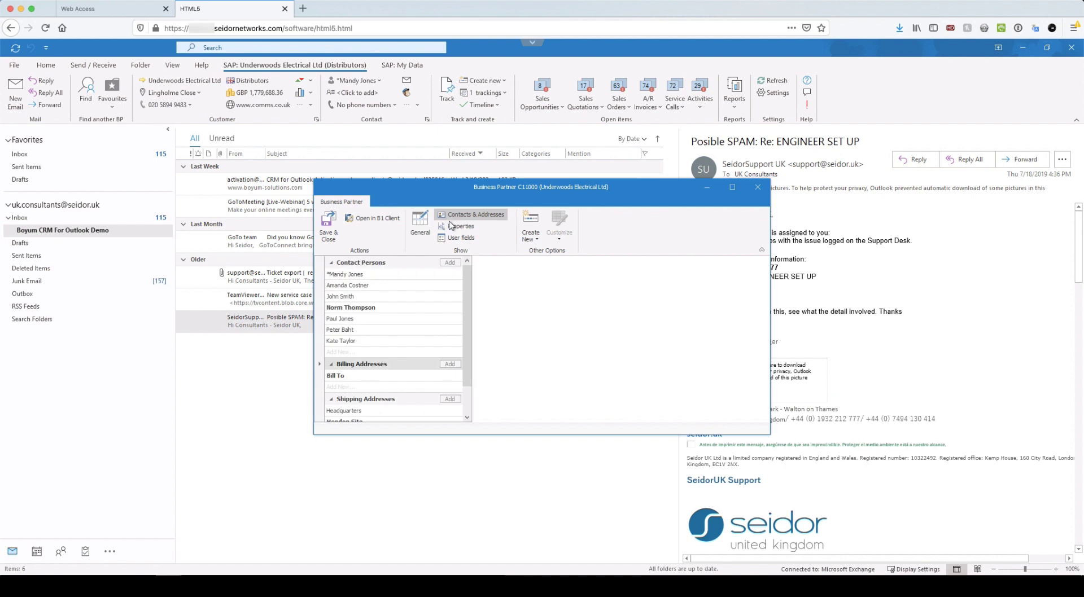
left_click(381, 286)
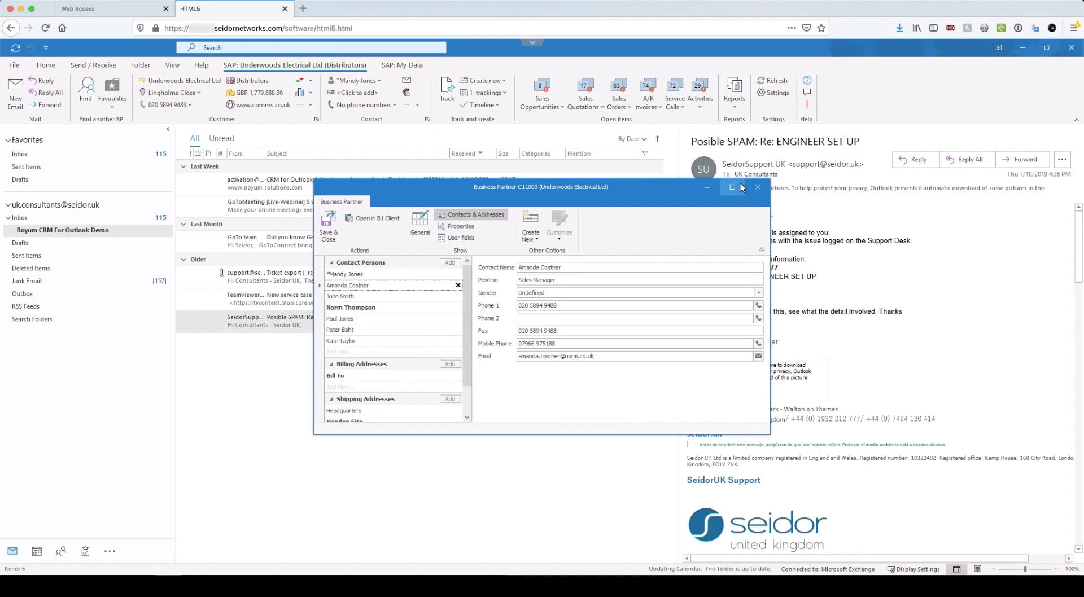
left_click(758, 187)
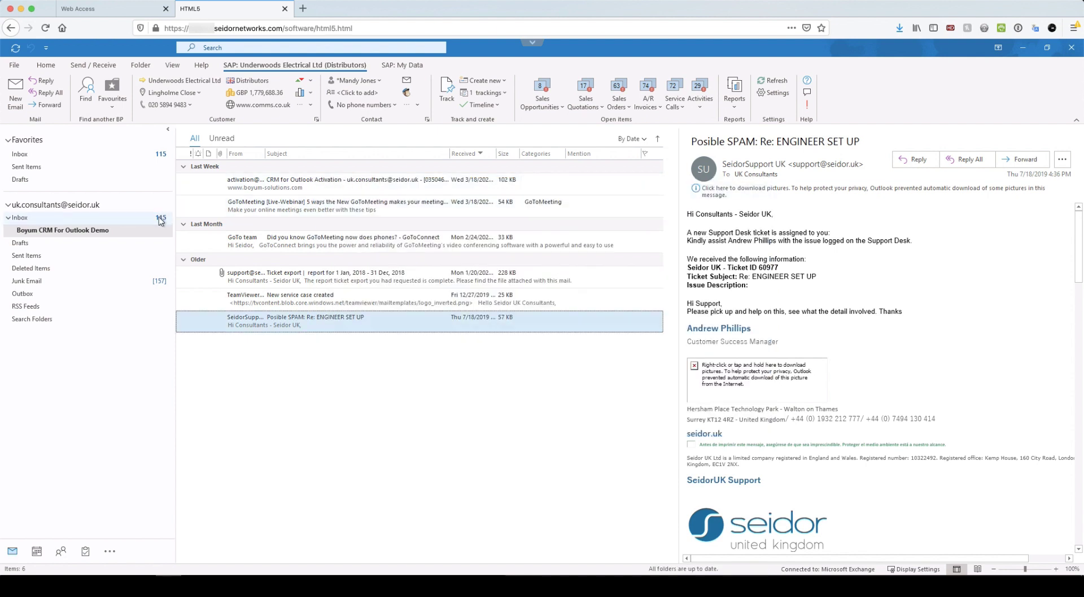
left_click(191, 106)
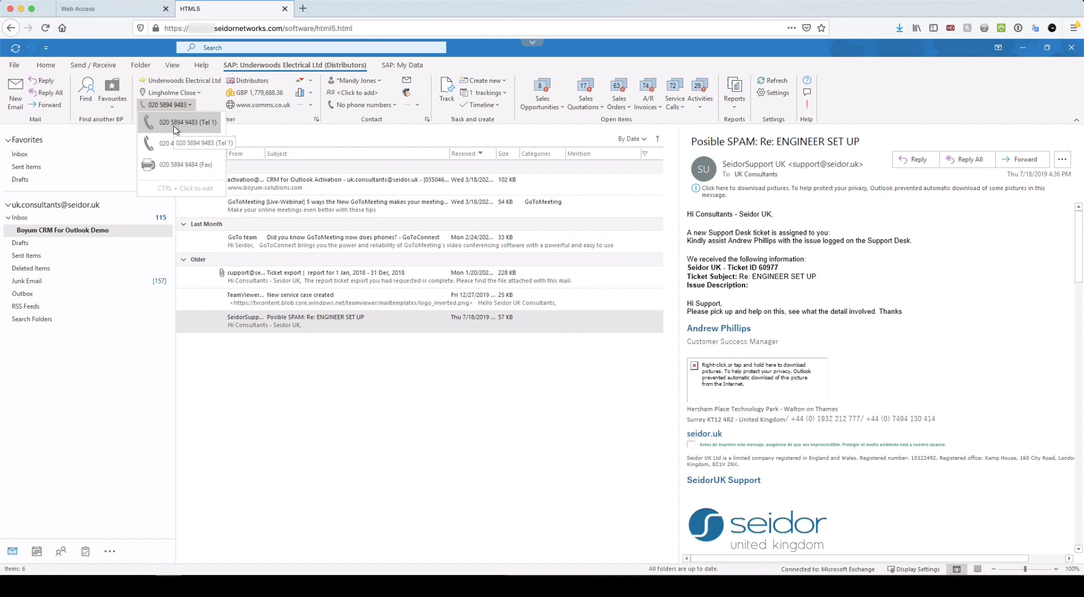
Step: Examine the sales KPI summary for Underwoods Electrical Ltd, including year-to-date sales, opportunities, quotations, orders and invoices
left_click(311, 82)
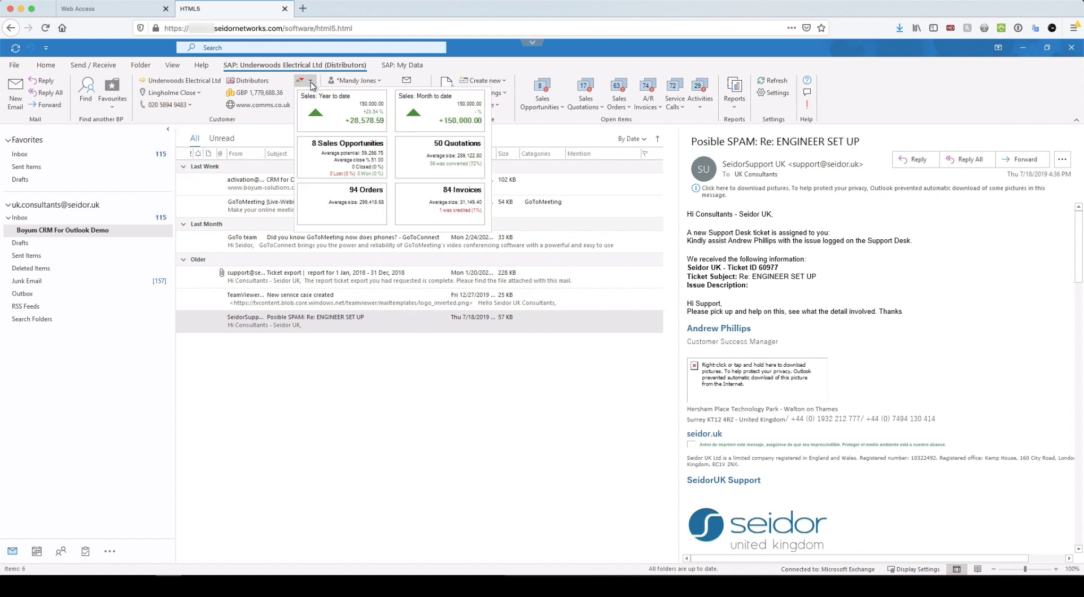
left_click(284, 82)
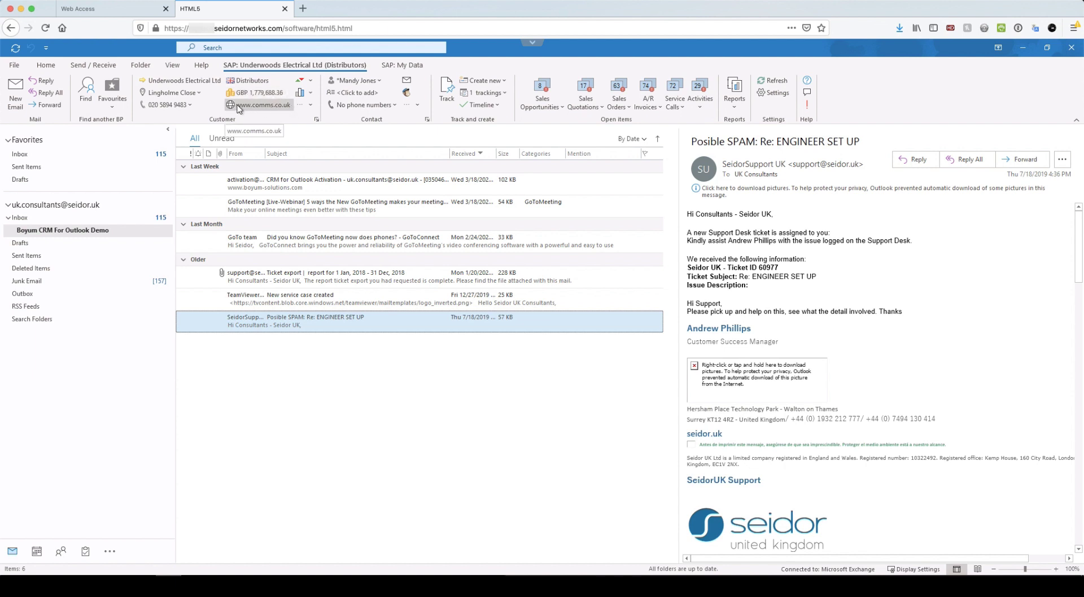
left_click(312, 82)
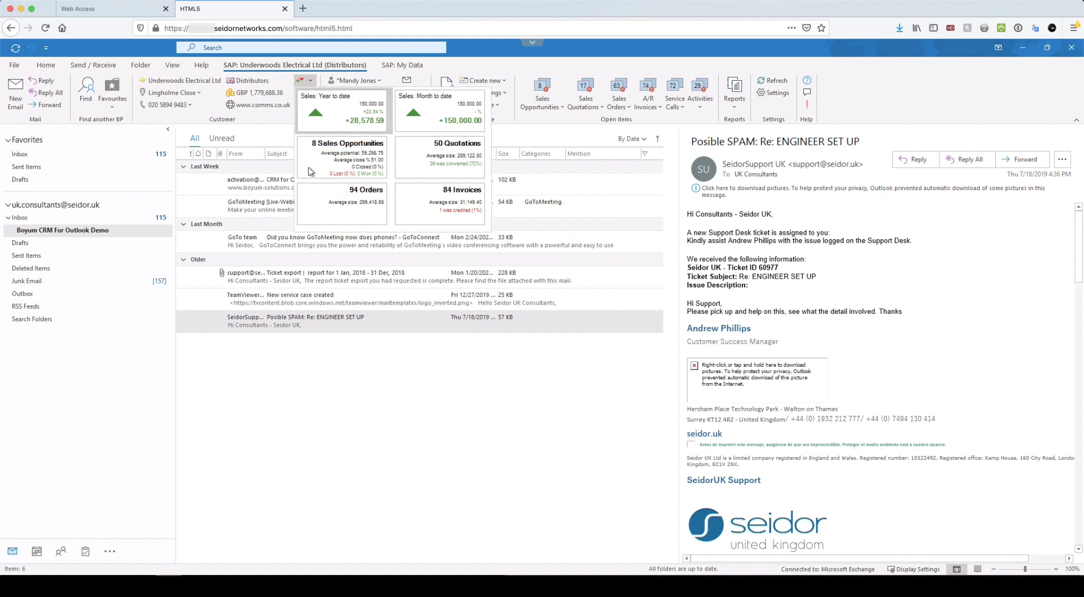
left_click(311, 83)
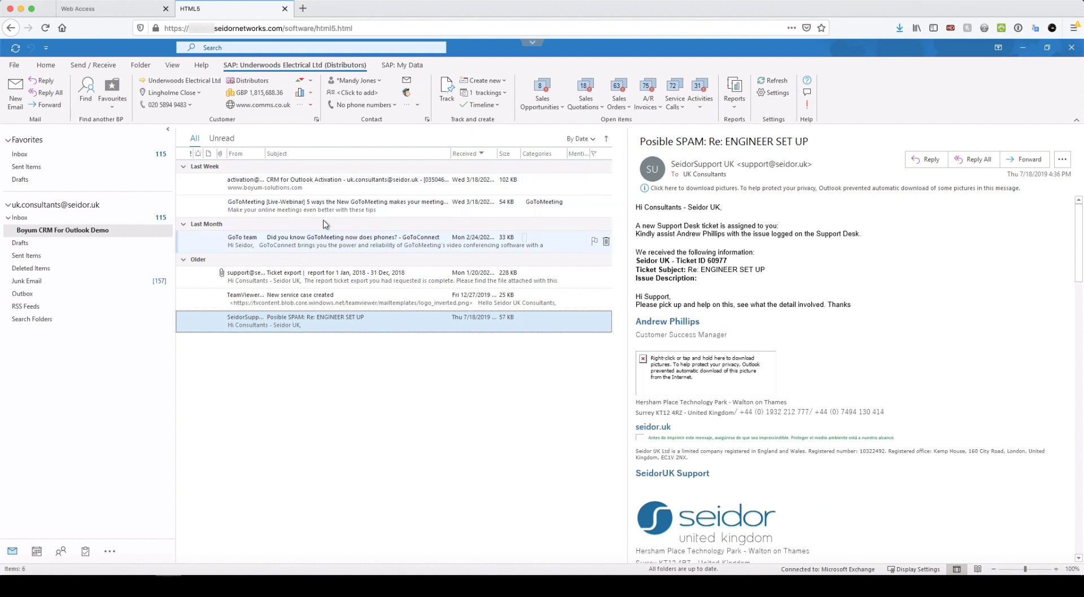
Step: Select the GoToConnect email, return to the ENGINEER SET UP email, and view its customer's chart of top 5 sold items in 2020
left_click(300, 243)
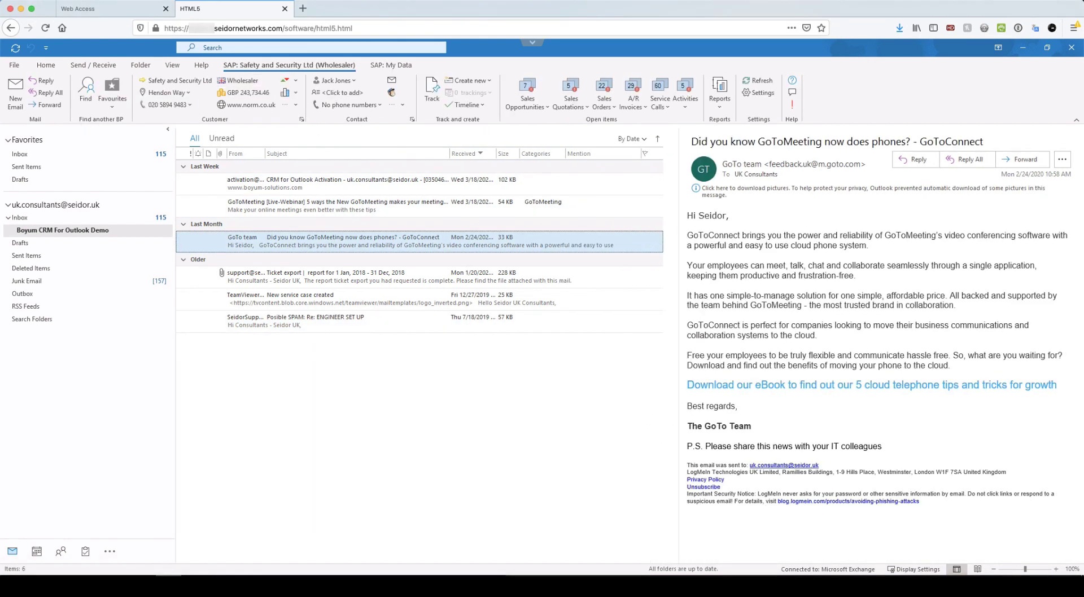
left_click(316, 321)
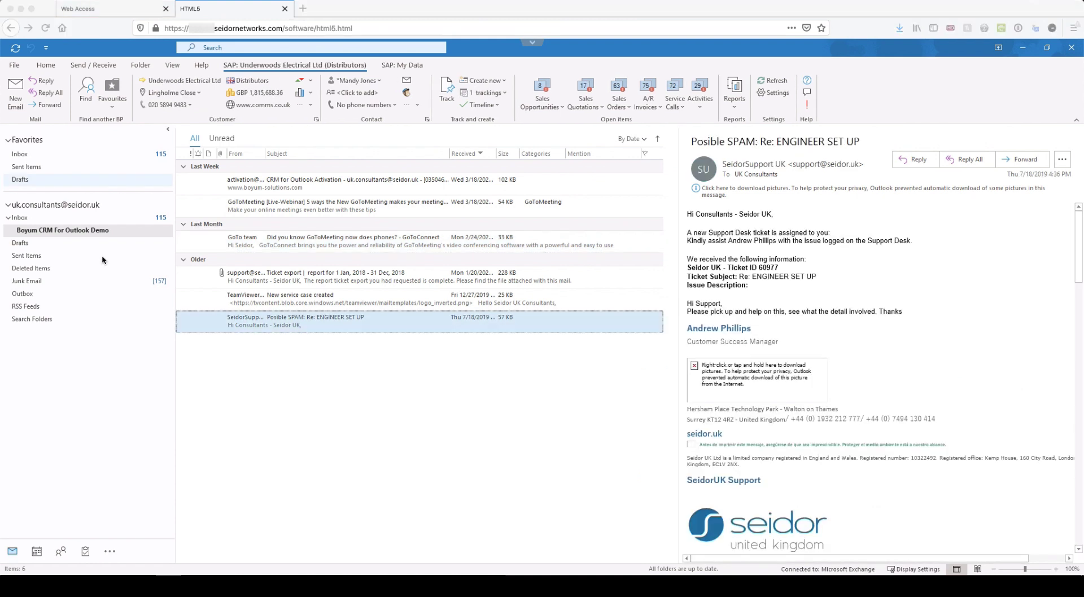
left_click(313, 97)
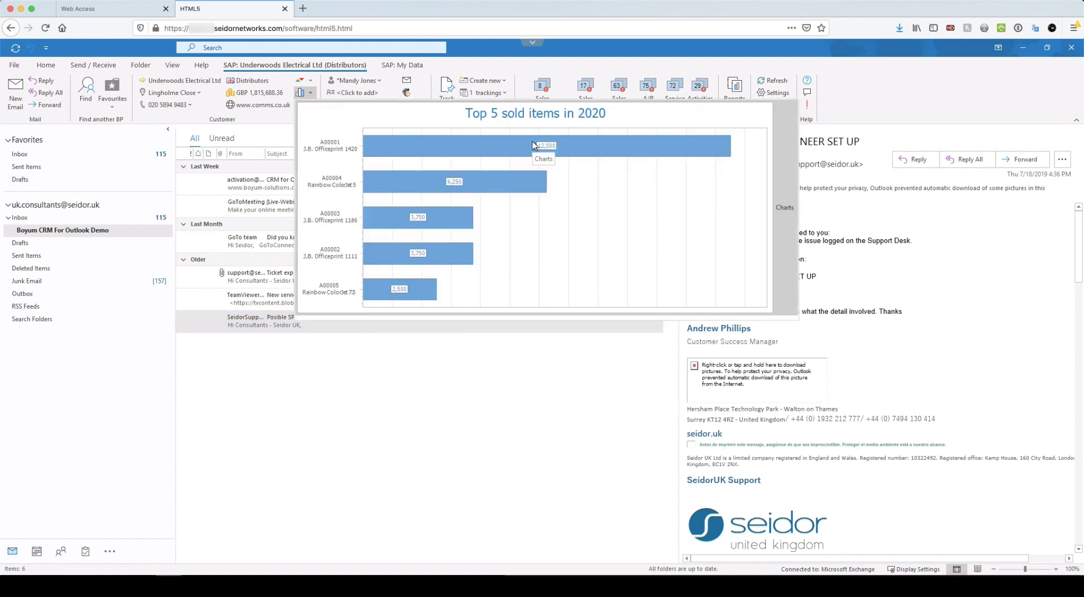
left_click(446, 396)
Step: Review the customer's user-defined fields and the list of UDFs available for display, and confirm the existing selection
left_click(312, 106)
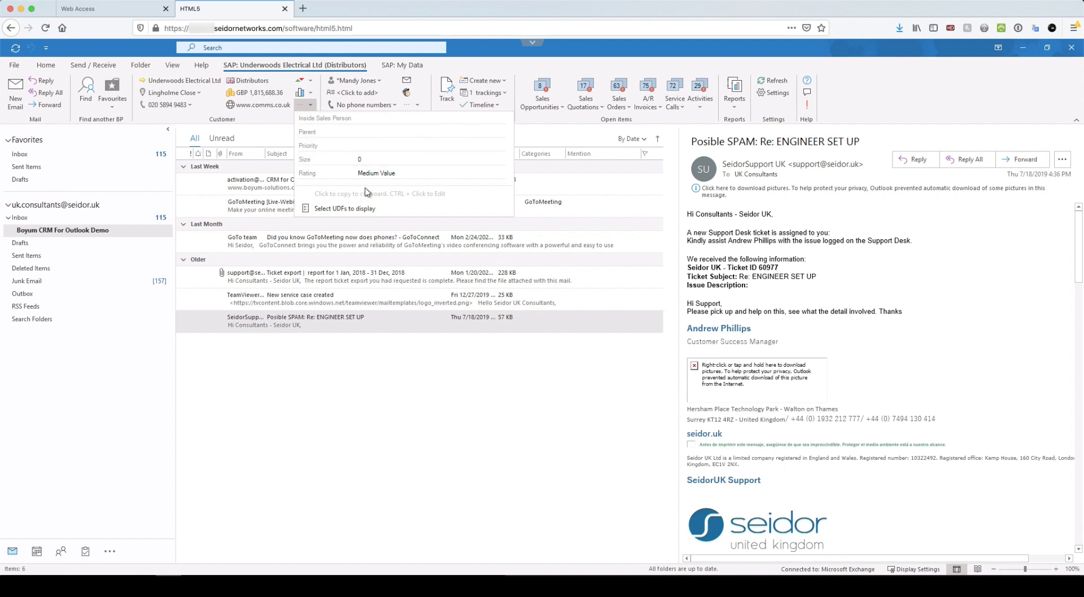
left_click(344, 208)
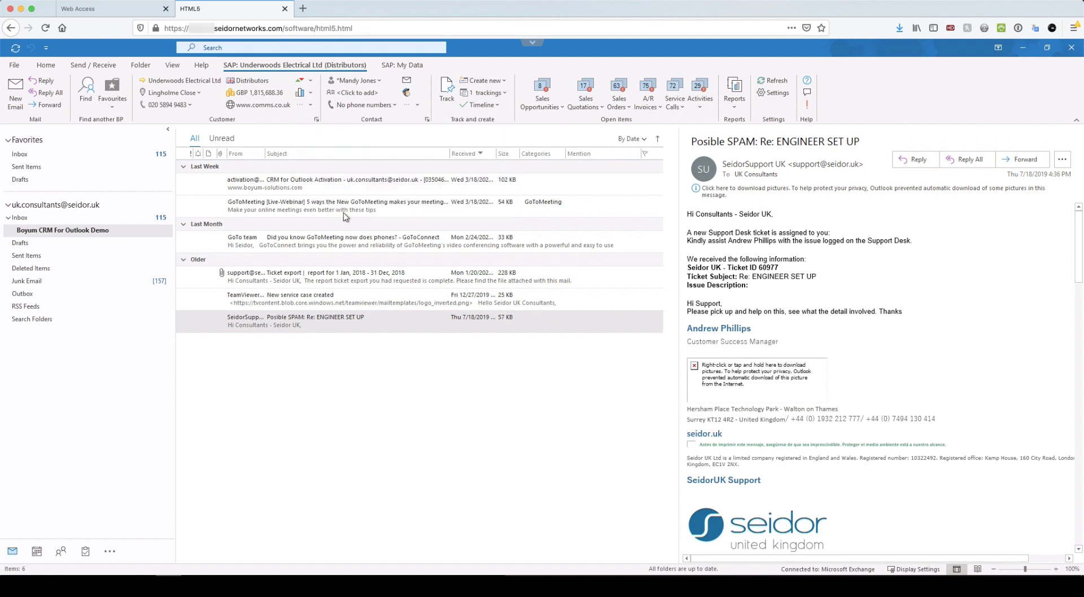
left_click_drag(452, 223, 242, 183)
scroll(356, 272, "down", 2)
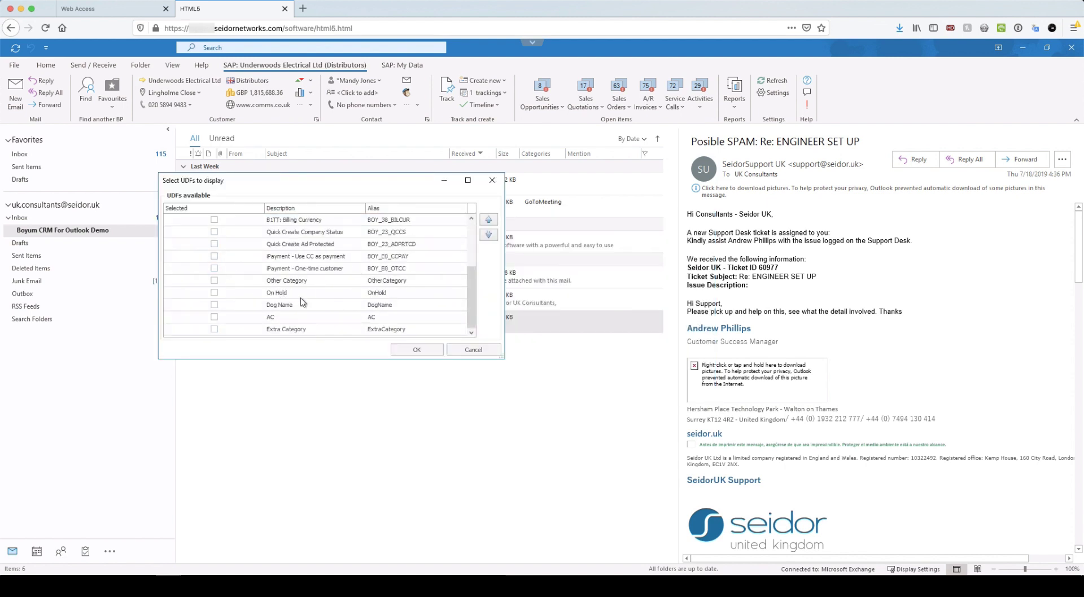
scroll(305, 294, "up", 2)
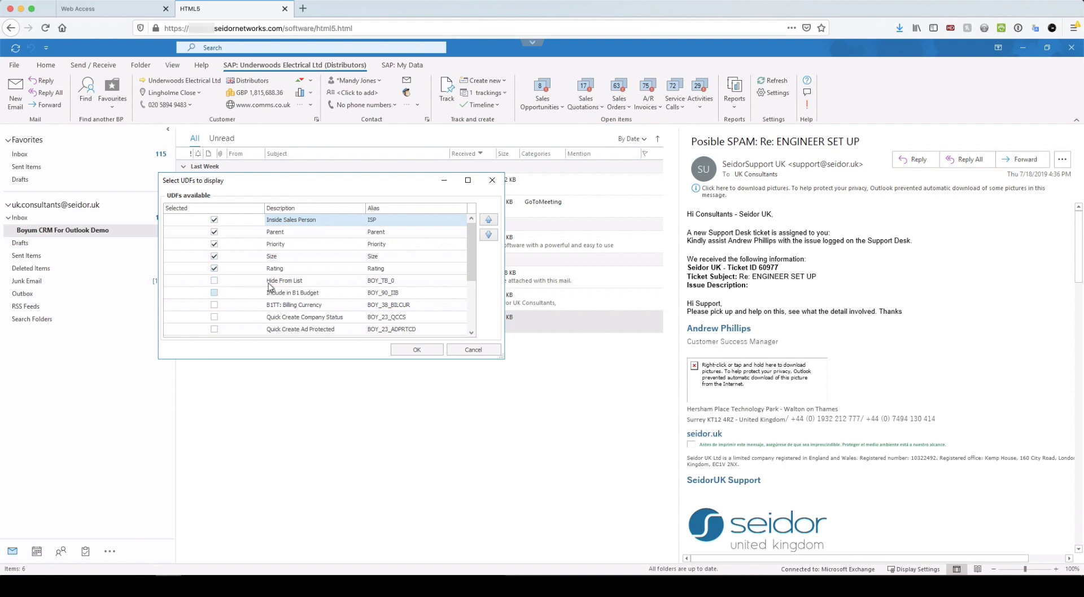
left_click(402, 348)
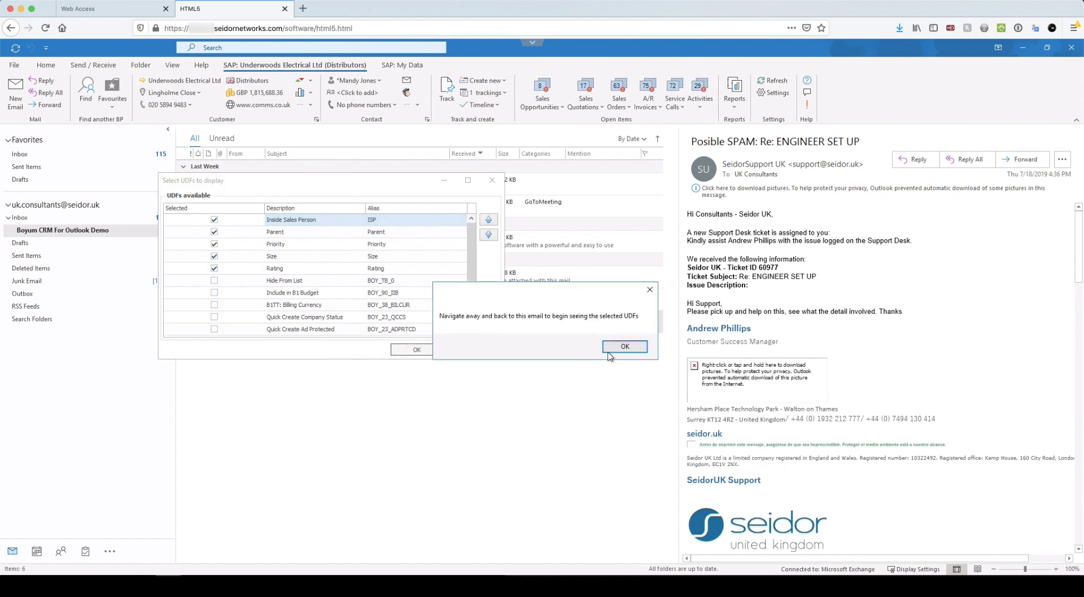
left_click(614, 350)
left_click(310, 105)
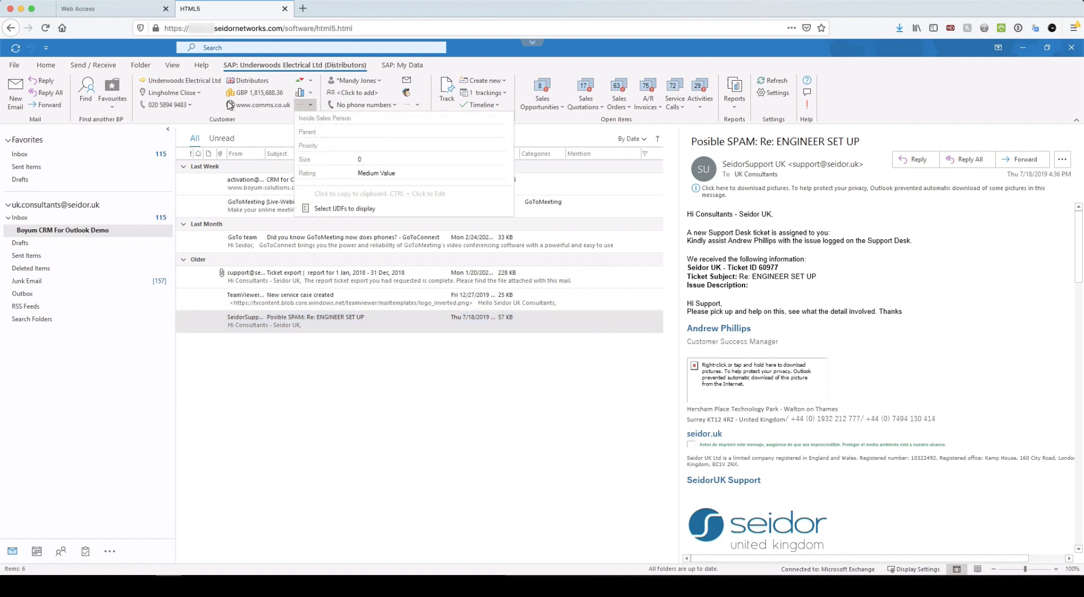
left_click(399, 369)
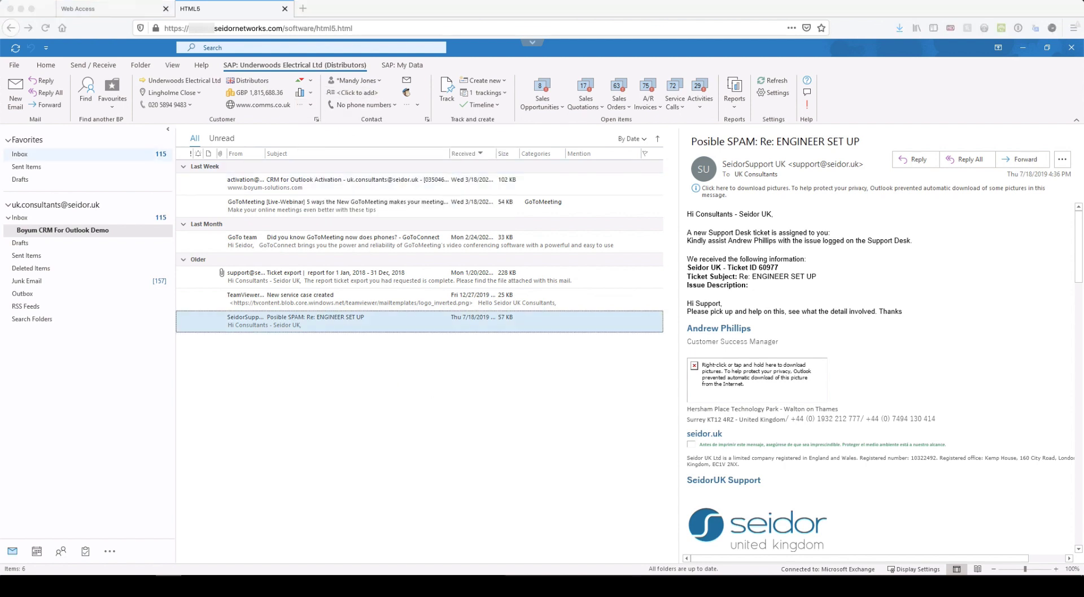
Step: Select the Ticket export email and search the business partners for "ltd"
key("Up")
key("Up")
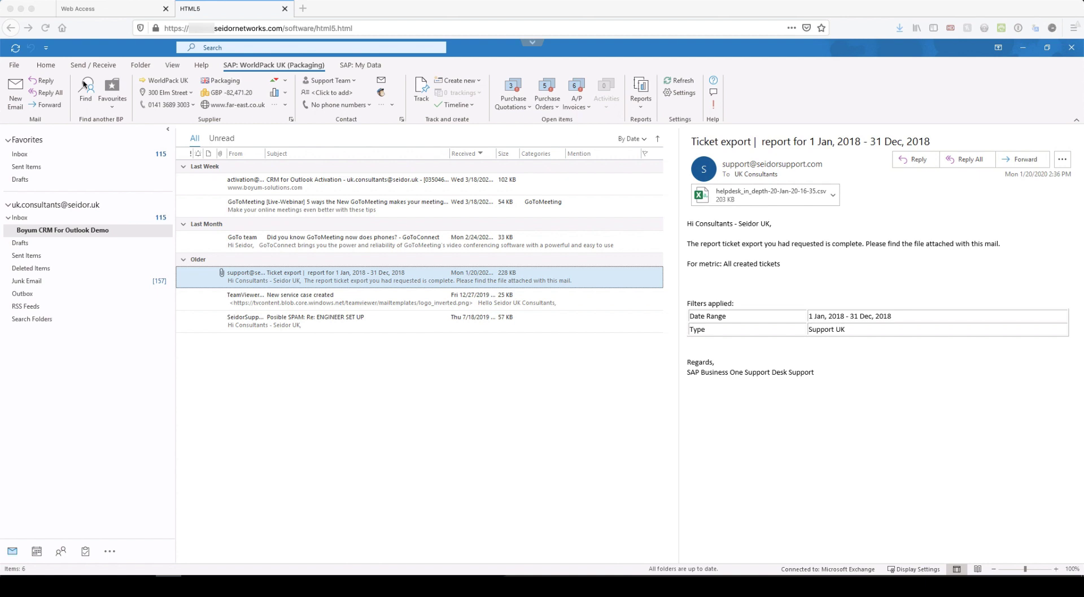
left_click(85, 85)
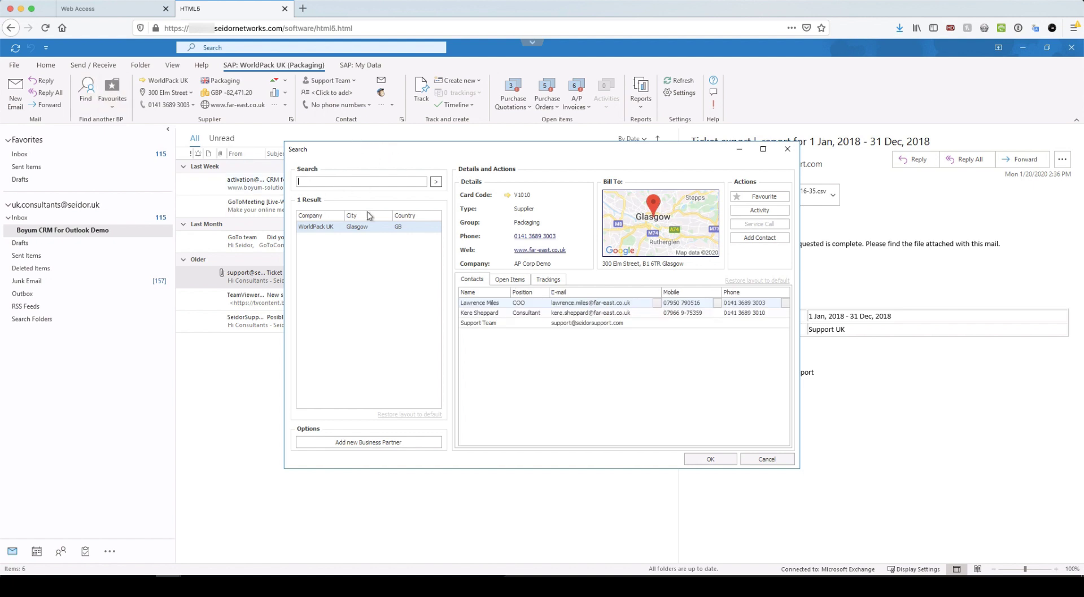
type("ltd")
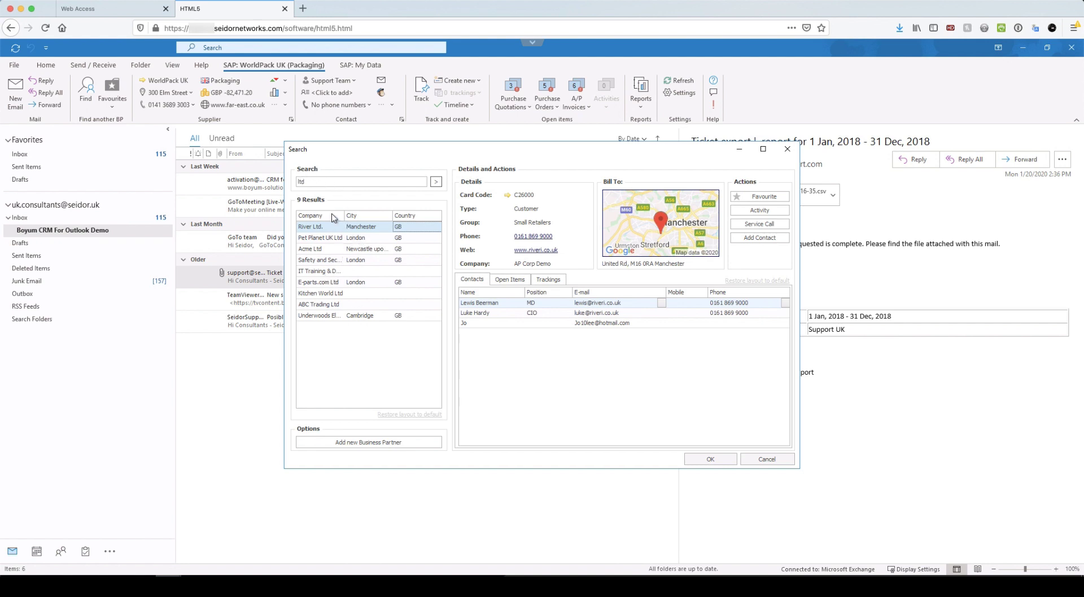
Step: Search the business partners for "wer" and select the lead located in Sheffield
left_click(326, 182)
type("wer")
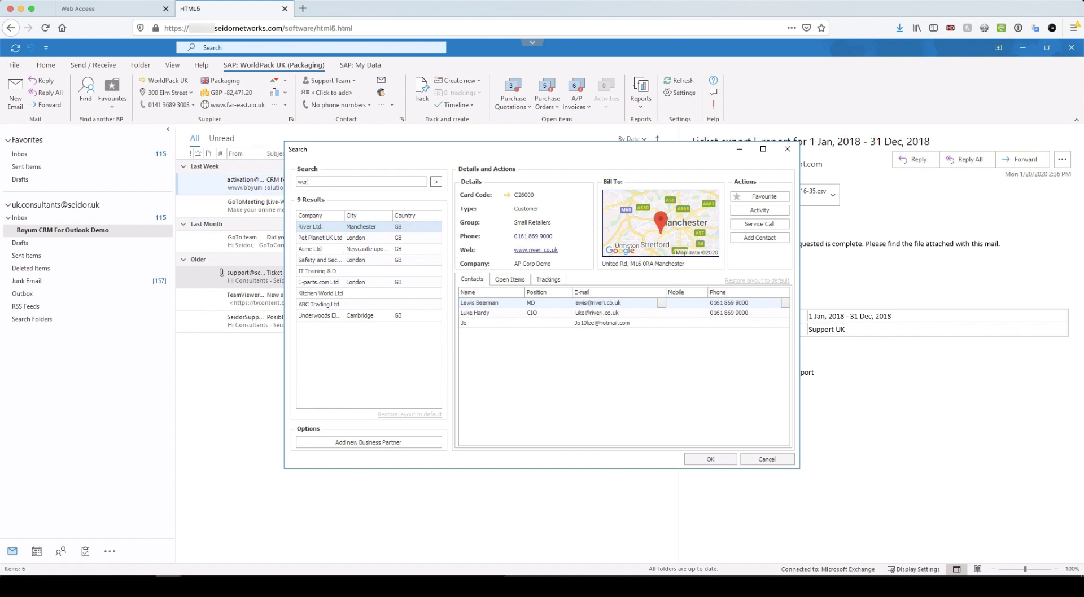
key("Return")
left_click(332, 254)
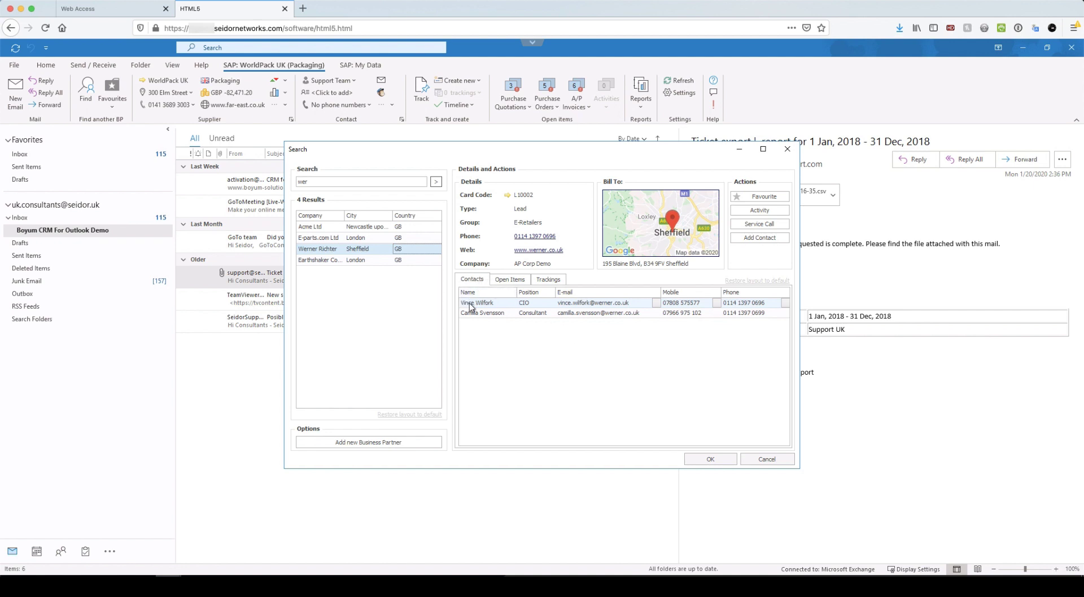
Step: Widen the Type column in the Sheffield lead's open items and open the activity for the quote 1287 follow-up
left_click(509, 280)
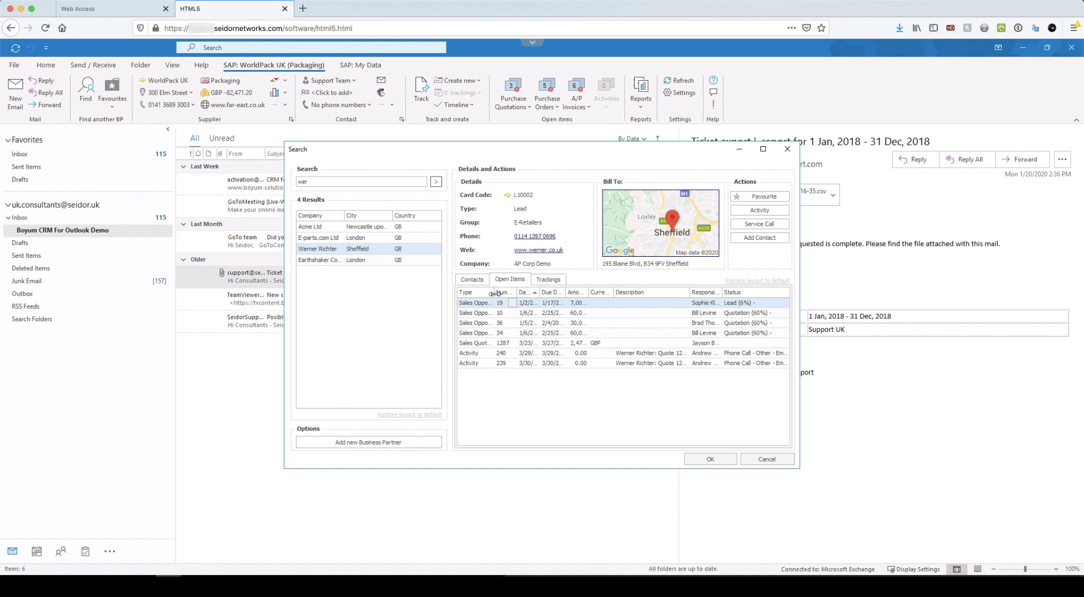
left_click_drag(495, 293, 554, 293)
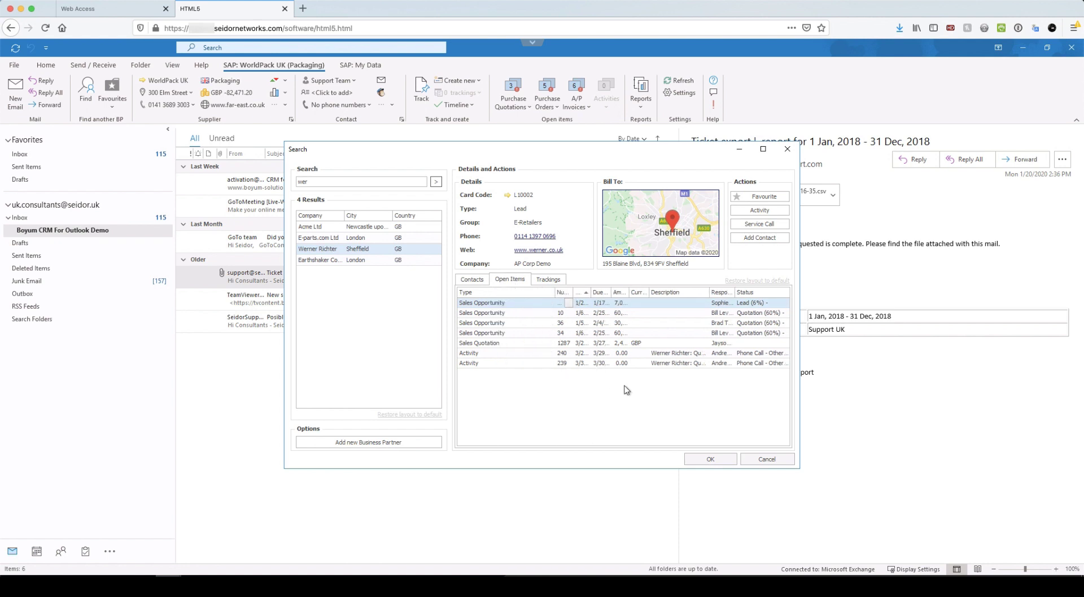
left_click(638, 355)
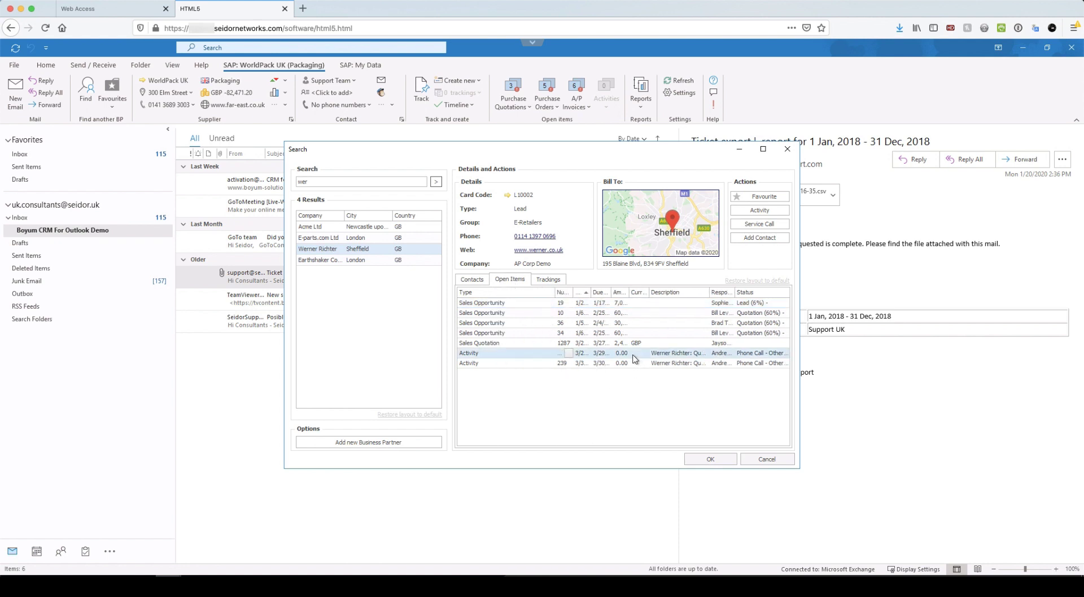
double_click(569, 359)
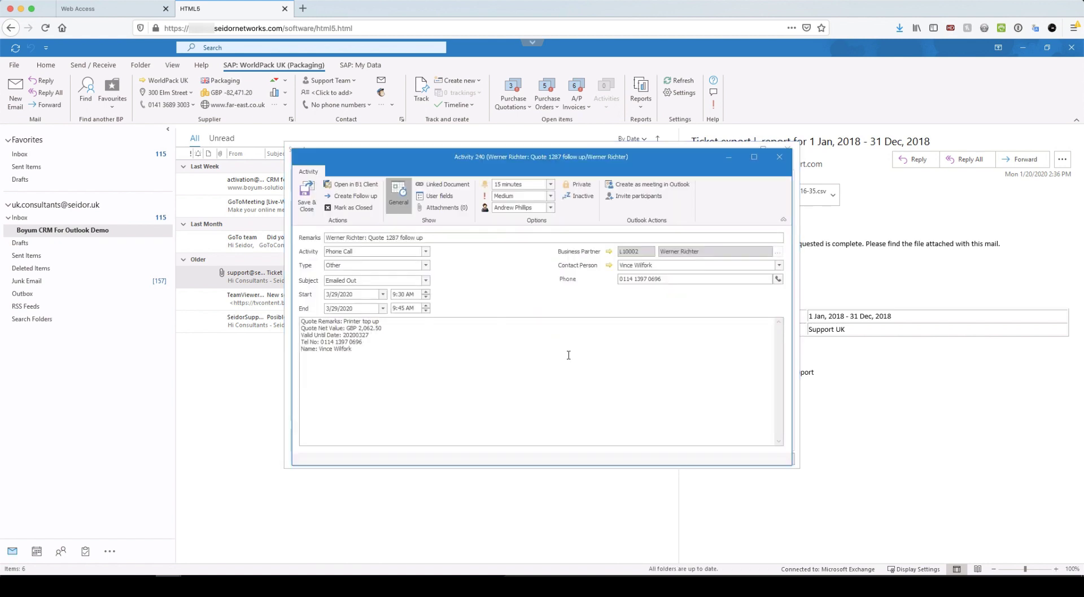
Step: Arrange the activity and search windows apart, view the activity's linked sales quotation, and close the activity
left_click_drag(520, 164, 414, 229)
left_click_drag(486, 157, 520, 106)
left_click(285, 233)
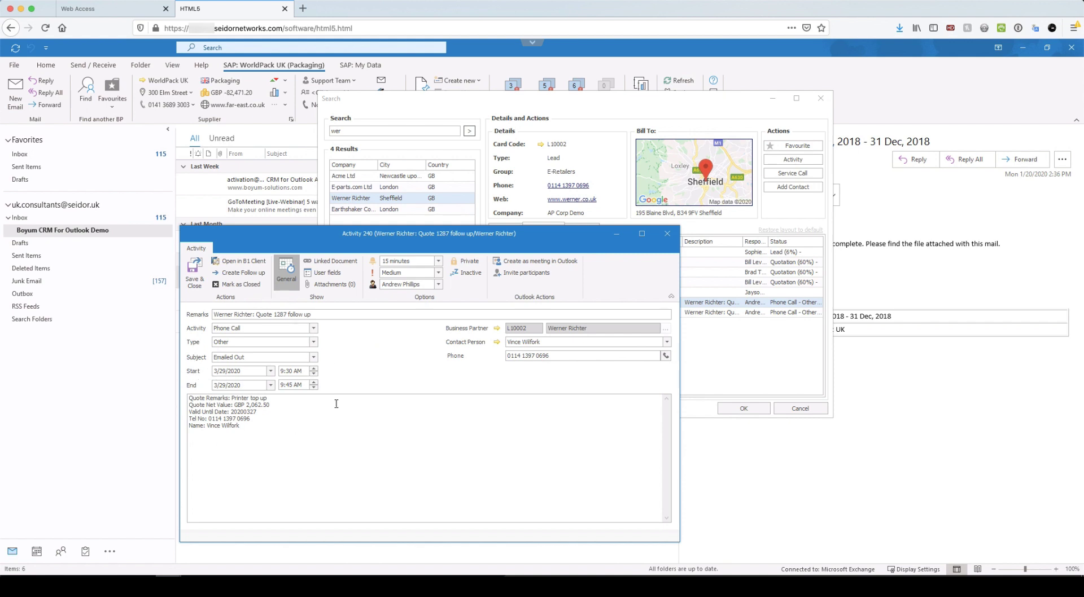
left_click(669, 237)
left_click(338, 260)
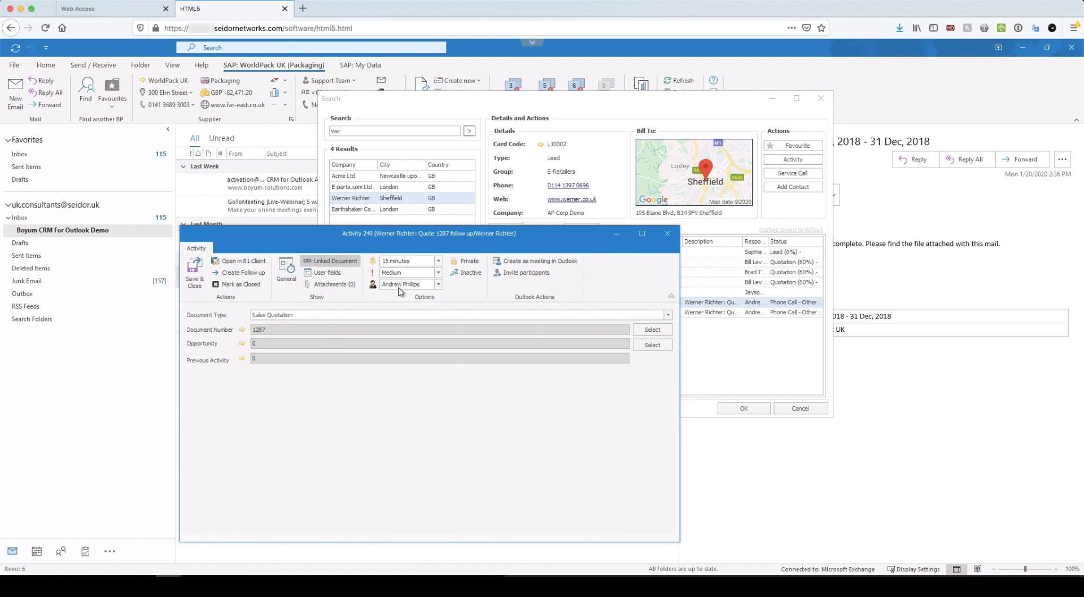
left_click(665, 235)
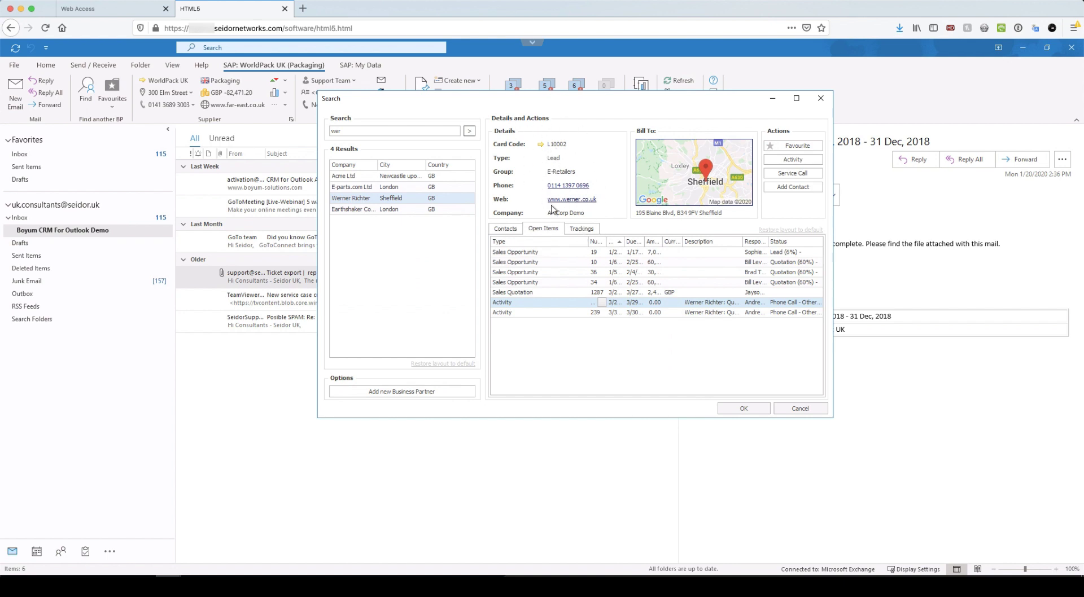
Step: View the general details in the Sheffield lead's business partner record and close it
key("Tab")
left_click(541, 145)
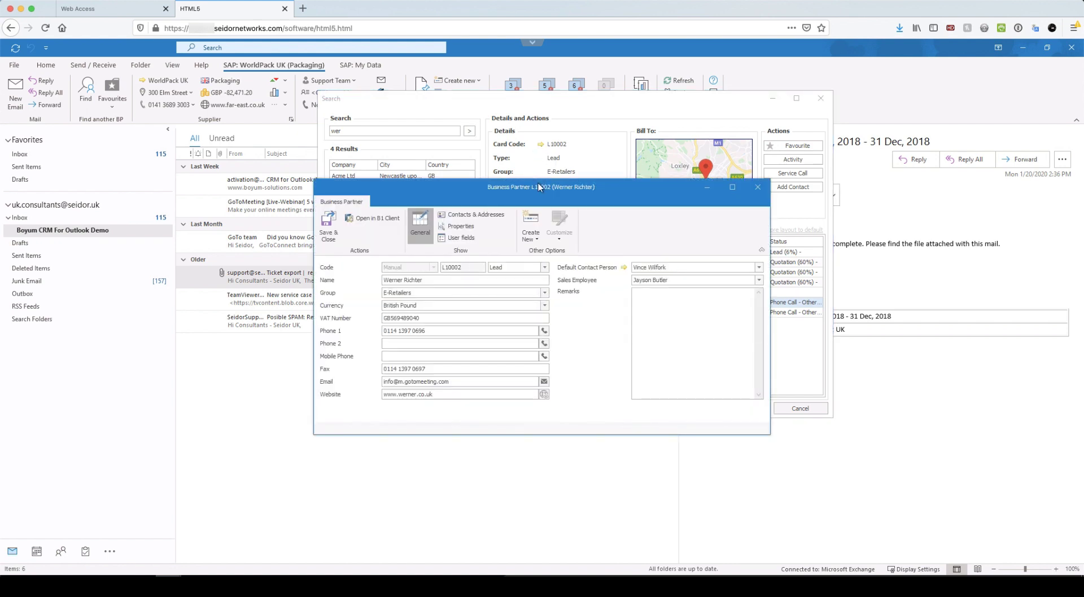
left_click_drag(540, 187, 395, 240)
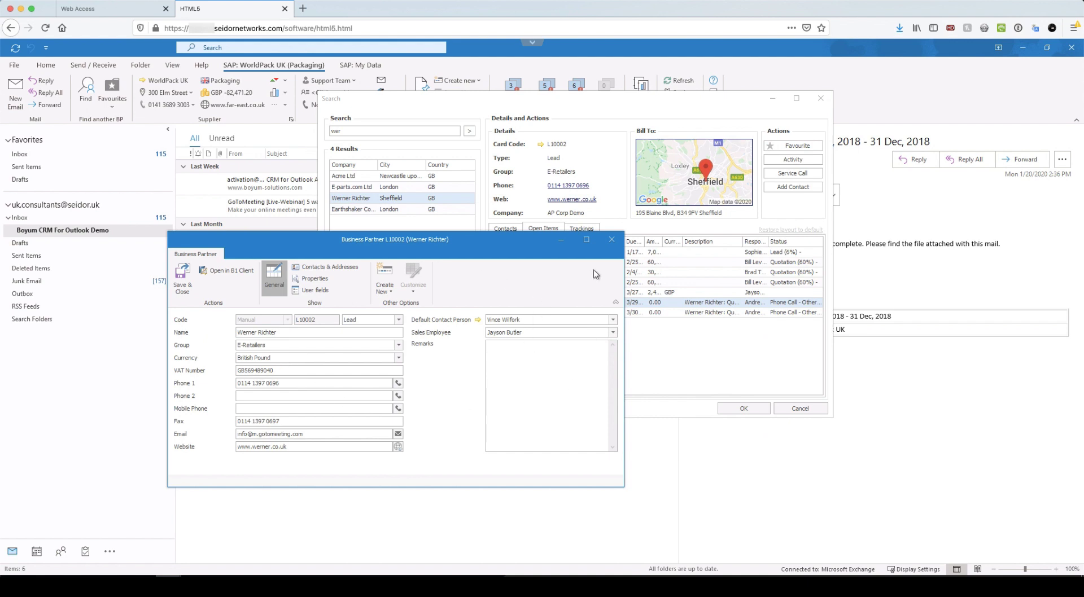
left_click(611, 239)
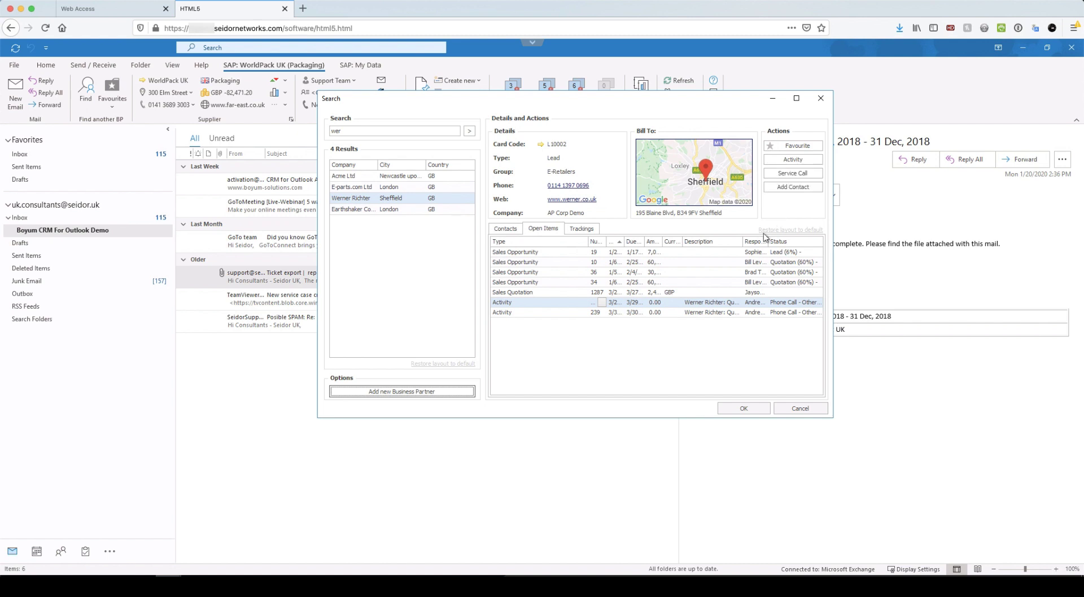
Step: Check the Sheffield lead's trackings and open items, and look through the favourite and recently searched business partners
left_click(583, 232)
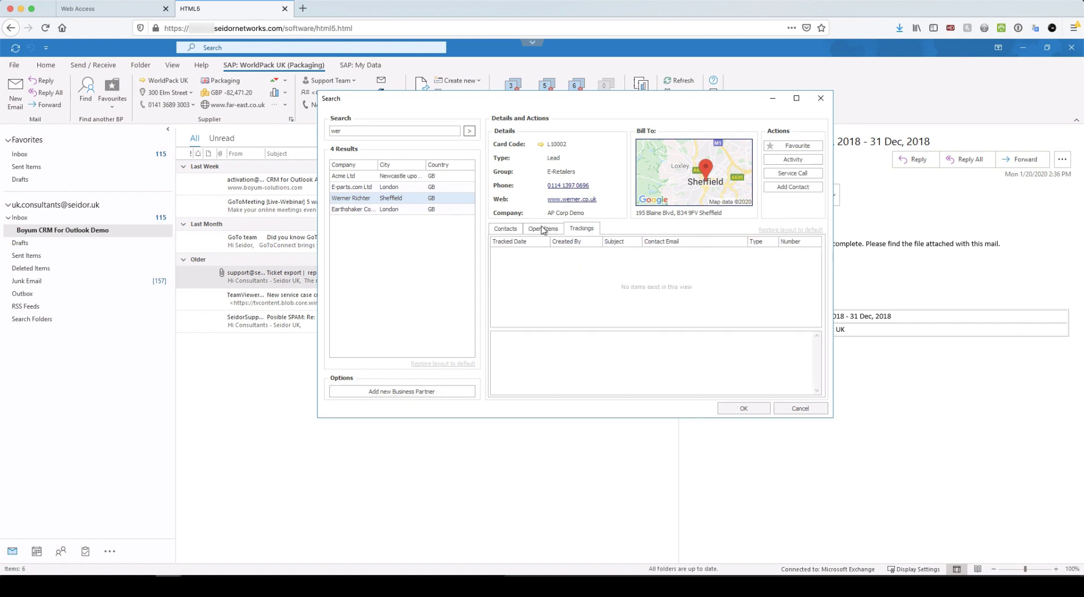
left_click(542, 231)
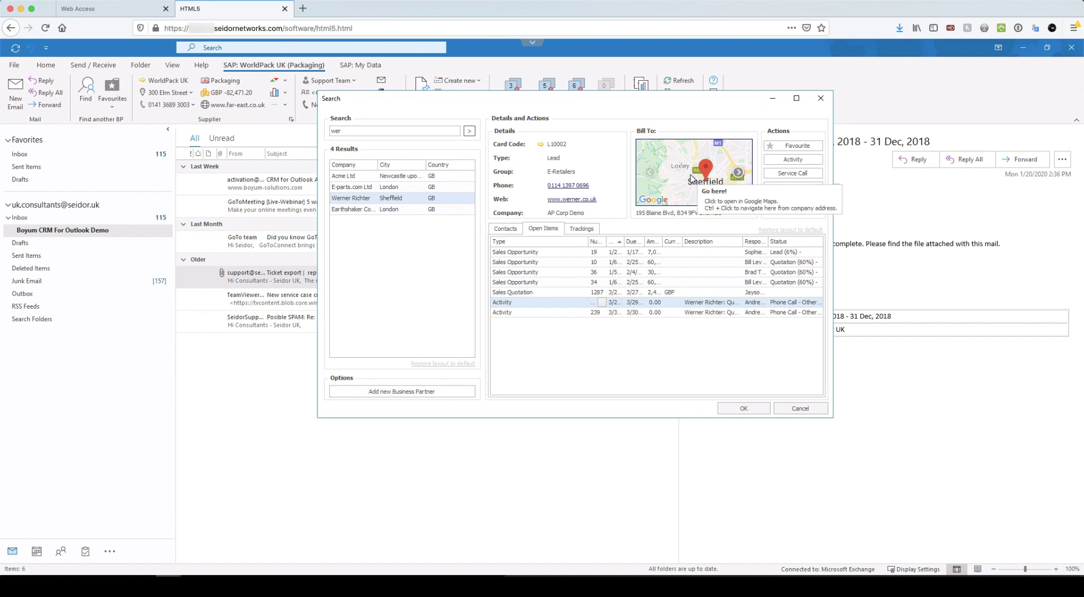
left_click(772, 148)
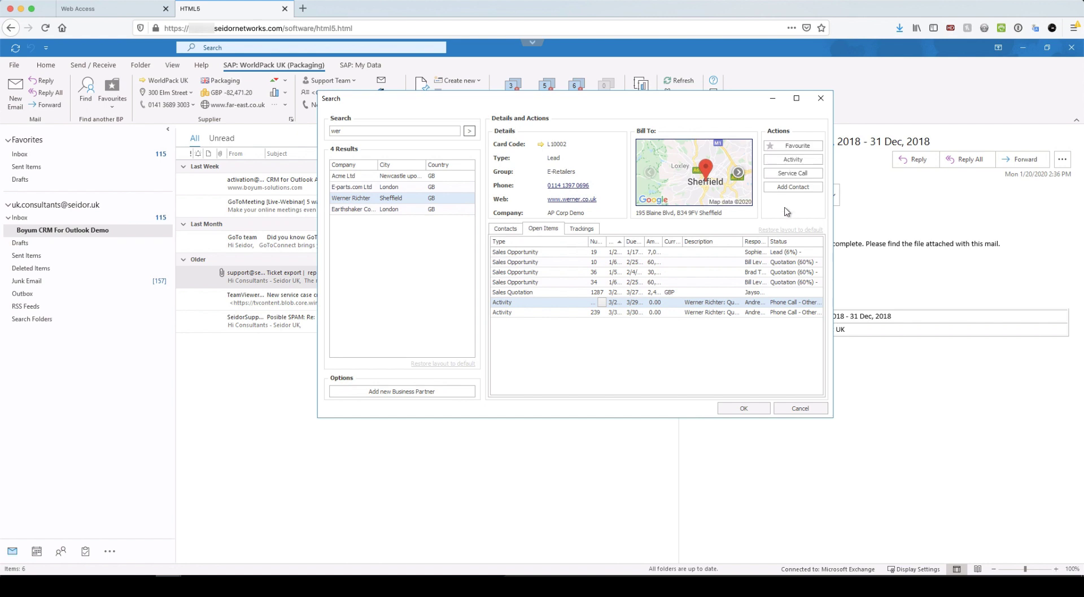
left_click(113, 104)
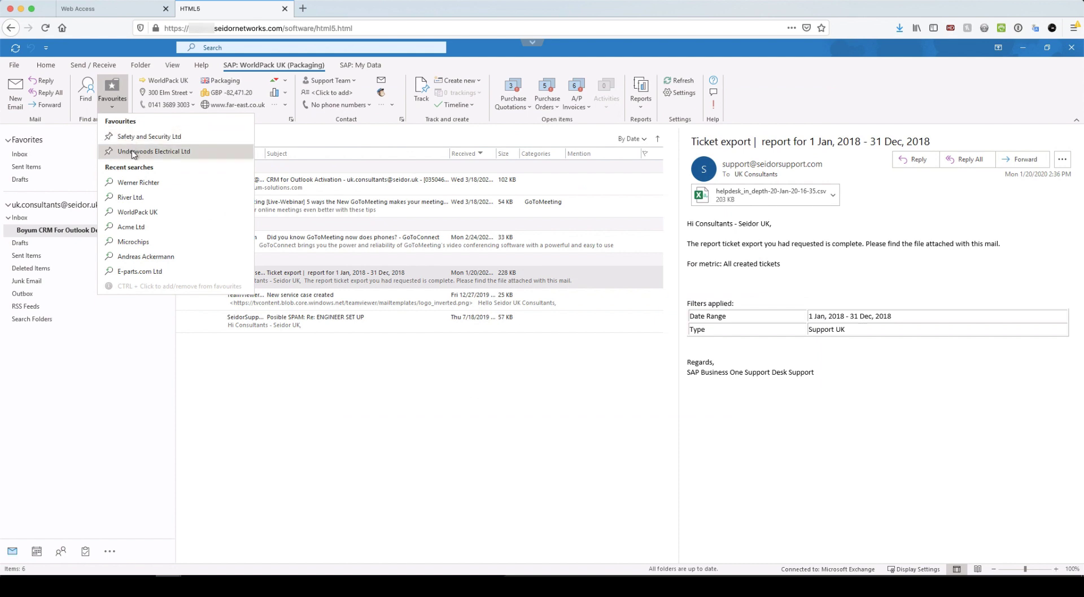
left_click(155, 141)
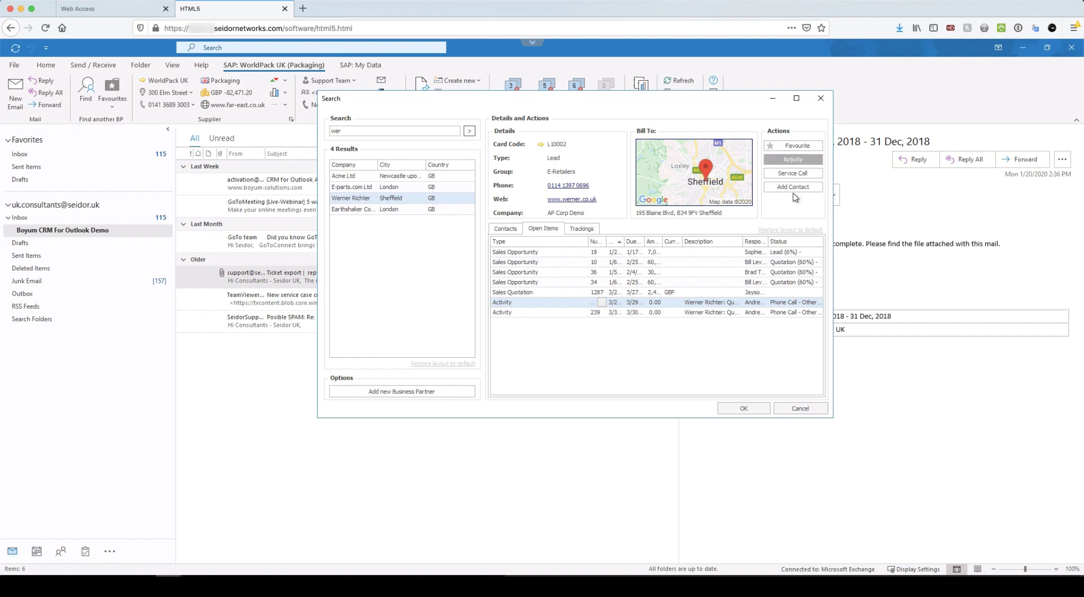
Step: Examine which new documents can be created from the Sheffield lead's business partner record, and close the record
left_click(541, 146)
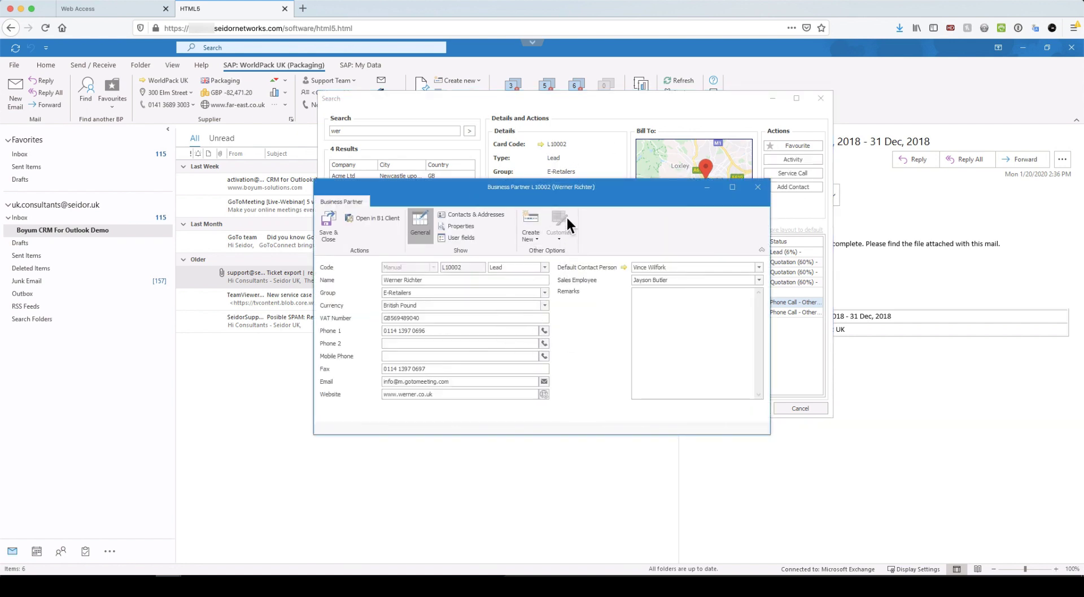
left_click_drag(564, 187, 497, 242)
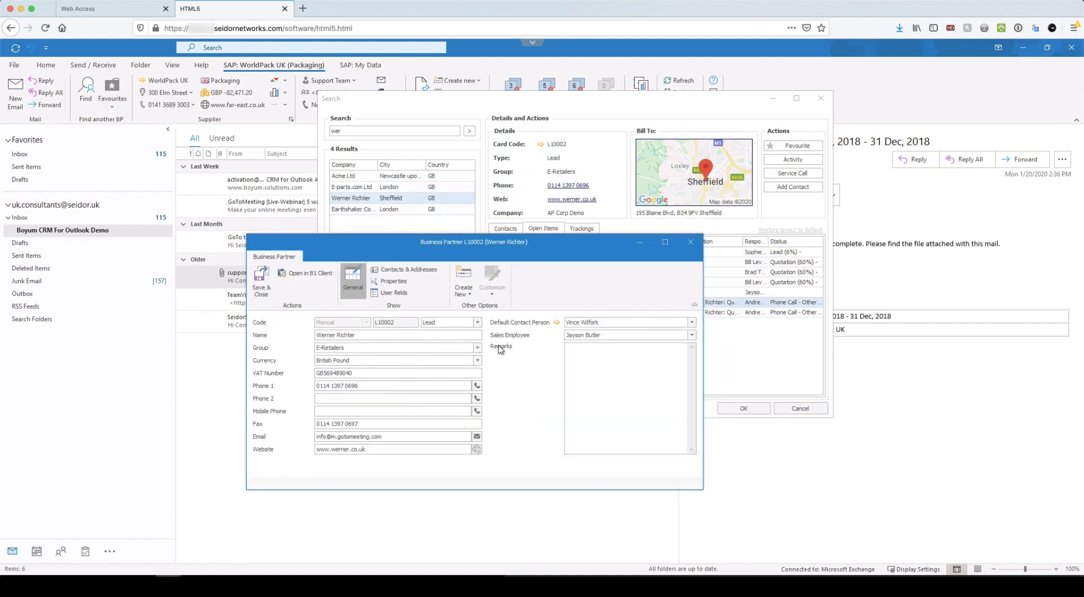
left_click(469, 291)
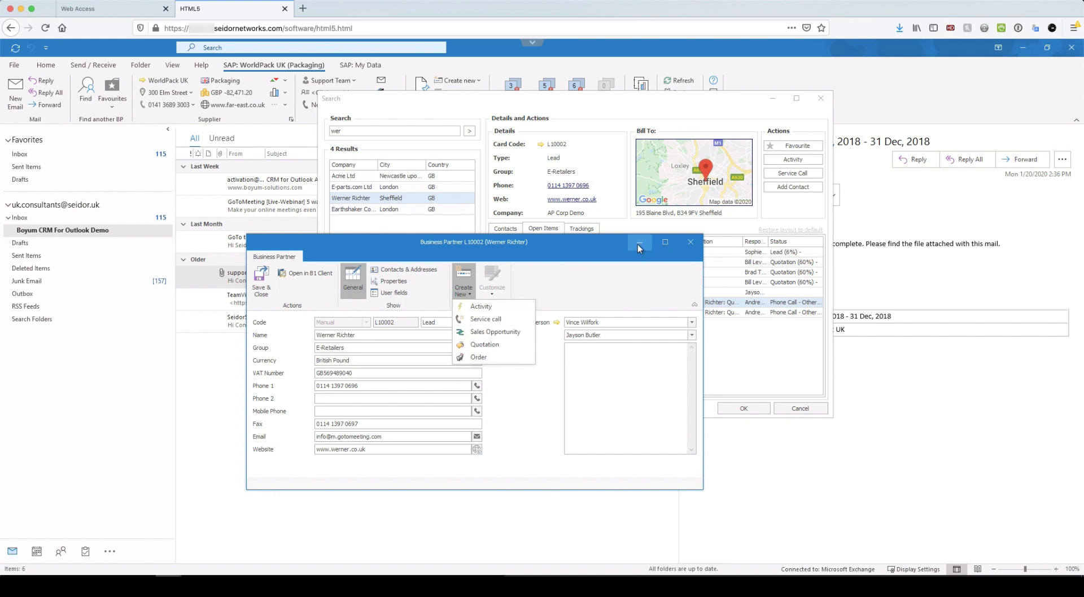
left_click(690, 241)
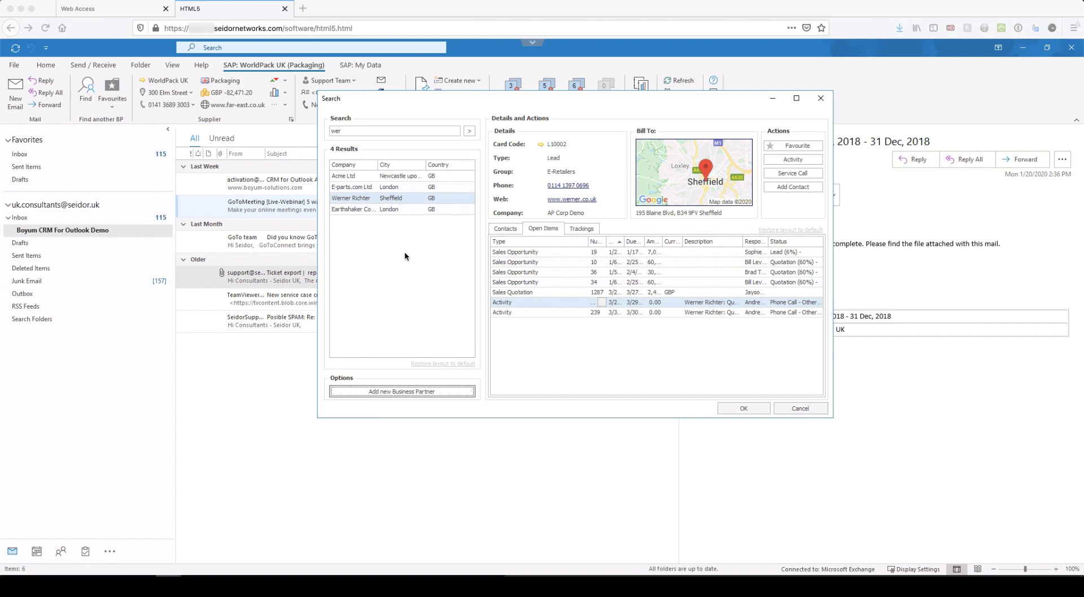
Step: Load the Sheffield lead's data for the Ticket export email, and return to the ENGINEER SET UP email to view the favourites list
left_click(756, 408)
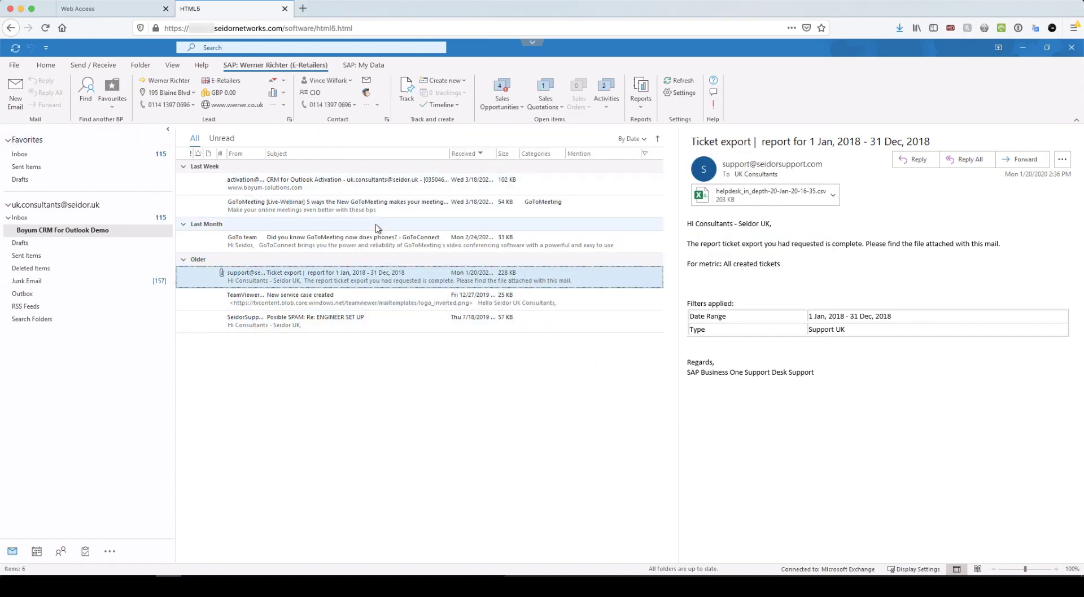
left_click(289, 324)
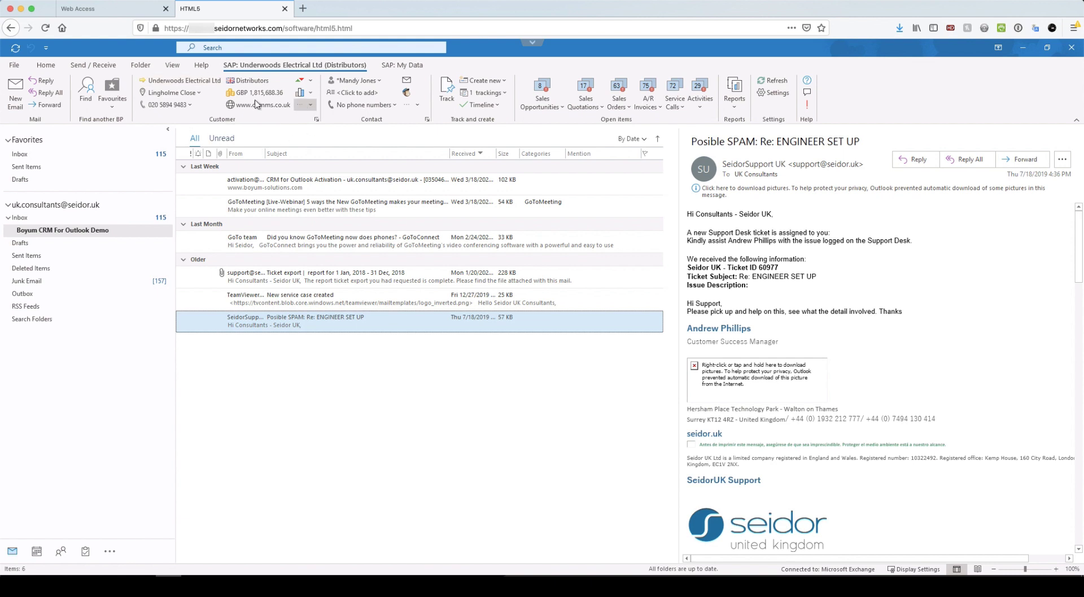
left_click(116, 108)
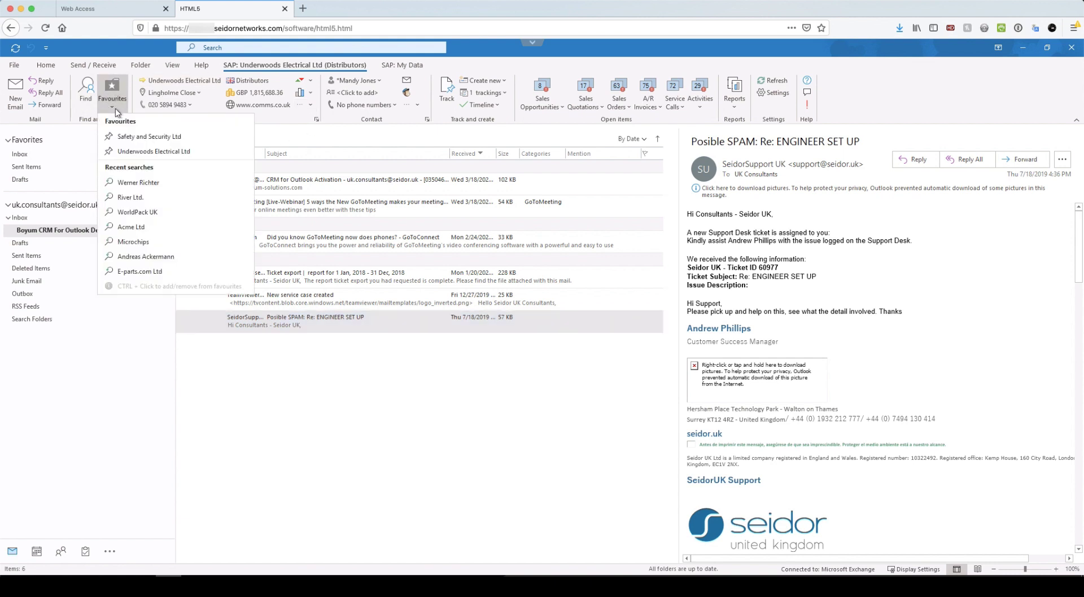
left_click(380, 81)
left_click(380, 81)
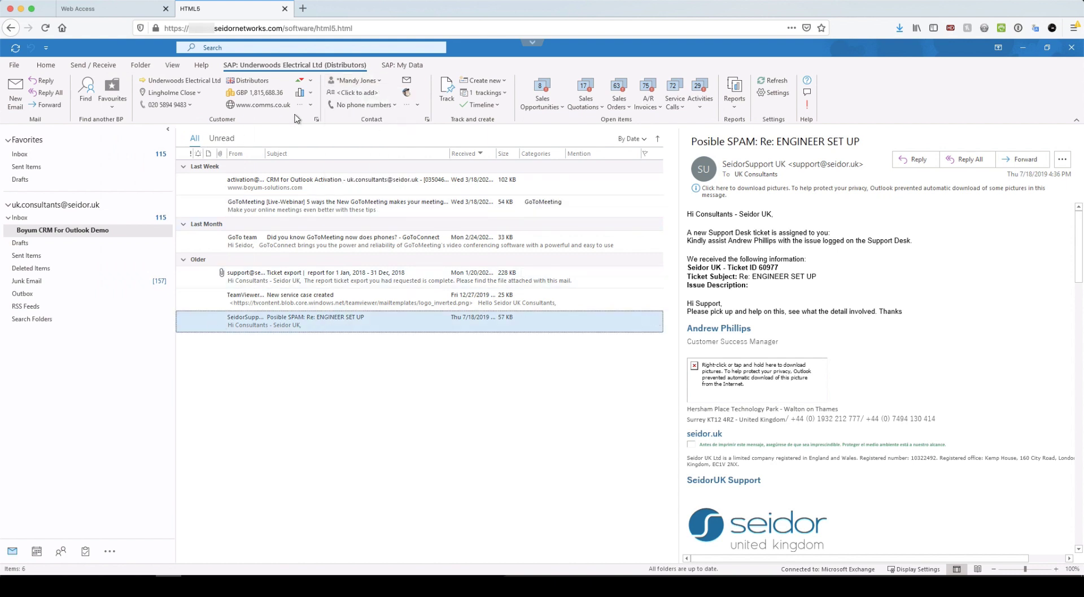
Step: Select the CEO as the contact for Underwoods Electrical Ltd and view the contact's phone numbers
scroll(338, 98, "up", 5)
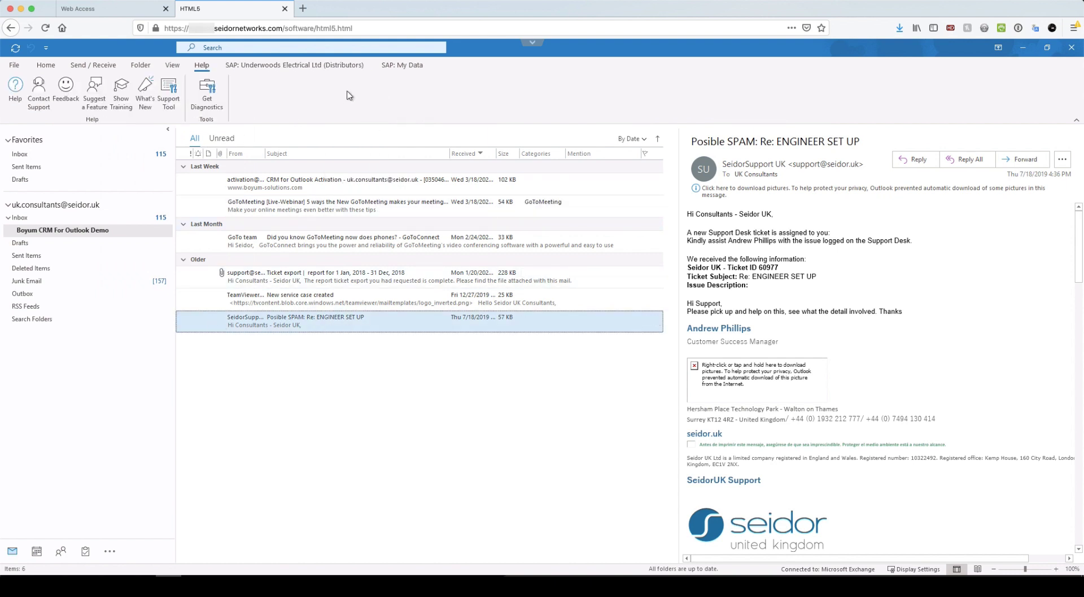
left_click(299, 66)
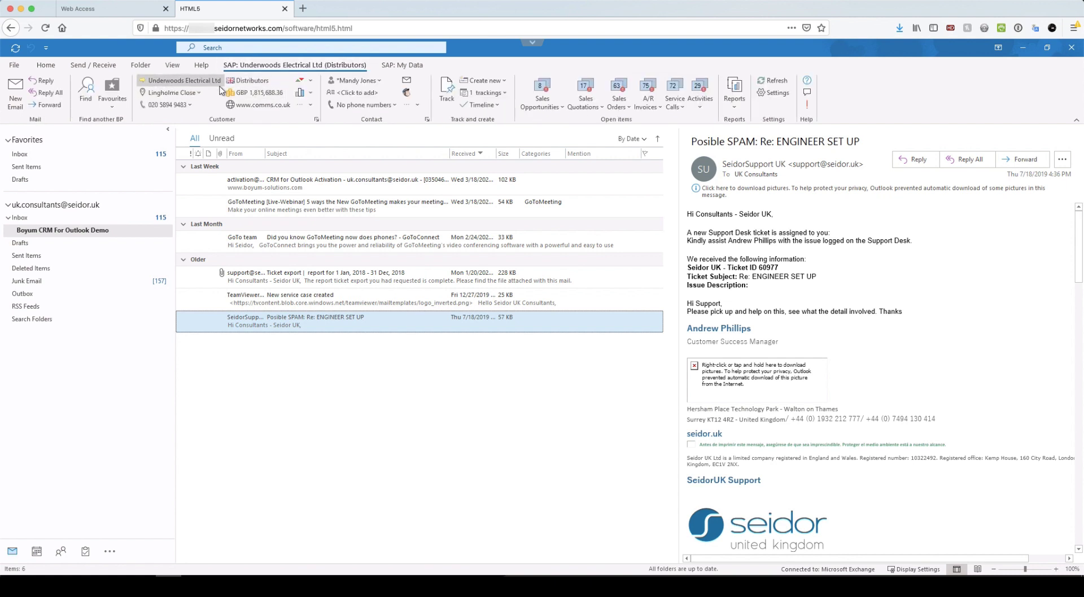
left_click(381, 82)
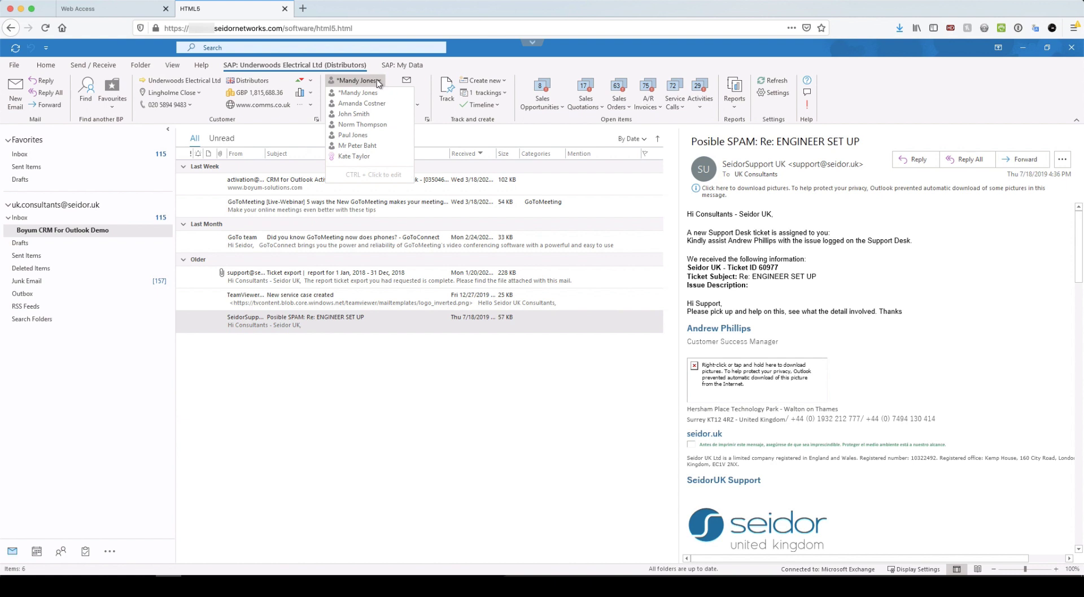
left_click(358, 125)
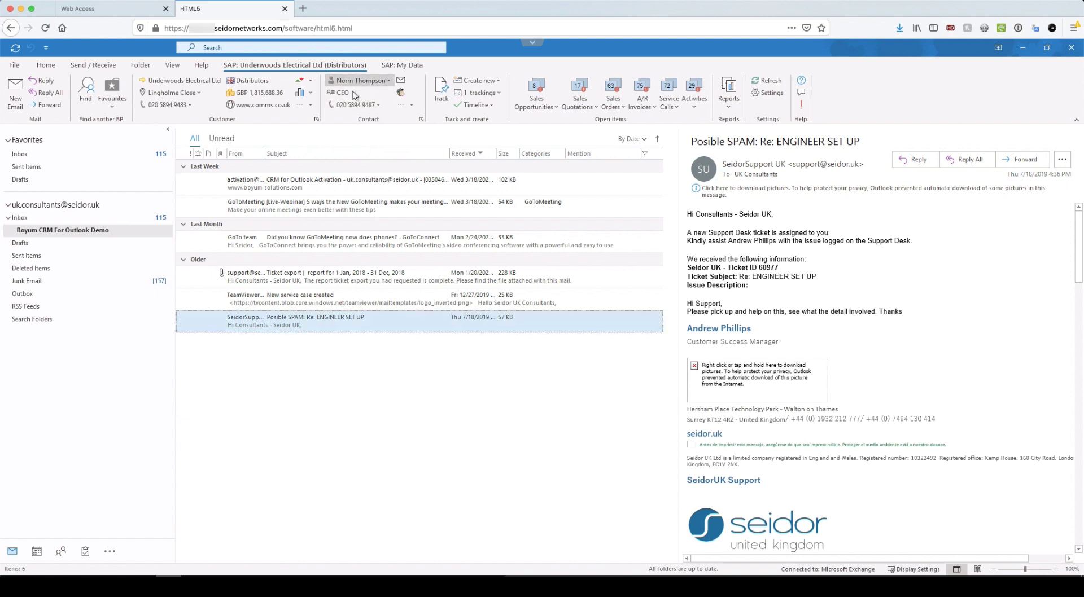
left_click(379, 106)
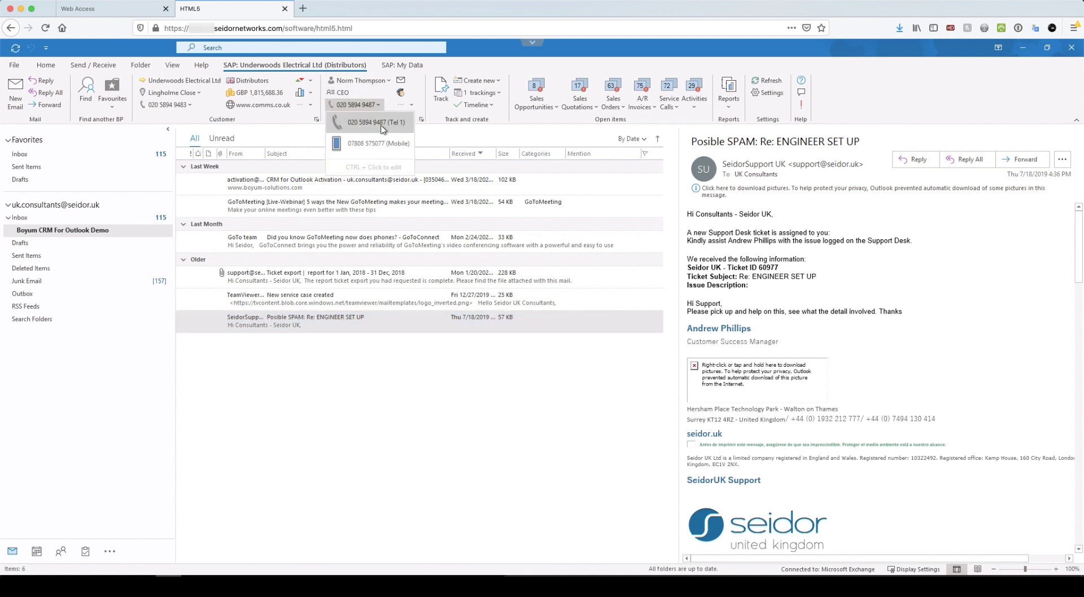
left_click(402, 79)
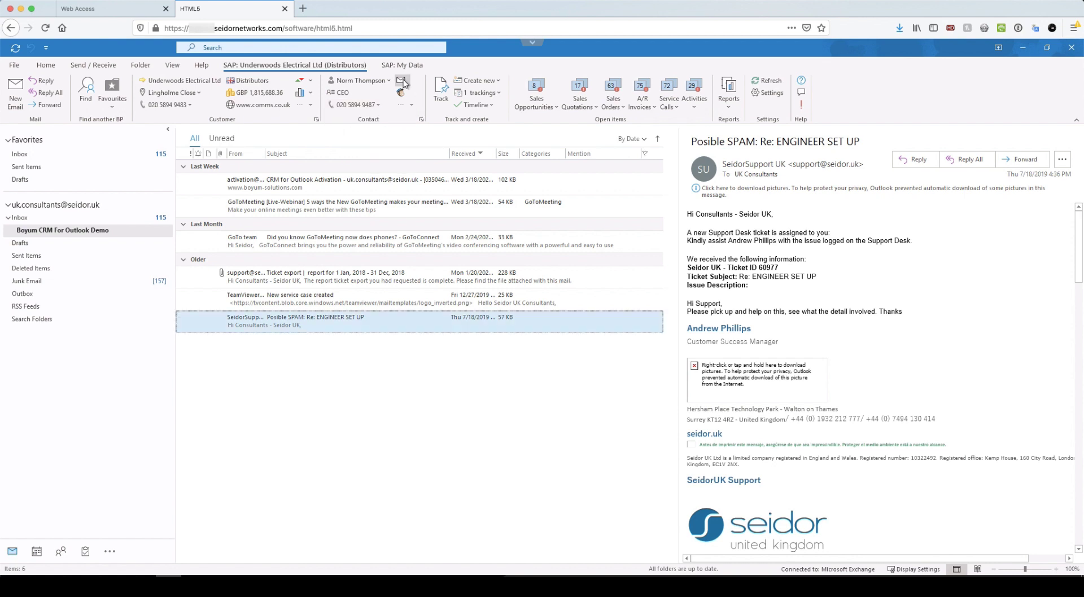
Step: Start a new email addressed to the selected CEO contact and discard it without saving
left_click(402, 79)
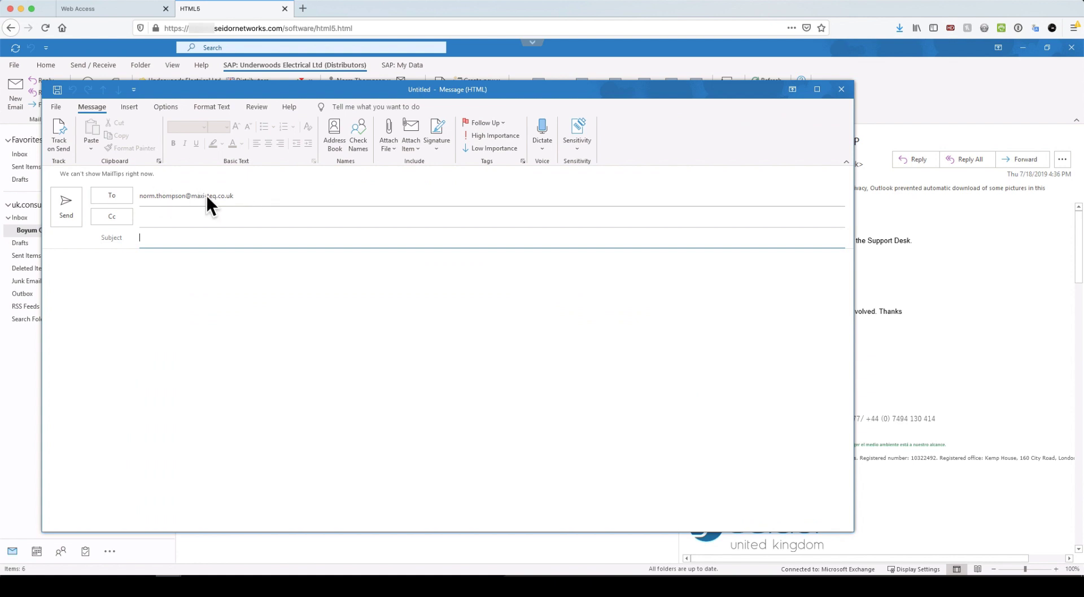
left_click(841, 89)
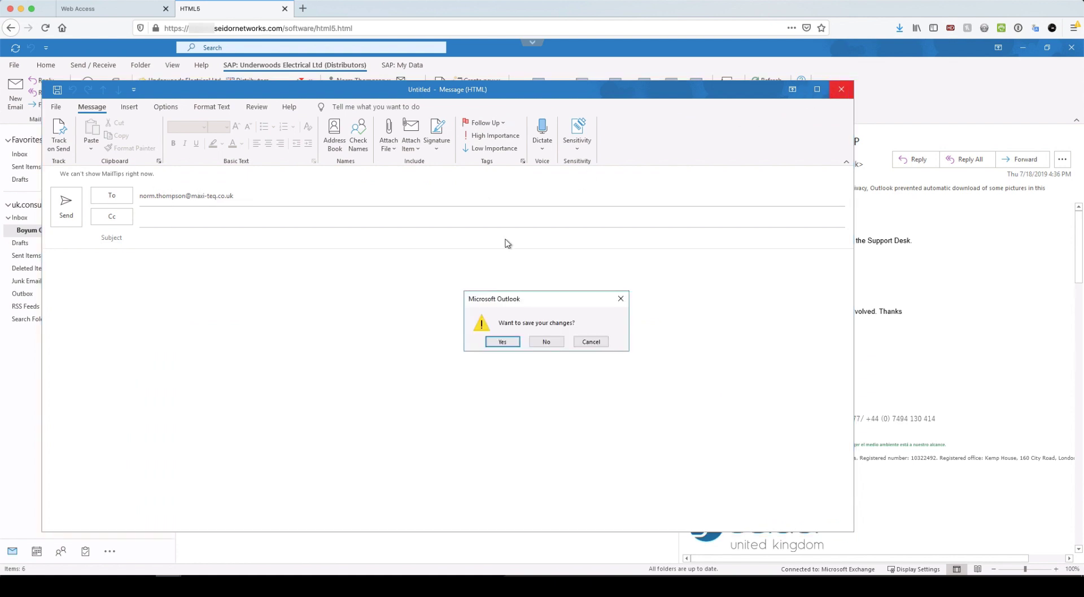
left_click(546, 342)
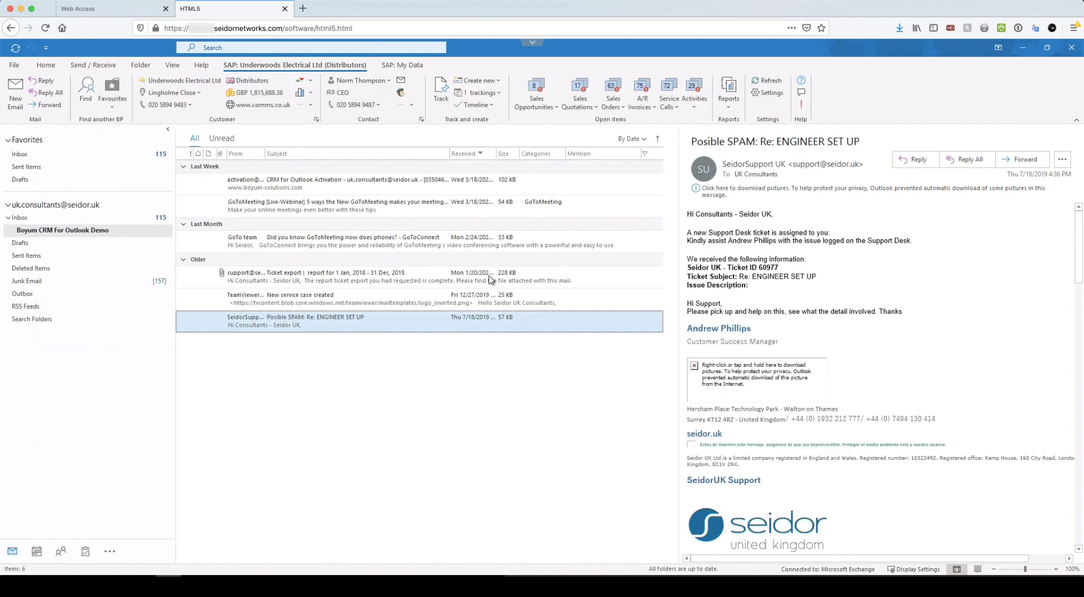
Step: Check the CEO contact's MailChimp list and group subscriptions, and view the contact's user-defined fields
left_click(400, 93)
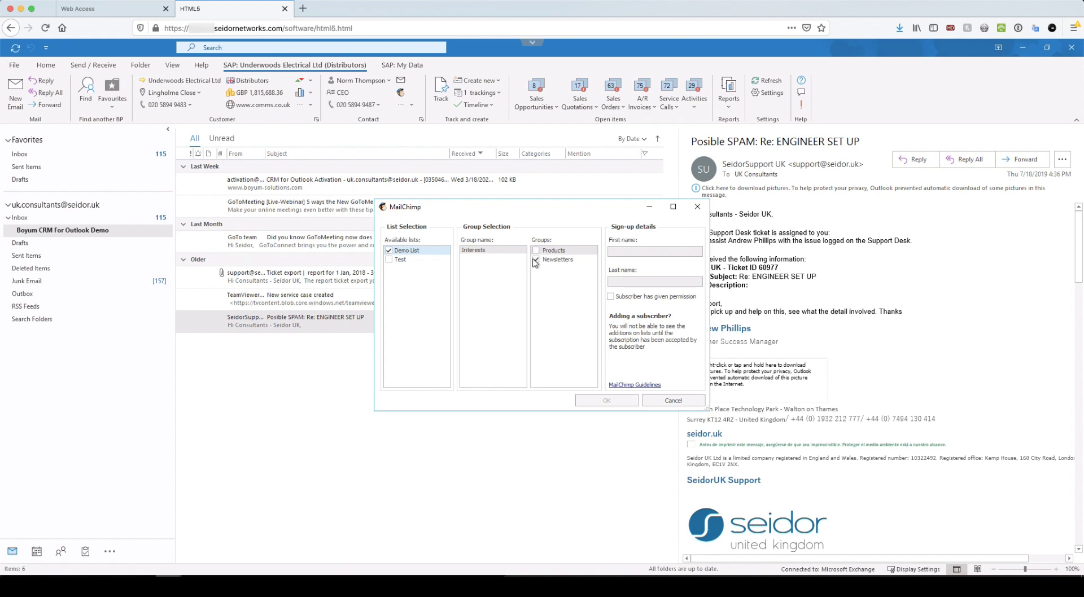
left_click(662, 400)
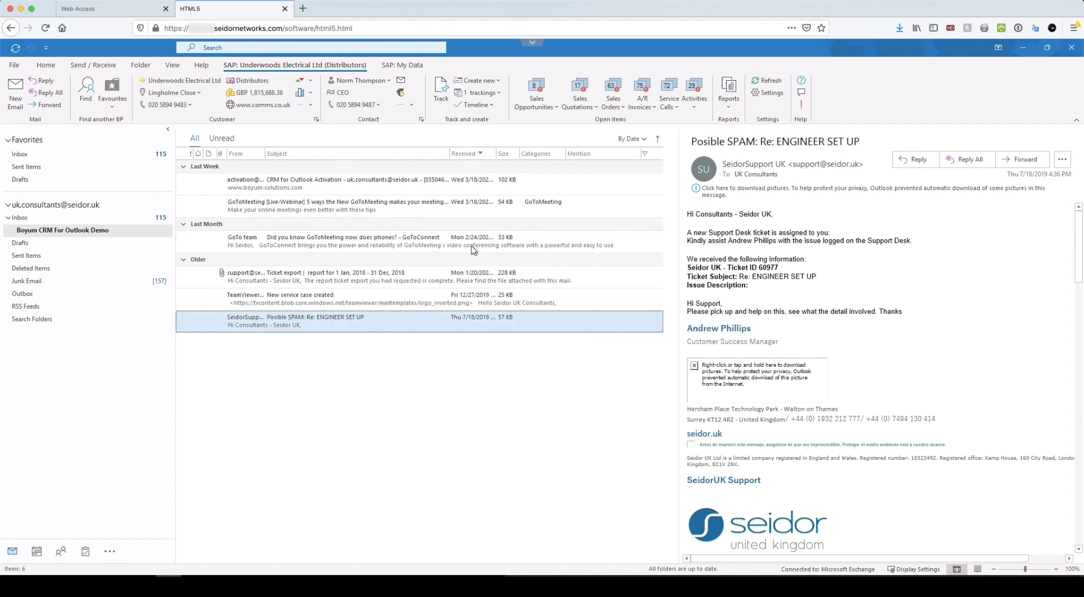
left_click(414, 105)
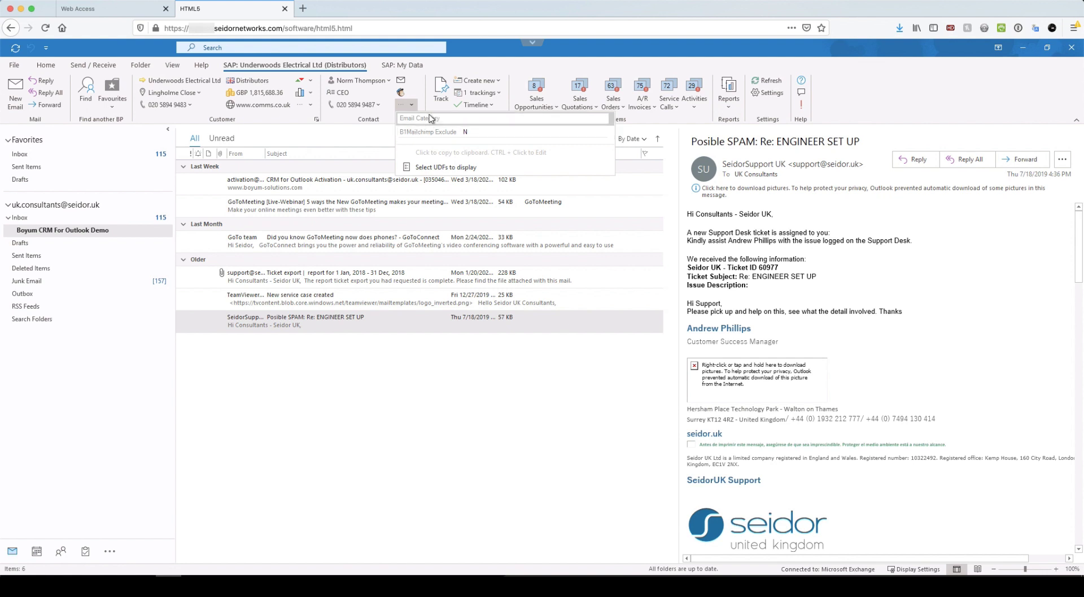
left_click(402, 103)
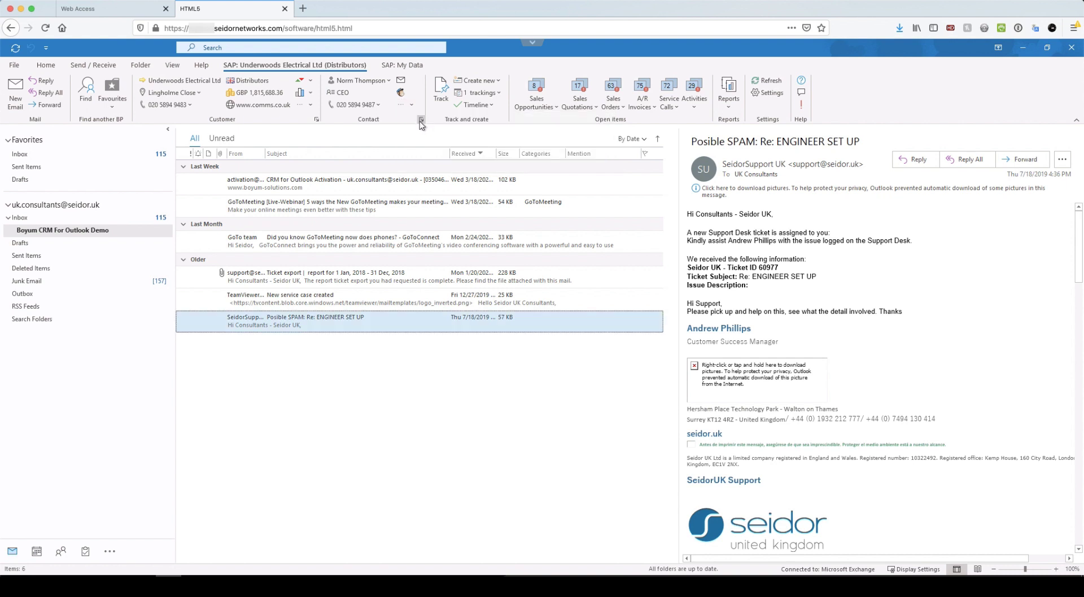
Step: Examine the CEO's contact person record and the Outlook address list for adding contact data, and cancel the name selection
left_click(419, 119)
left_click_drag(482, 214, 297, 145)
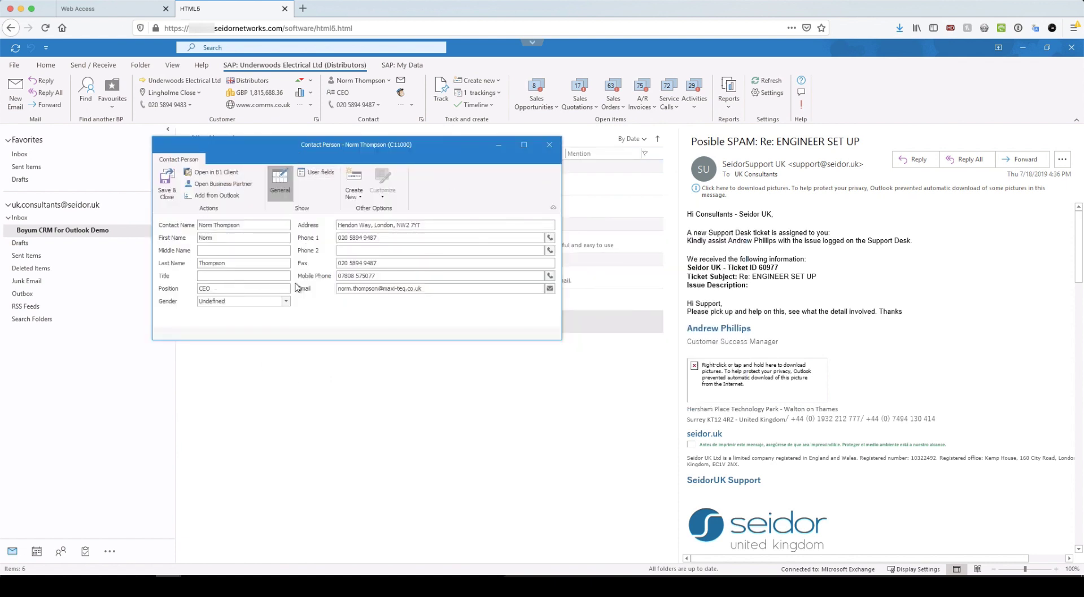
triple_click(242, 226)
left_click(238, 225)
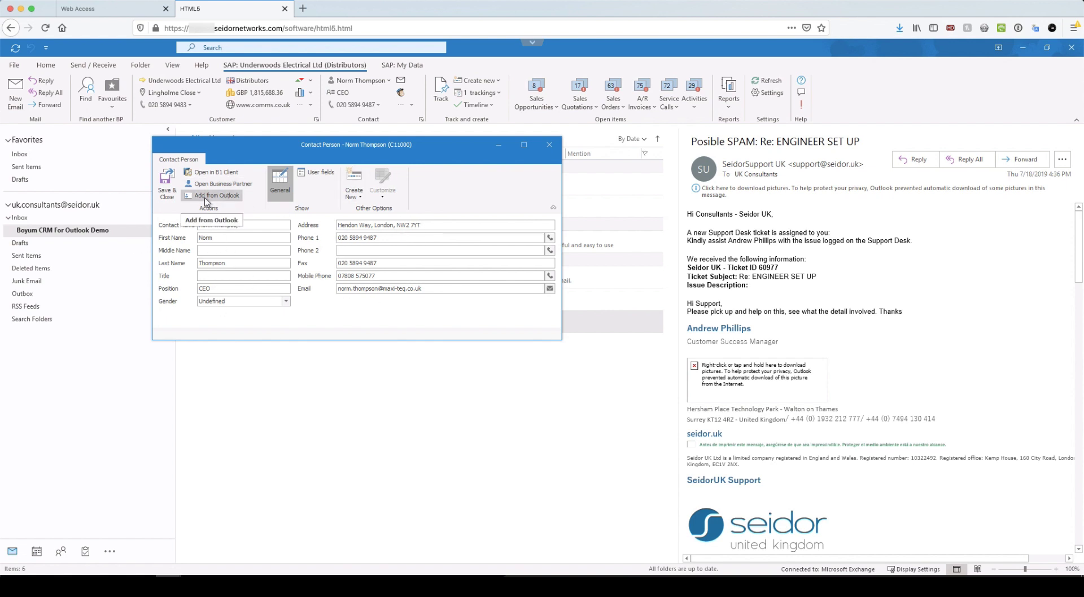
left_click_drag(302, 145, 353, 151)
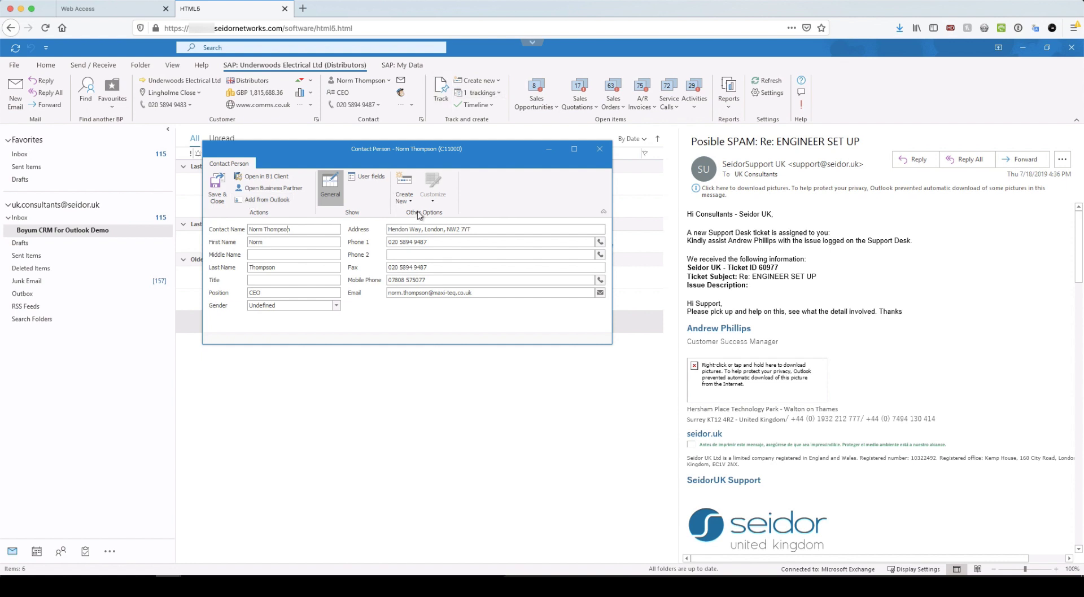
left_click(267, 200)
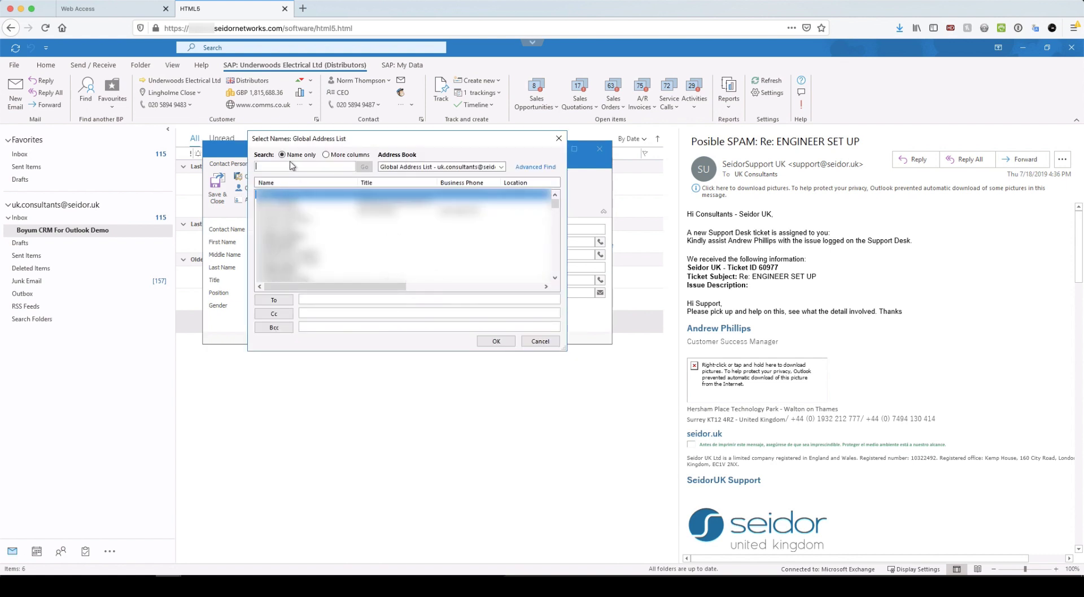
left_click(540, 342)
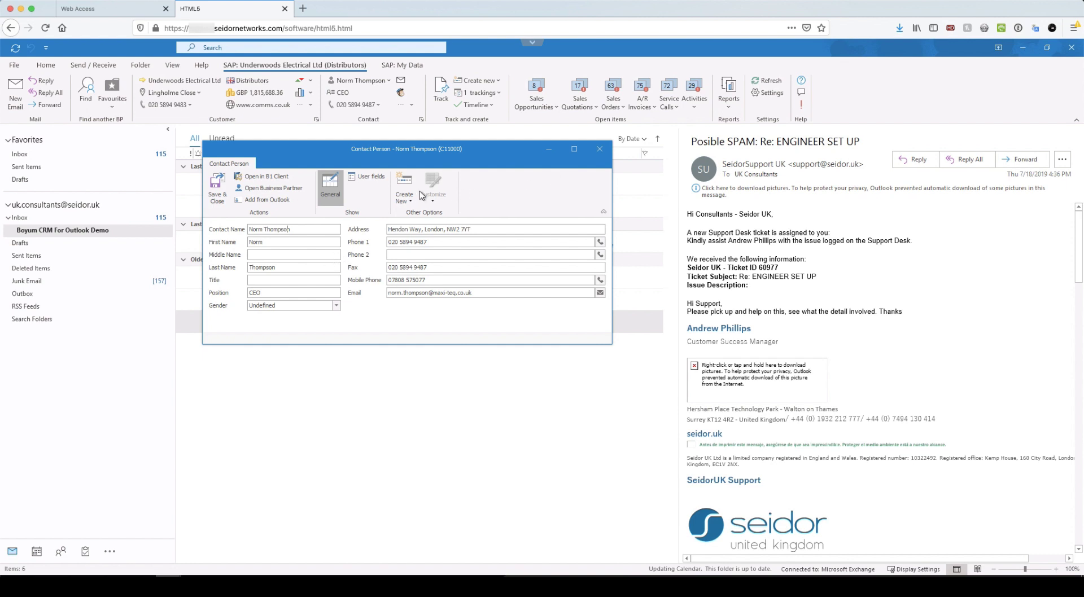
Step: Look through the document types that can be created from the contact person record, and close the record
left_click(402, 196)
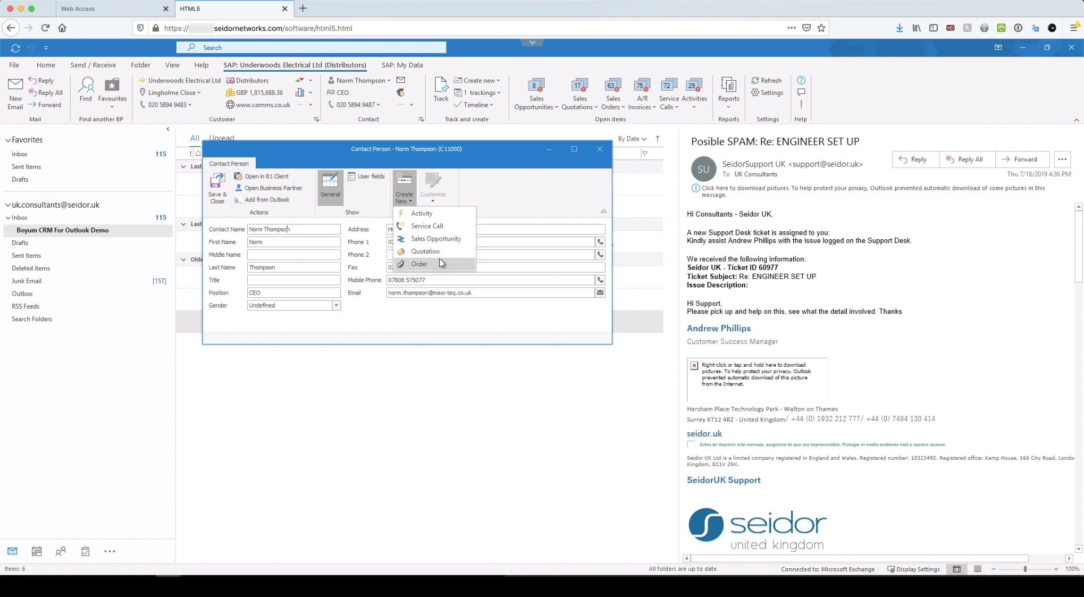
left_click(599, 149)
left_click(600, 149)
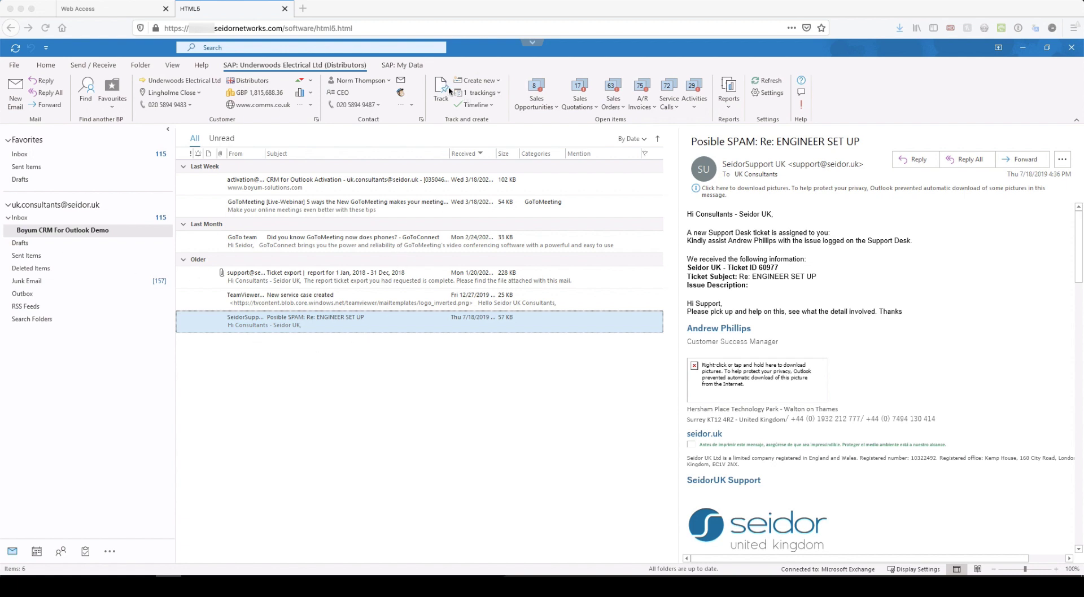
Step: Track the Ticket export email against WorldPack UK, and view the tracked email's details
left_click(319, 278)
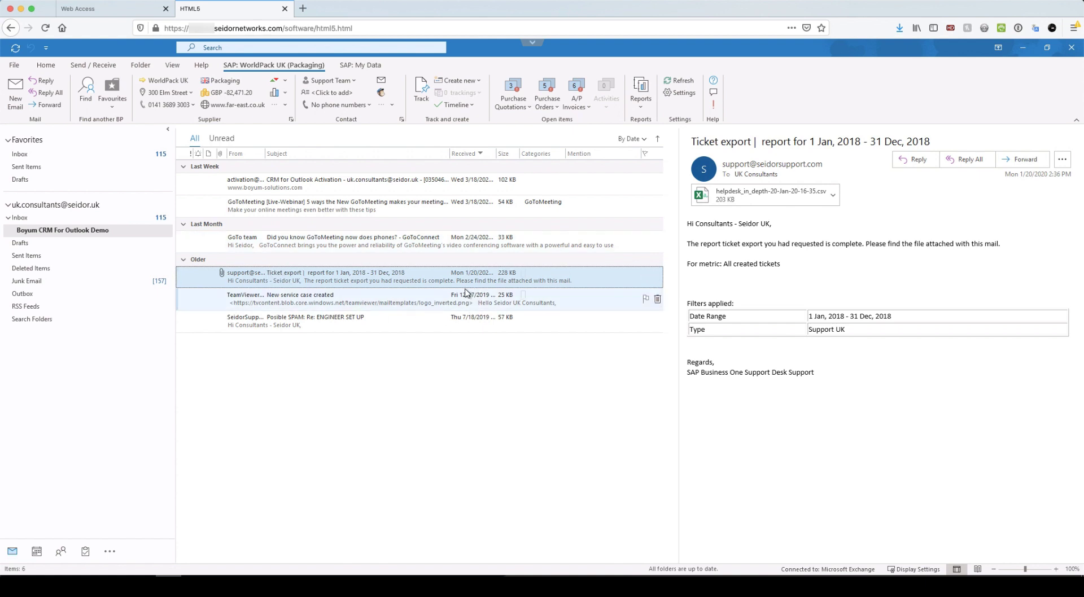
left_click(421, 82)
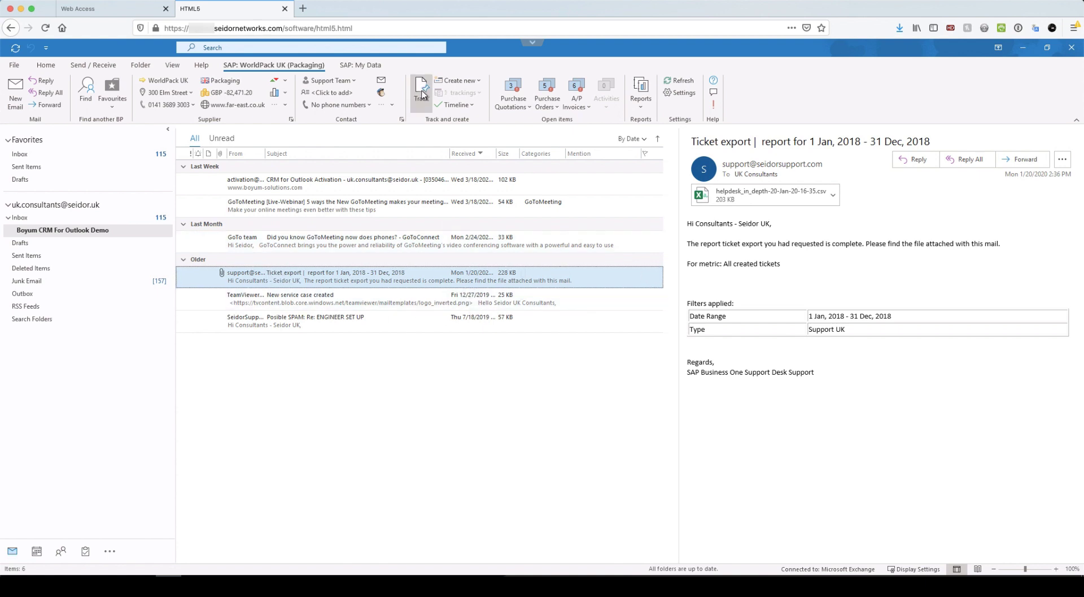
left_click(456, 92)
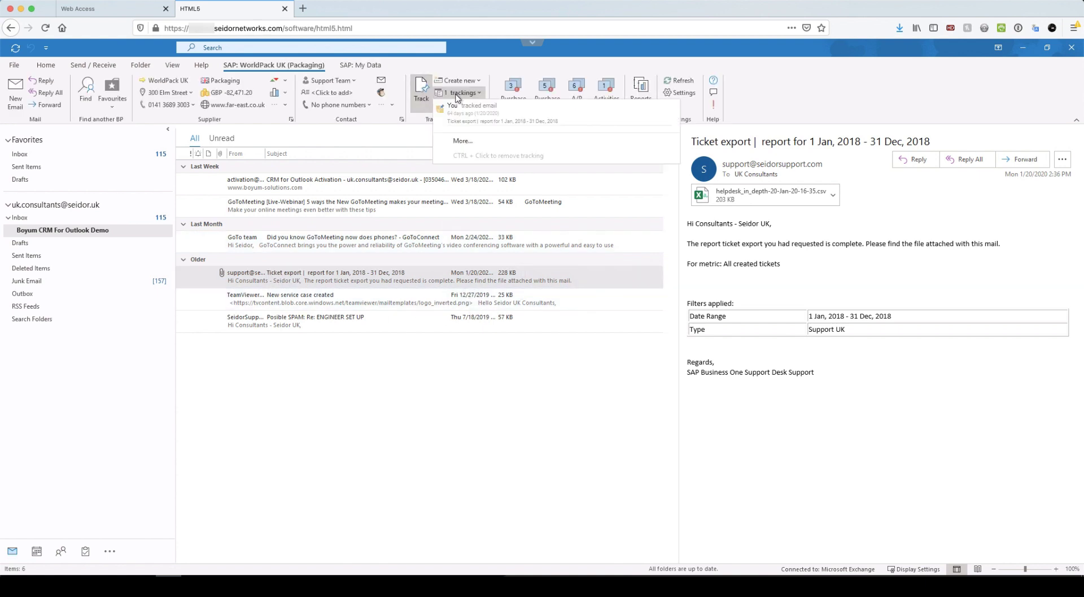
left_click(482, 117)
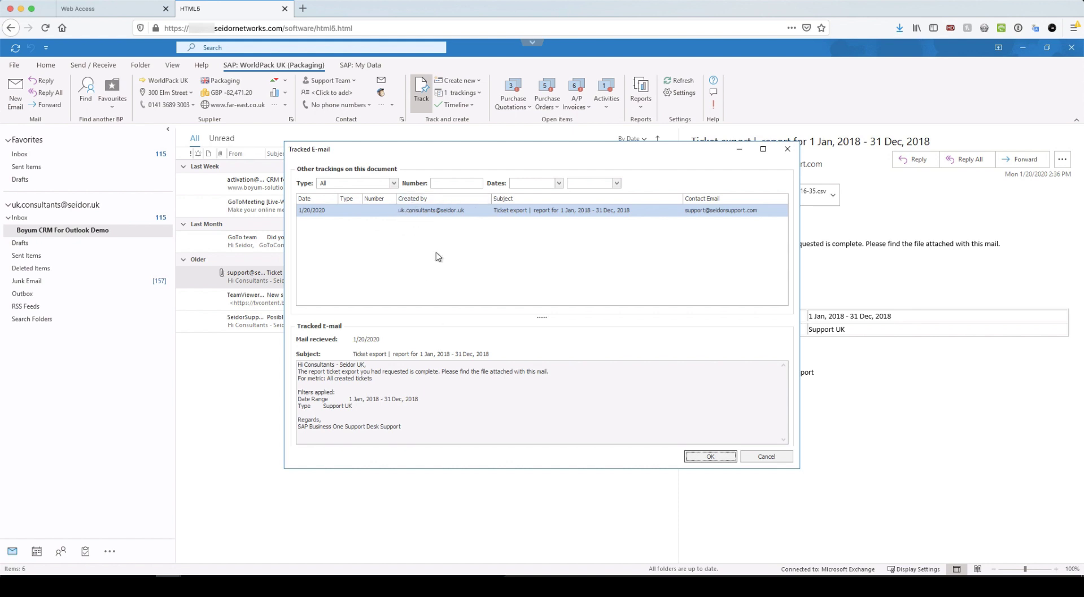
left_click(770, 456)
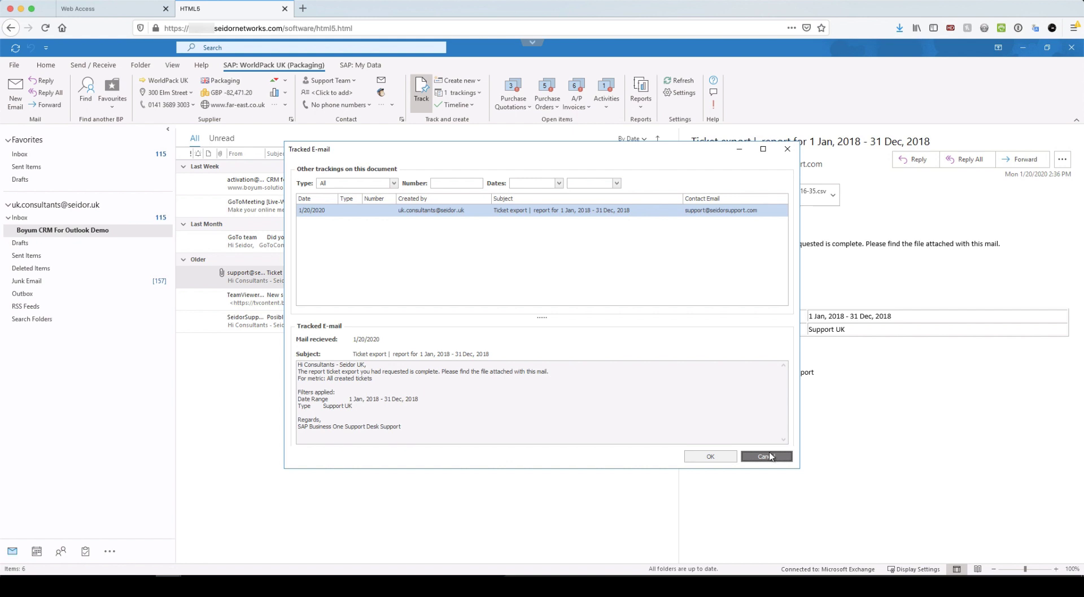
left_click(769, 456)
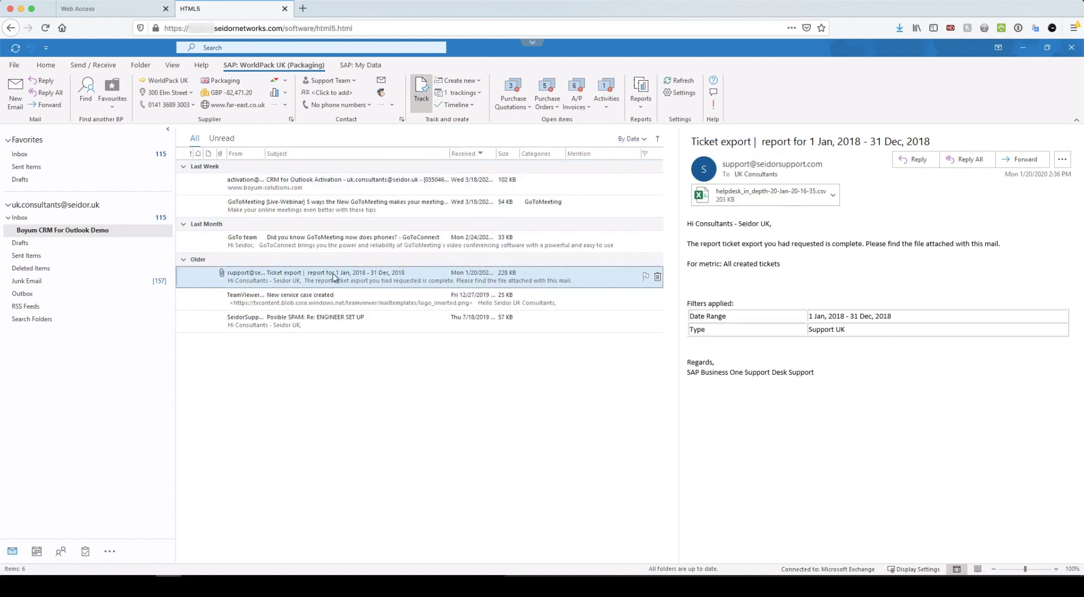
Step: Delete the tracking of the Ticket export email from WorldPack UK
left_click(460, 93)
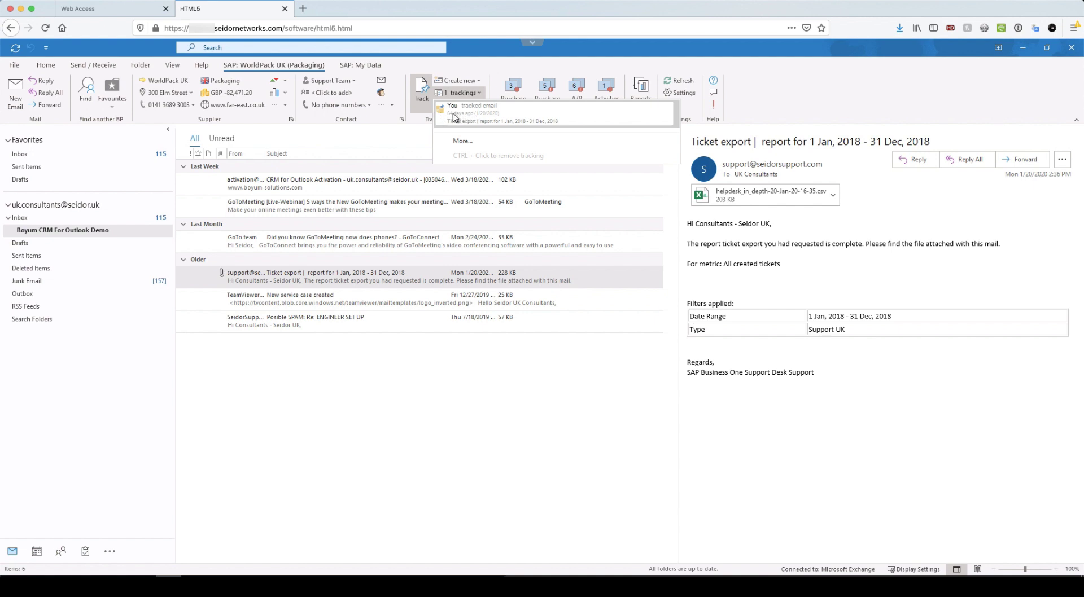
left_click(440, 111)
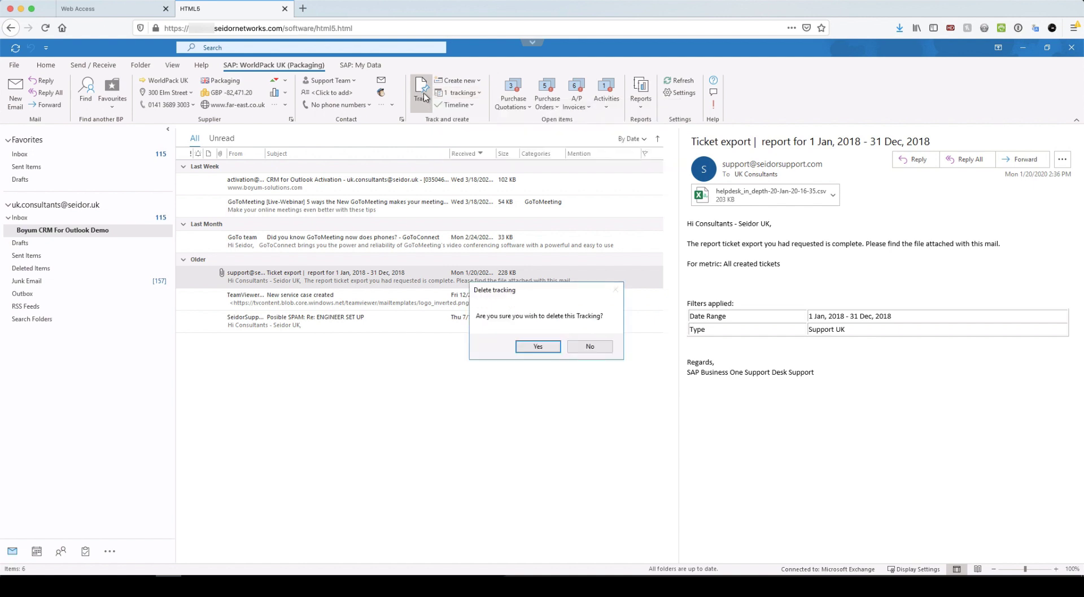
left_click(536, 349)
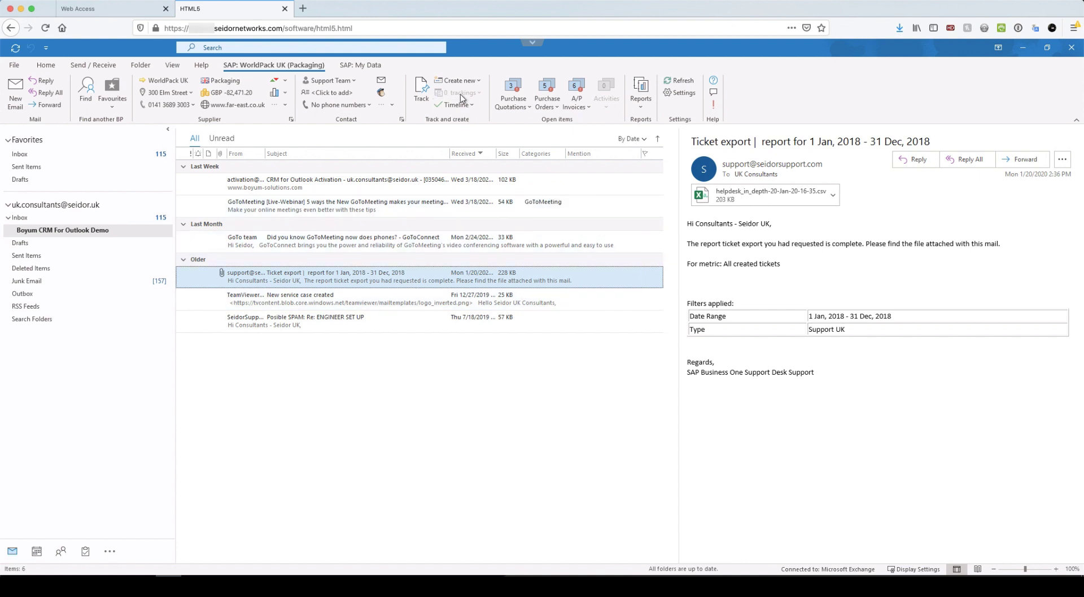
Step: Create another new activity for WorldPack UK from the Ticket export email
left_click(469, 80)
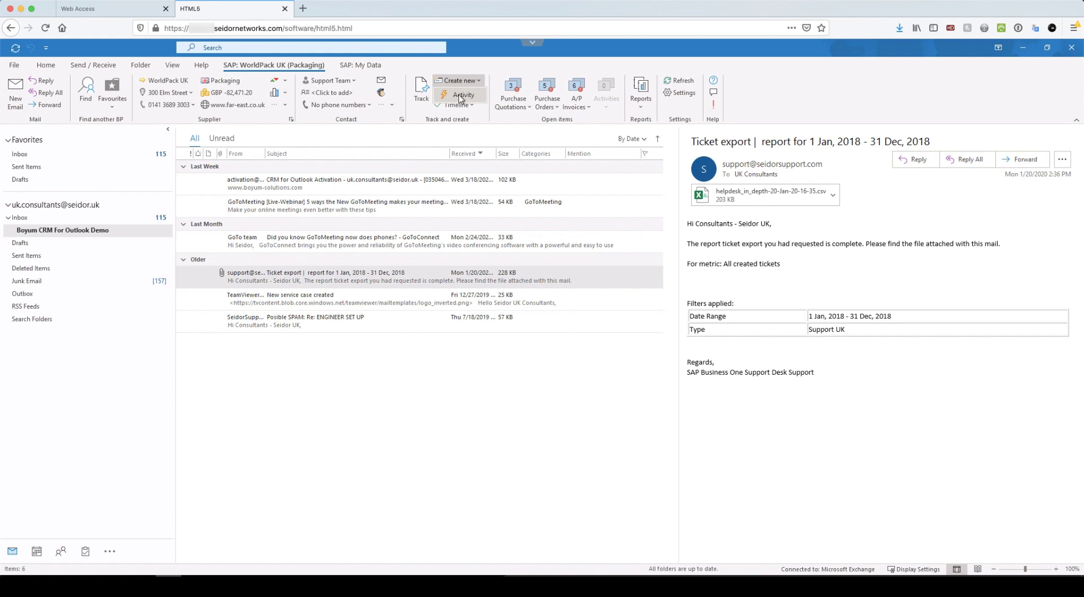
left_click(458, 100)
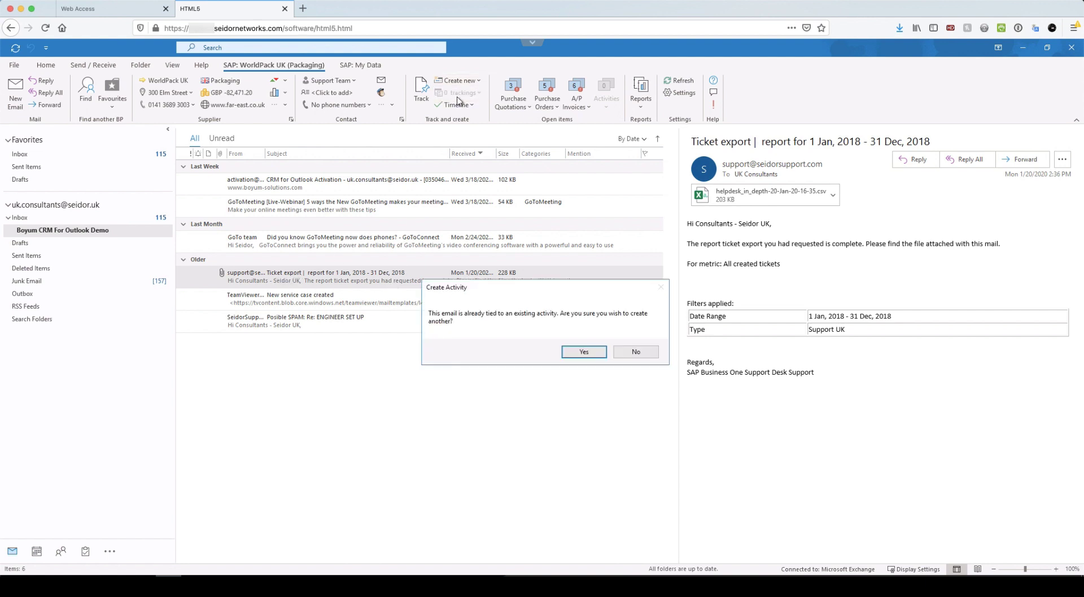
left_click(580, 350)
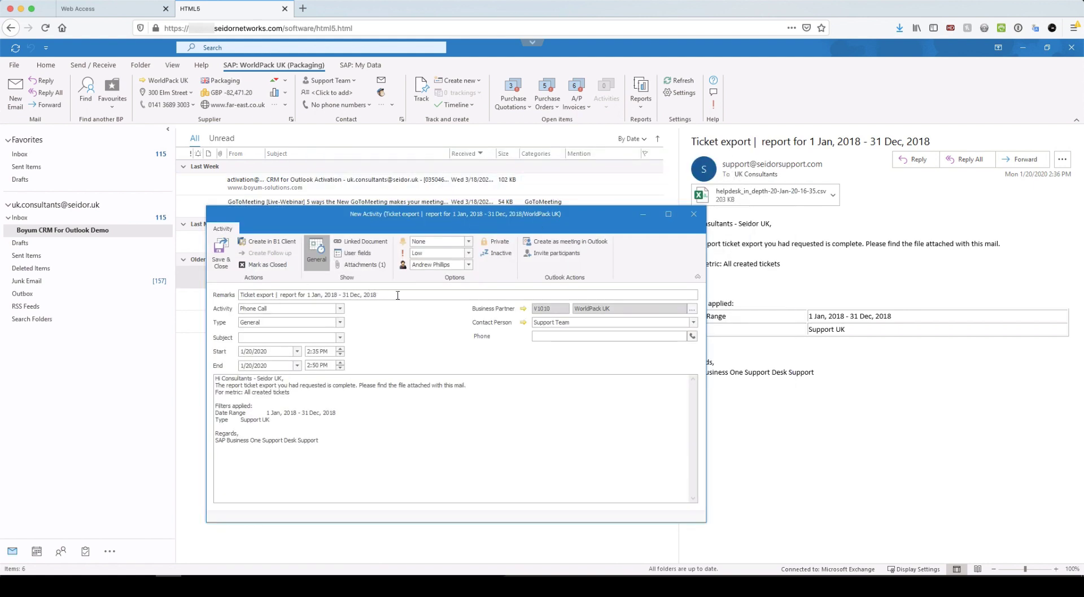
Step: Review the remarks and content text carried over from the Ticket export email into the new activity
left_click_drag(398, 295, 208, 296)
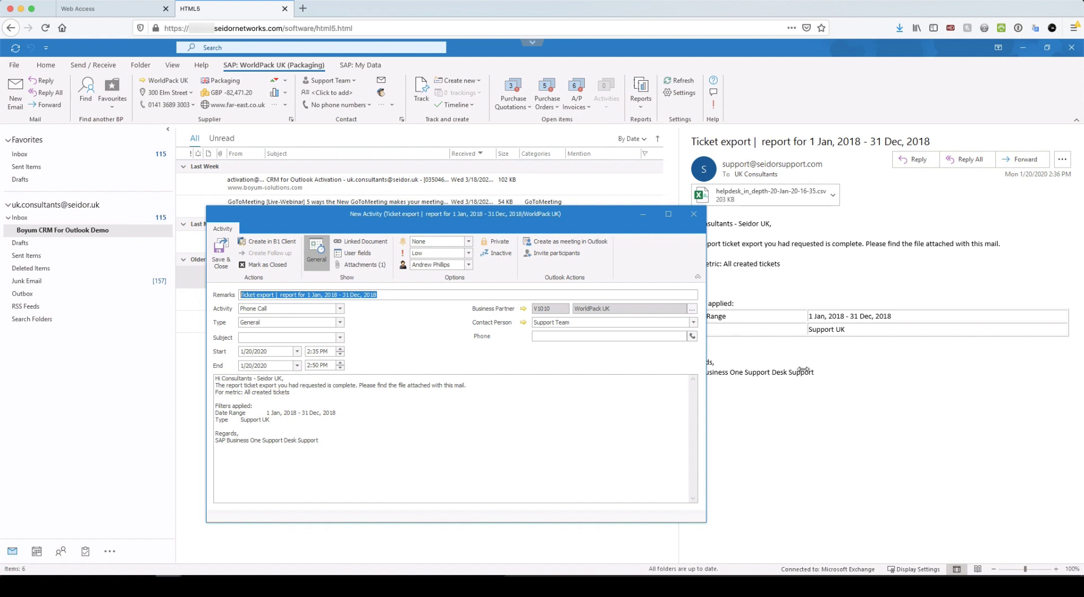
left_click(274, 442)
left_click_drag(385, 452, 133, 362)
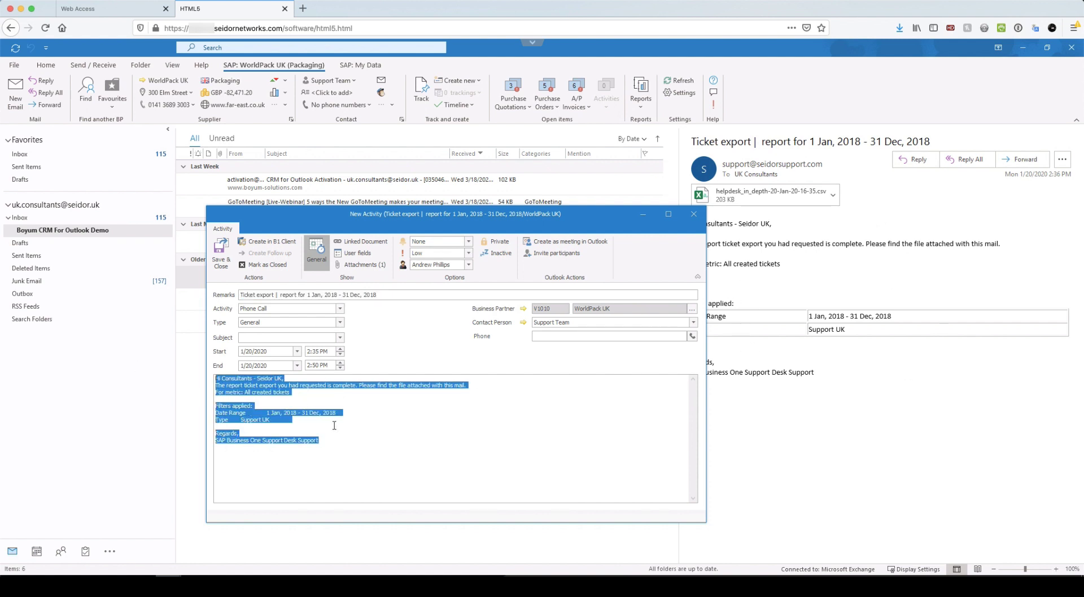
Step: Set the new activity to Meeting, with type Quality and subject Certification
left_click(263, 310)
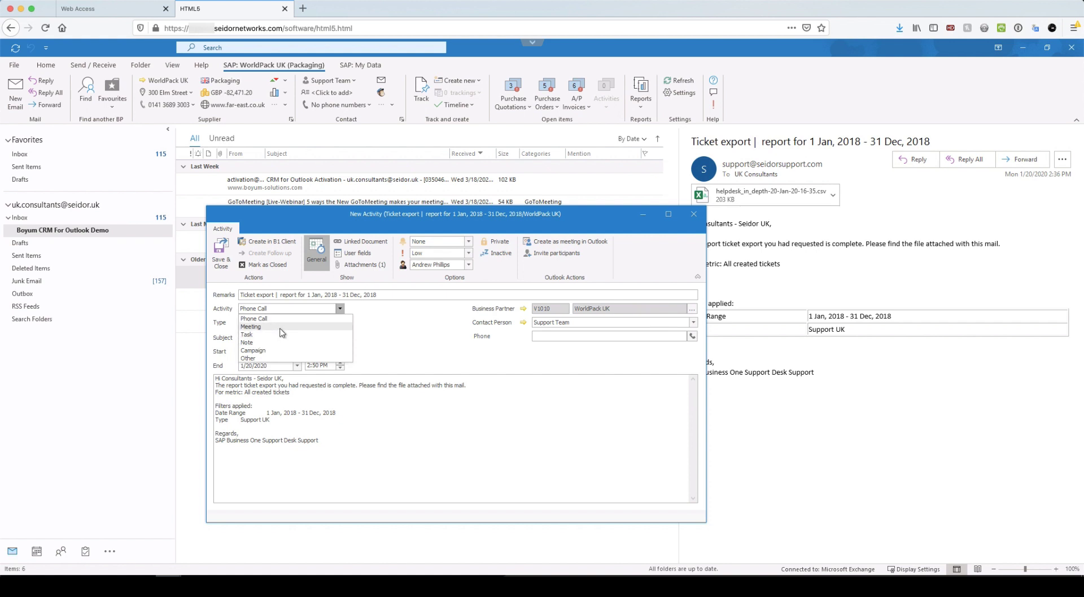
left_click(278, 327)
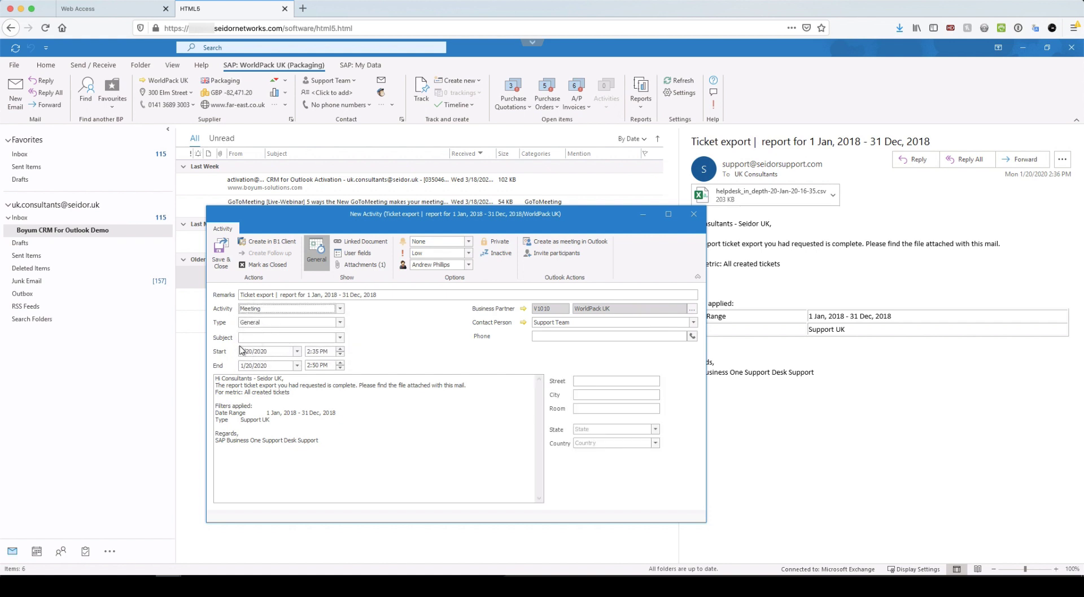
left_click(257, 311)
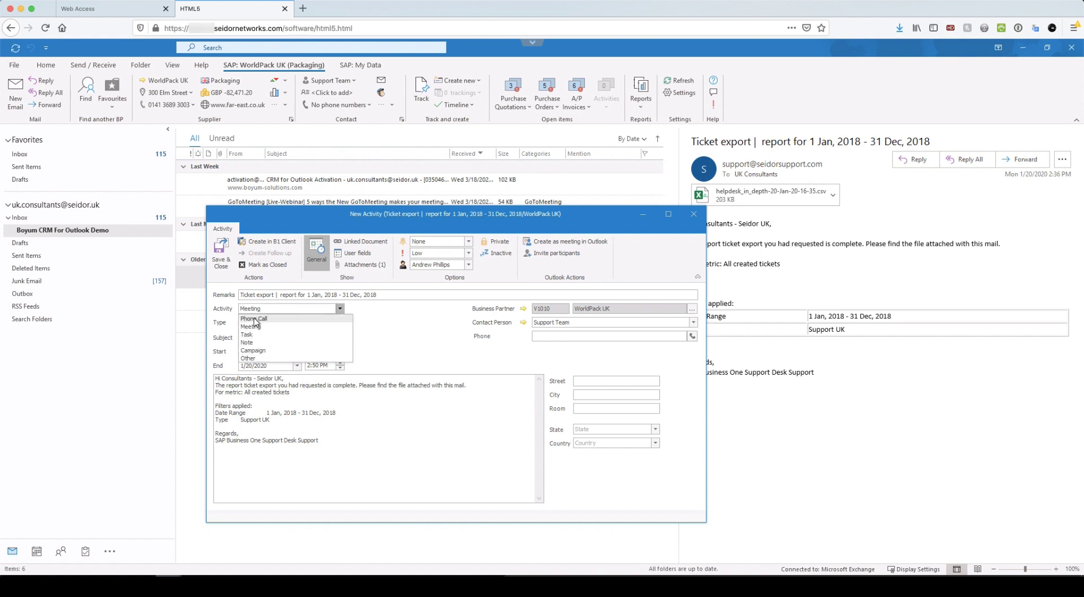
left_click(258, 326)
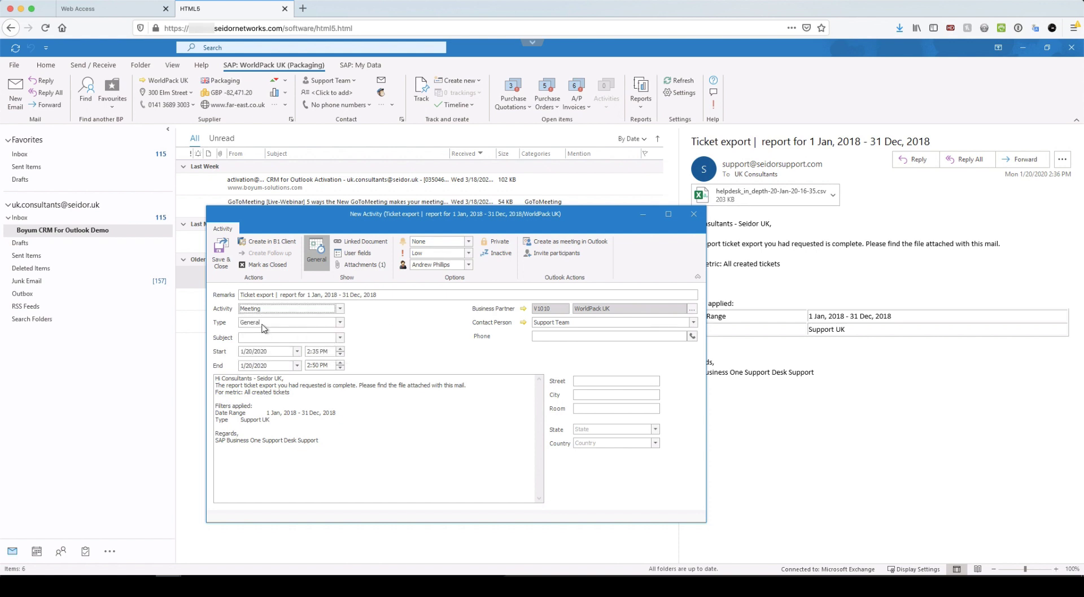
left_click(260, 328)
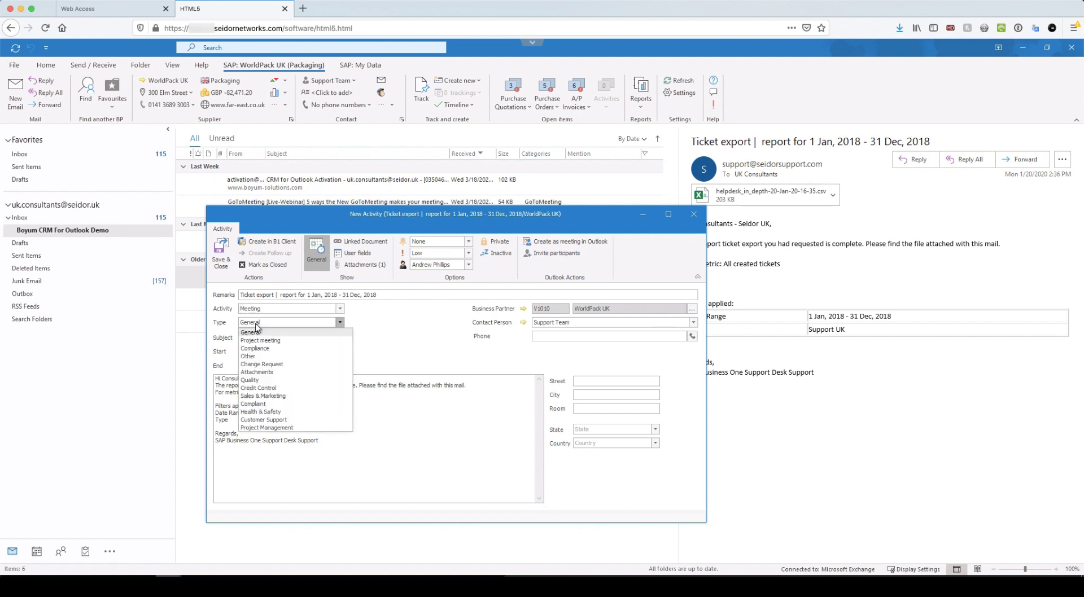
left_click(271, 380)
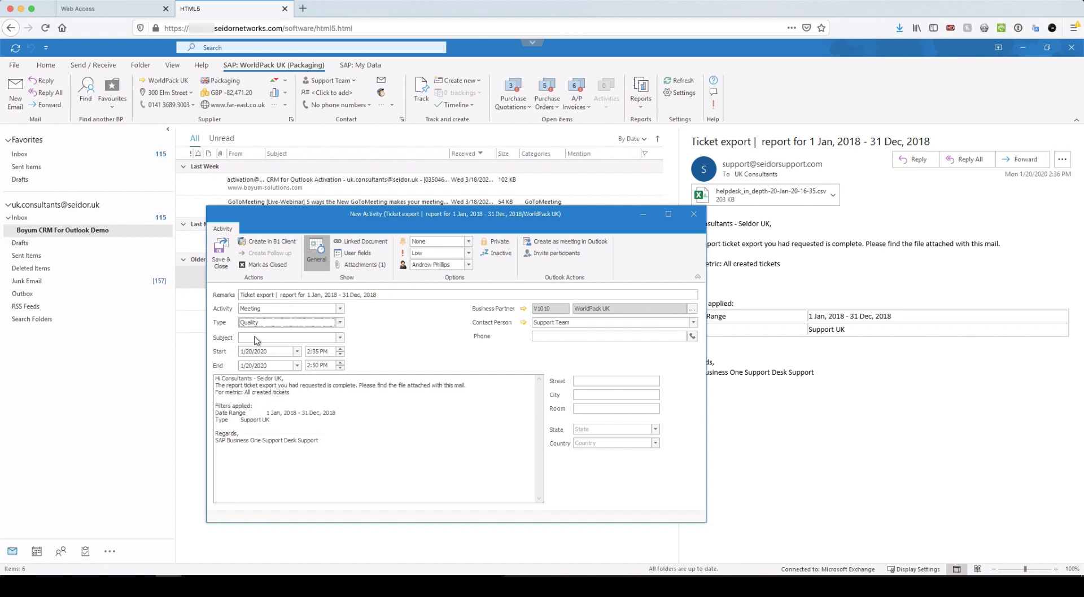
left_click(257, 339)
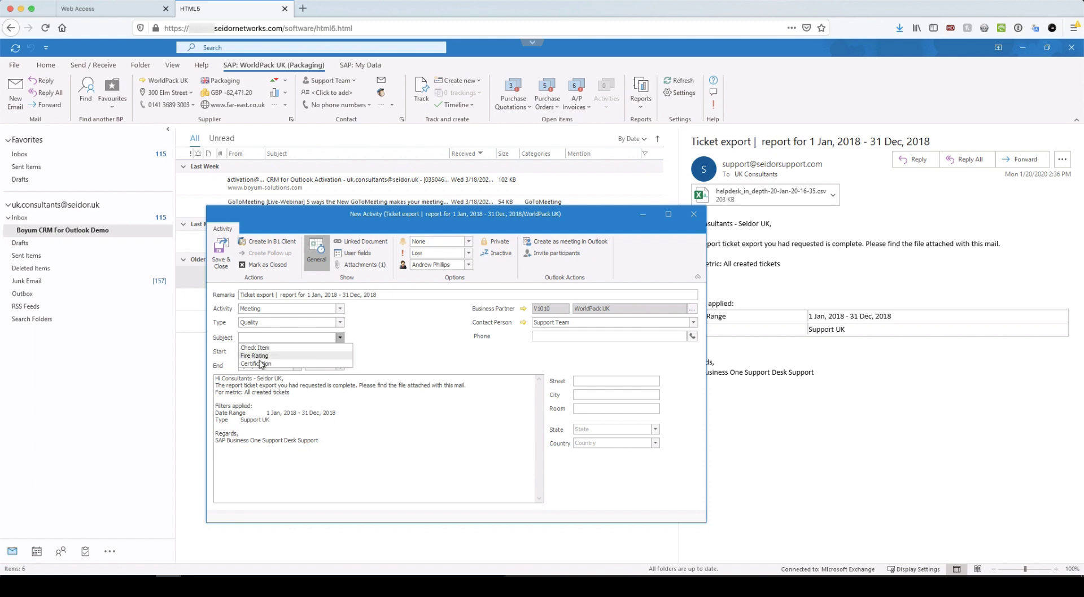
left_click(259, 364)
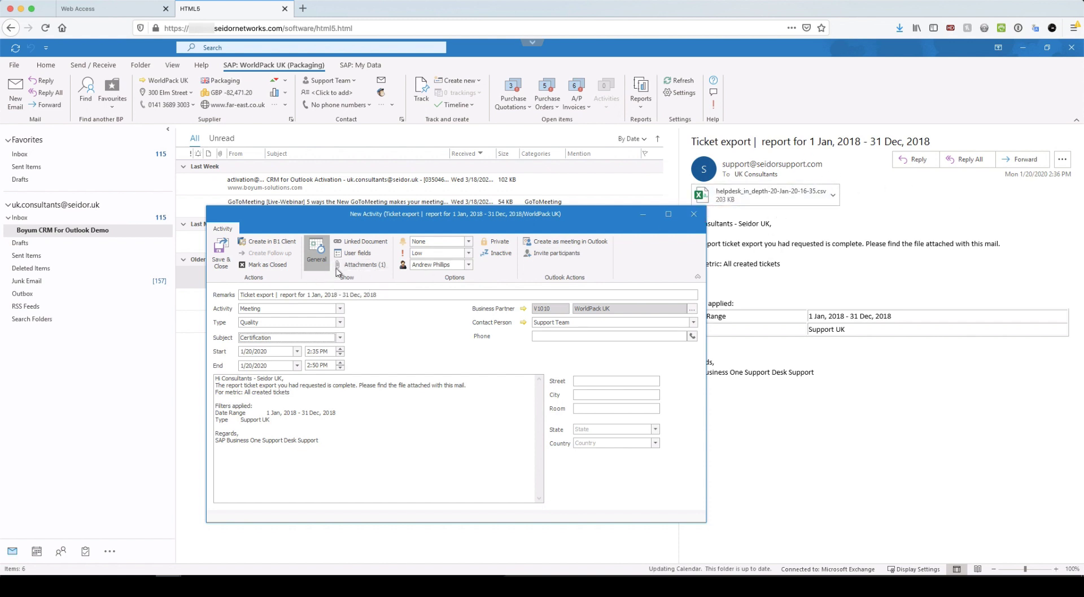
Step: Check the file attached to the new activity, and return to its general details
left_click(365, 265)
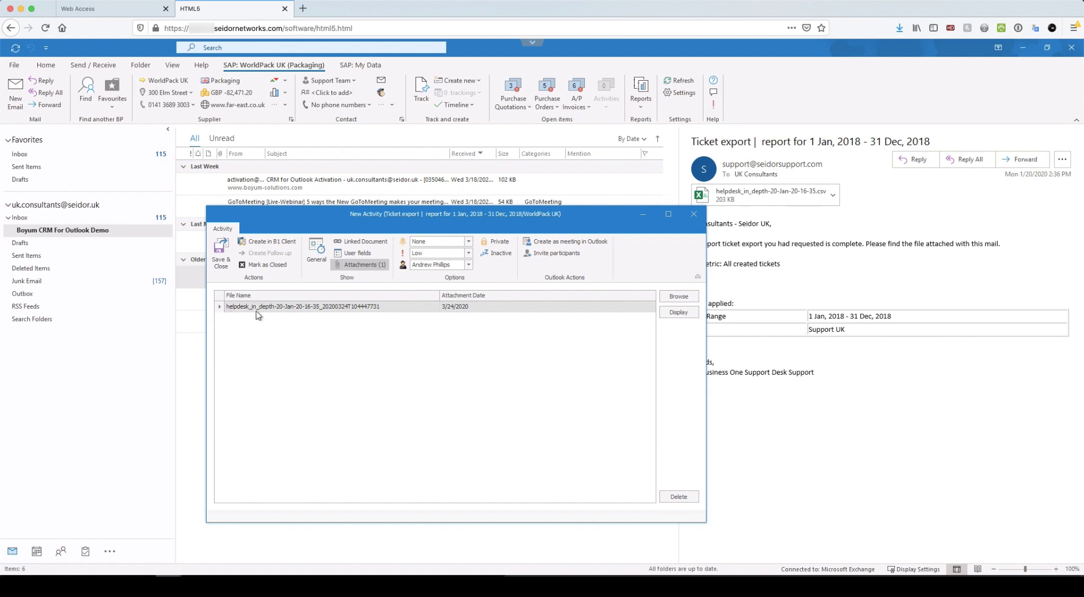
left_click(315, 253)
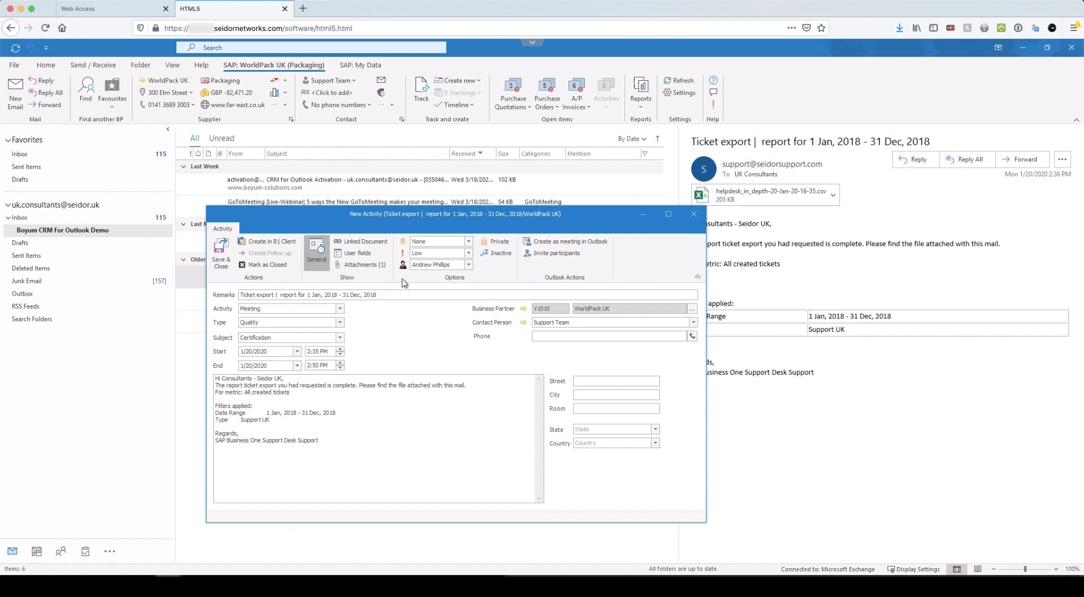
Step: Assign the activity to a different user and set its start date to 1/22/2020
left_click(430, 267)
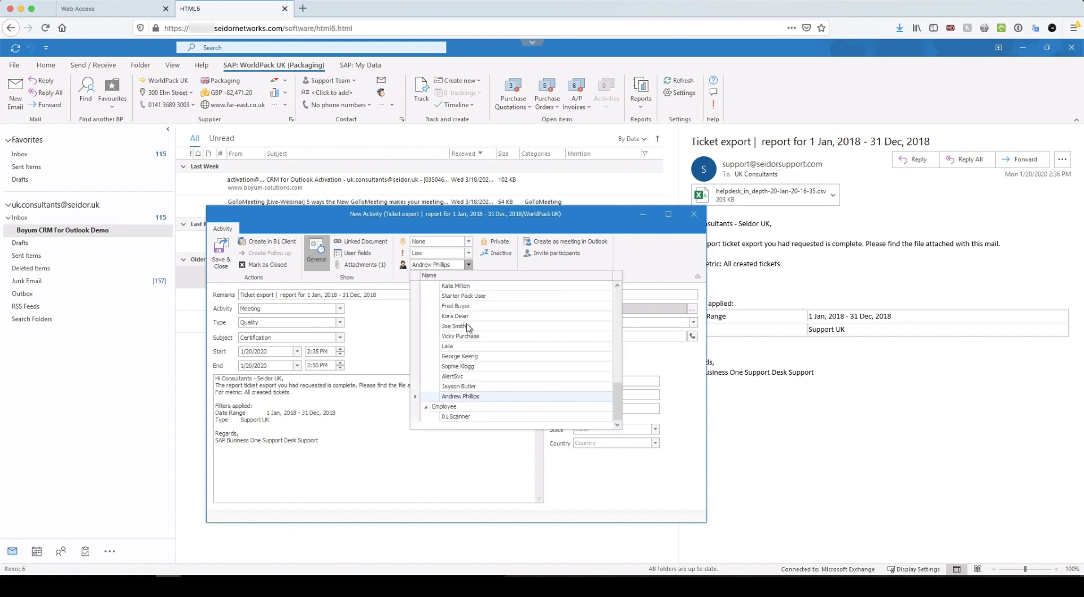
left_click(461, 327)
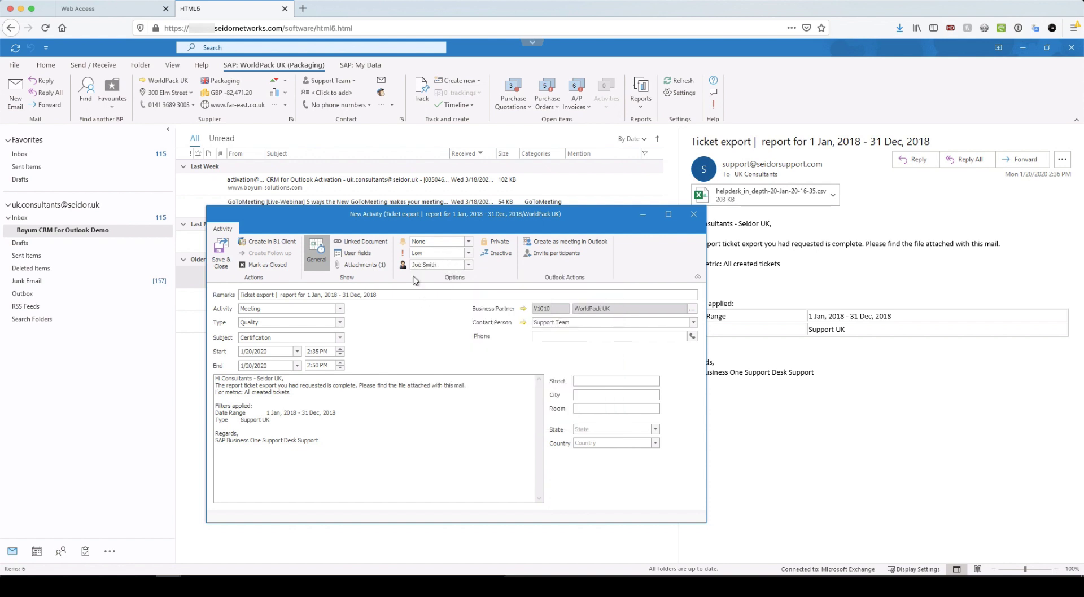
left_click(297, 352)
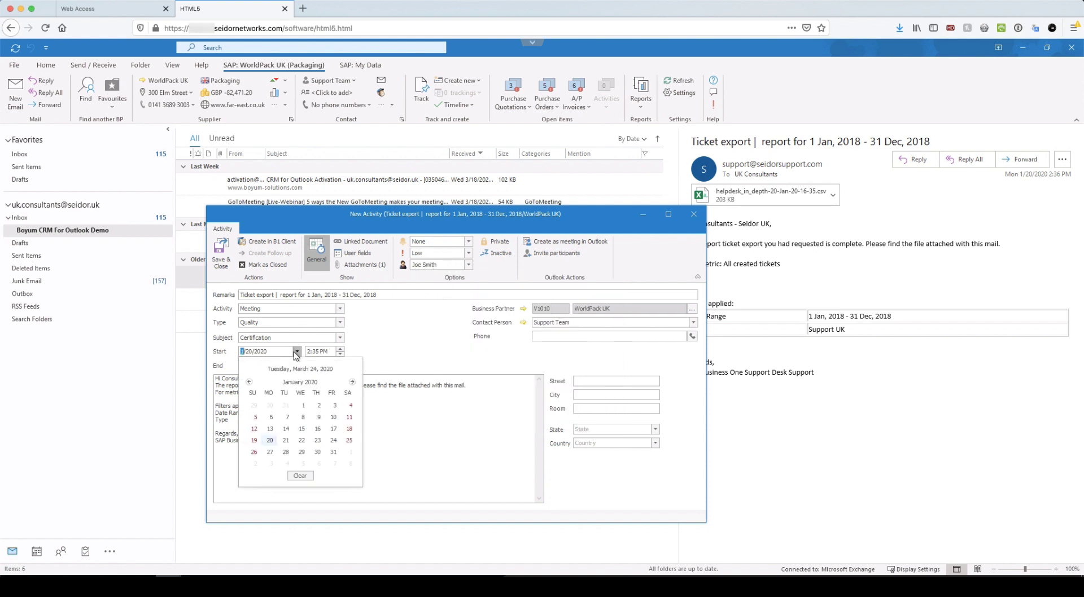
left_click(302, 440)
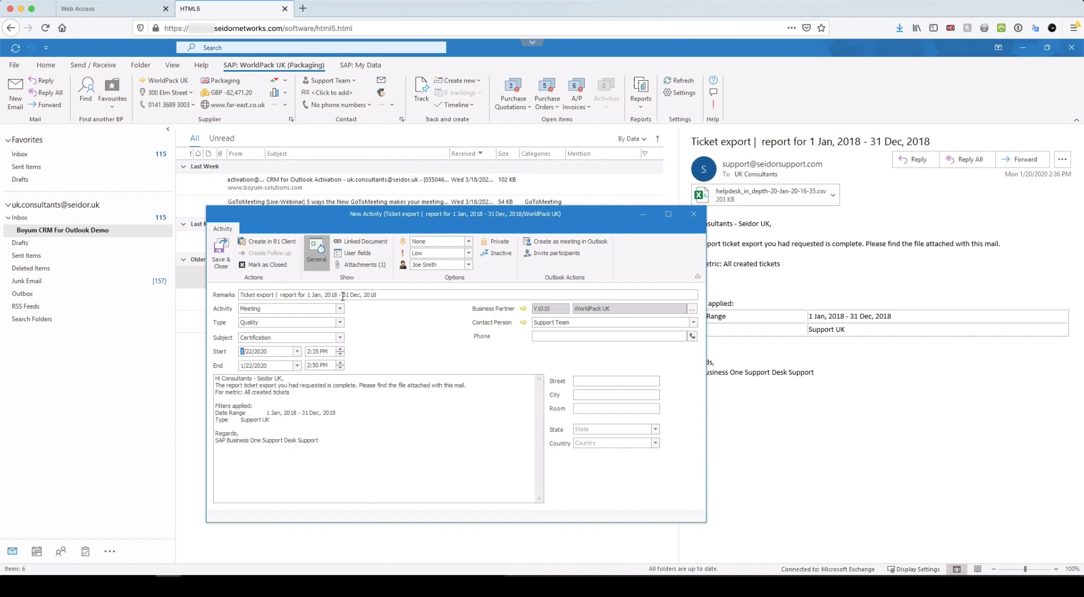
Step: Link the activity to the WorldPack UK purchase order dated 12/2/2019
left_click(364, 242)
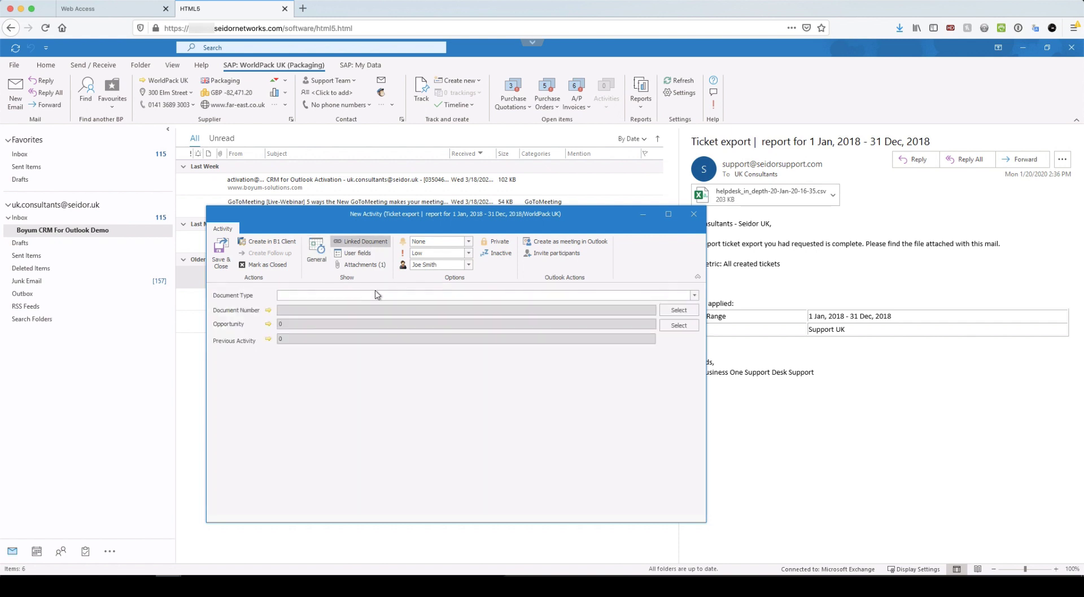
left_click(332, 298)
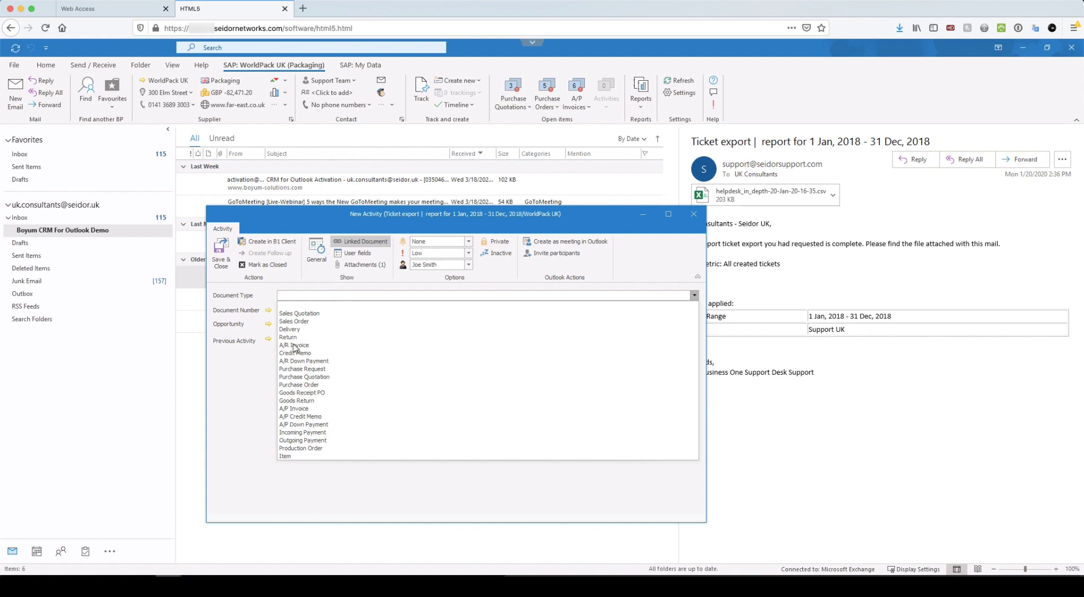
left_click(312, 385)
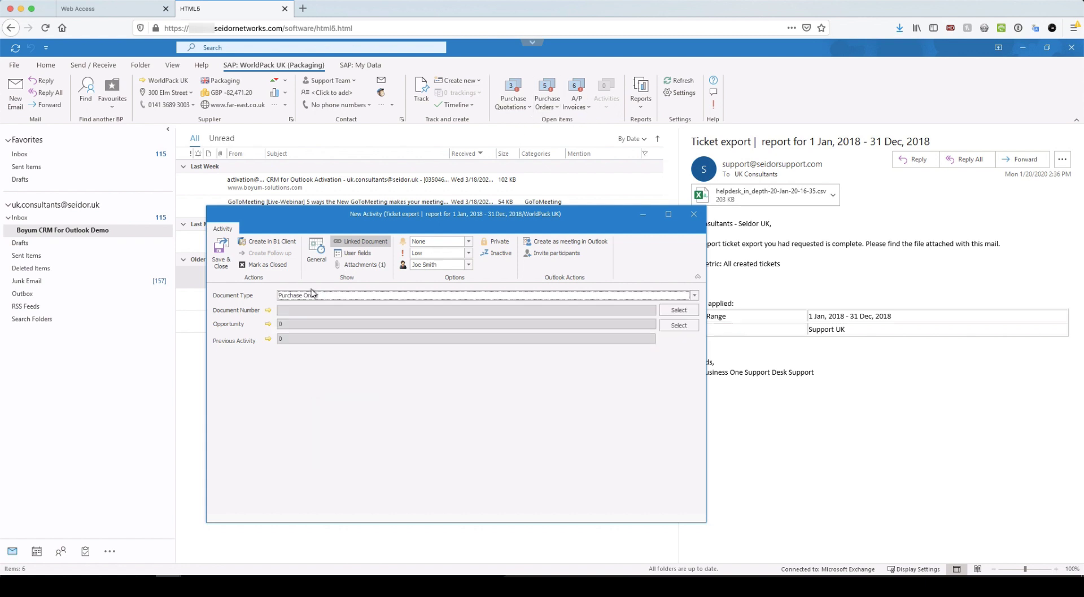
left_click(678, 310)
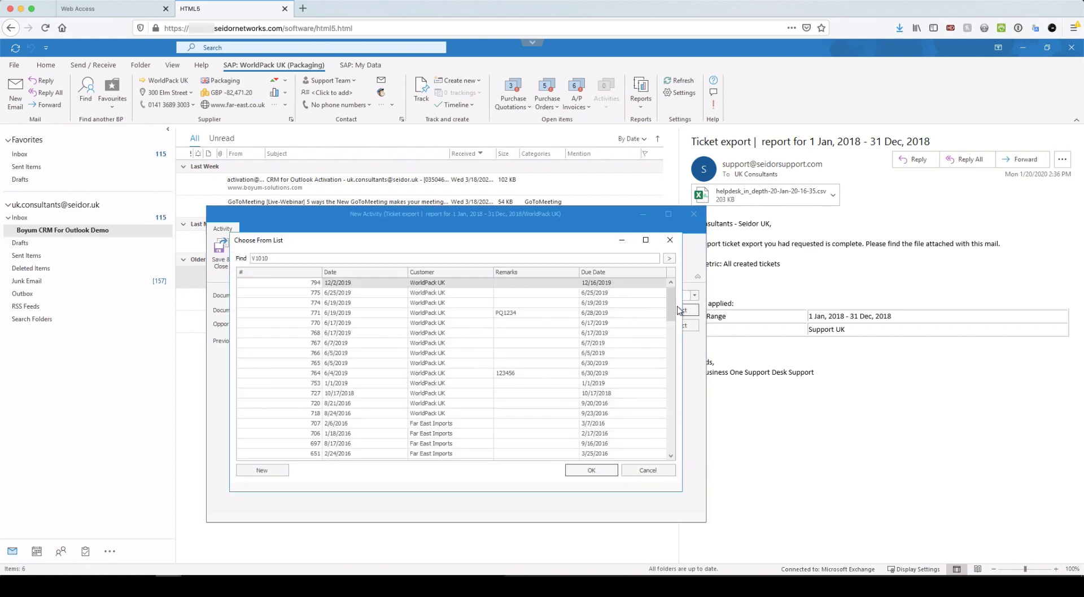
double_click(312, 284)
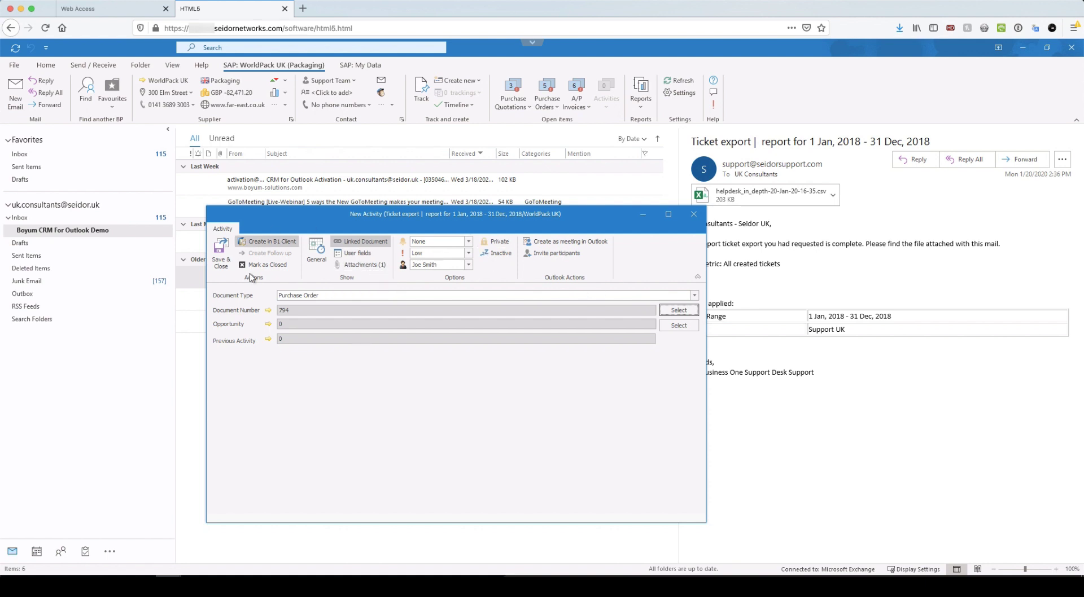
Step: Save the new activity, and review its saved record before closing it
left_click(221, 251)
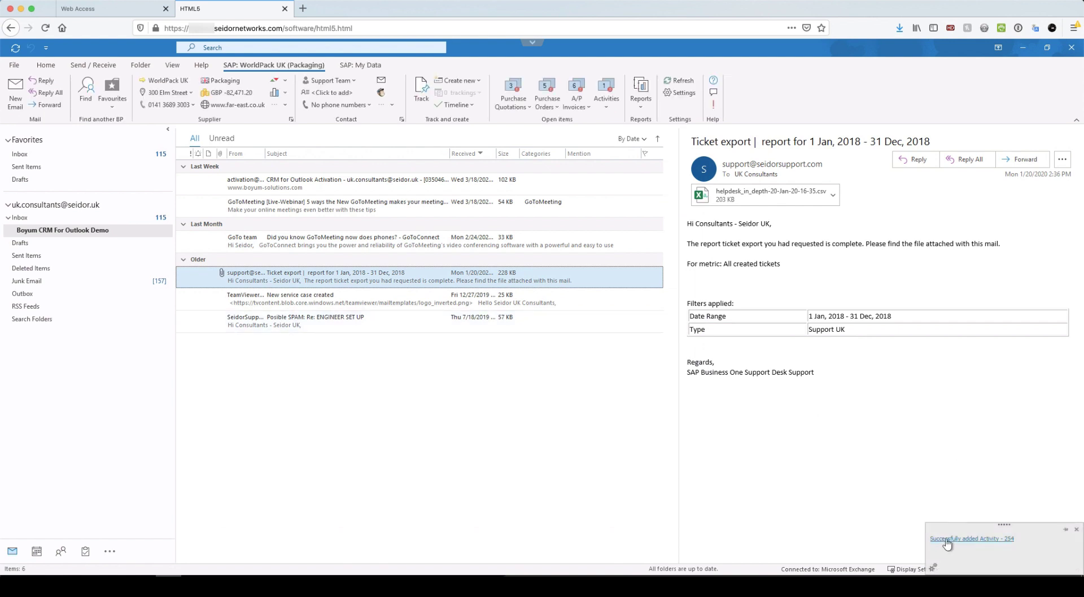
left_click(973, 541)
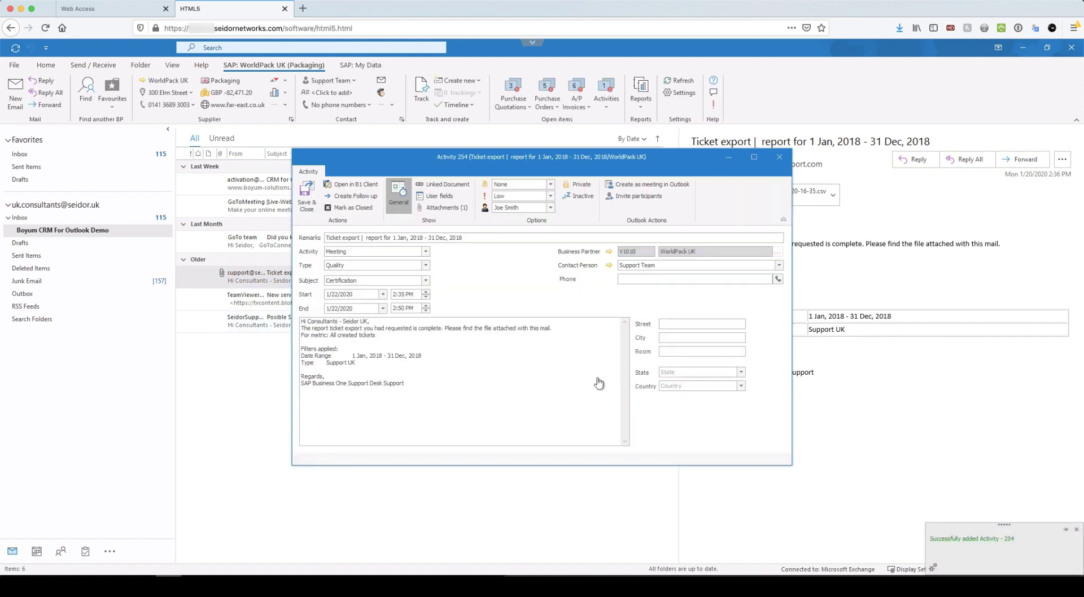
left_click(778, 158)
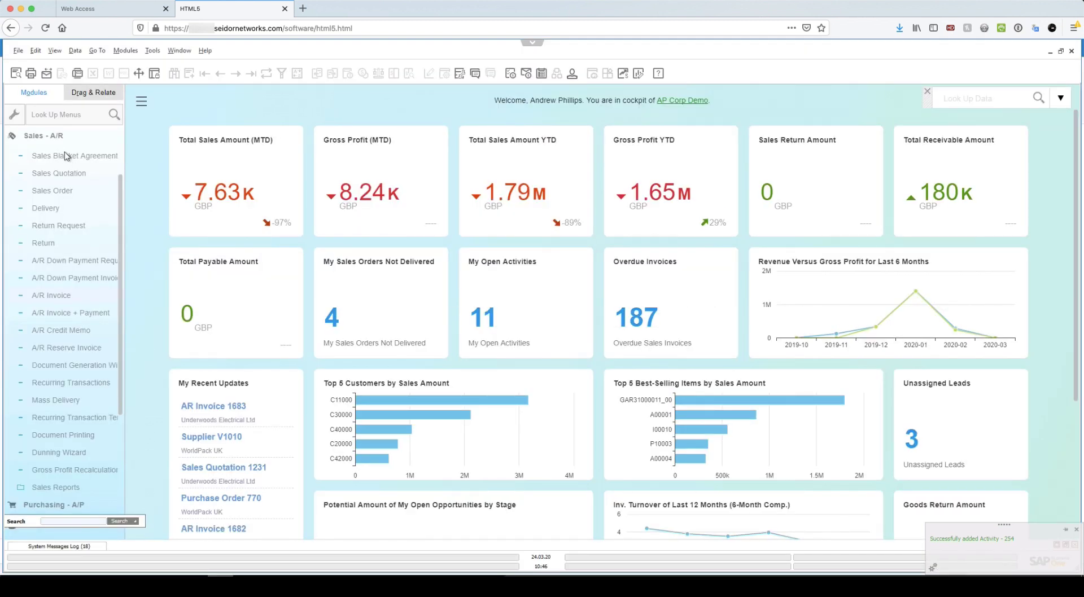
Step: Switch to SAP Business One and bring up the last activity record from the Business Partners module
left_click(37, 139)
left_click(40, 257)
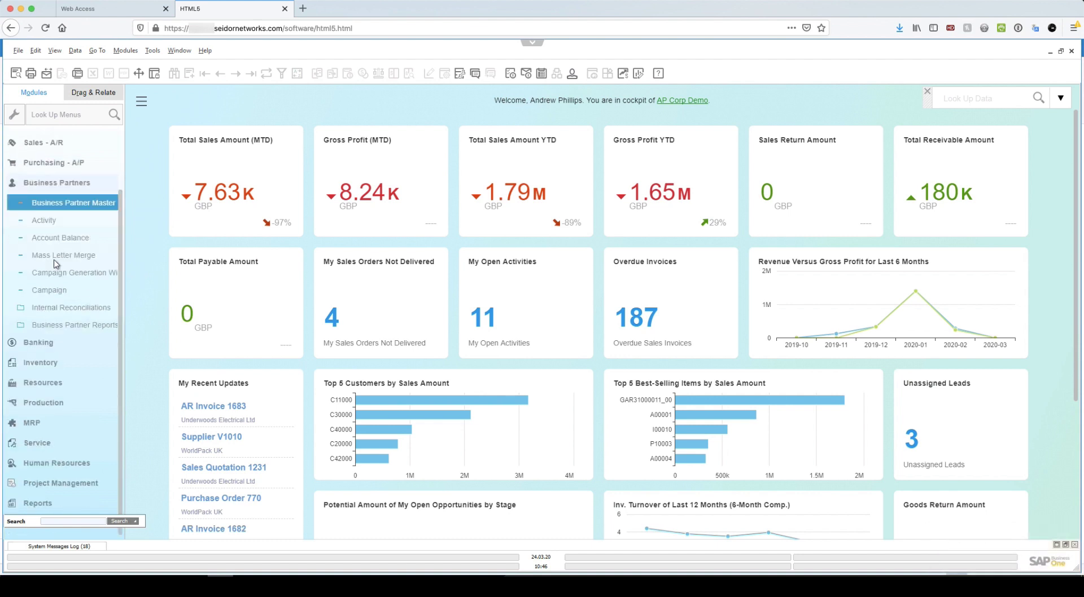
left_click(44, 220)
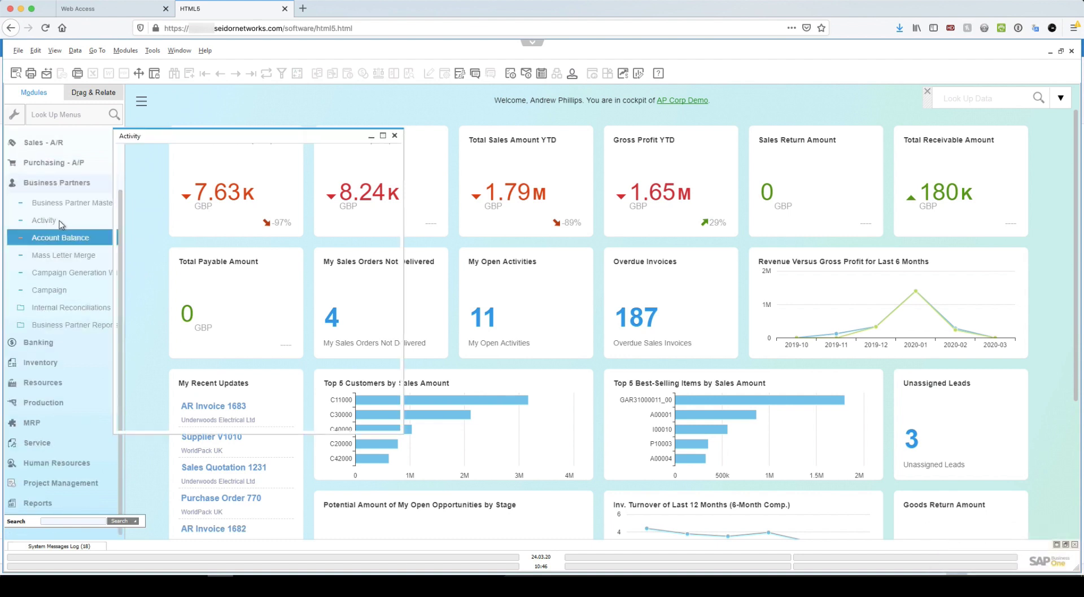
left_click(251, 74)
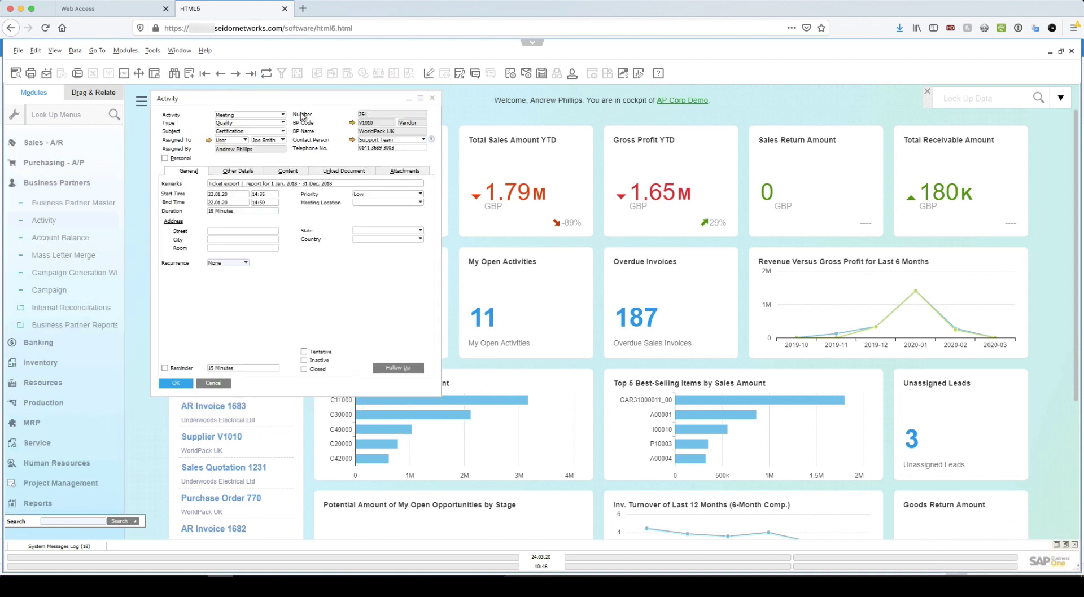
Step: Enlarge the activity window, examine the activity's content, attachments and general details, and close the record
left_click_drag(439, 394, 582, 467)
left_click(291, 171)
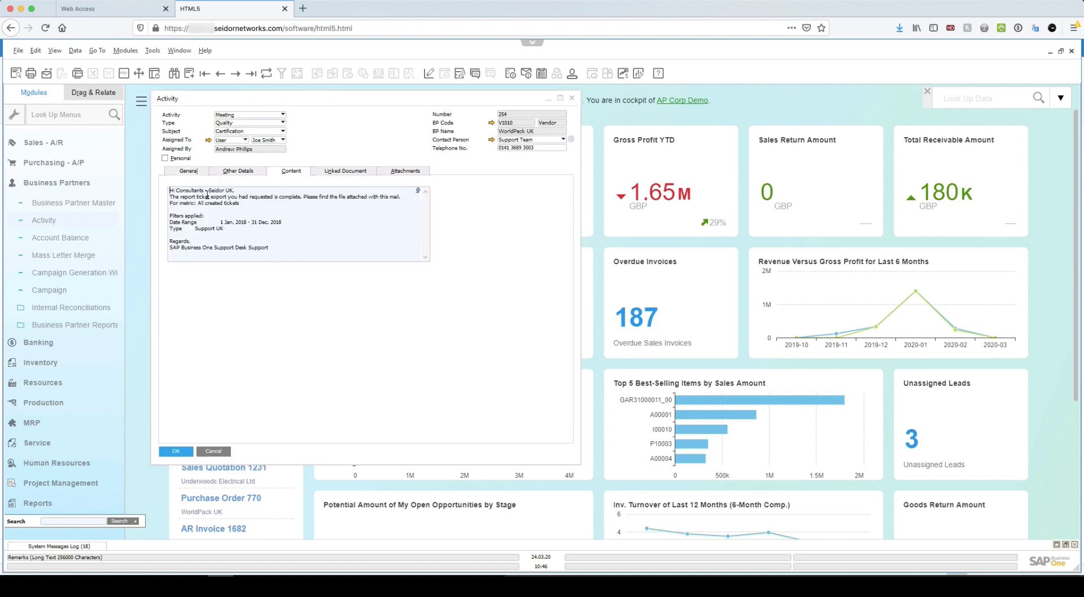
left_click(404, 171)
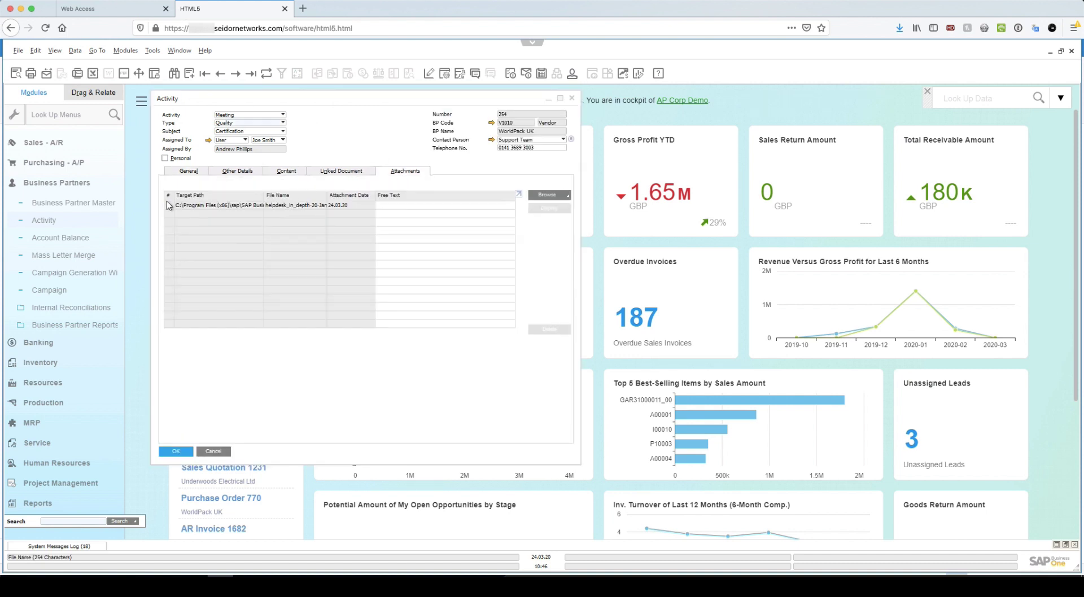
left_click(237, 207)
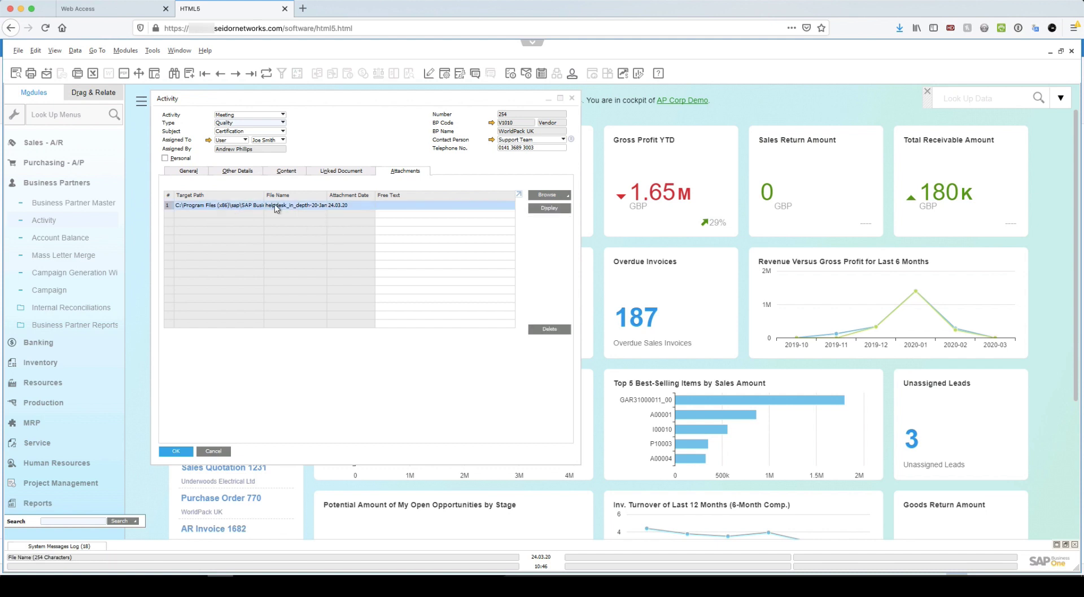
left_click(231, 170)
left_click(208, 171)
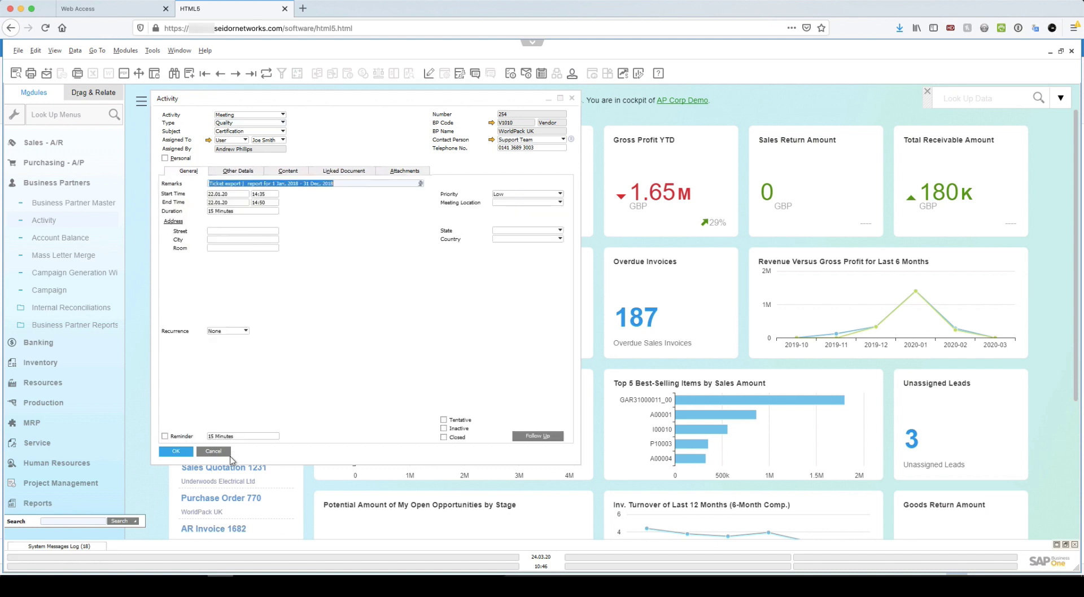
left_click(213, 451)
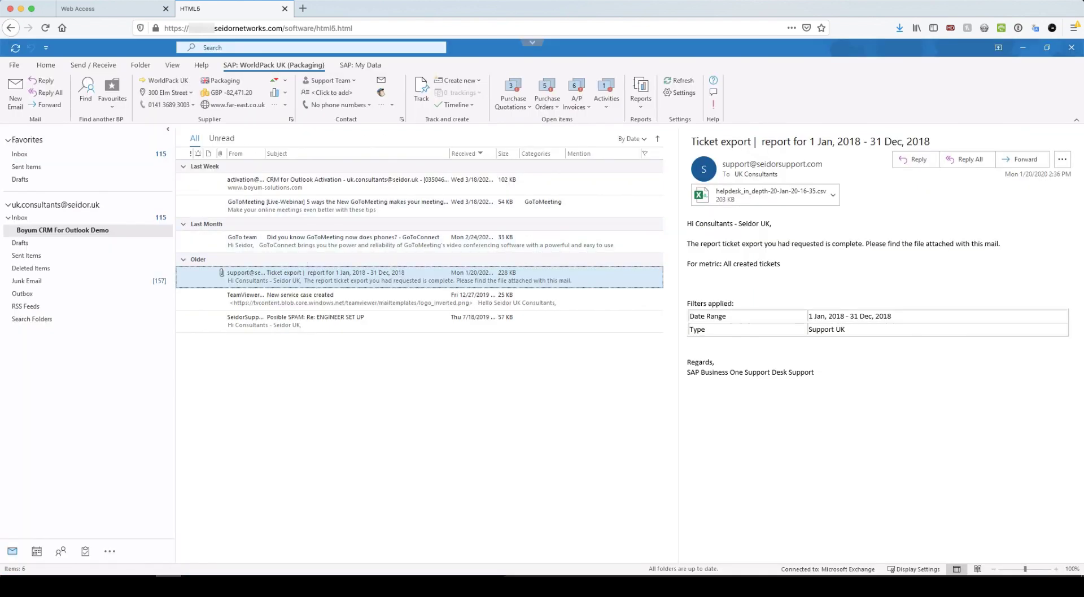
Step: Select the Re: ENGINEER SET UP email in Outlook and look through the record types that can be created from it
left_click(292, 328)
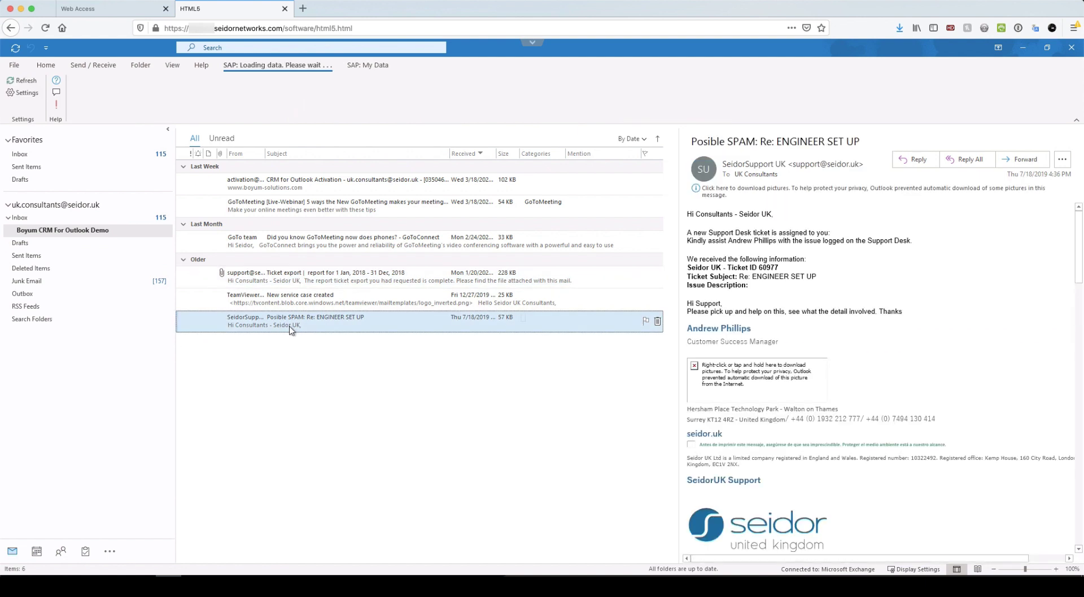
left_click(483, 80)
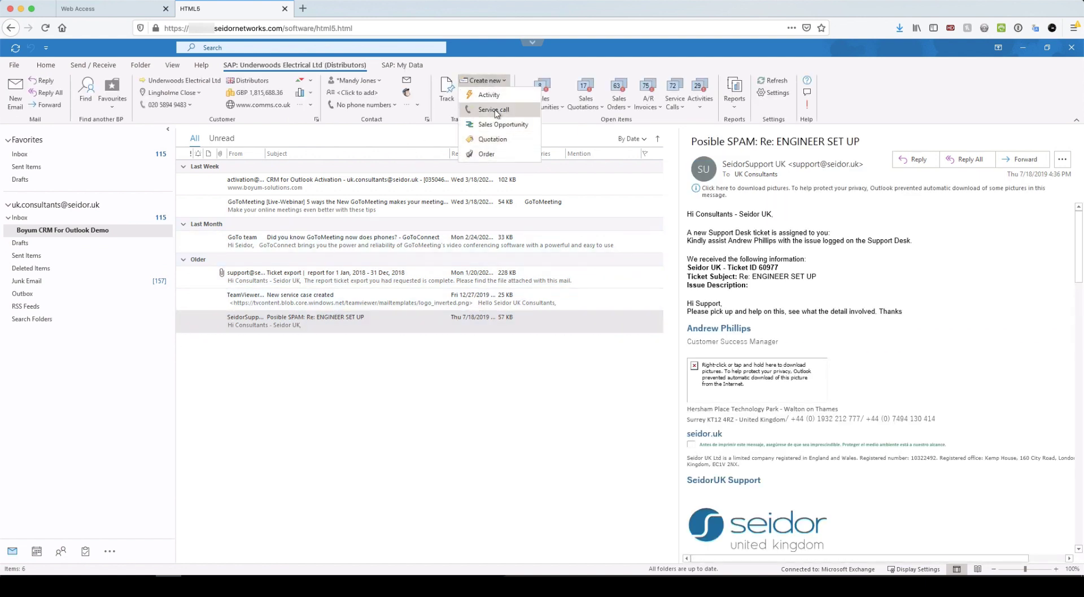
left_click(345, 245)
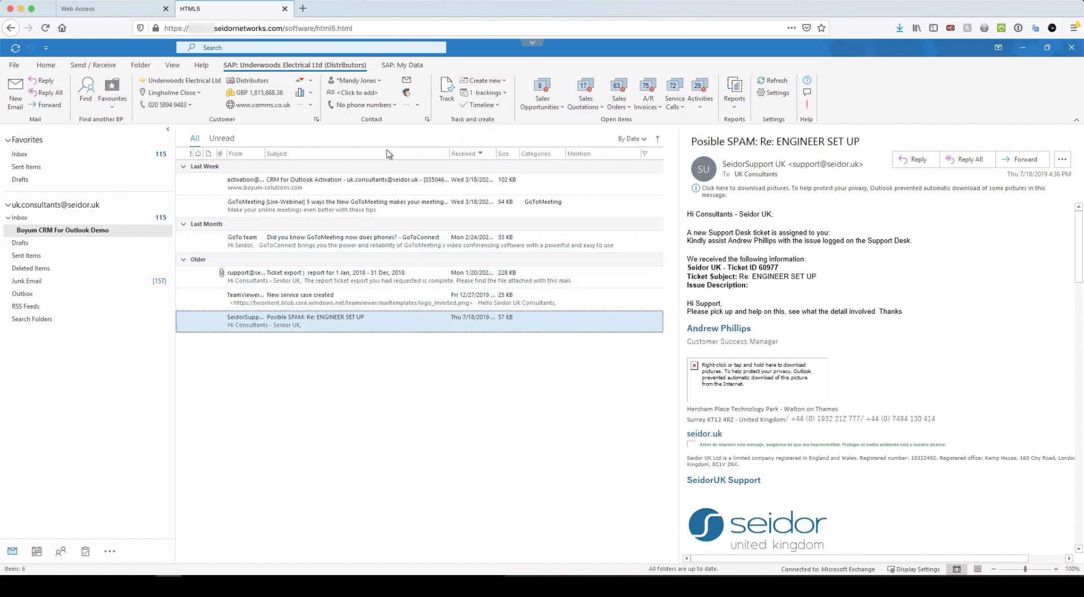
Step: Start a new service call from the selected Re: ENGINEER SET UP email and move its window clear of the message
left_click(483, 80)
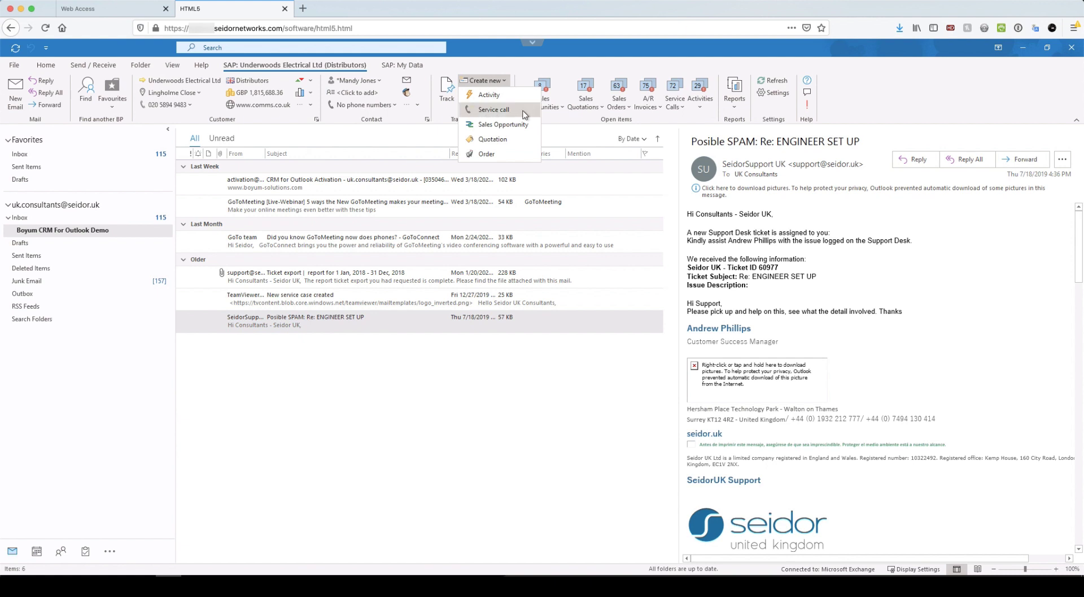
left_click(509, 111)
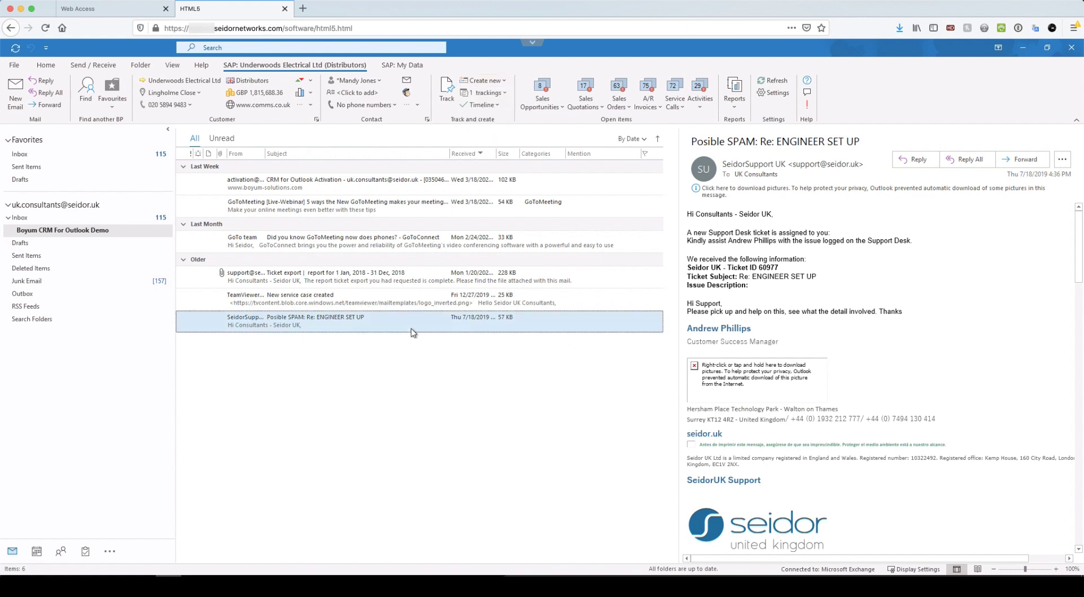
left_click_drag(506, 162, 305, 189)
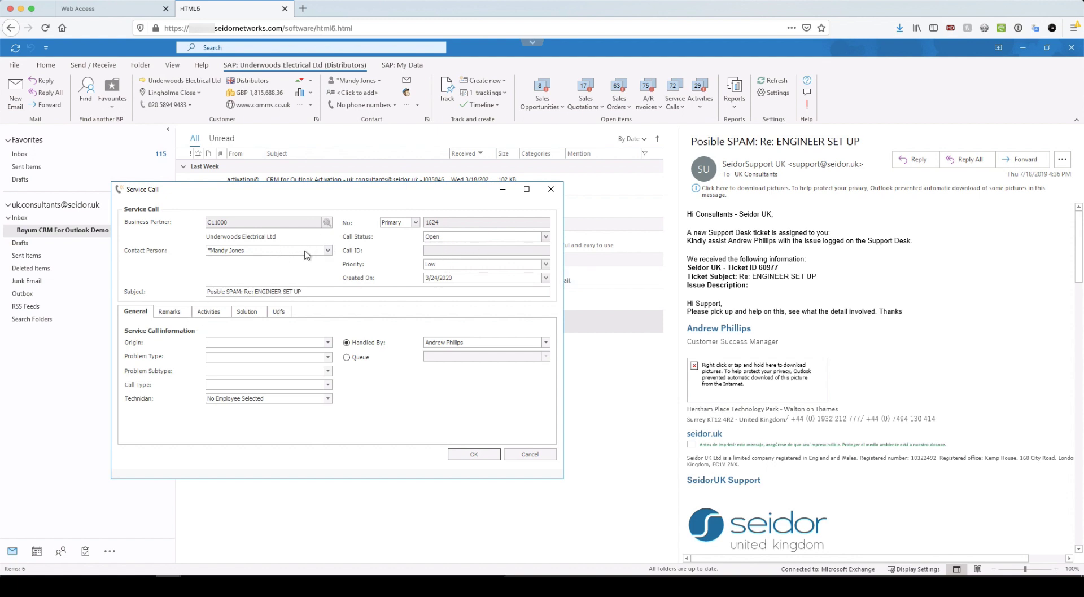
Step: Set the service call's origin to E-Mail, problem type to Software, problem subtype to Network and call type to Other
left_click(245, 342)
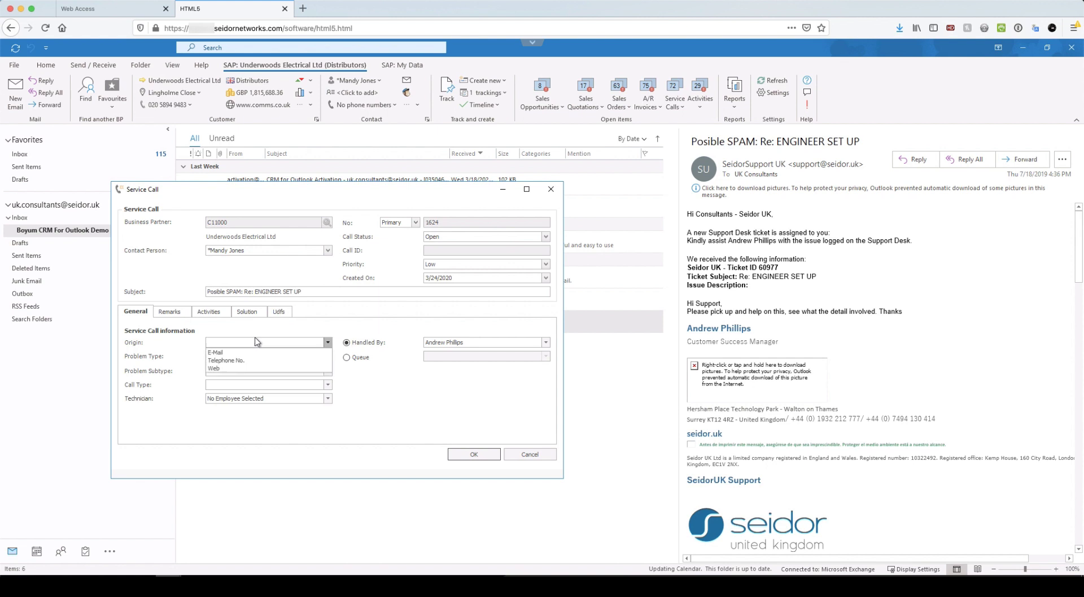
left_click(229, 361)
left_click(223, 357)
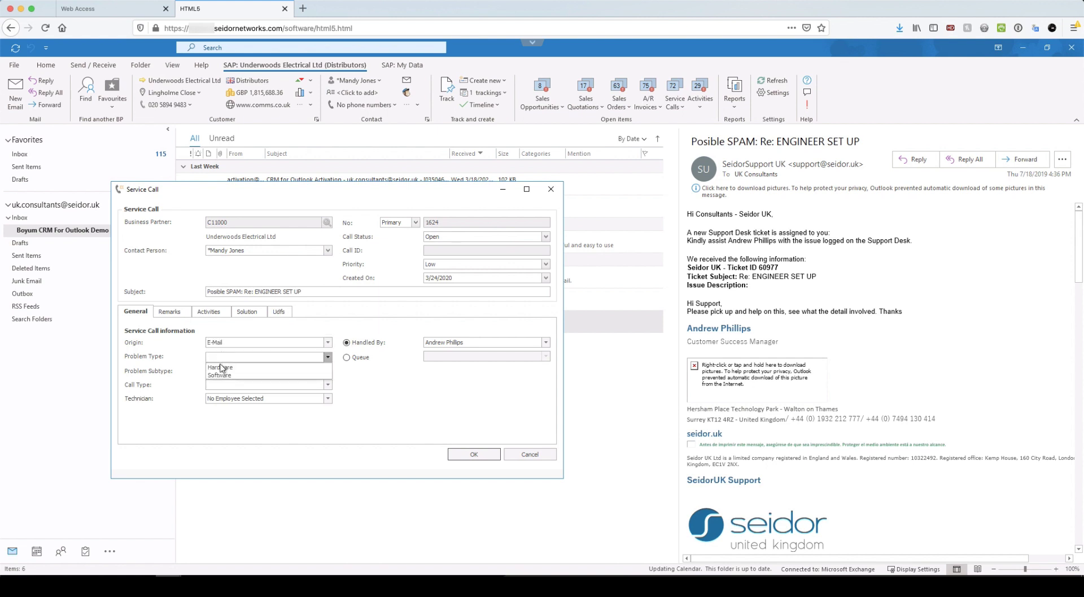
left_click(219, 377)
left_click(220, 373)
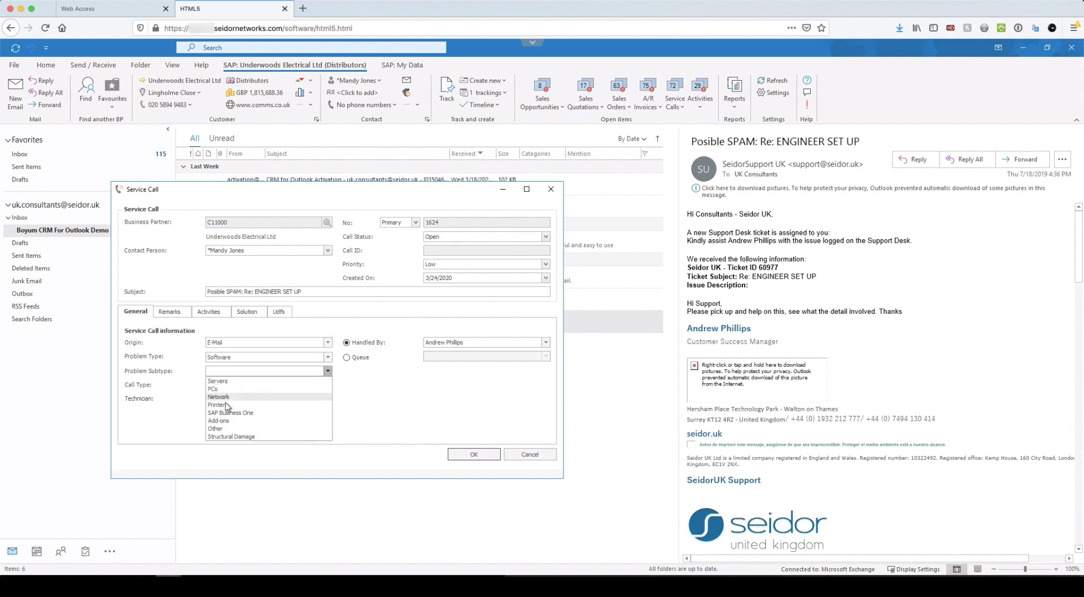
left_click(226, 397)
left_click(237, 384)
left_click(223, 407)
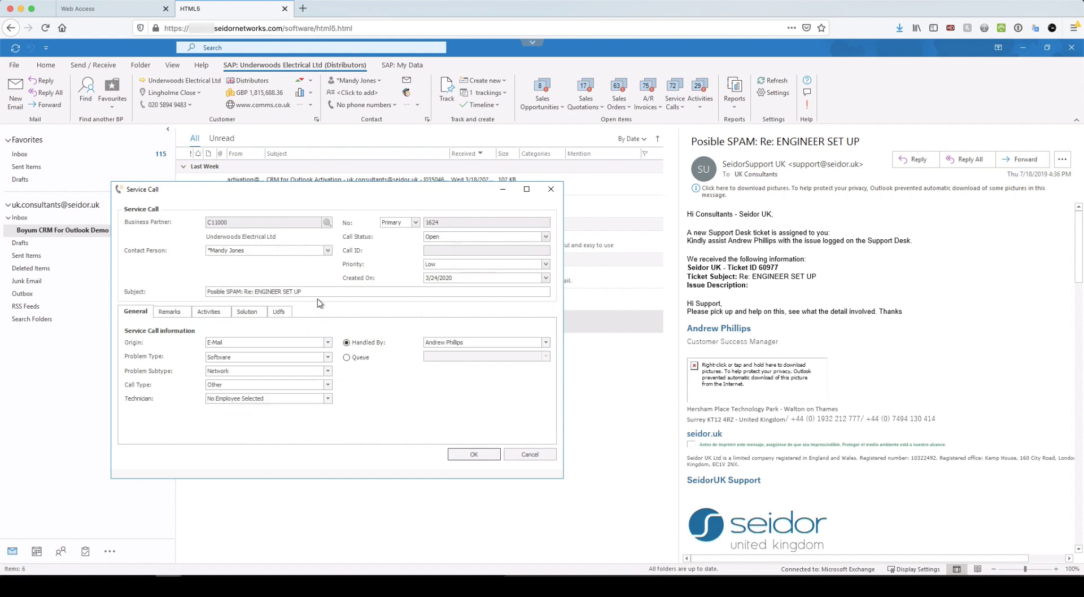
Step: Choose the handler from the service call's list of users, then discard the service call
left_click(545, 342)
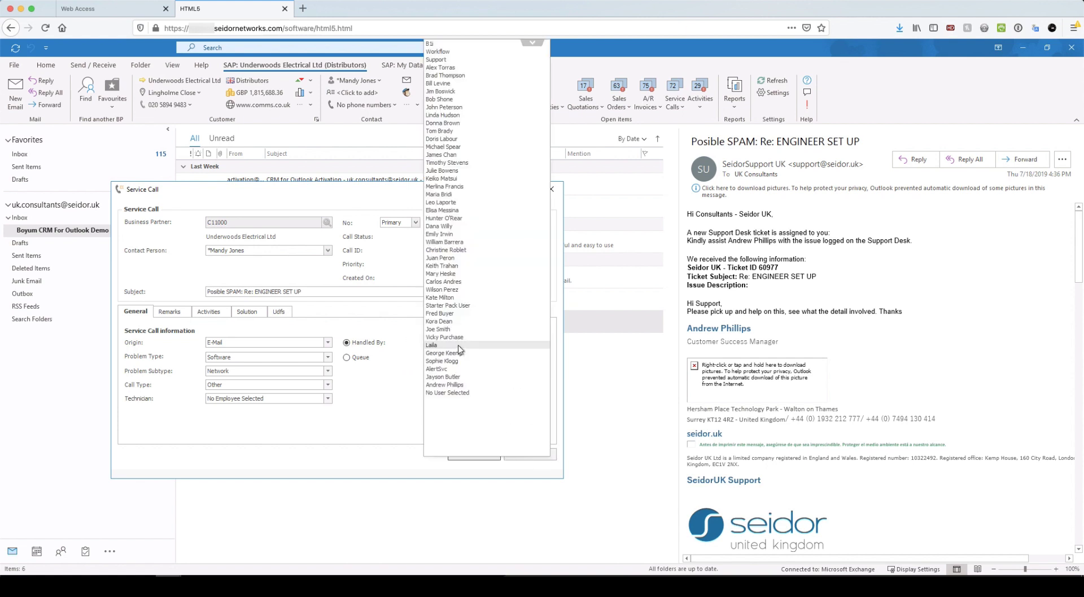
left_click(444, 384)
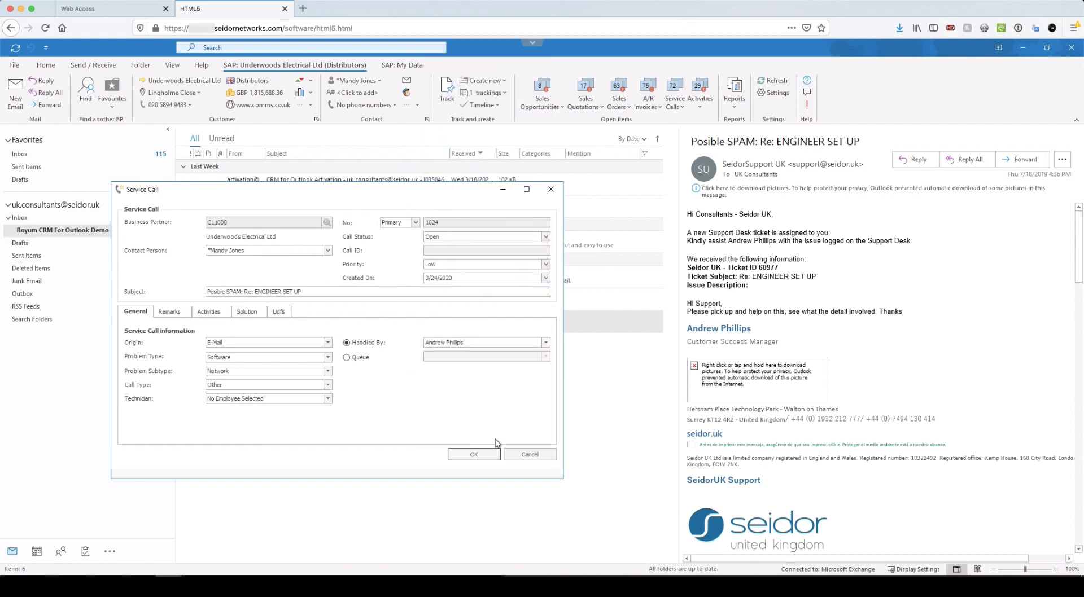
left_click(532, 456)
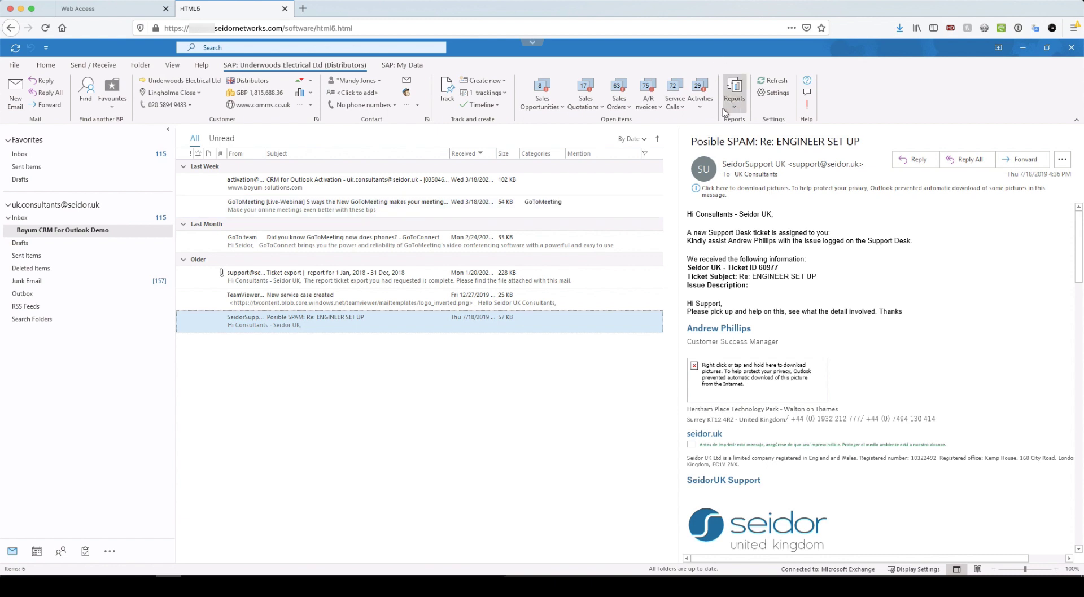
Step: Open a new sales opportunity from the email, examine its prefilled customer, stage and remarks details, and close it without saving
left_click(490, 86)
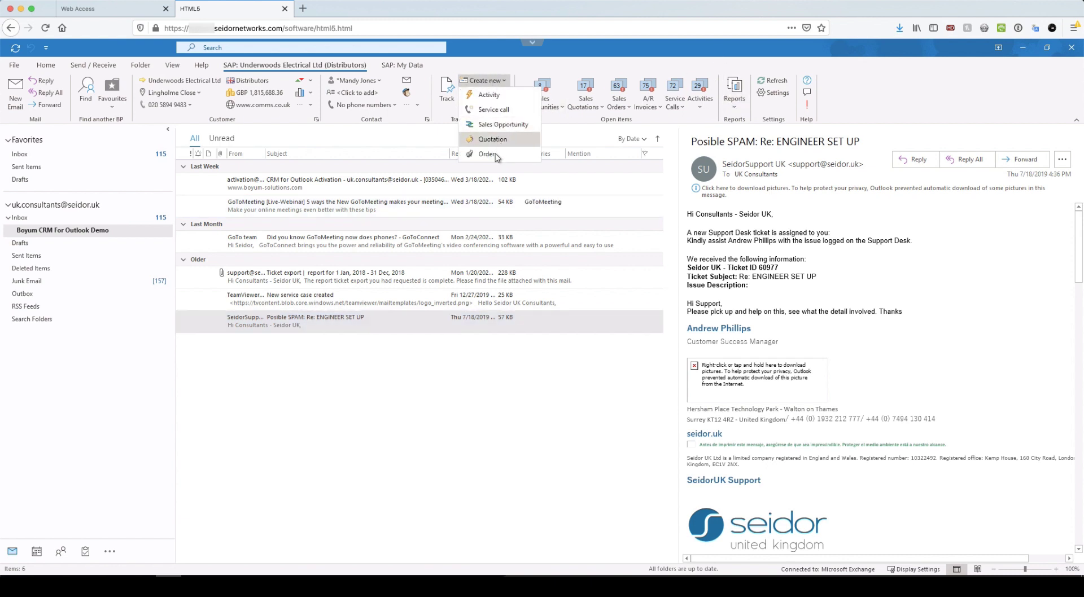
left_click(510, 124)
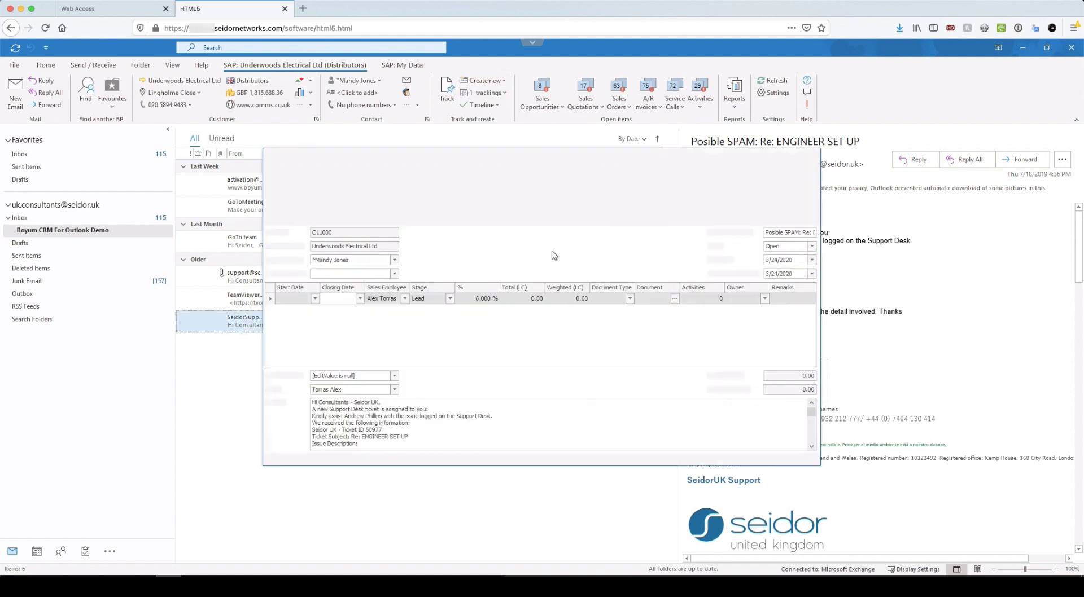
left_click_drag(534, 161, 435, 163)
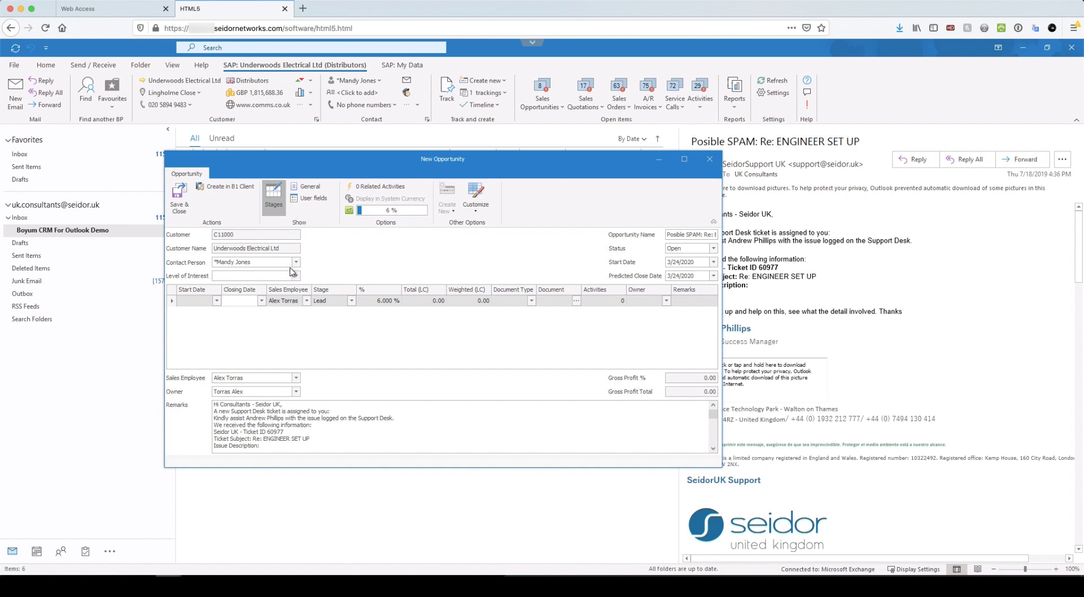
left_click(703, 165)
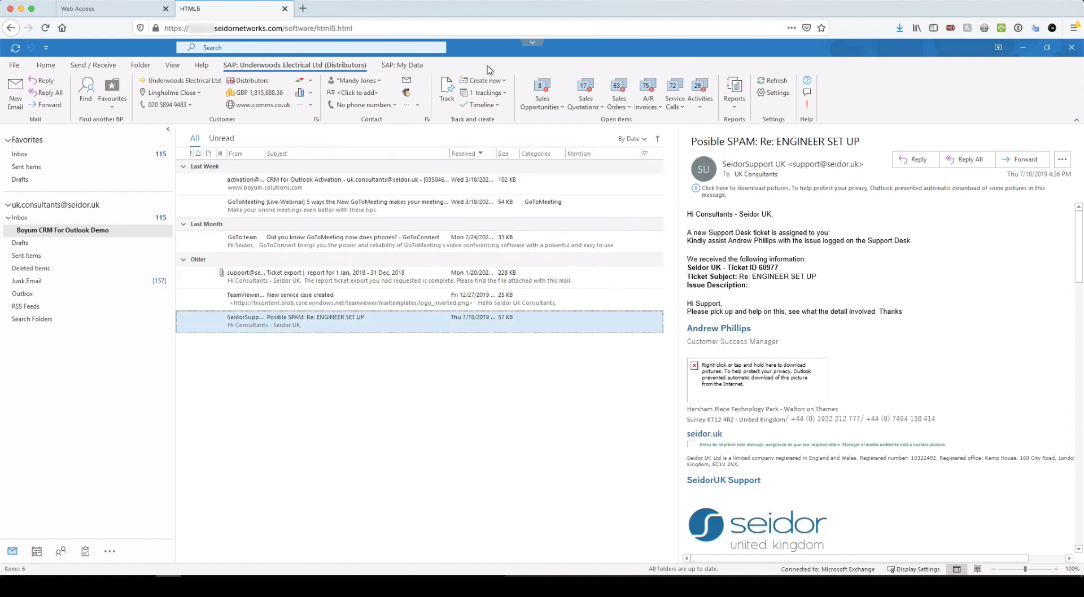
Step: Create a sales quotation from the email and add item I00007, Rainbow 95 Inkjet Cartridge, as the first line
left_click(483, 80)
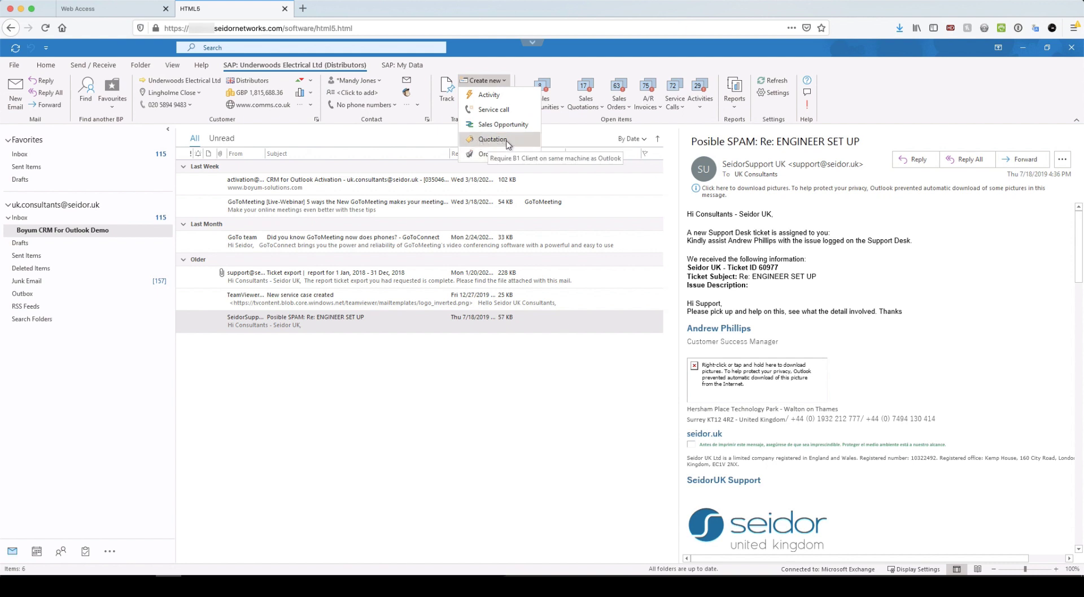
left_click(483, 139)
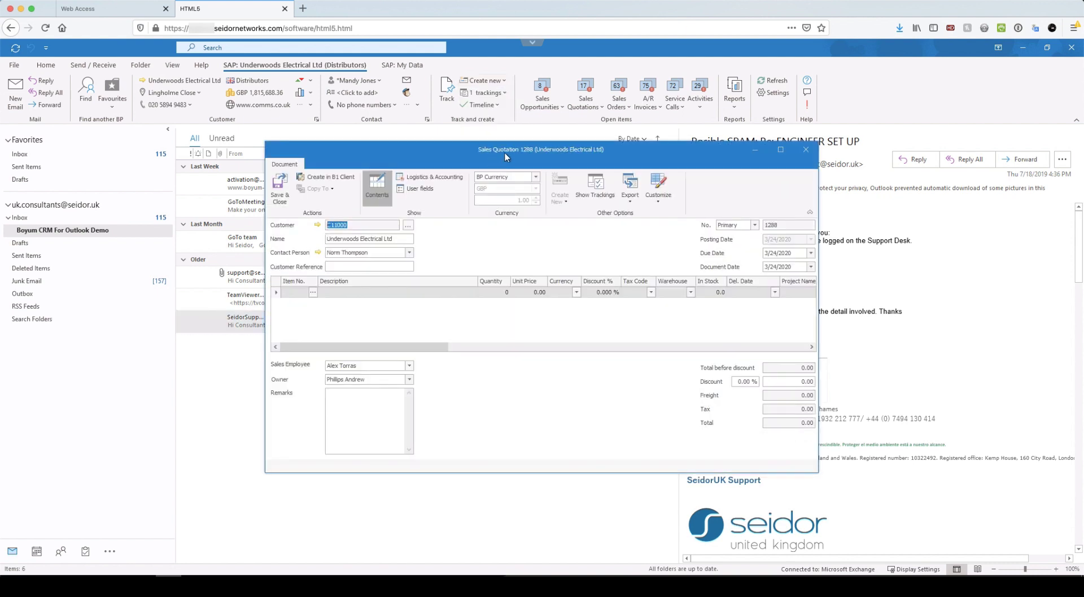
left_click_drag(503, 153, 421, 200)
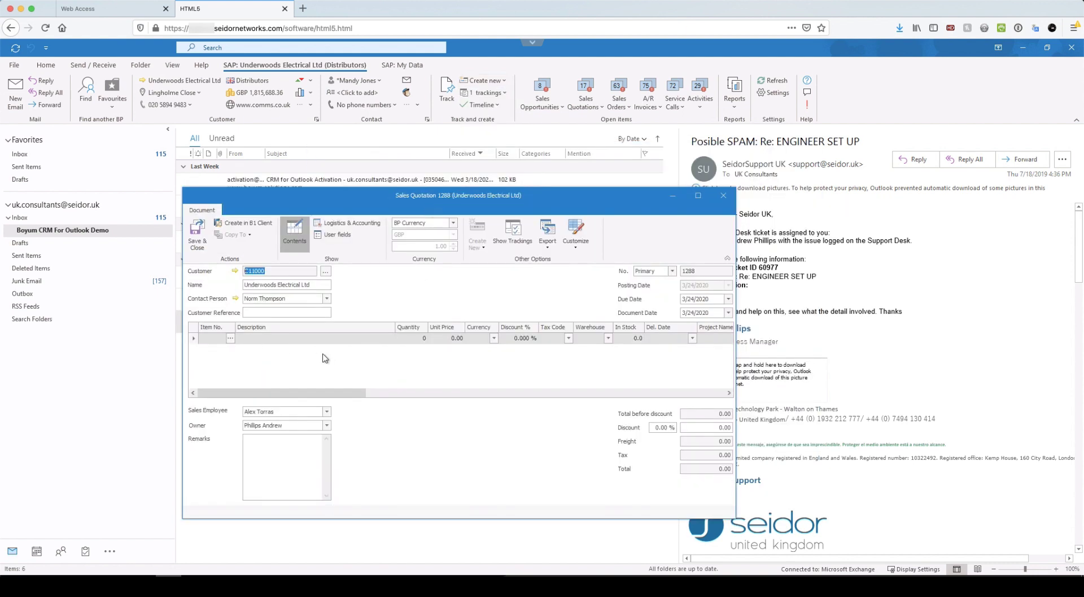
left_click(230, 338)
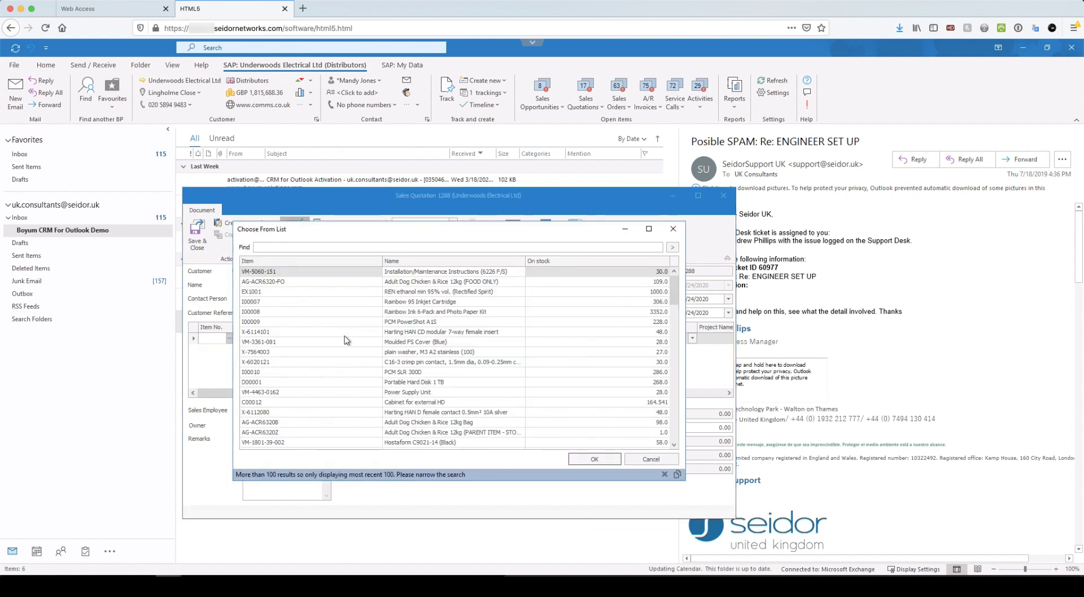
double_click(410, 303)
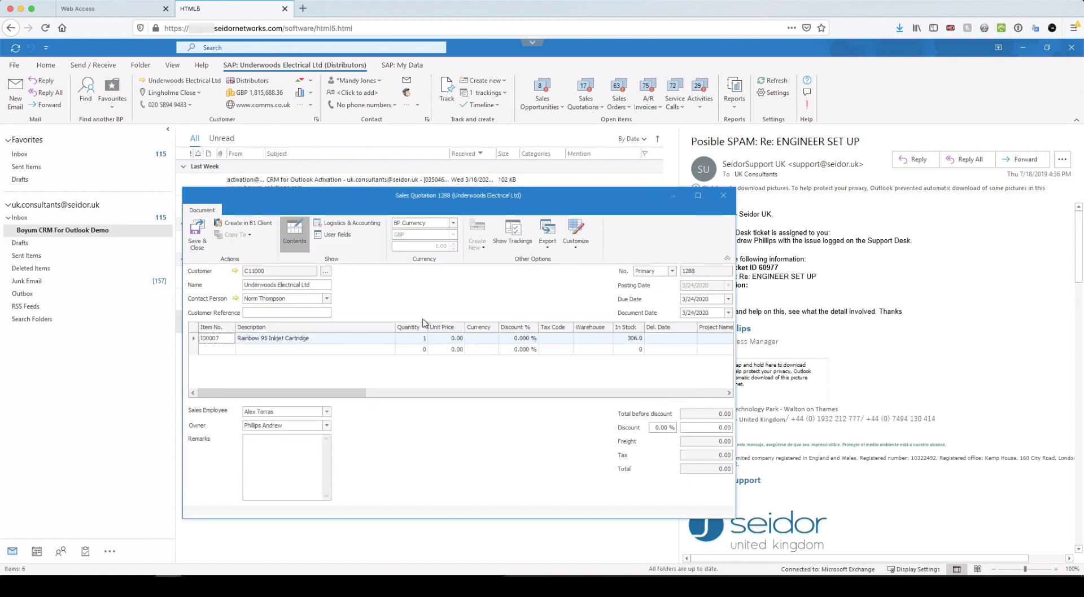
Step: Search the item list for "print", add Printer Label B10000 as the second line, and set its quantity to 5
left_click(266, 350)
left_click(230, 349)
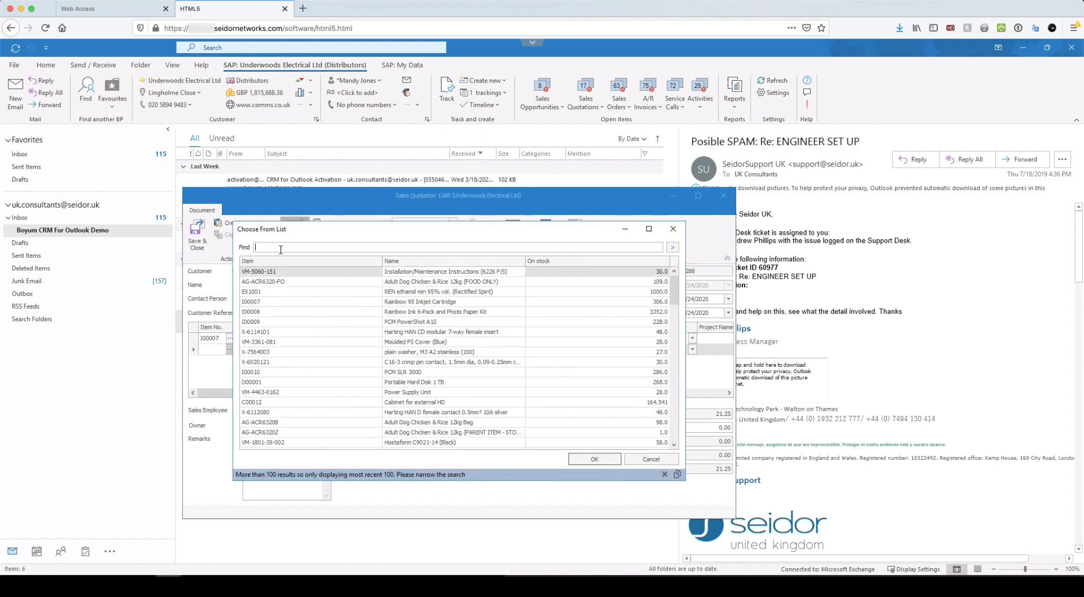
type("print")
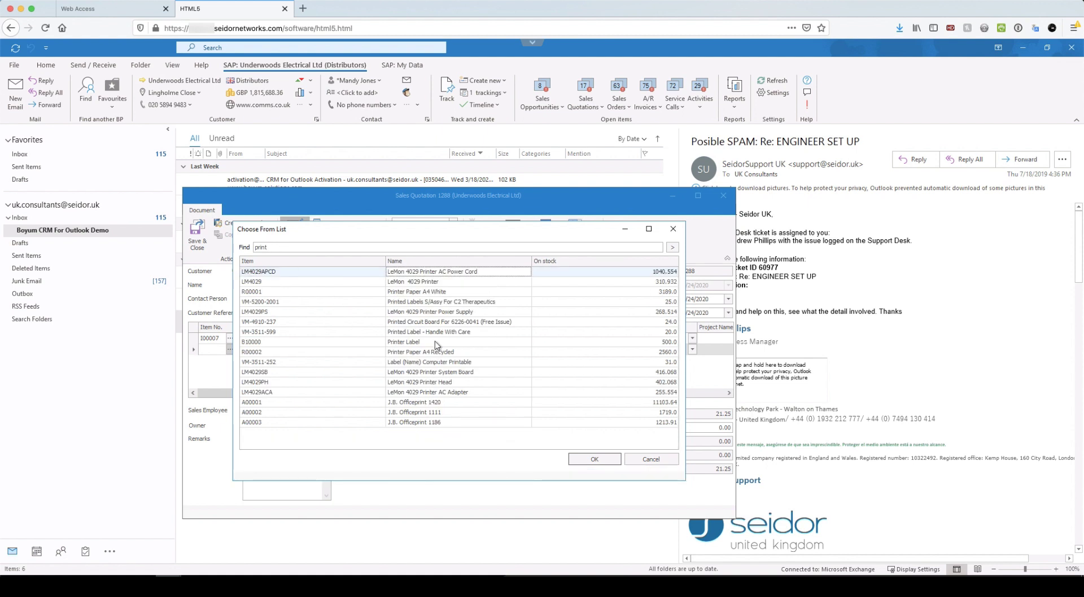
double_click(409, 342)
left_click(420, 350)
type("5")
Step: Set the Rainbow 95 Inkjet Cartridge line to quantity 10 with a 10% discount
left_click(417, 339)
double_click(409, 338)
type("10")
key("Tab")
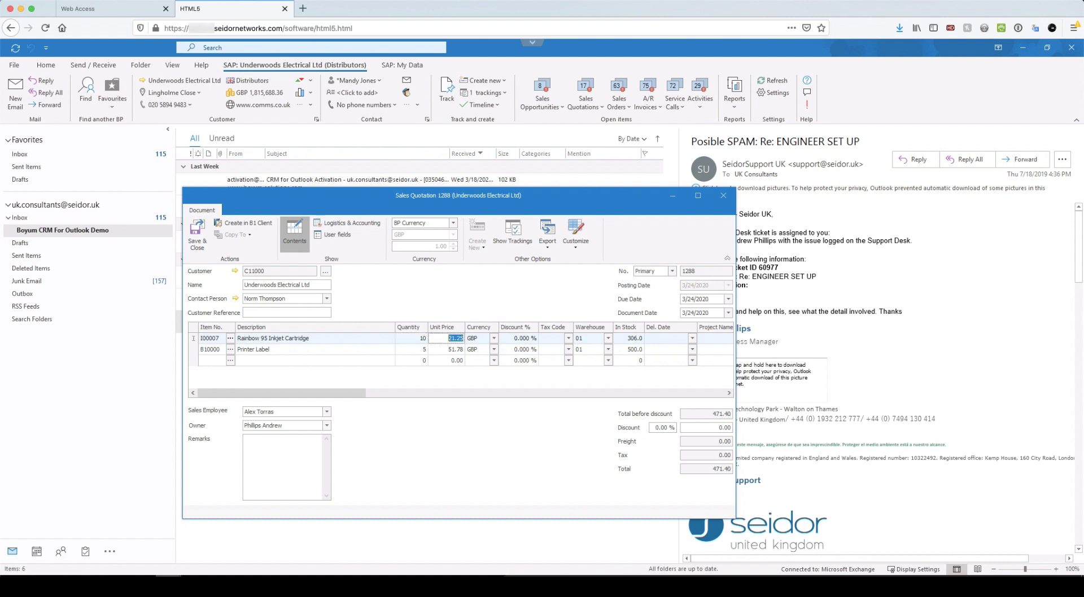
left_click(516, 338)
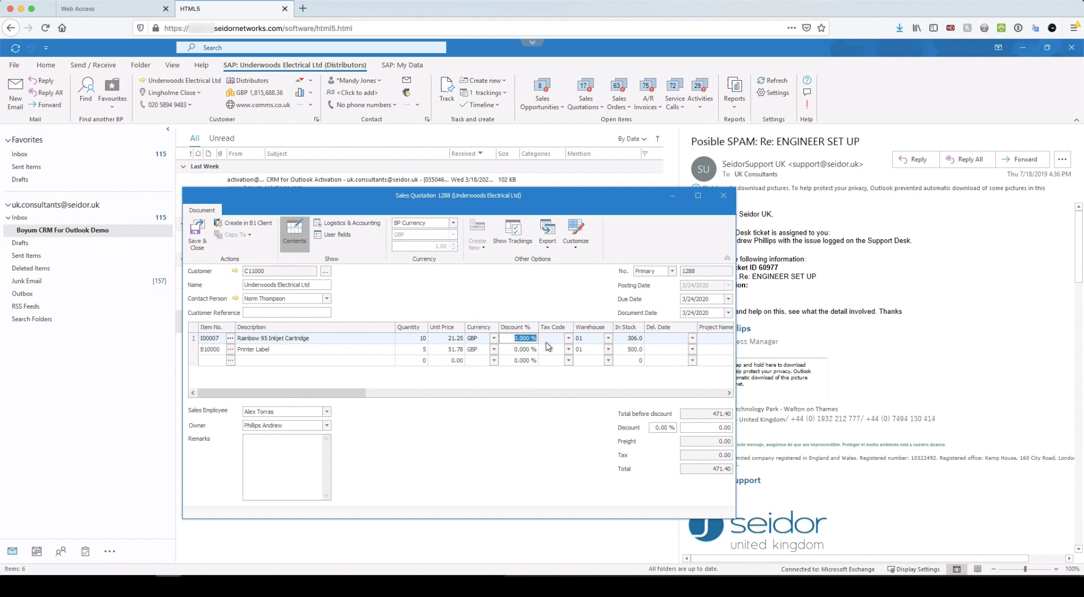
type("10")
key("Tab")
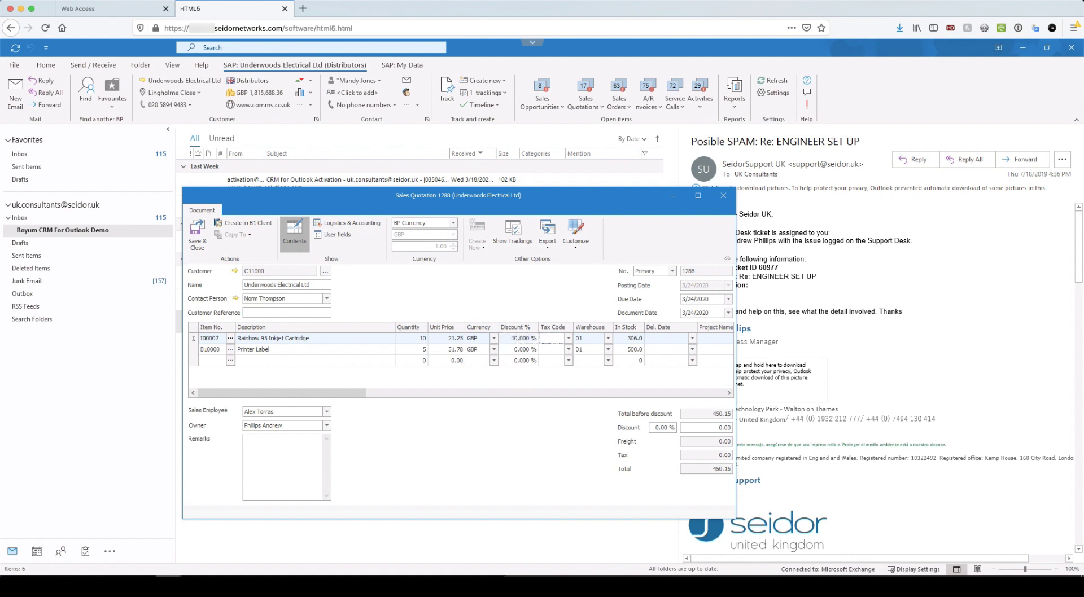
Step: Enter the remark "Printer top up." and look through the quotation's logistics, accounting and user fields
left_click(276, 474)
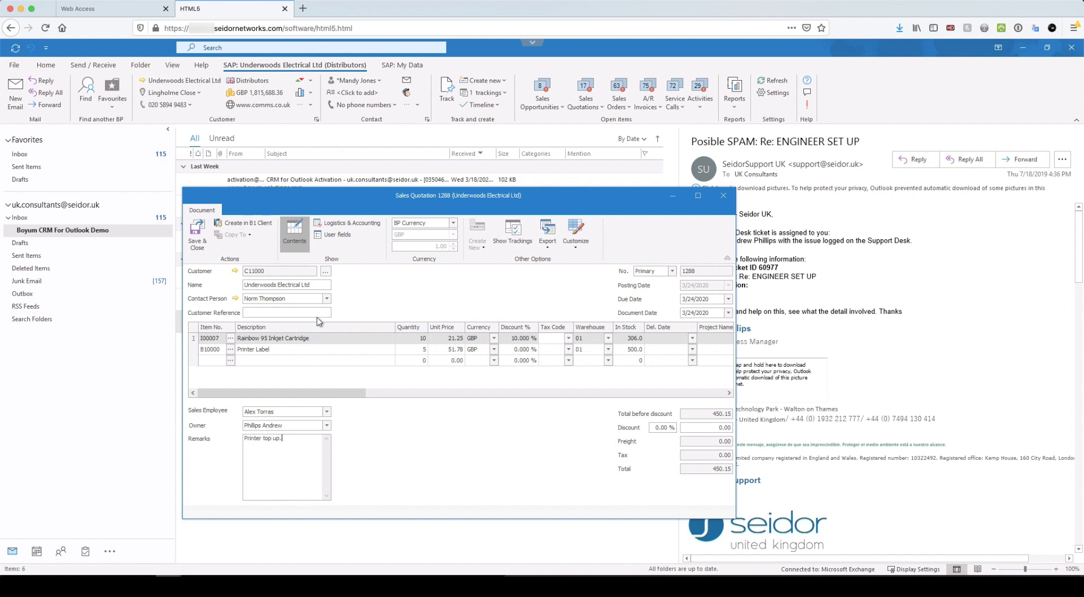
left_click(339, 224)
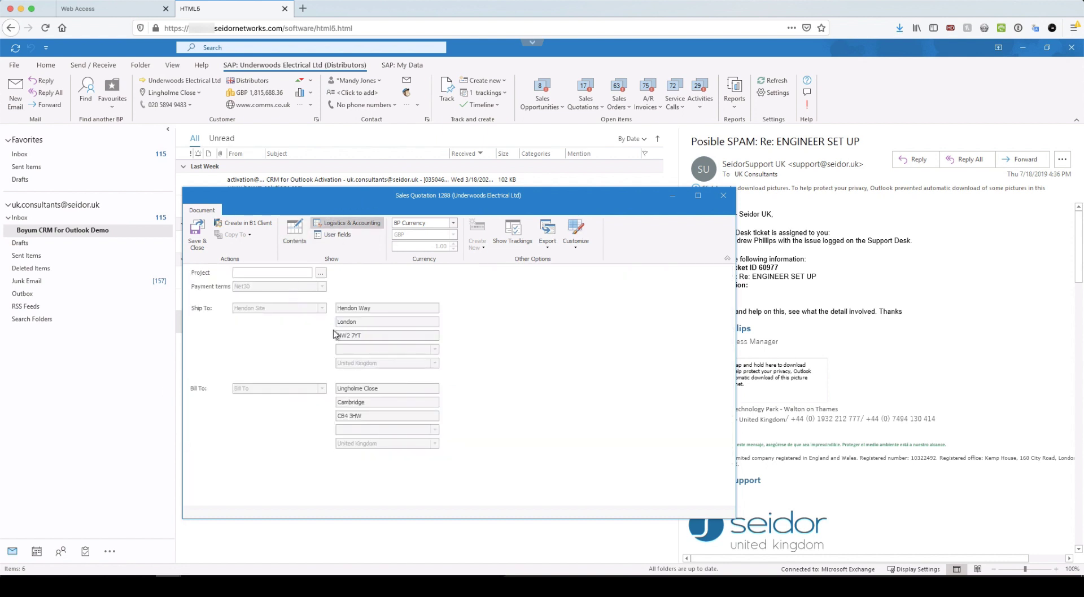
left_click(294, 233)
left_click(337, 235)
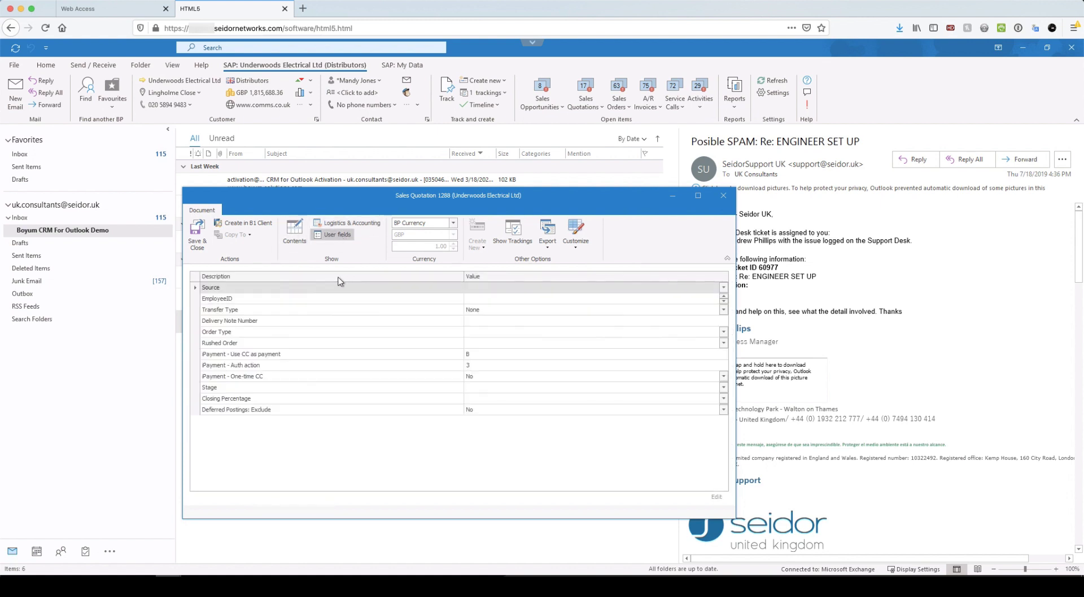
Step: Return to the quotation's contents, enter the customer reference "PO Ref 8887", and save and close the quotation
left_click(293, 232)
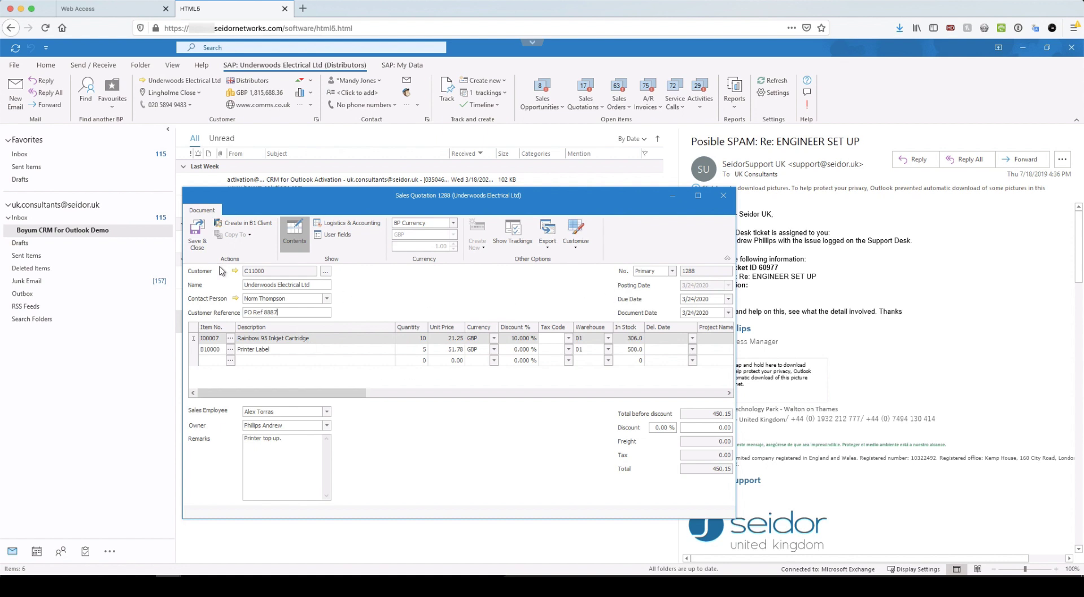
left_click(197, 237)
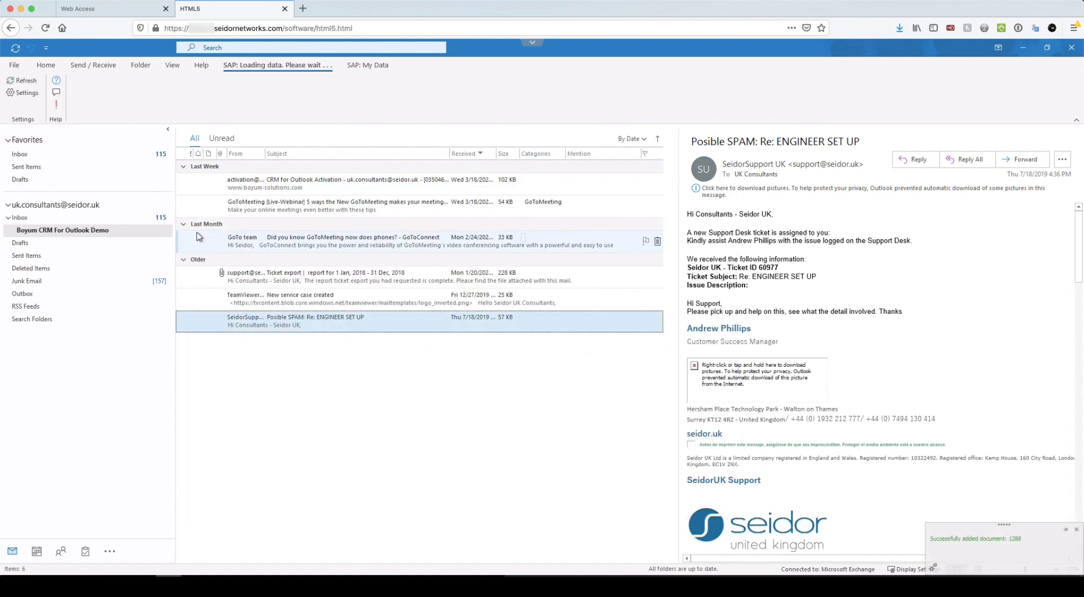
Step: Switch to SAP Business One, bring up the last sales quotation from the Sales - A/R module, and examine it
left_click(991, 540)
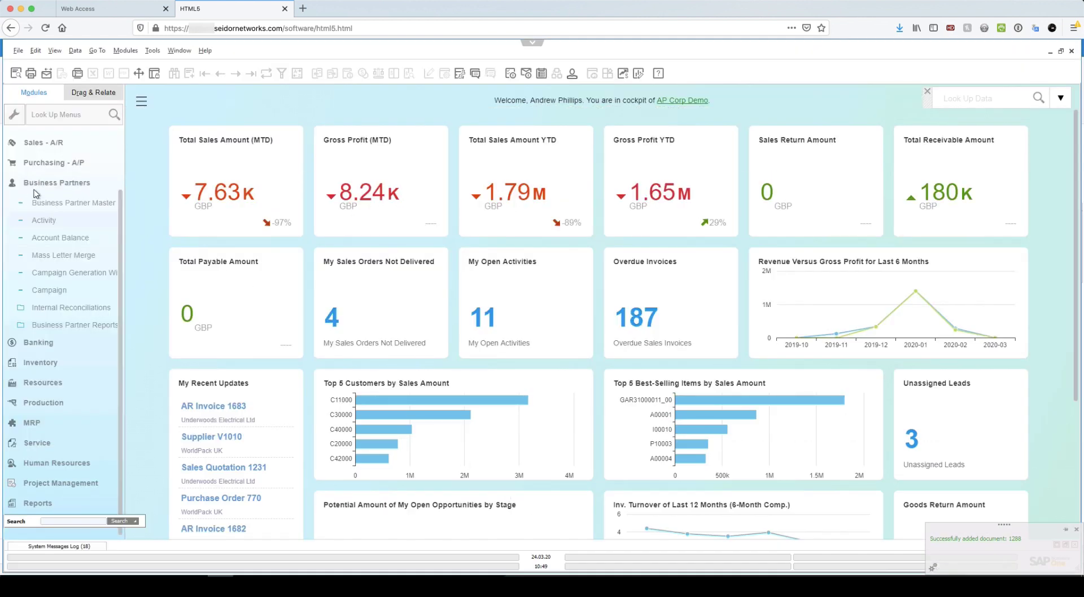
left_click(36, 188)
left_click(56, 196)
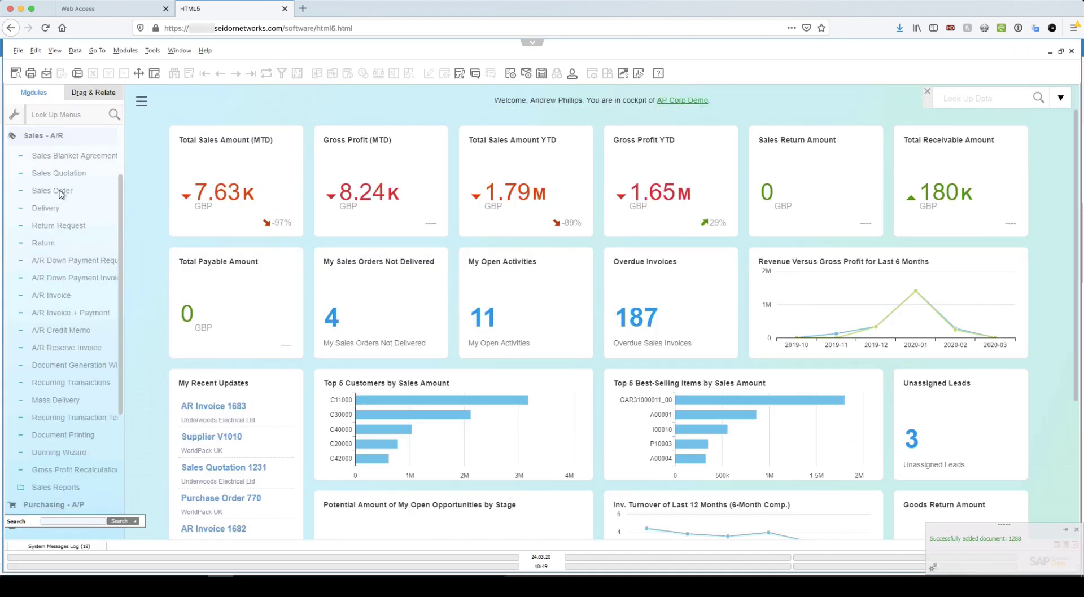
left_click(59, 174)
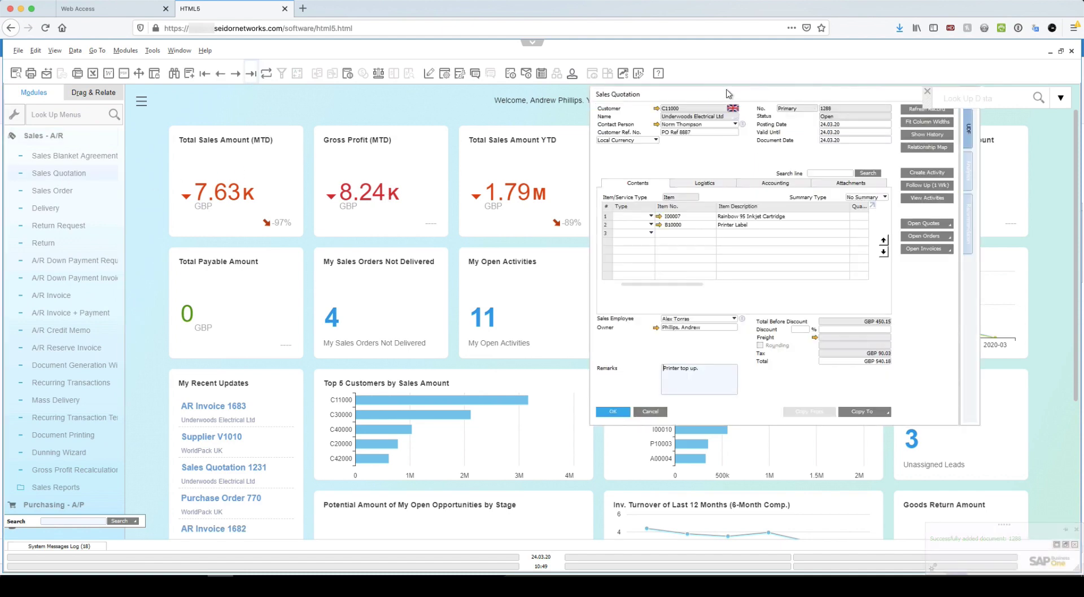
left_click_drag(728, 94, 333, 131)
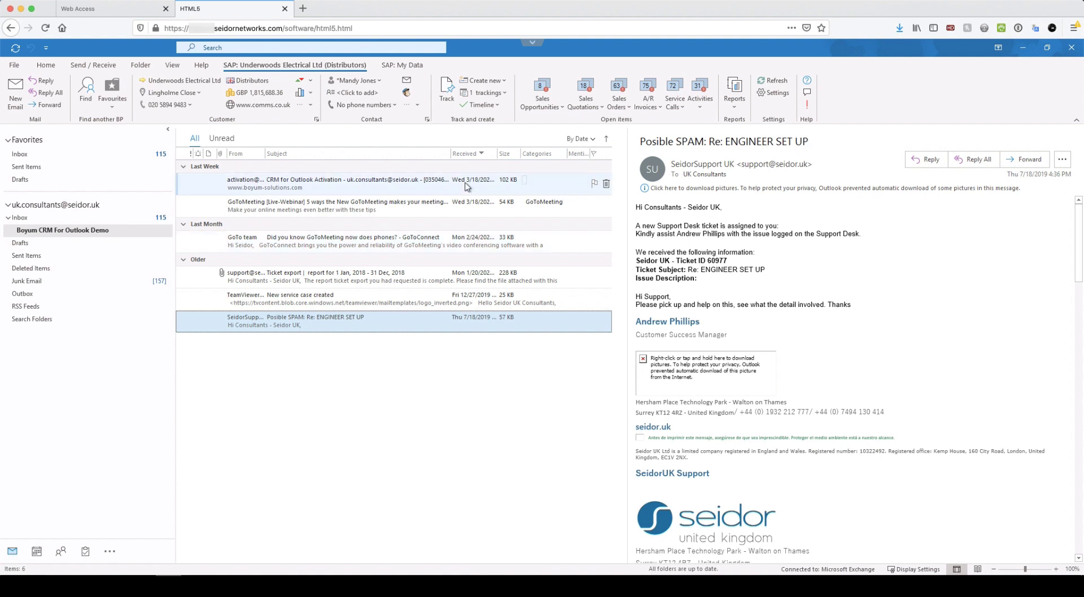
Step: Compare the partner details in Outlook for the New service case created email and the Re: ENGINEER SET UP email
left_click(375, 308)
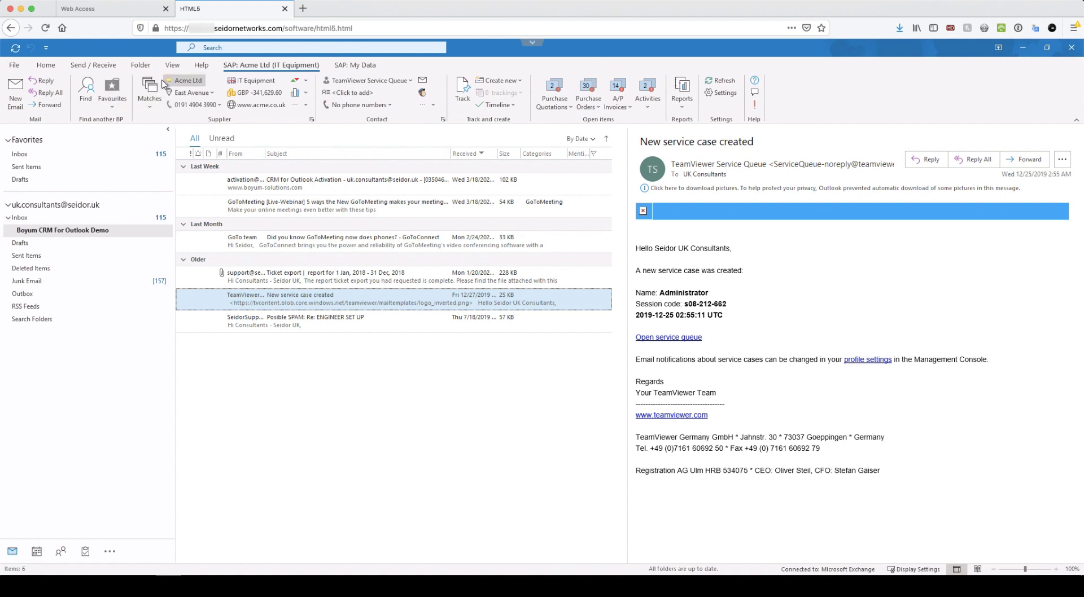
left_click(310, 322)
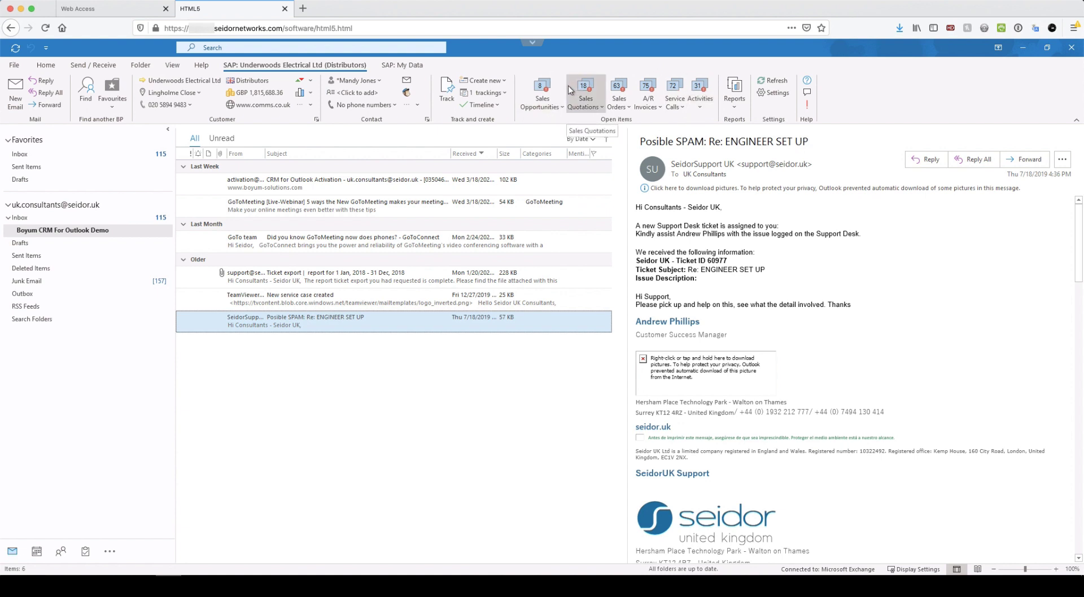
Step: Look through the open sales opportunities and quotations, and open the New Hotel opportunity for viewing
left_click(546, 108)
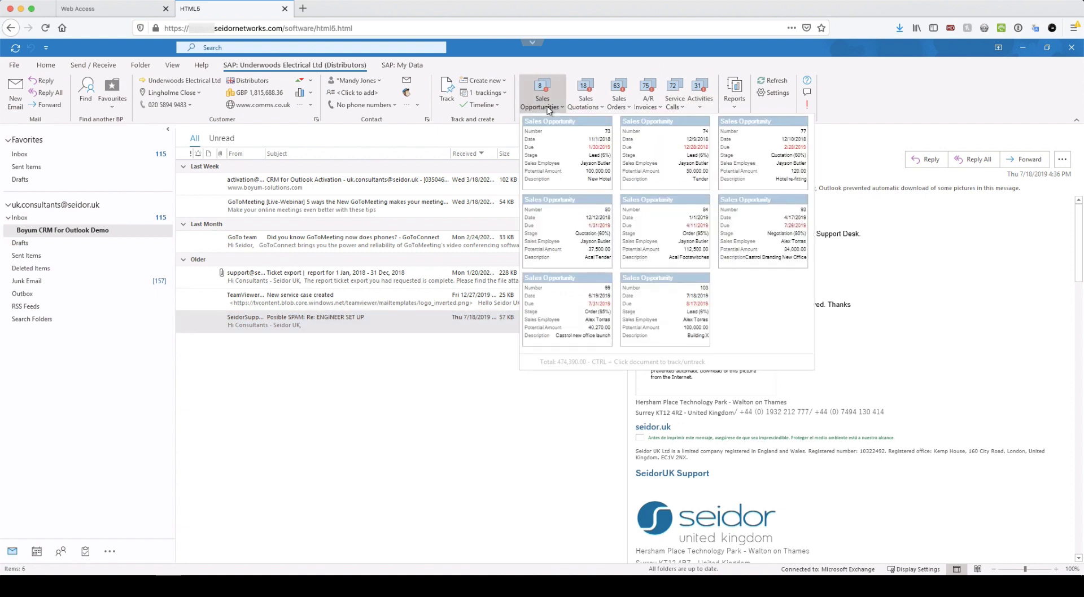
left_click(585, 101)
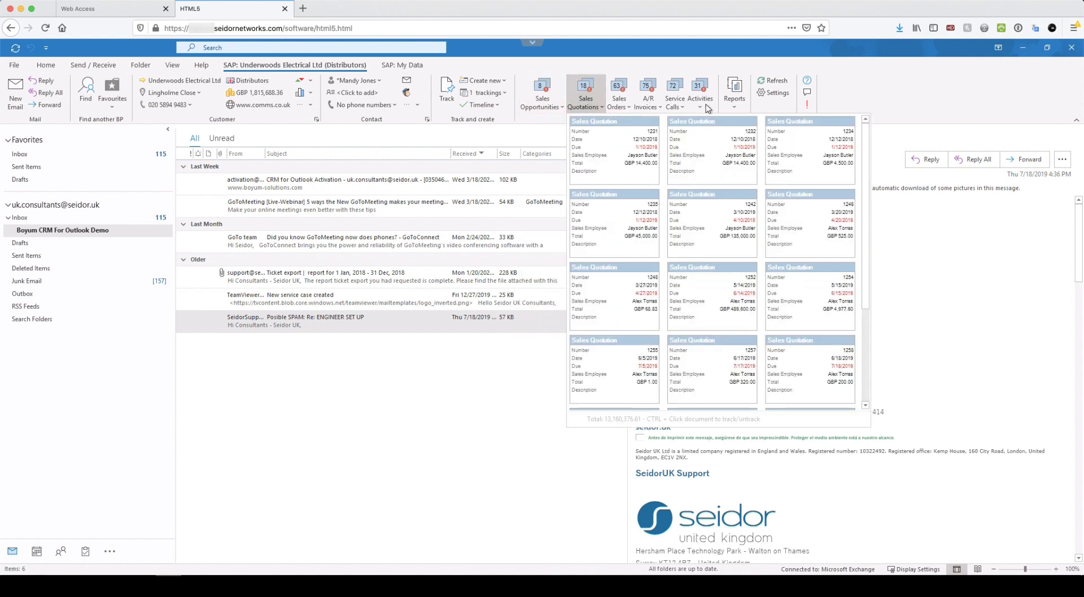
left_click(548, 107)
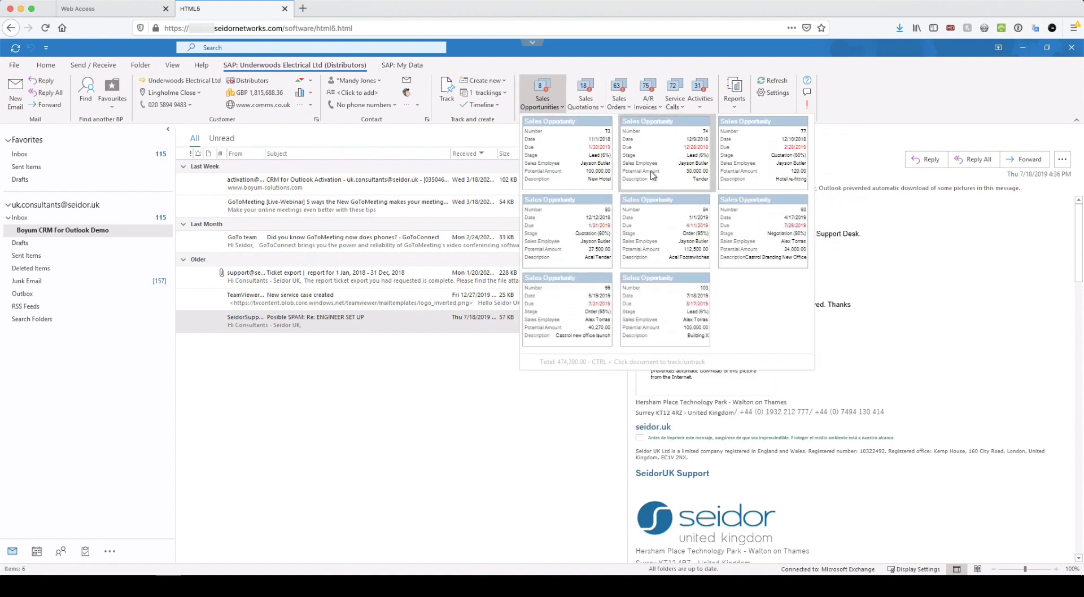
left_click(568, 167)
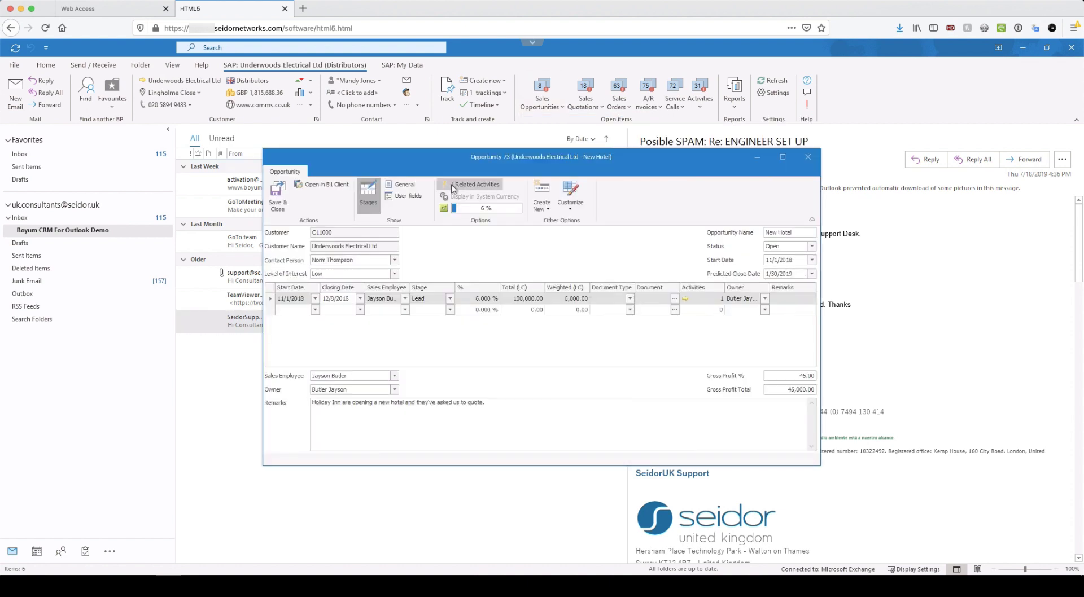
left_click_drag(509, 160, 489, 133)
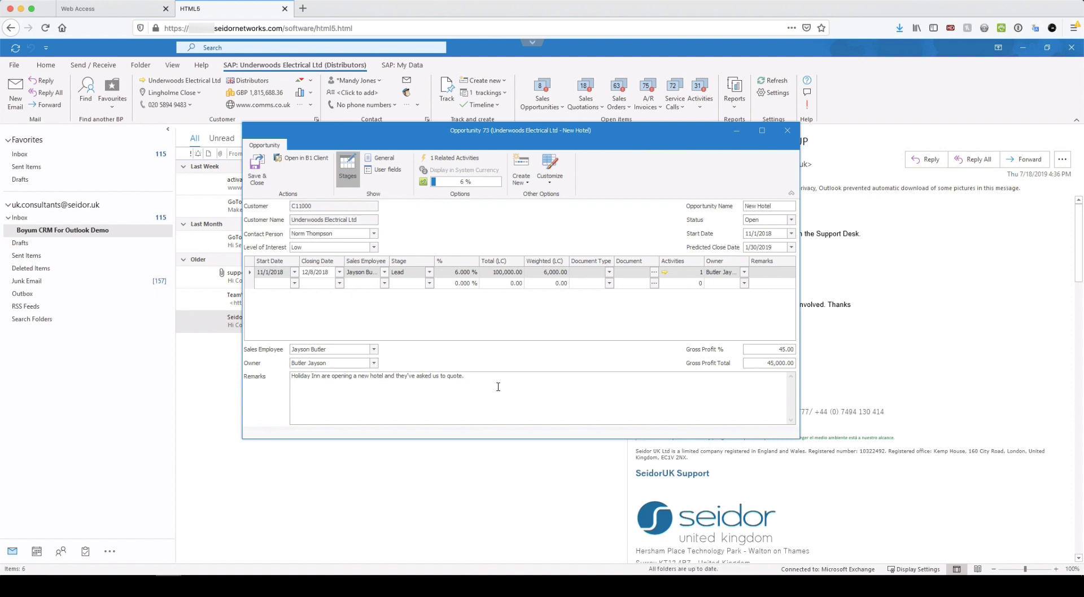
Step: Examine the New Hotel opportunity's general details, user fields, stages, related activities and options for creating new records
left_click(382, 159)
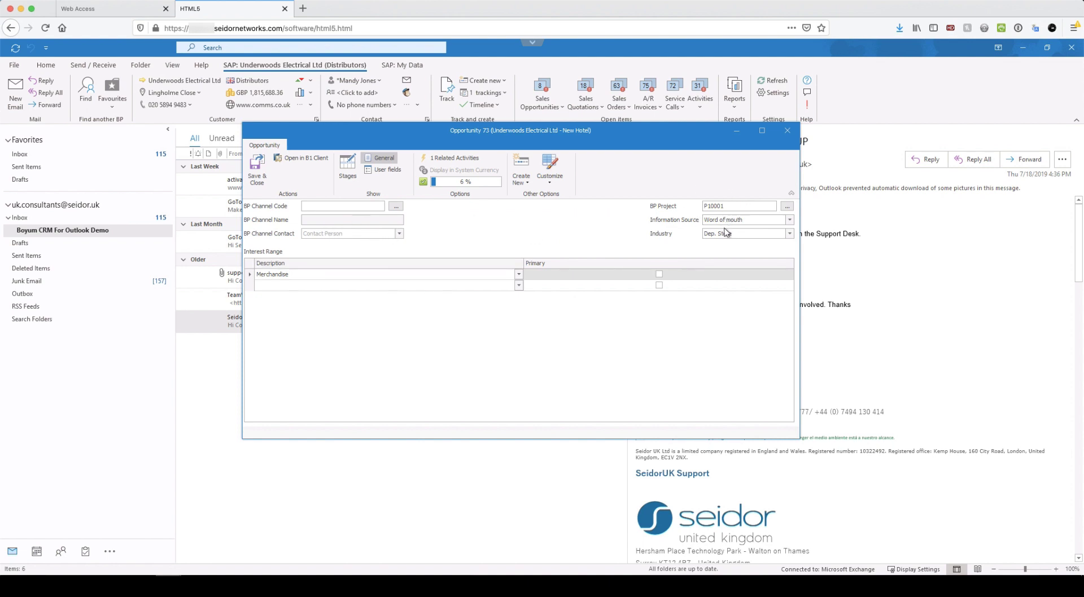
left_click(385, 171)
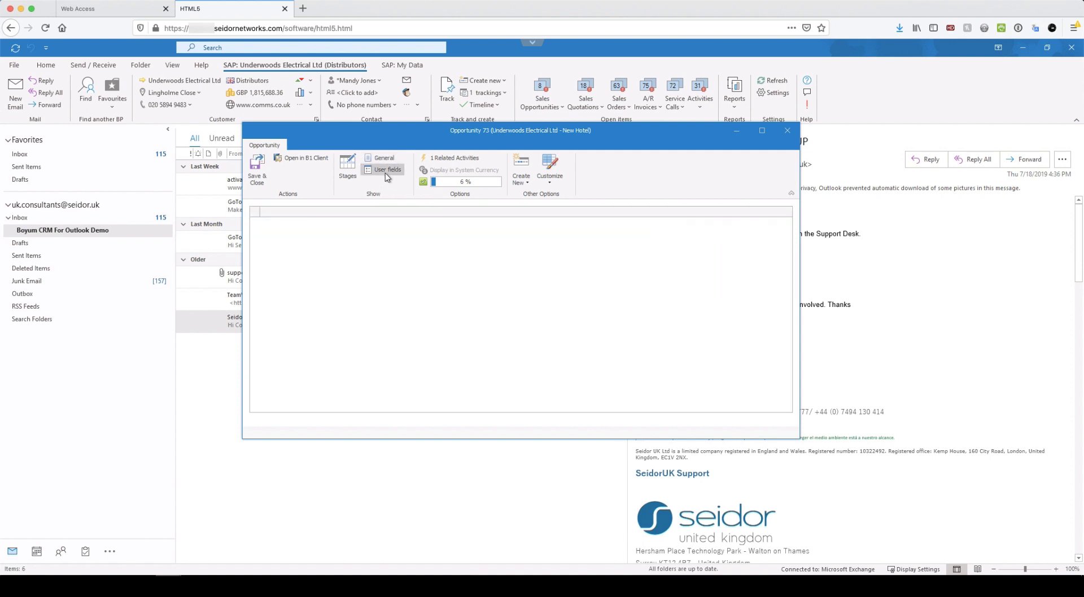
left_click(348, 167)
left_click(446, 159)
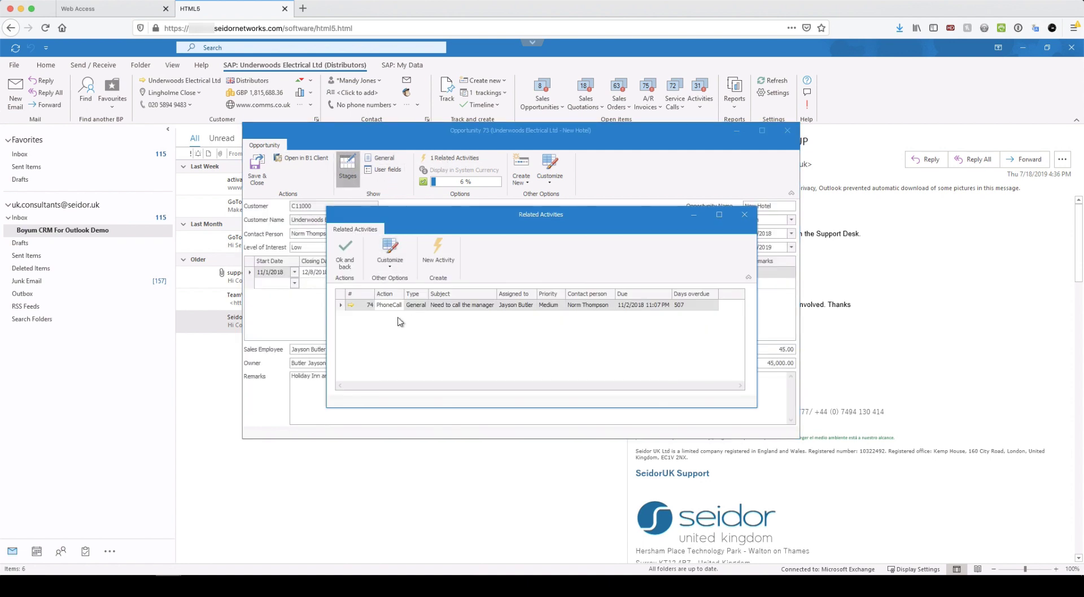
left_click(744, 214)
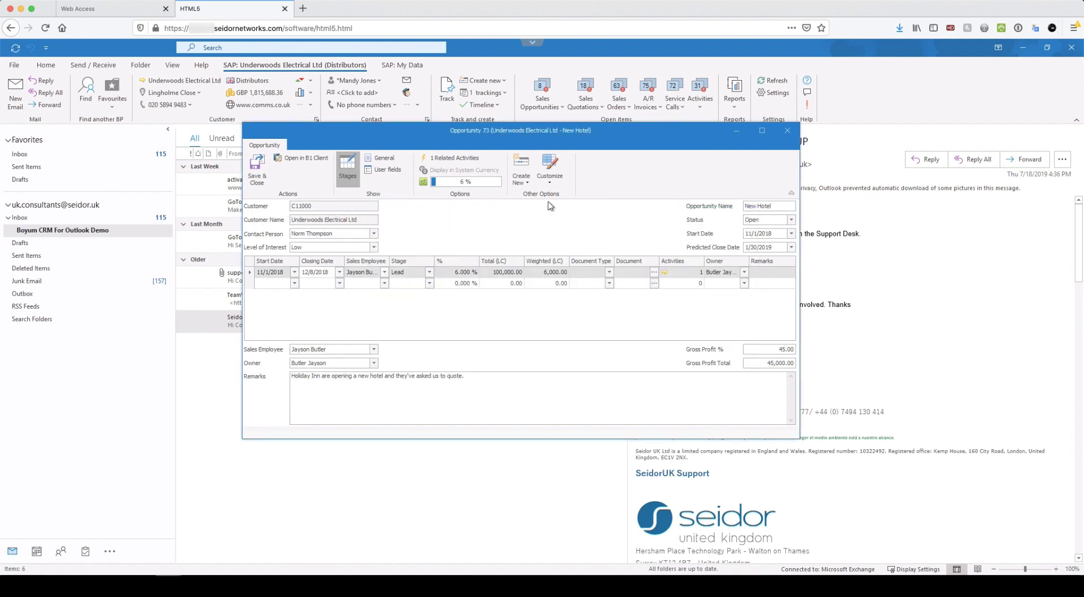
left_click(524, 180)
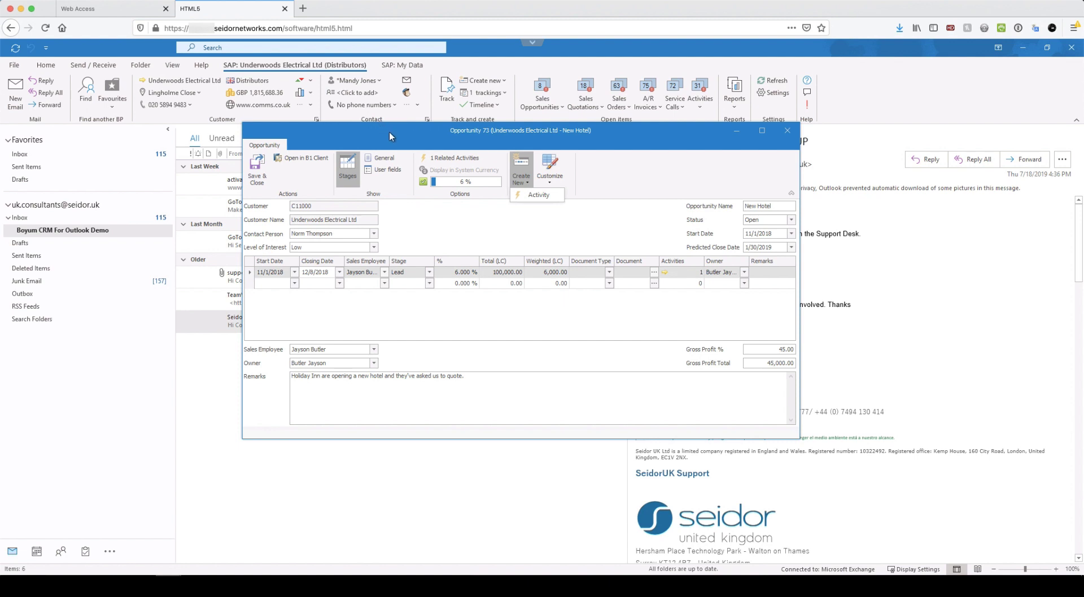
left_click(528, 234)
Step: Customize the opportunity's stages layout by removing the Document Type and Document columns, and close the opportunity
left_click(550, 181)
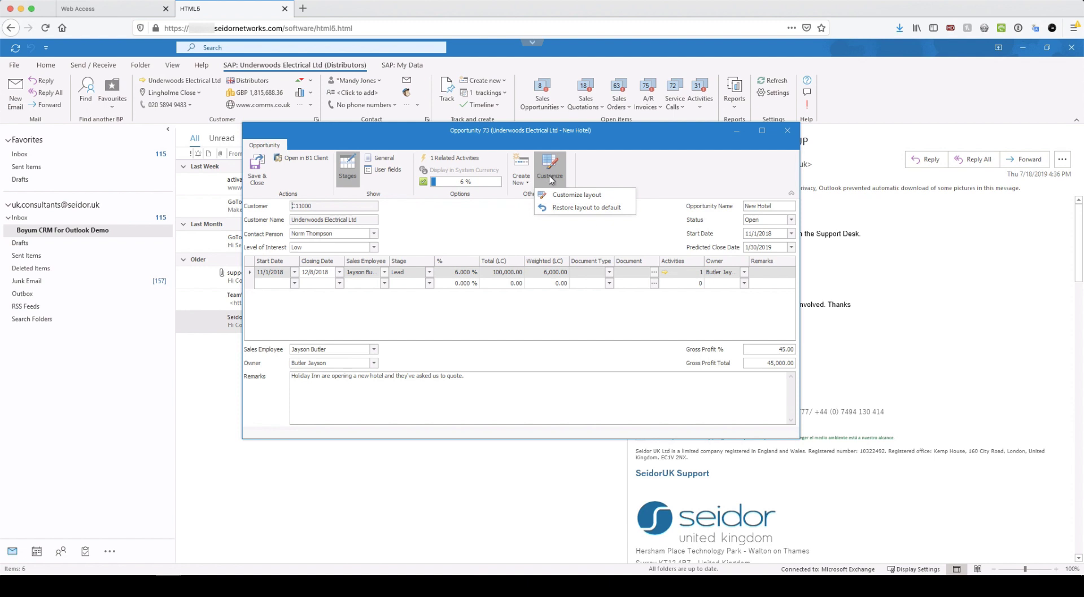
left_click(576, 195)
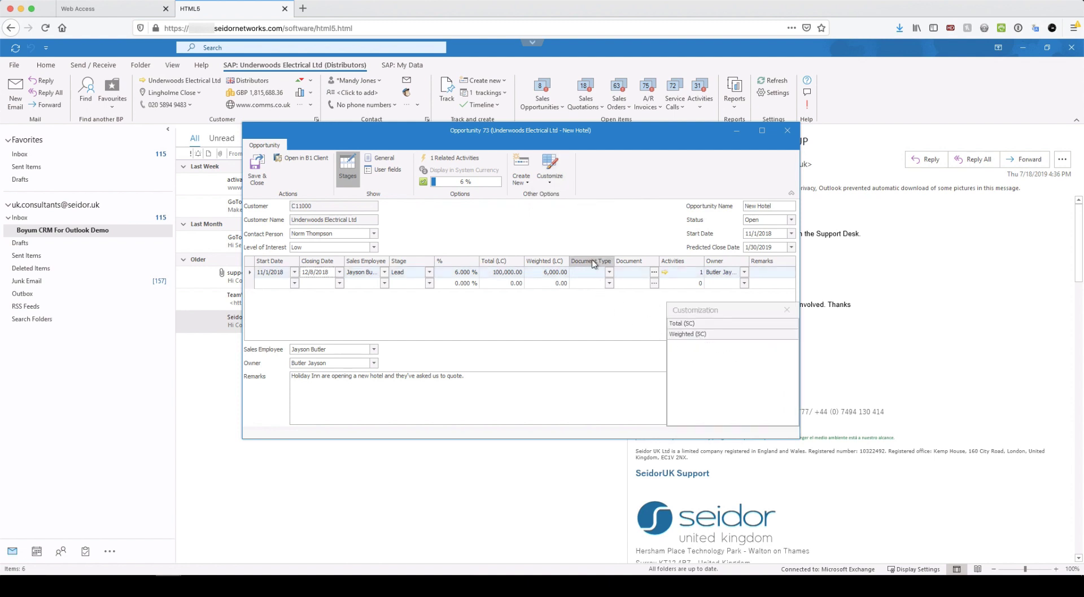
left_click_drag(593, 262, 713, 347)
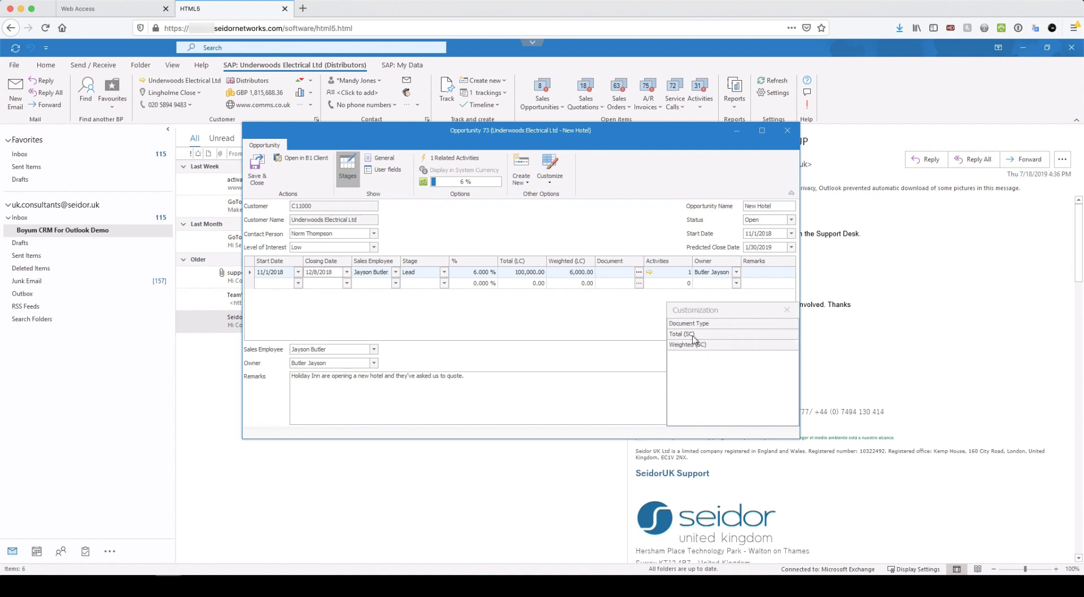
left_click_drag(639, 275, 700, 336)
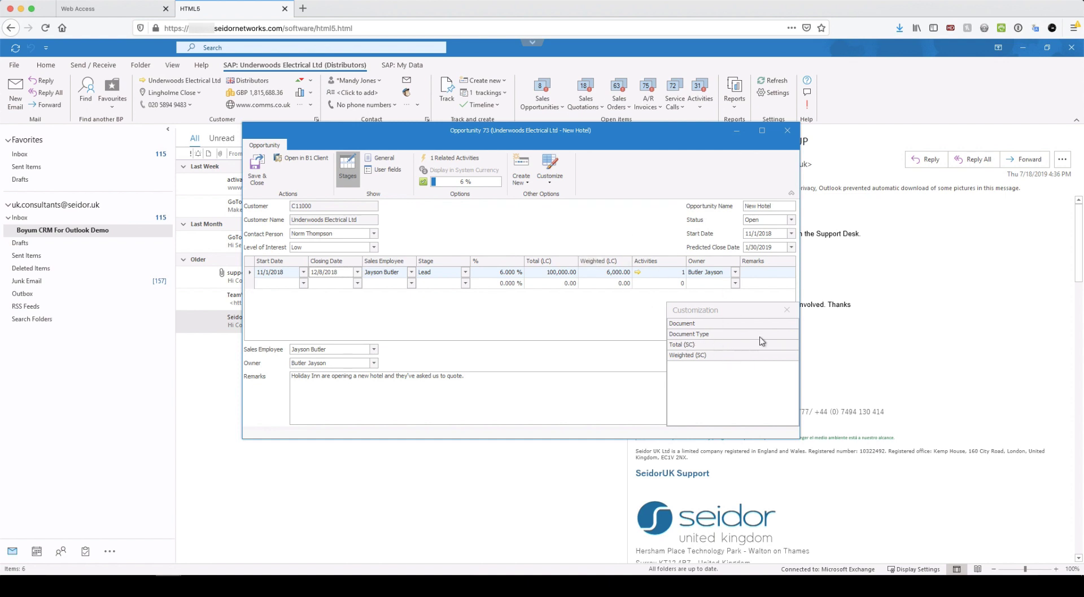
left_click(789, 310)
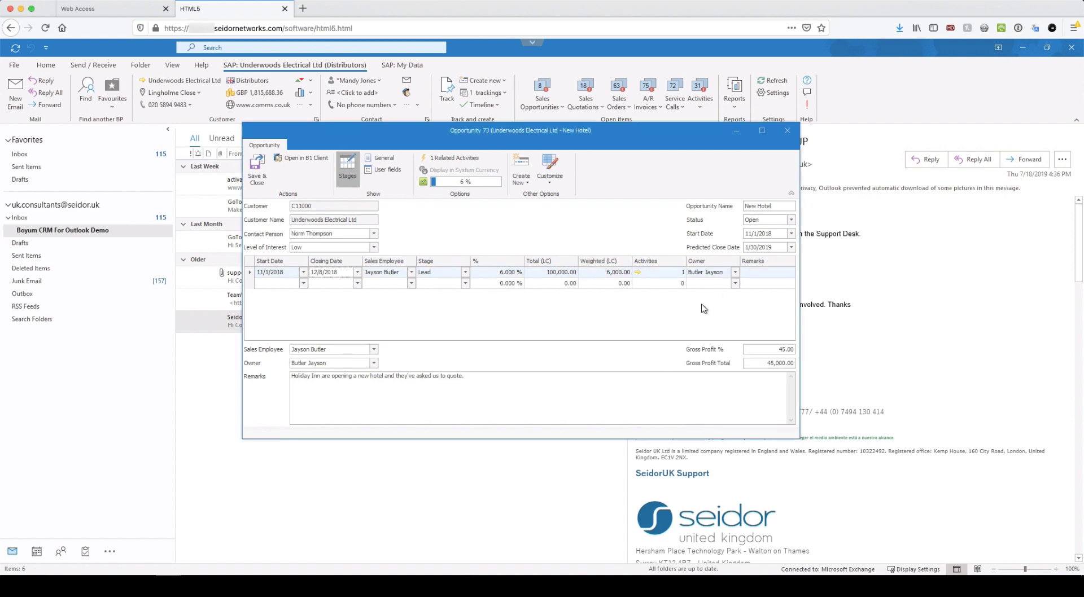
left_click(787, 131)
Step: Open the first open sales quotation and set the discount on the Standard Single Bed Mattress line to 5%
left_click(577, 107)
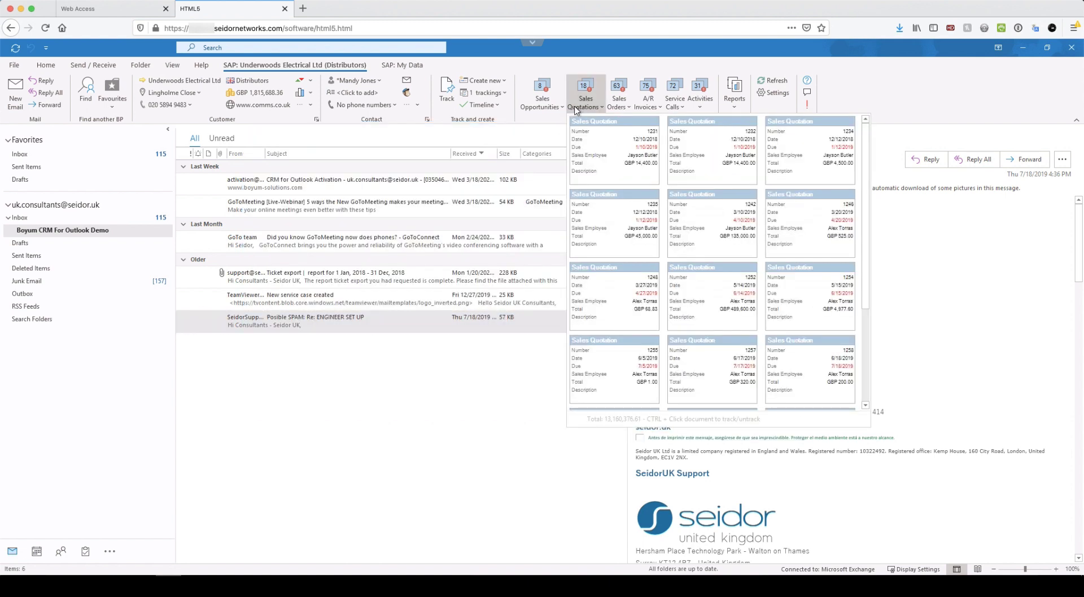
left_click(614, 148)
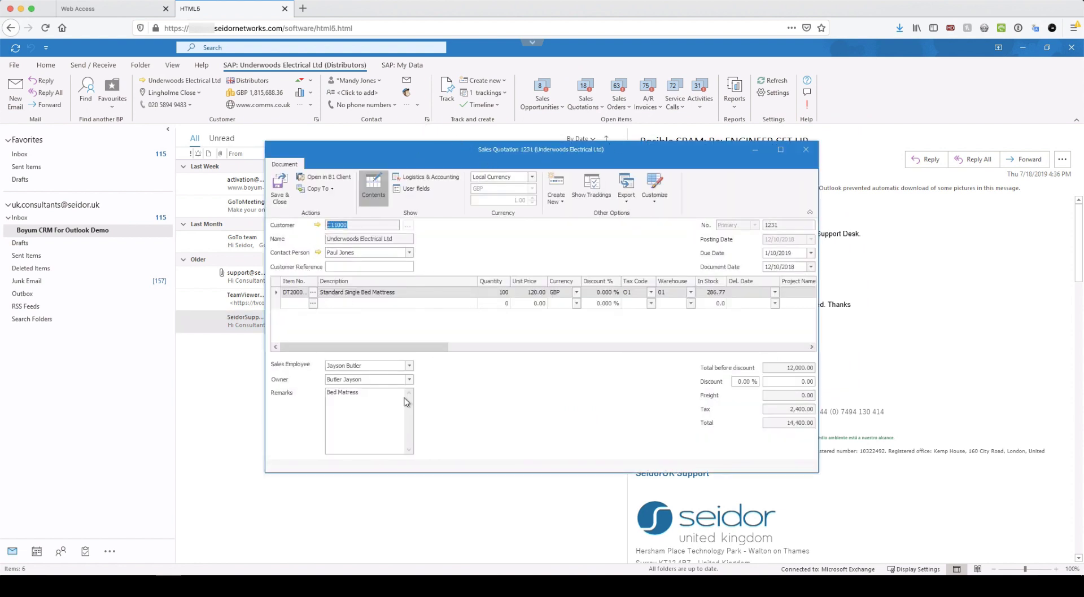
left_click(372, 400)
left_click(596, 293)
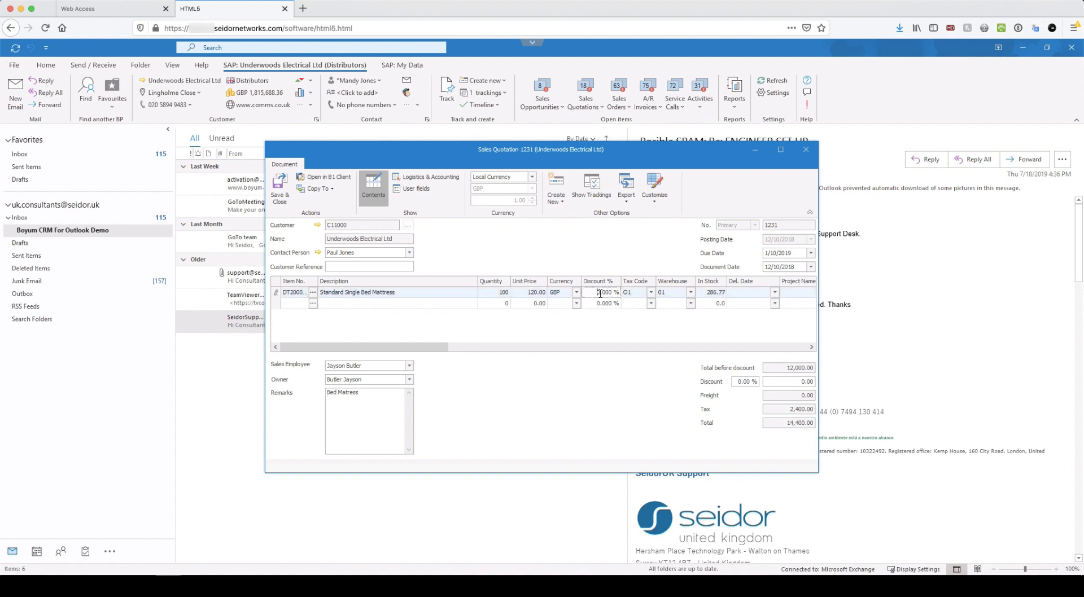
type("5")
key("Tab")
Step: Extend the quotation's remarks with "End of month discount applied." and save and close it
left_click(383, 405)
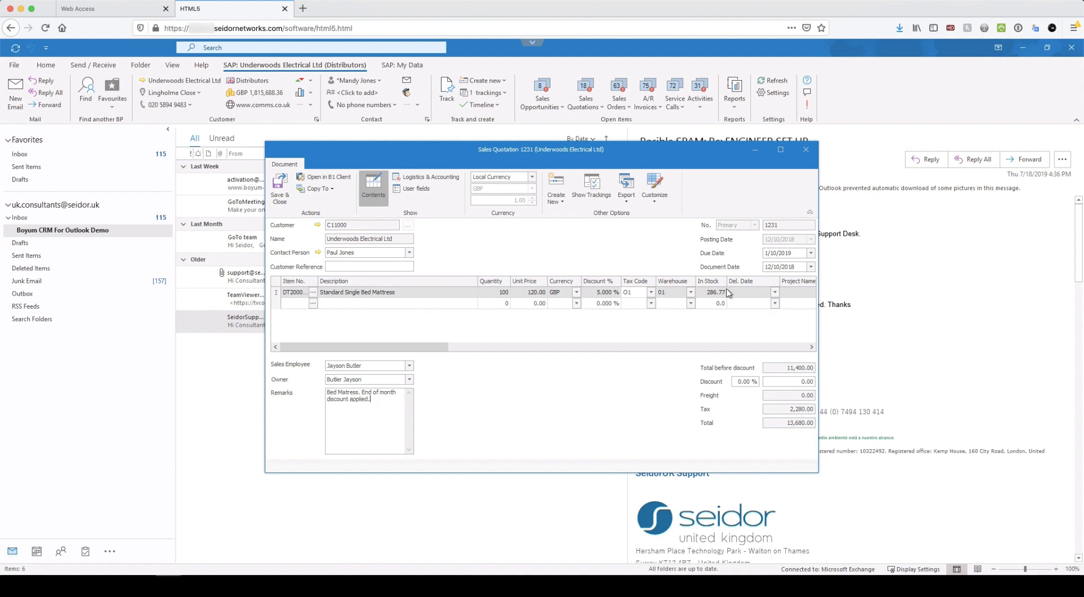
left_click(279, 187)
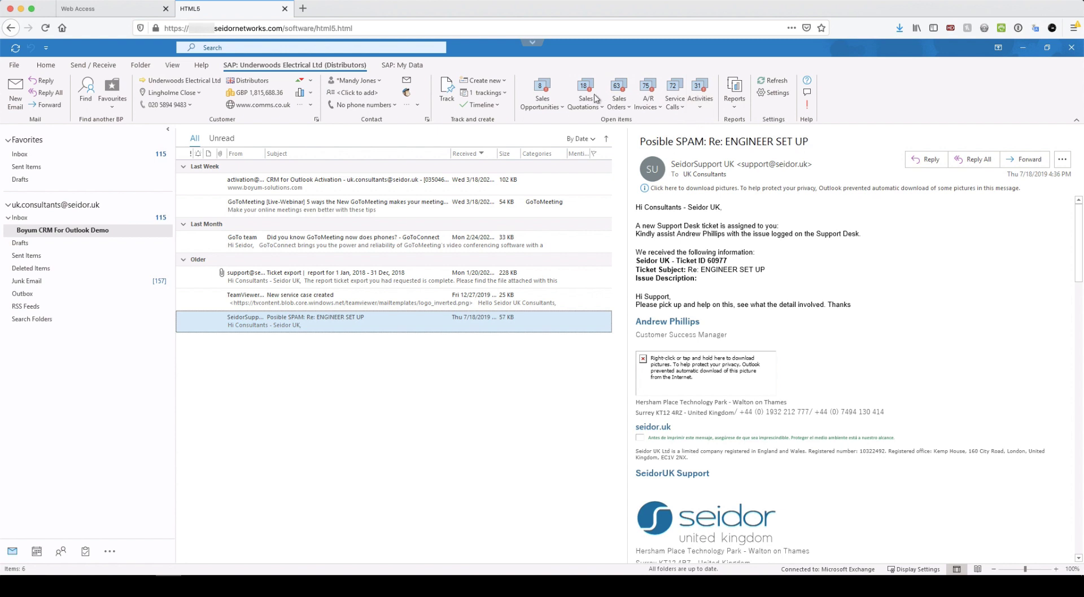
Step: Look through the partner's open A/R invoices from the oldest to the most recent
left_click(666, 107)
left_click(649, 107)
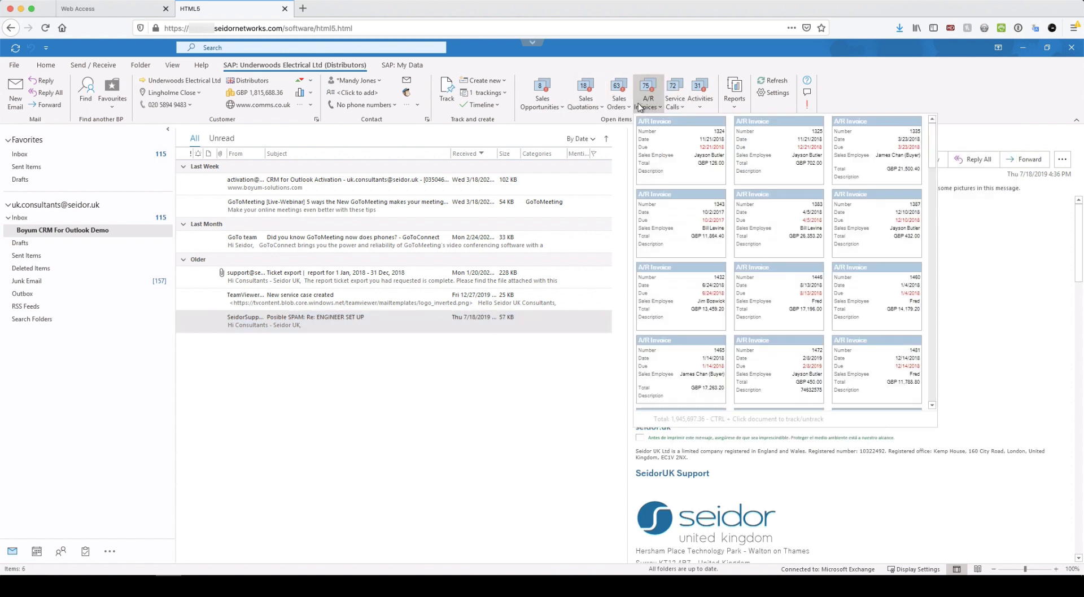
left_click(648, 108)
left_click(648, 107)
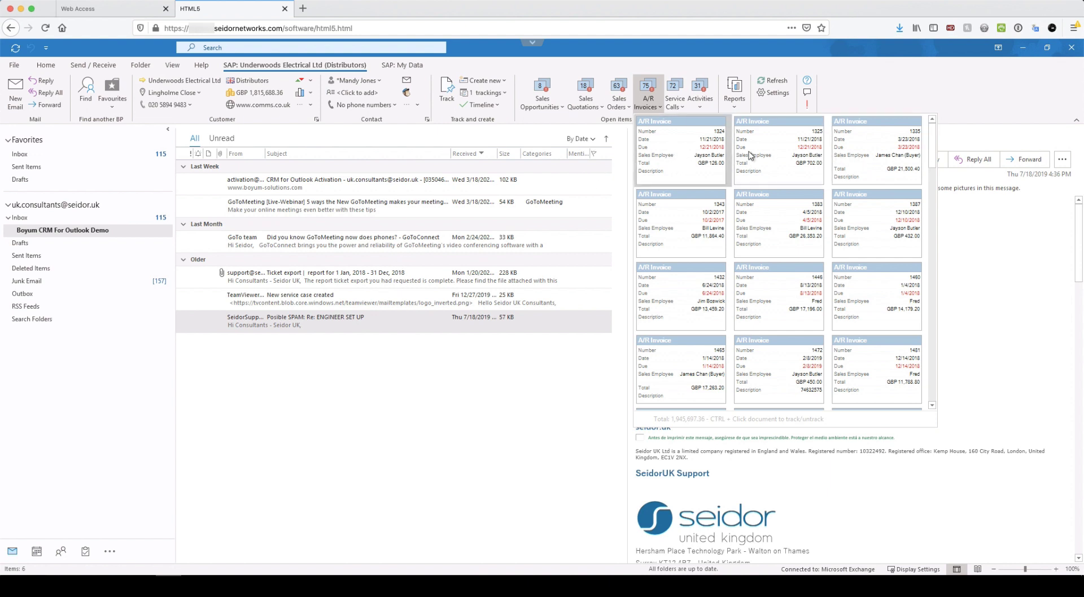
scroll(802, 169, "down", 10)
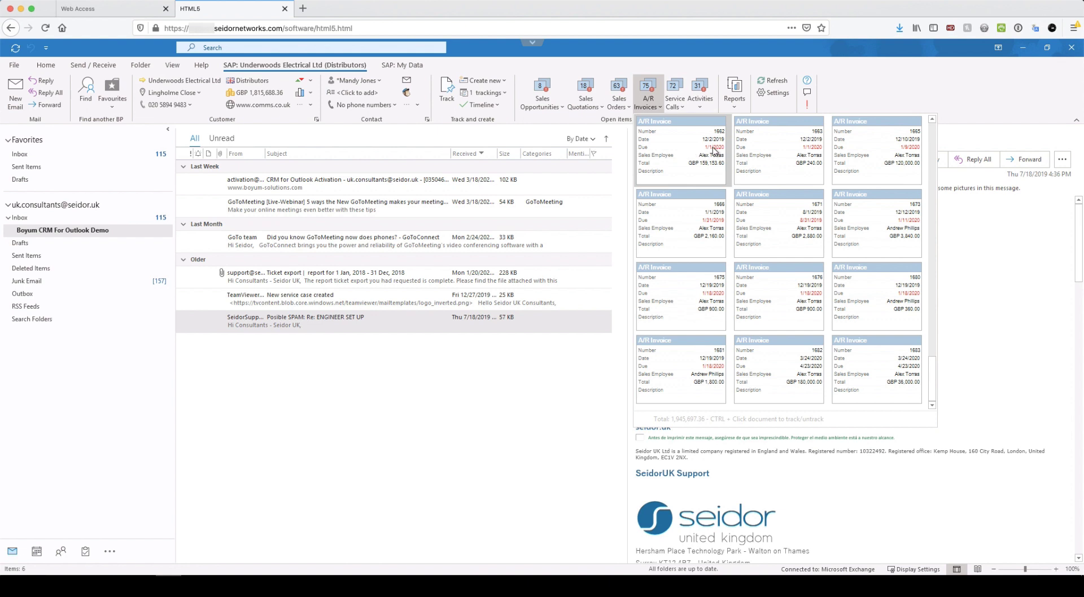
scroll(714, 150, "up", 10)
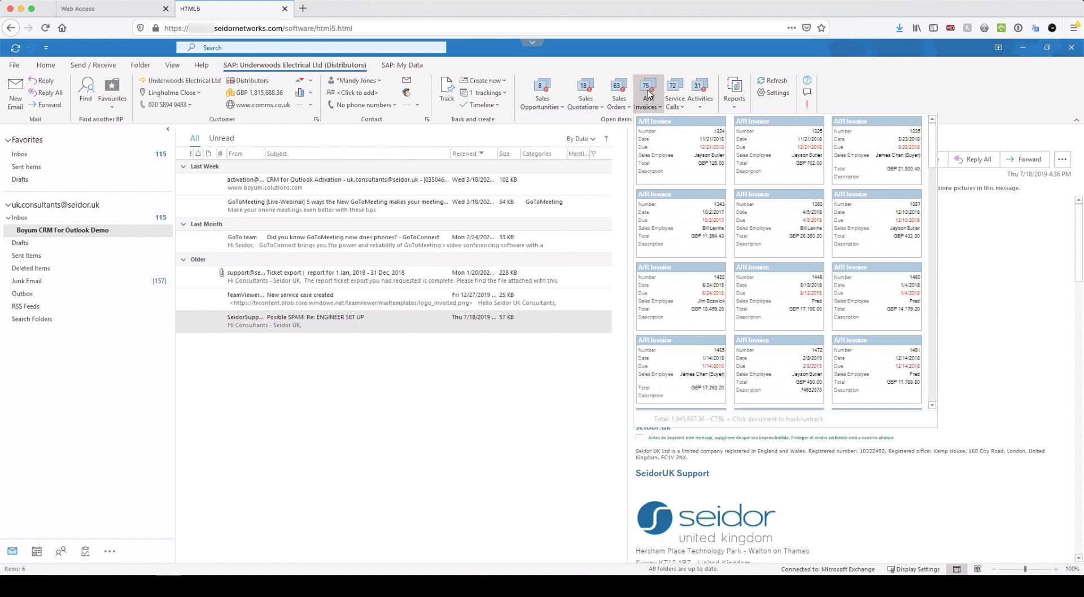
scroll(687, 157, "down", 10)
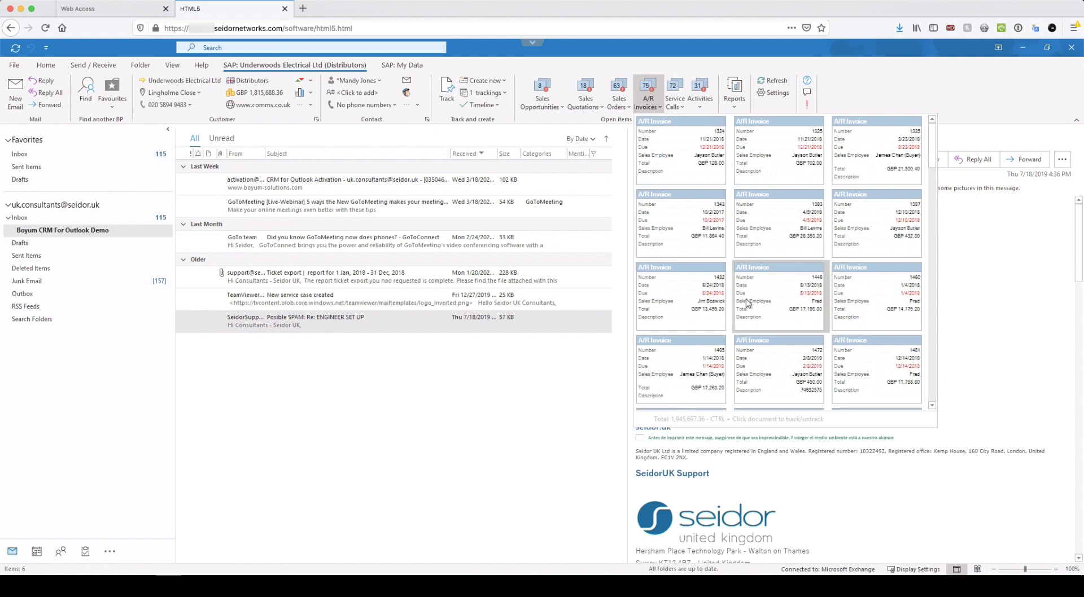
scroll(809, 169, "up", 10)
scroll(790, 283, "down", 10)
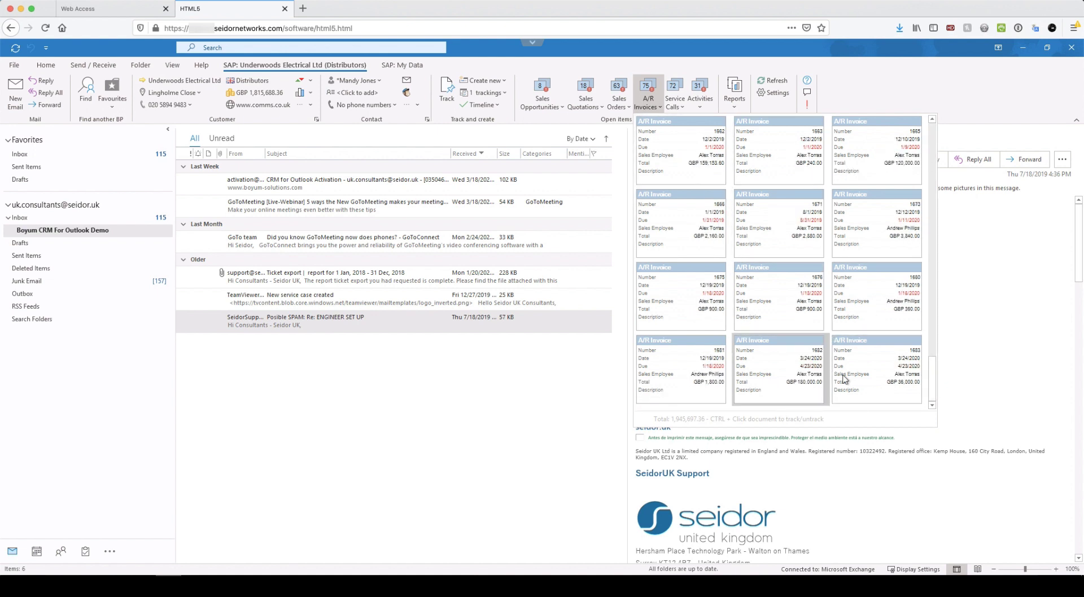
Step: Inspect the open service call dated 2/18/2016, including its remarks, activities, solution, user-defined fields and status options, and close it without saving
left_click(681, 106)
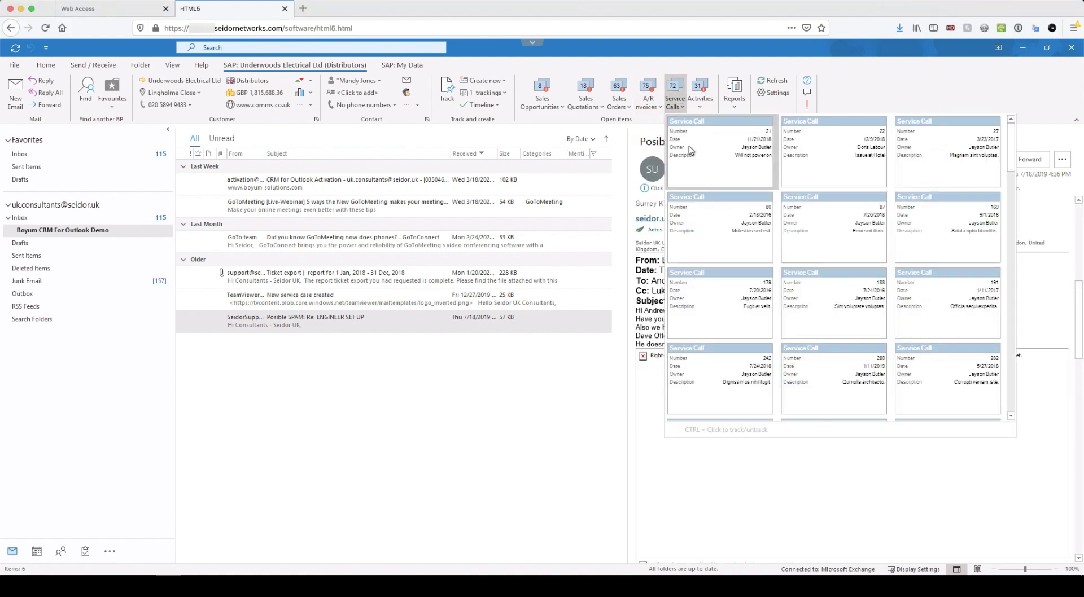
left_click(739, 219)
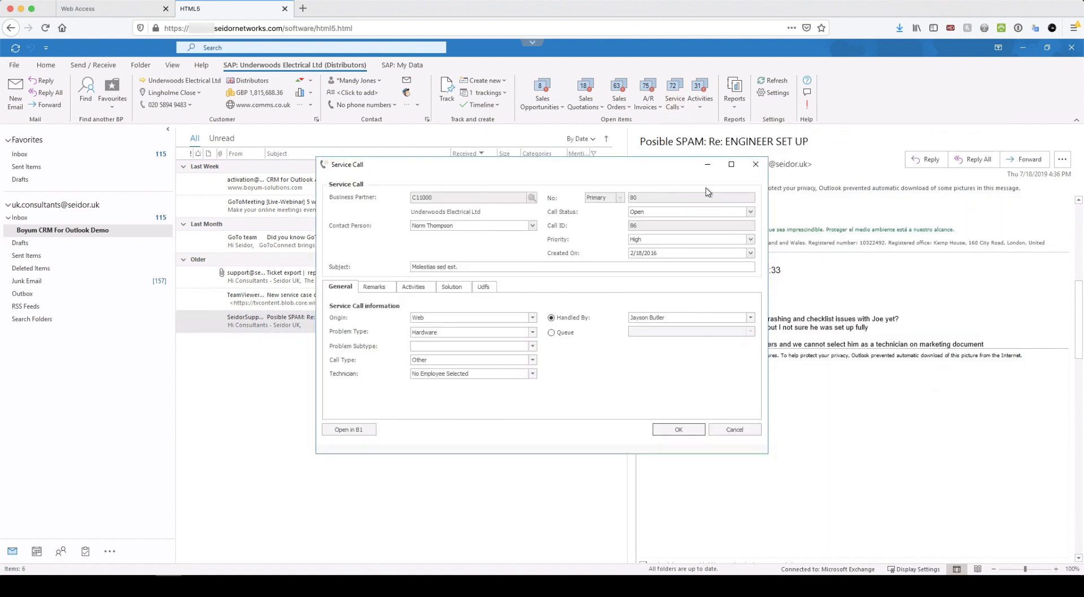
left_click(376, 288)
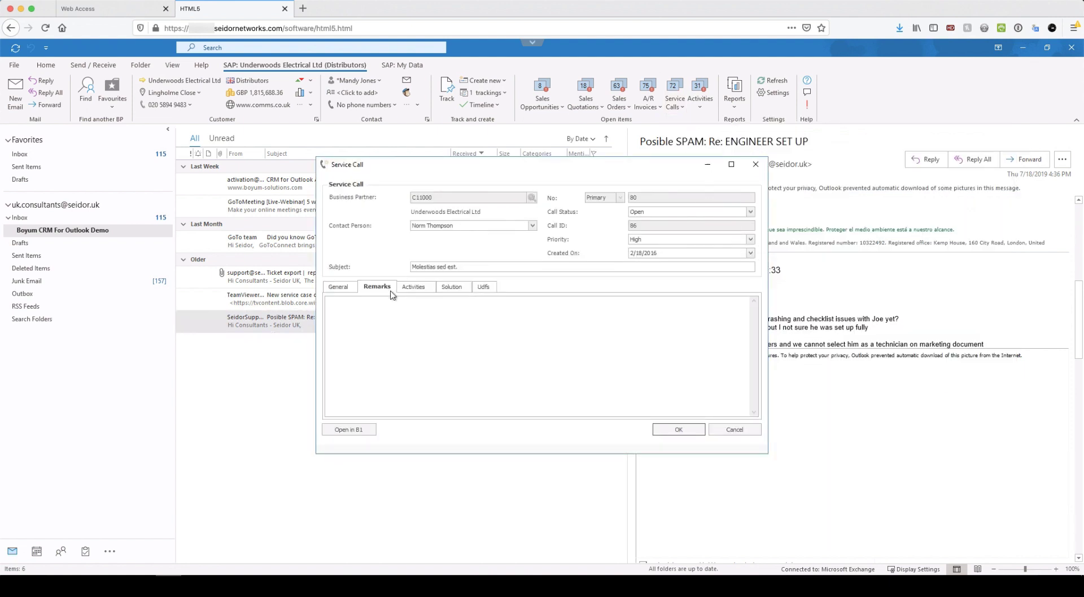
left_click(422, 287)
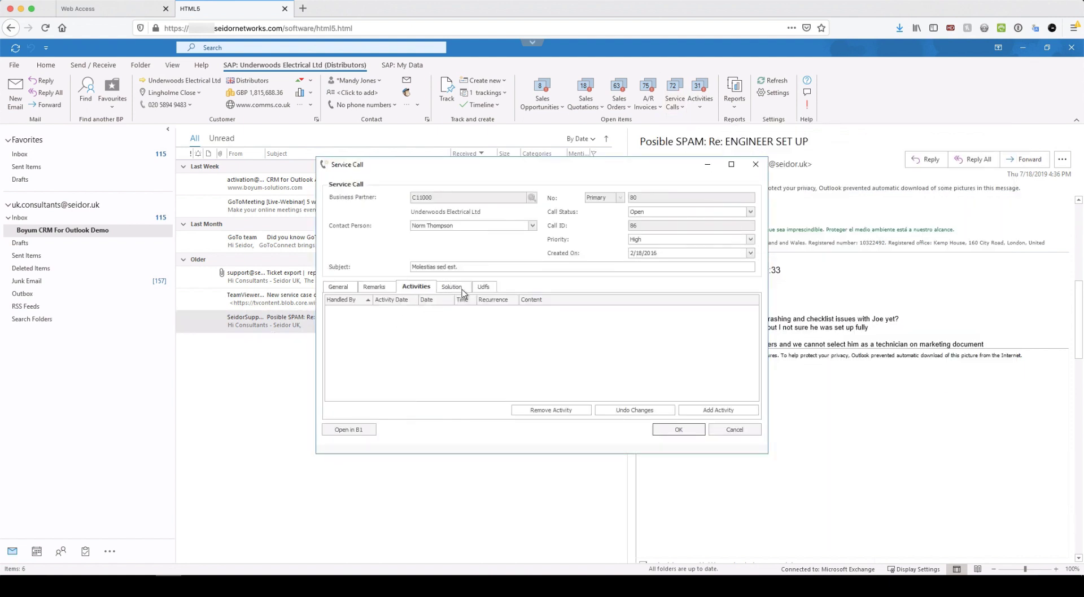
left_click(462, 289)
left_click(485, 288)
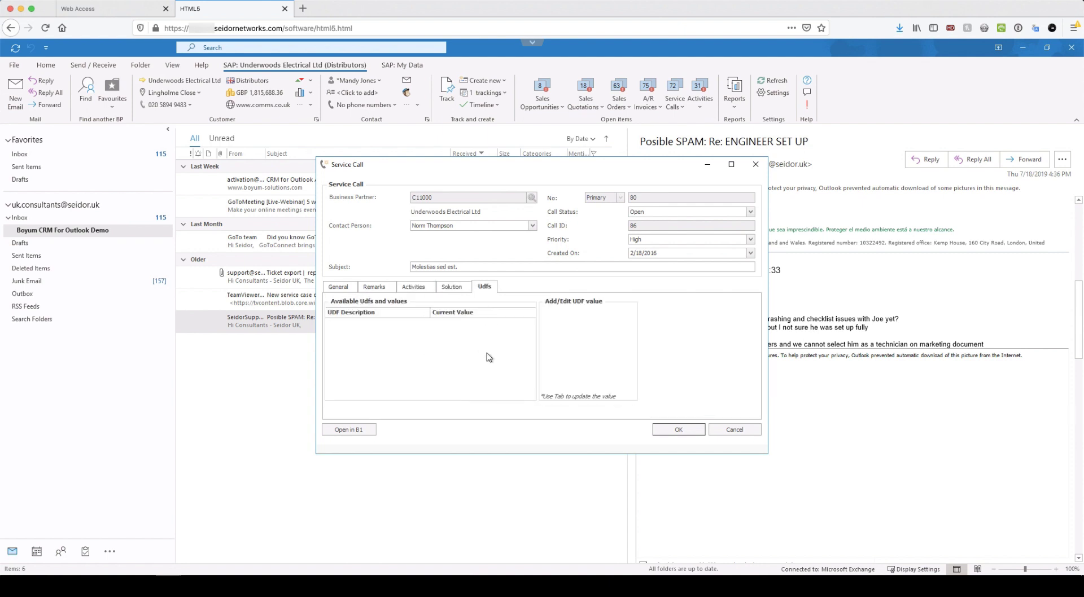
left_click(635, 214)
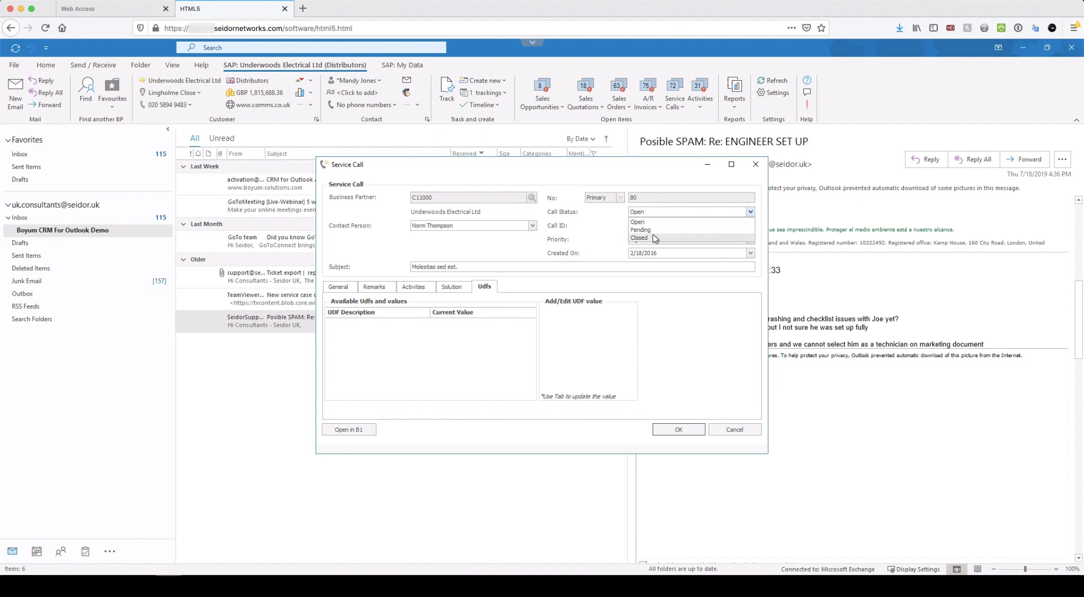
left_click(644, 221)
left_click(728, 431)
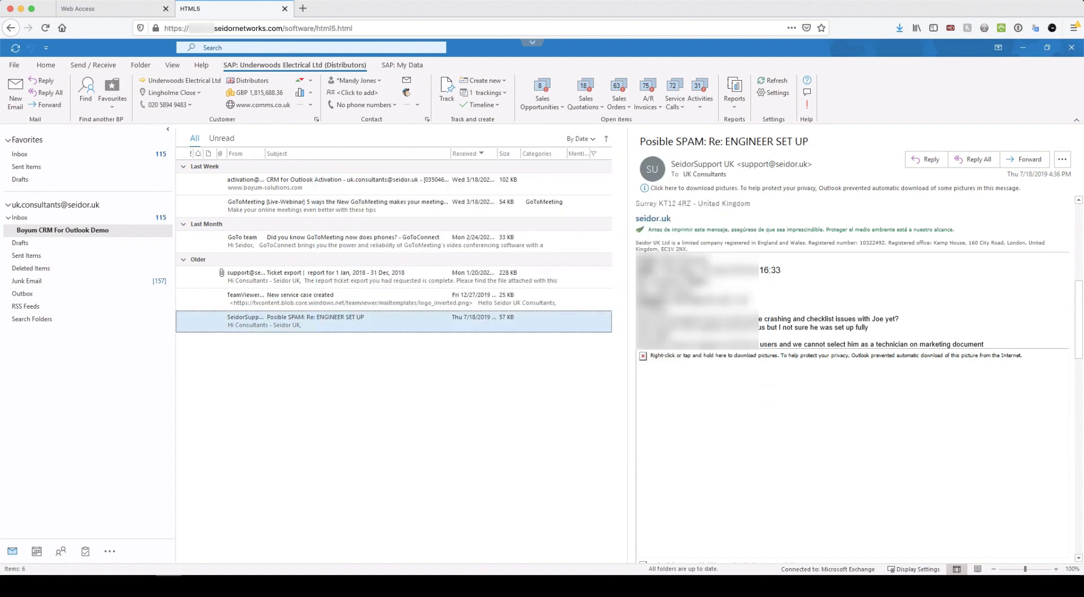
Step: Look through the partner's open activities from the oldest to the most recent
left_click(699, 93)
scroll(853, 174, "down", 10)
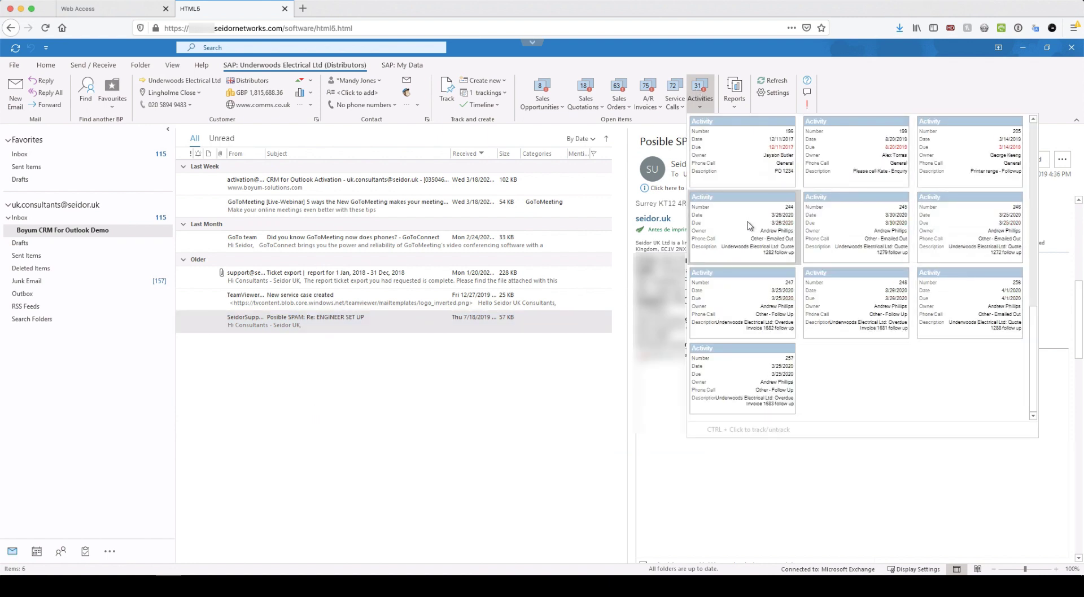
scroll(734, 189, "up", 10)
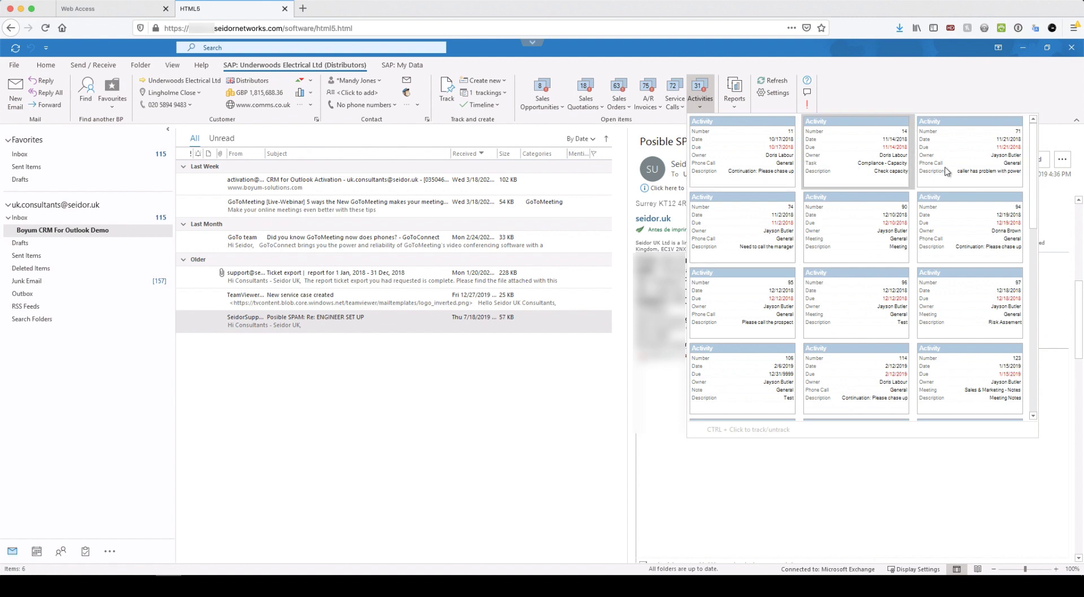
Step: Review the partner's open activities again, inspect the 10/17/2018 phone call titled "Continuation: Please chase up", and close it without saving
scroll(952, 171, "down", 10)
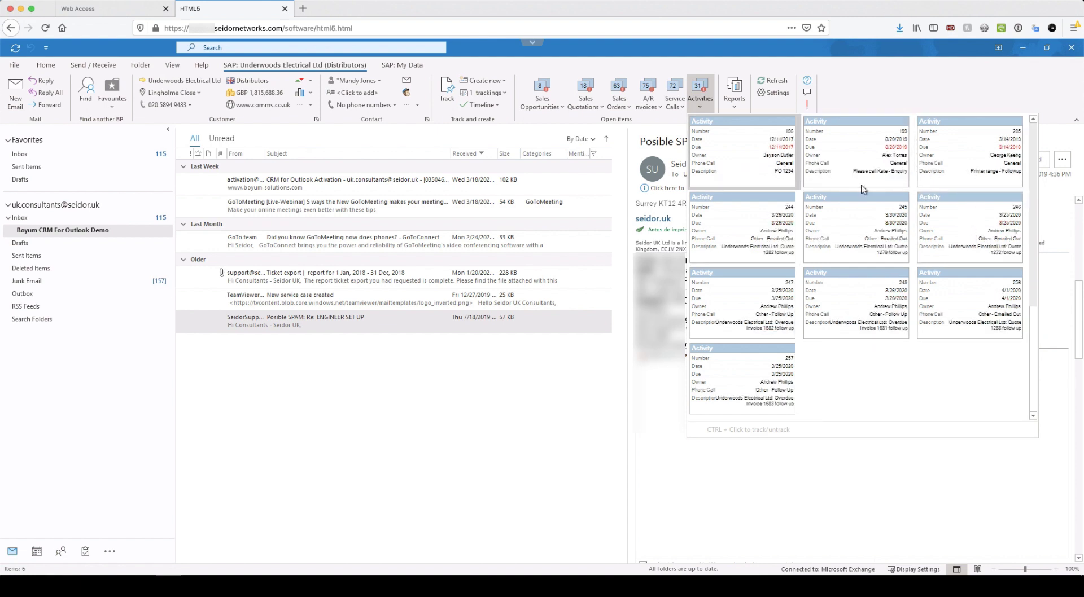
scroll(862, 189, "up", 10)
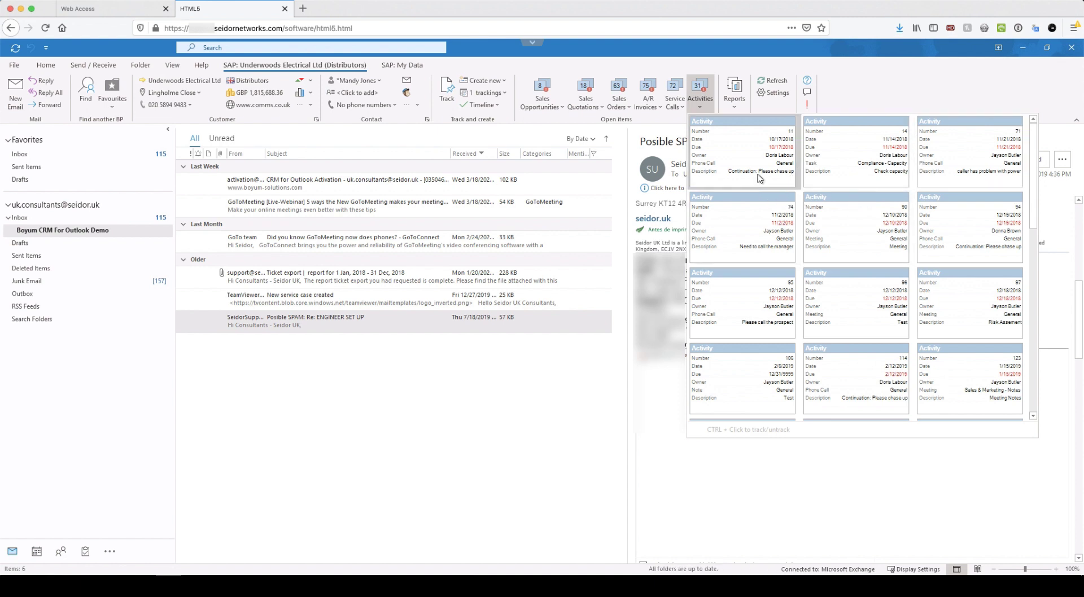
key("Escape")
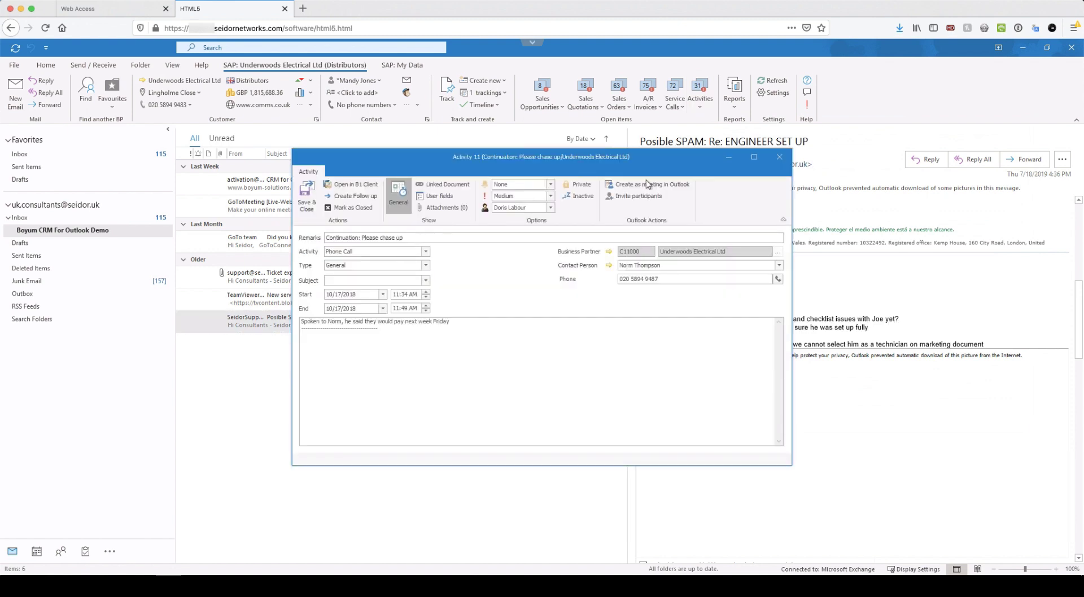
left_click(780, 157)
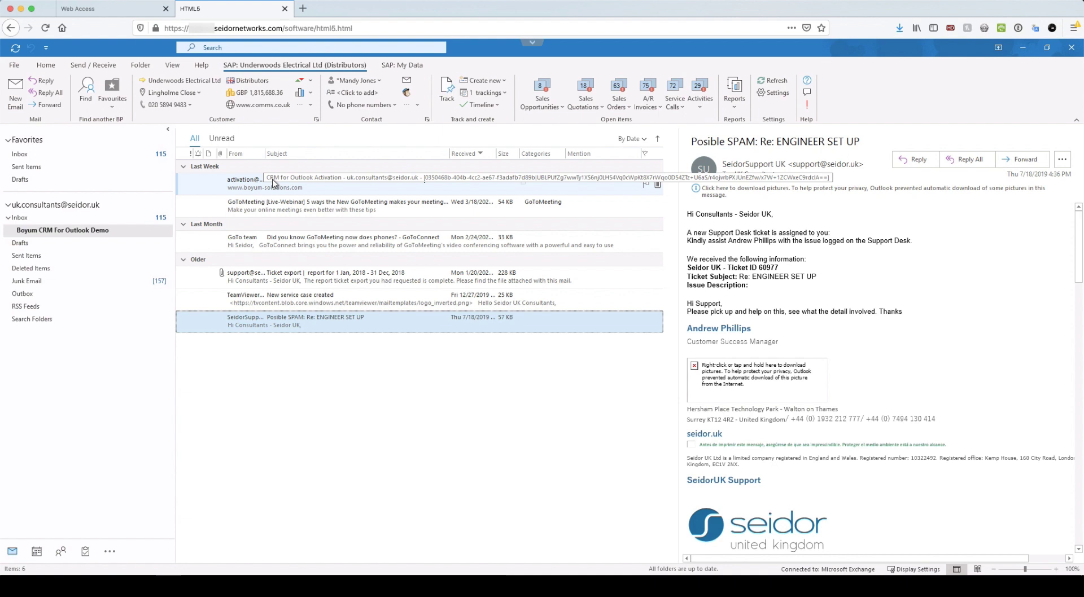
Step: Examine the GoToMeeting webinar email's unlinked sender, search for "ltd" among business partners to link it to, and cancel
left_click(282, 206)
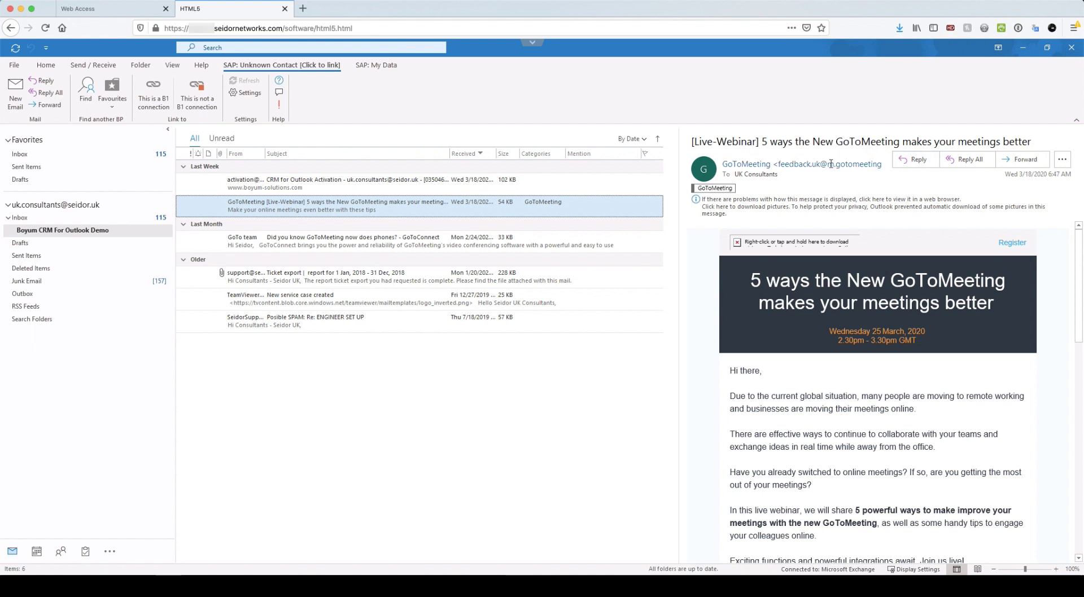
mouse_move(858, 164)
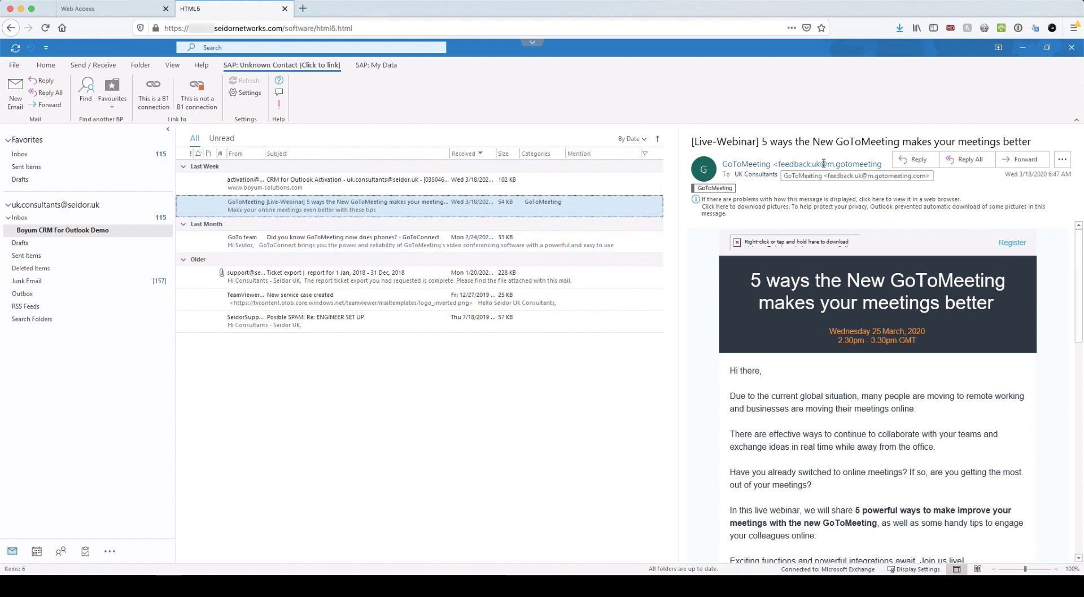
left_click(148, 105)
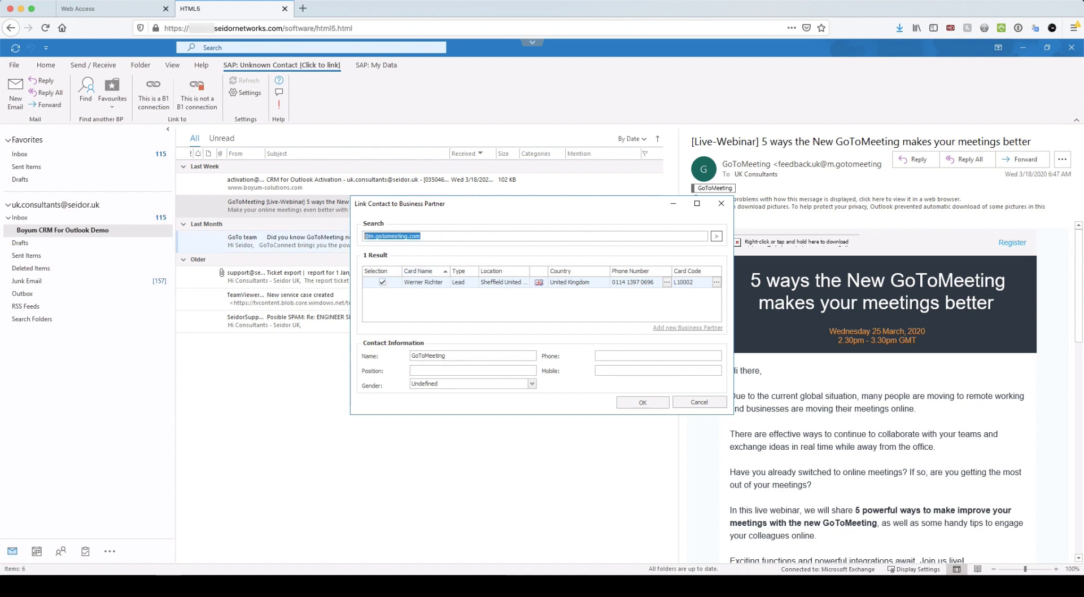
key("BackSpace")
key("Return")
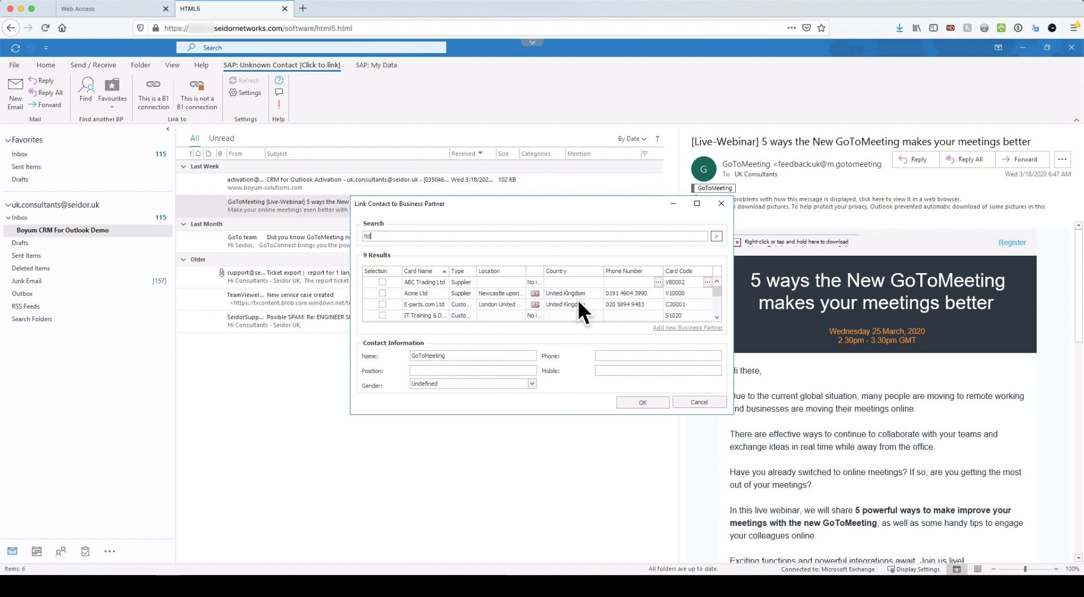
scroll(415, 310, "down", 2)
scroll(415, 311, "up", 2)
left_click(701, 402)
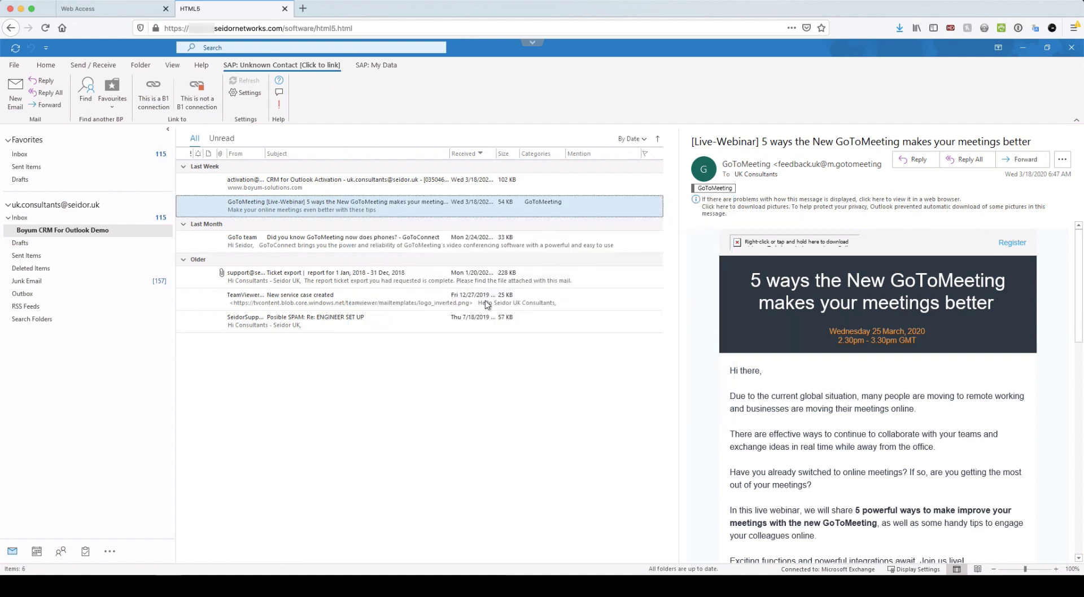
Step: Link the GoToMeeting contact to the suggested lead in Sheffield and review the lead's details and sales figures
left_click(165, 97)
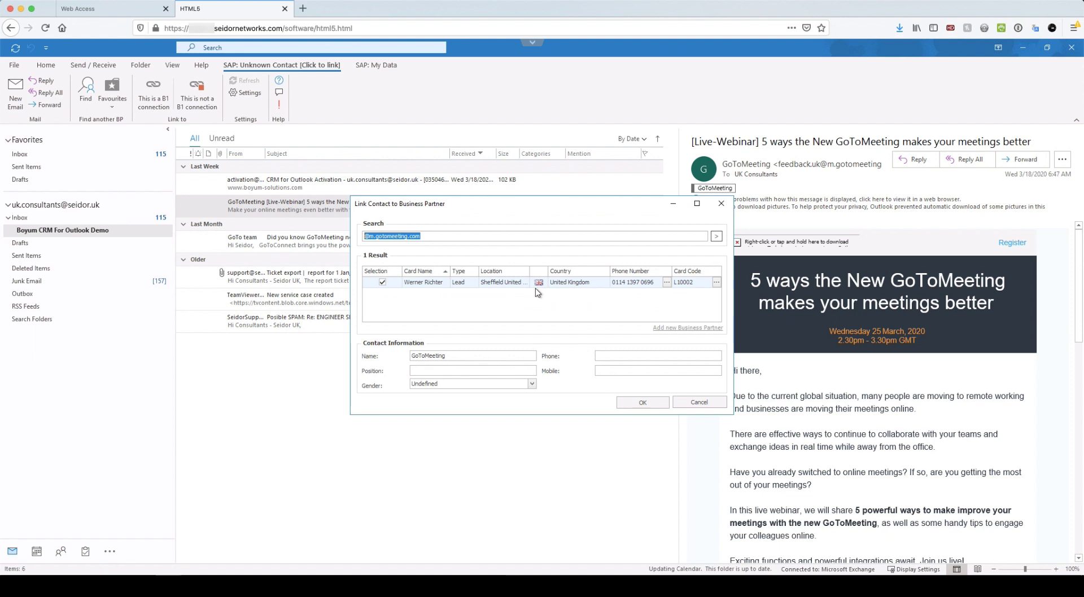
left_click(640, 402)
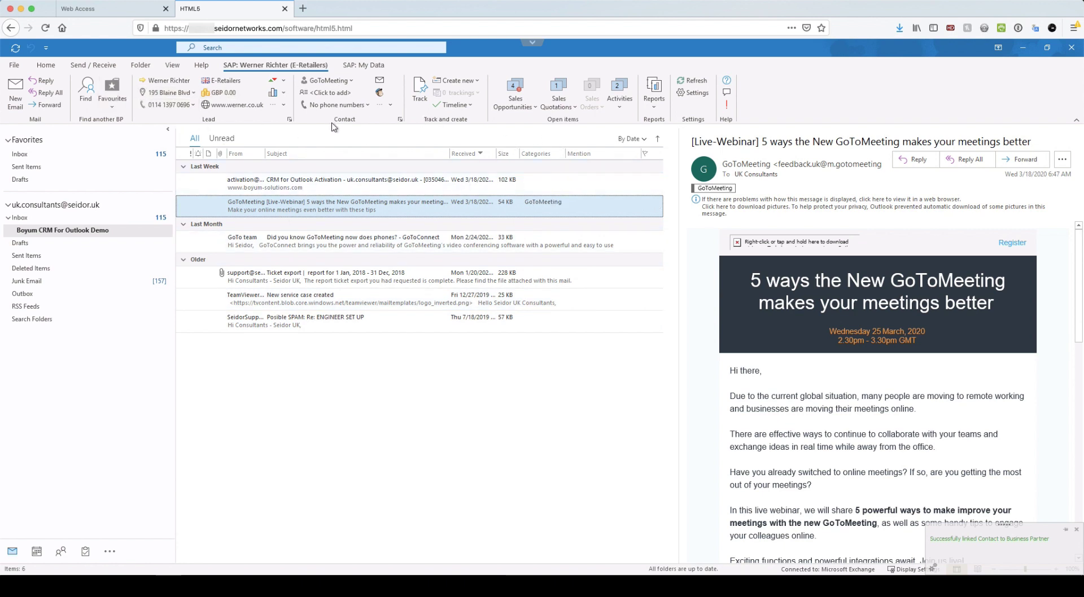
mouse_move(171, 83)
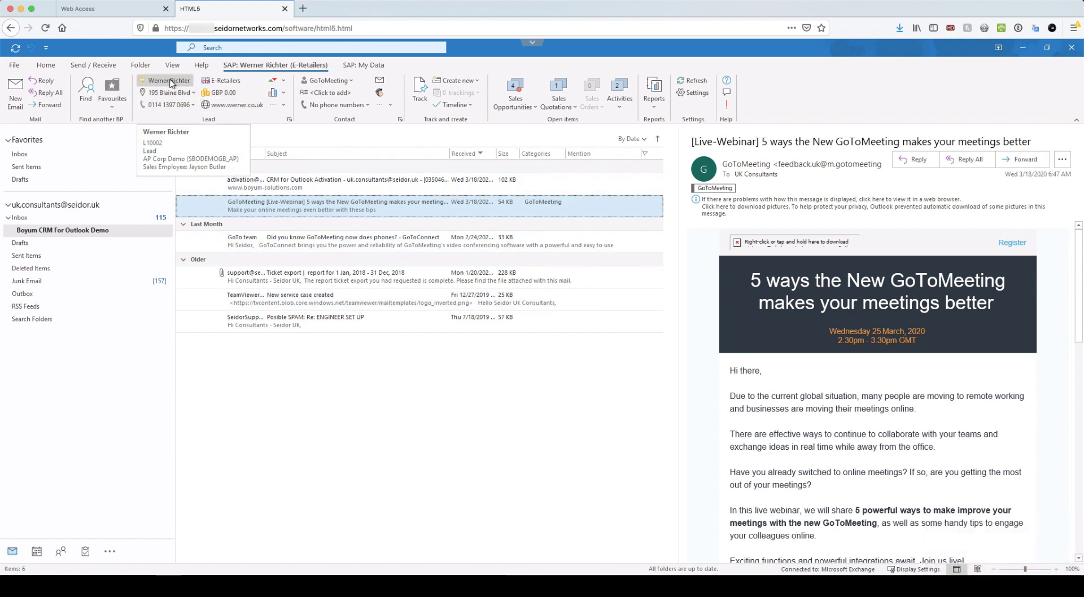
left_click(273, 81)
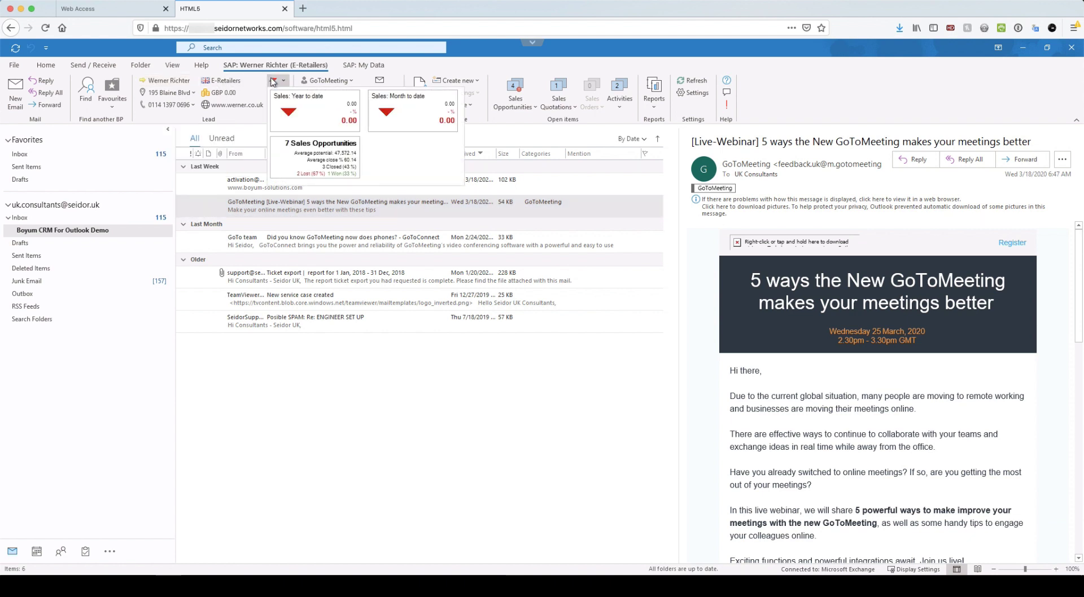
left_click(273, 81)
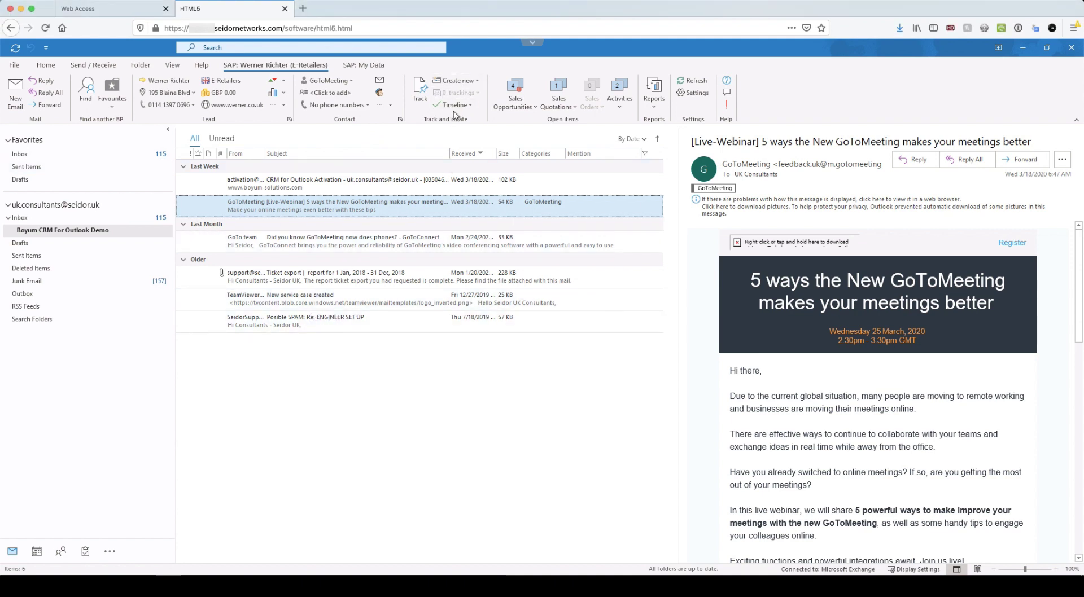
Step: Review the timelines of Underwoods Electrical Ltd and Acme Ltd through the ENGINEER SET UP and "New service case created" emails
left_click(398, 319)
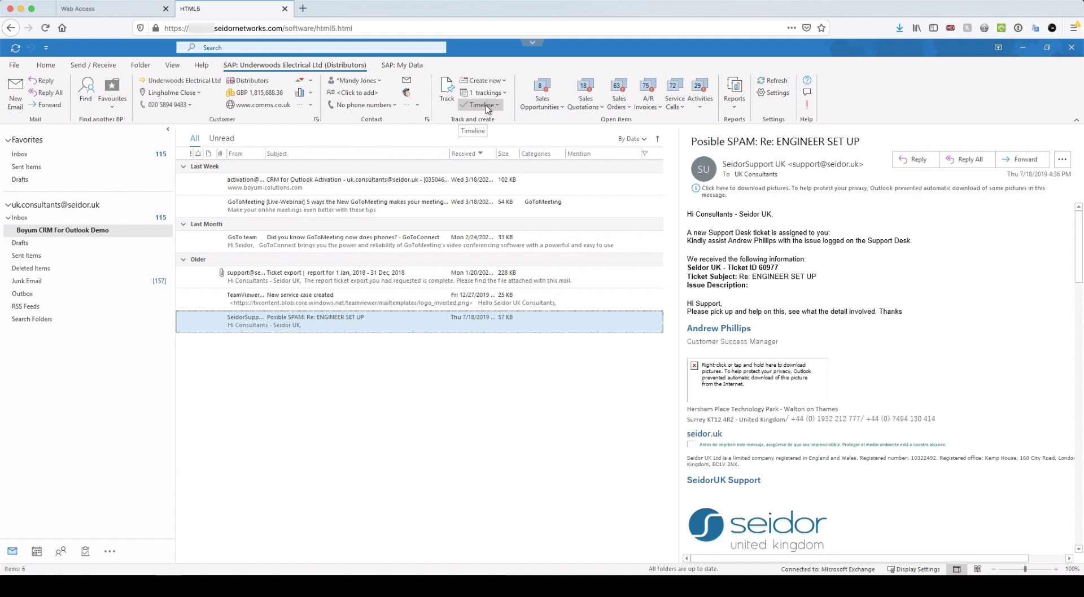
left_click(485, 105)
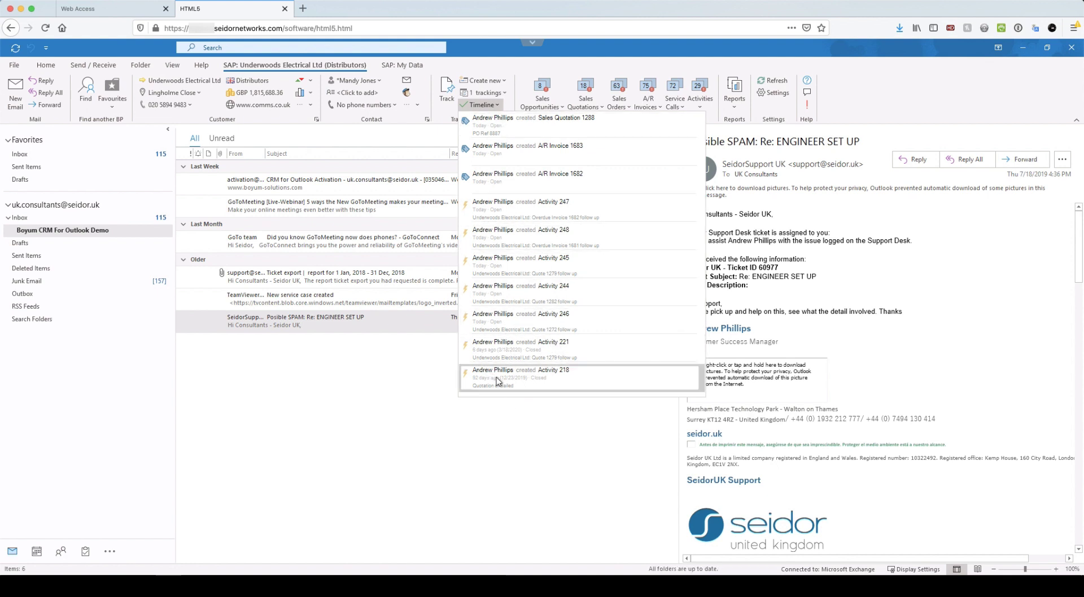
left_click(393, 306)
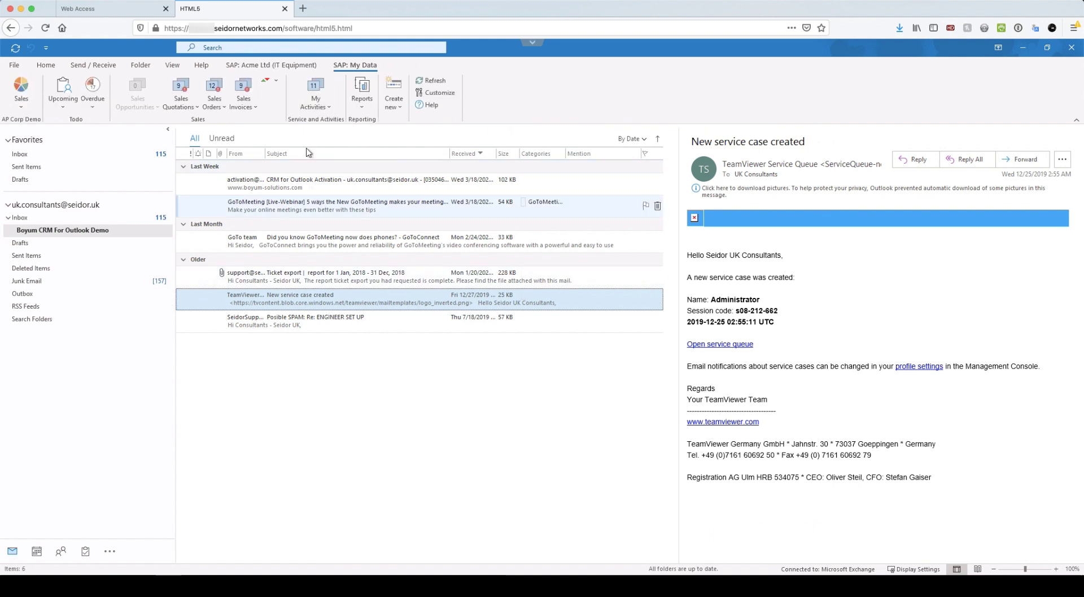
left_click(277, 64)
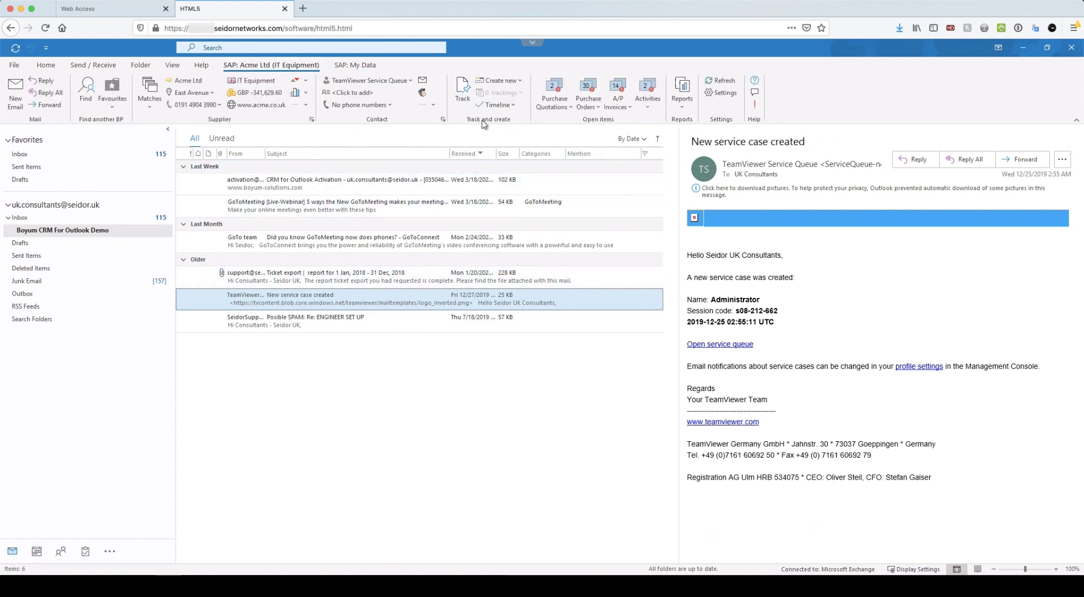
left_click(508, 105)
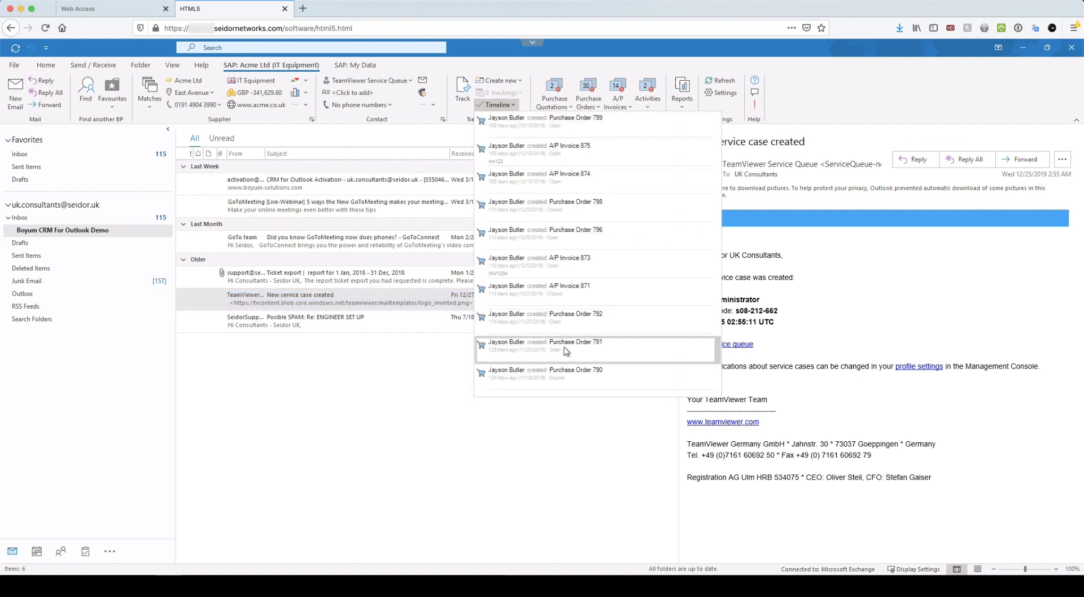
left_click(400, 285)
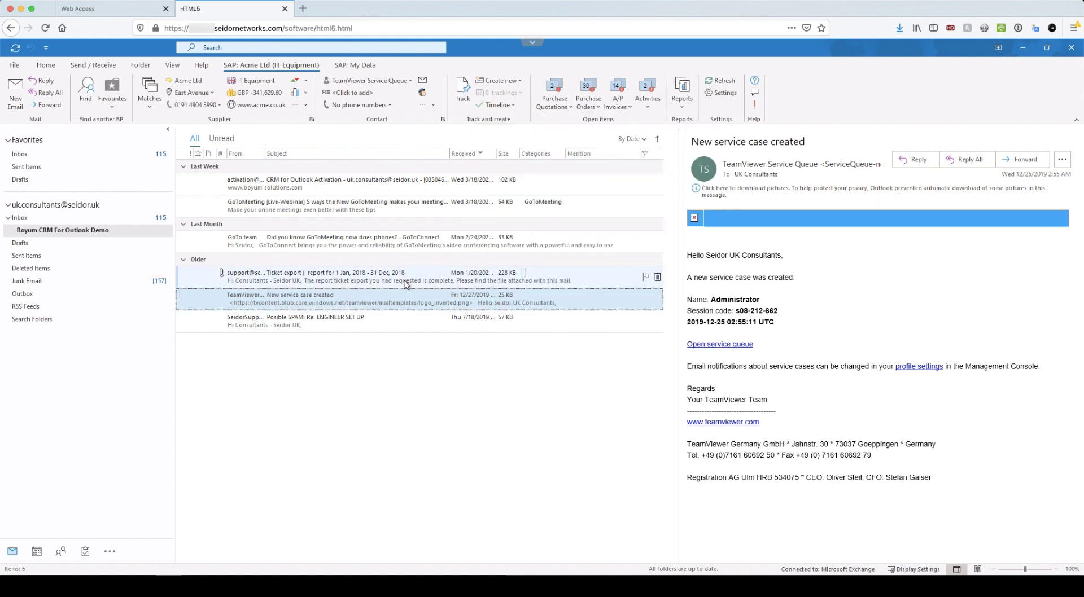
Step: Run the Open Opportunities report for Underwoods Electrical Ltd from the ENGINEER SET UP email and widen the report window
left_click(411, 282)
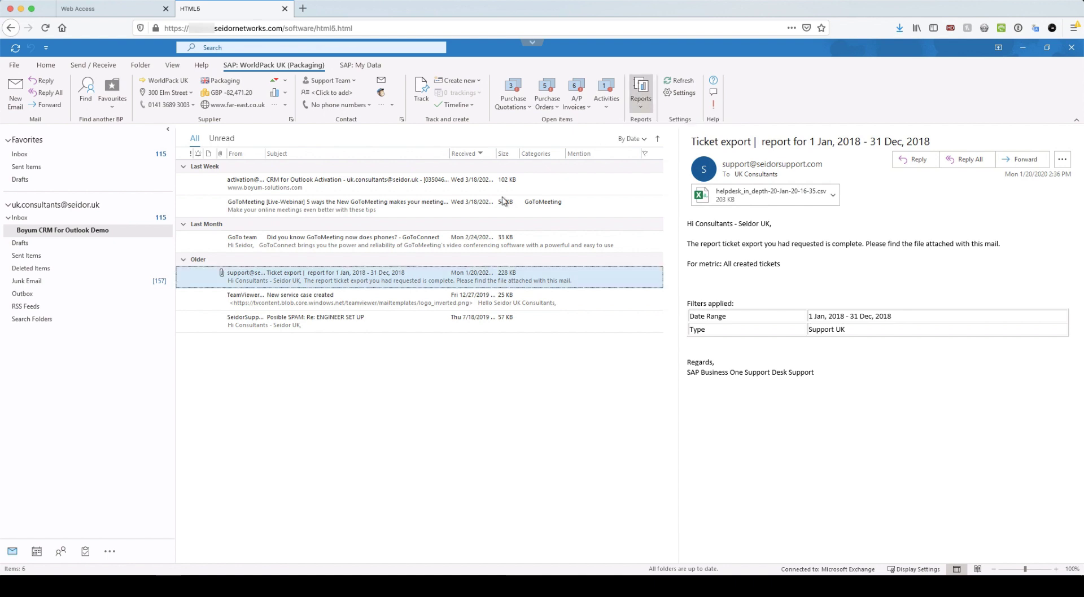
left_click(329, 317)
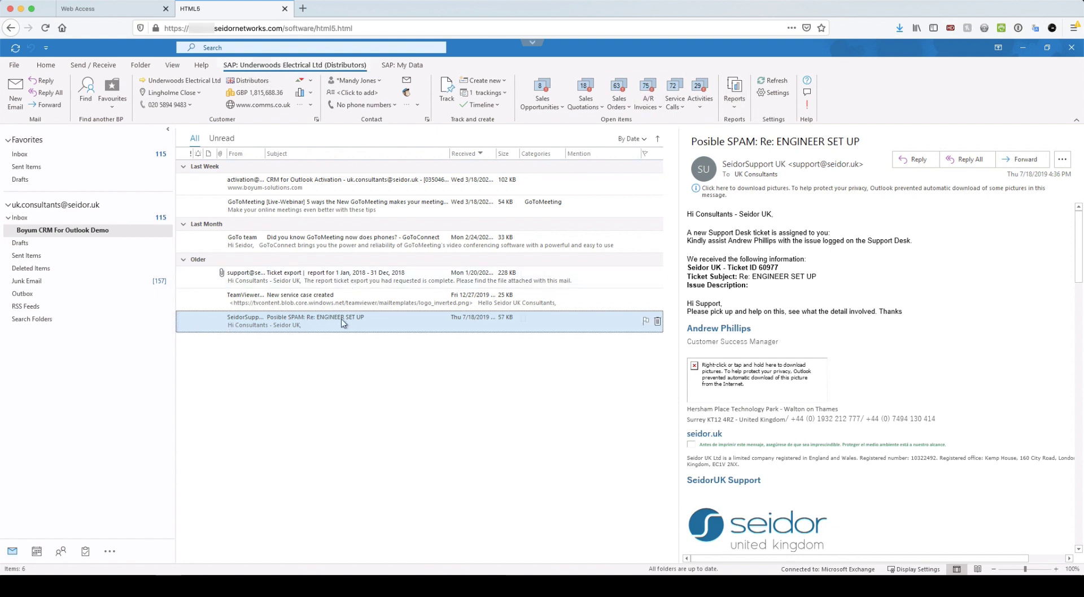
left_click(730, 101)
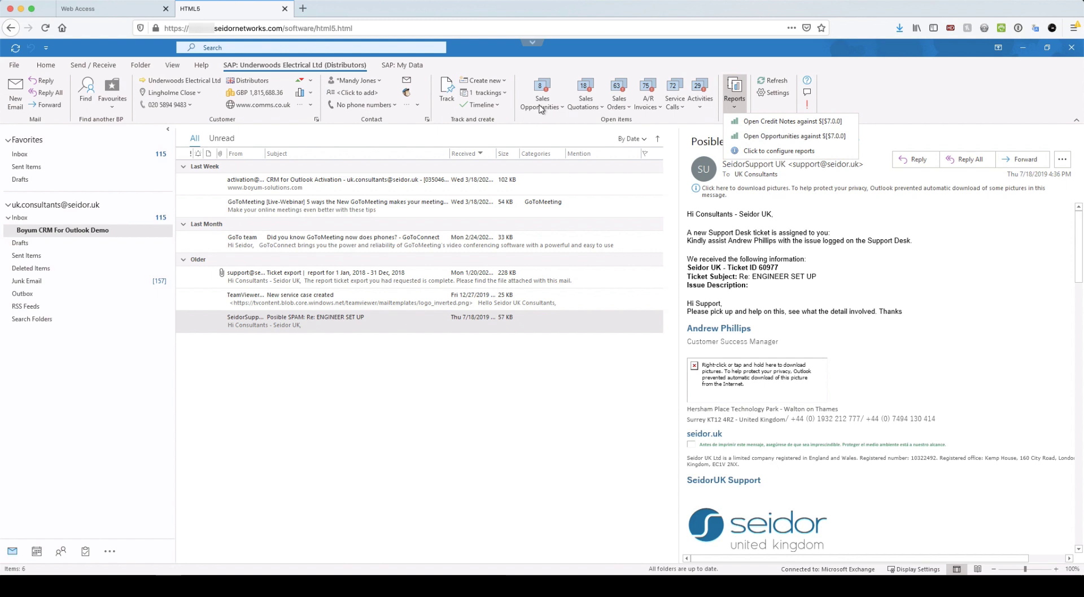
left_click(775, 136)
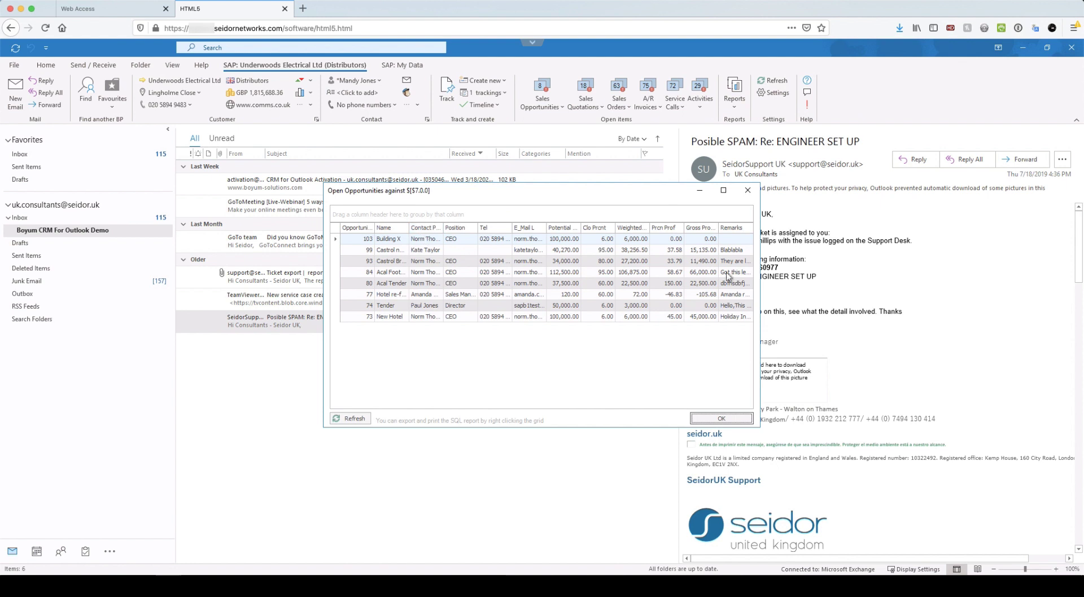
left_click_drag(759, 365, 988, 359)
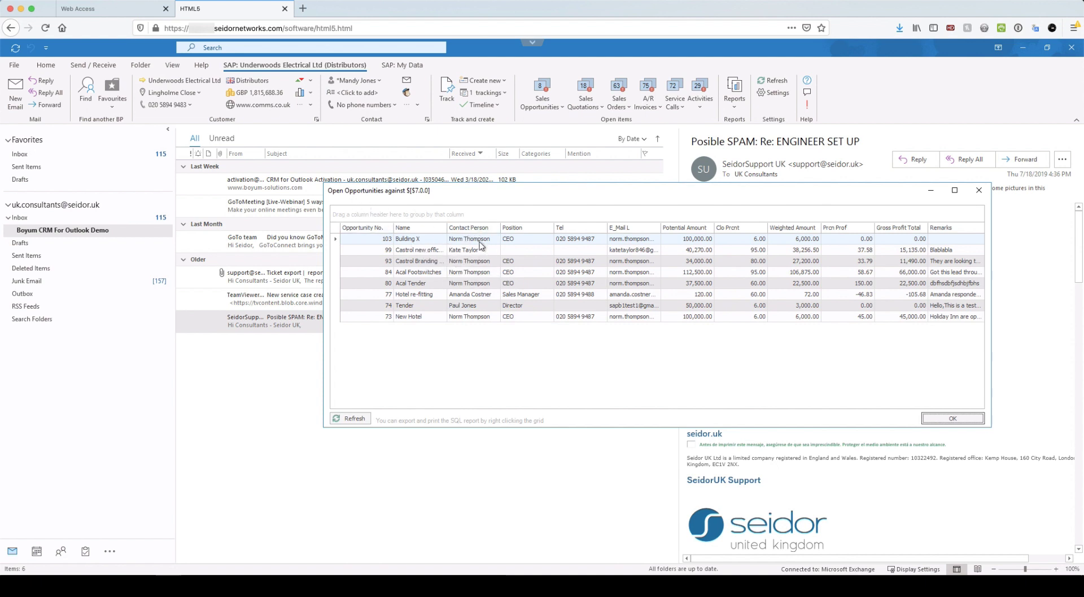
Step: Group the Open Opportunities report by Contact Person, expand all the groups to read their opportunities, and close the report
left_click_drag(468, 231, 389, 211)
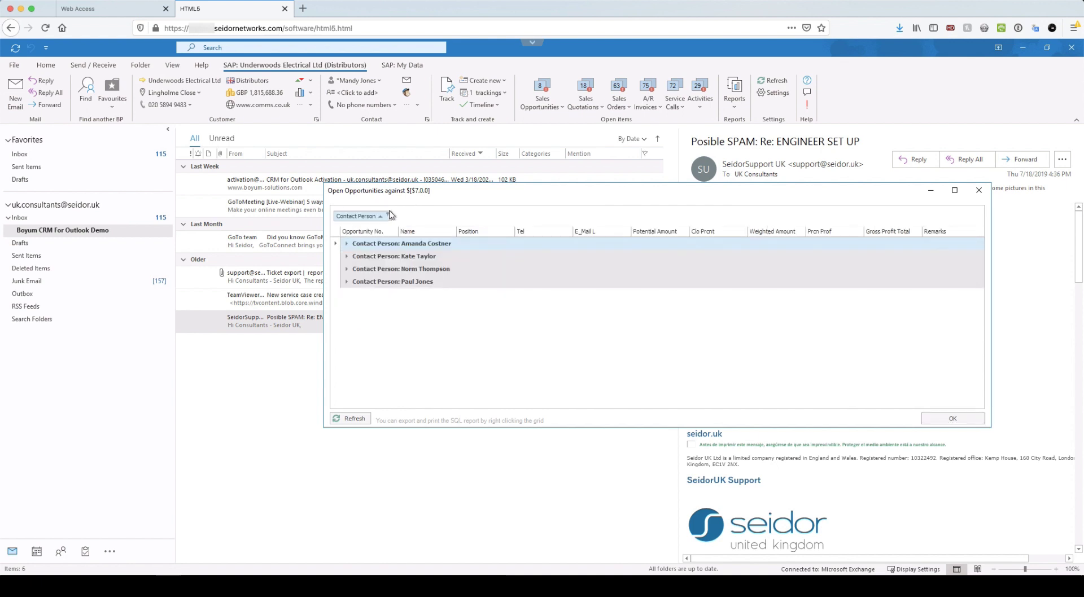
left_click(346, 256)
left_click(347, 281)
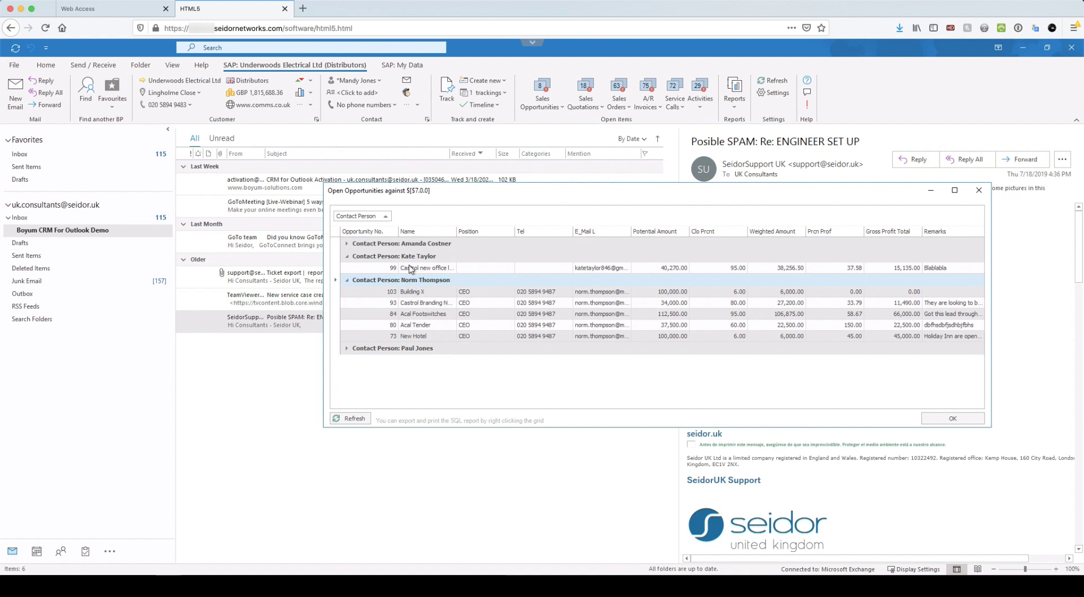
left_click(346, 348)
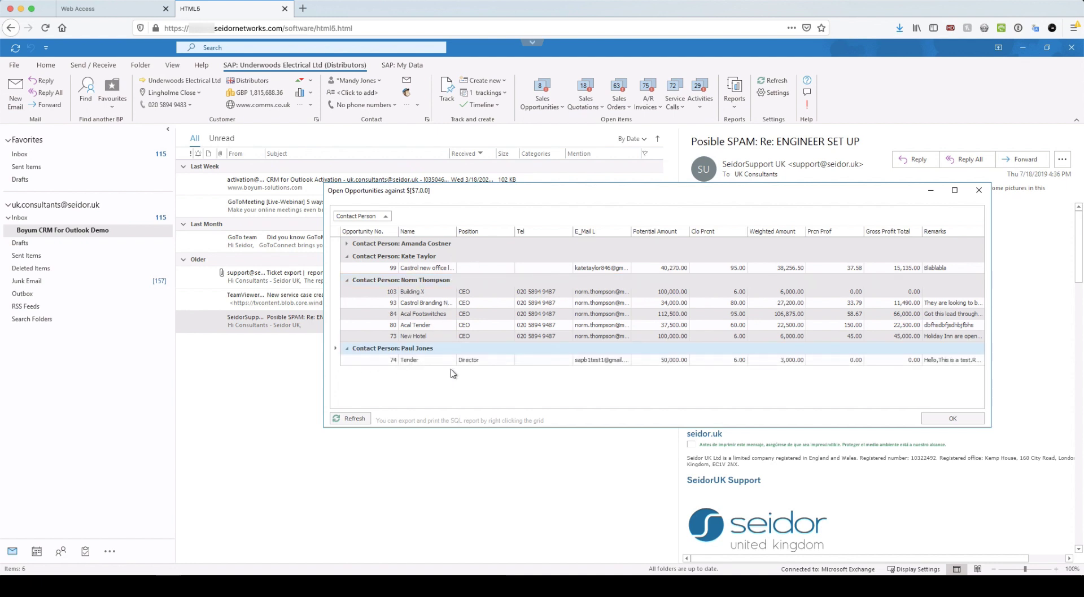
left_click(347, 244)
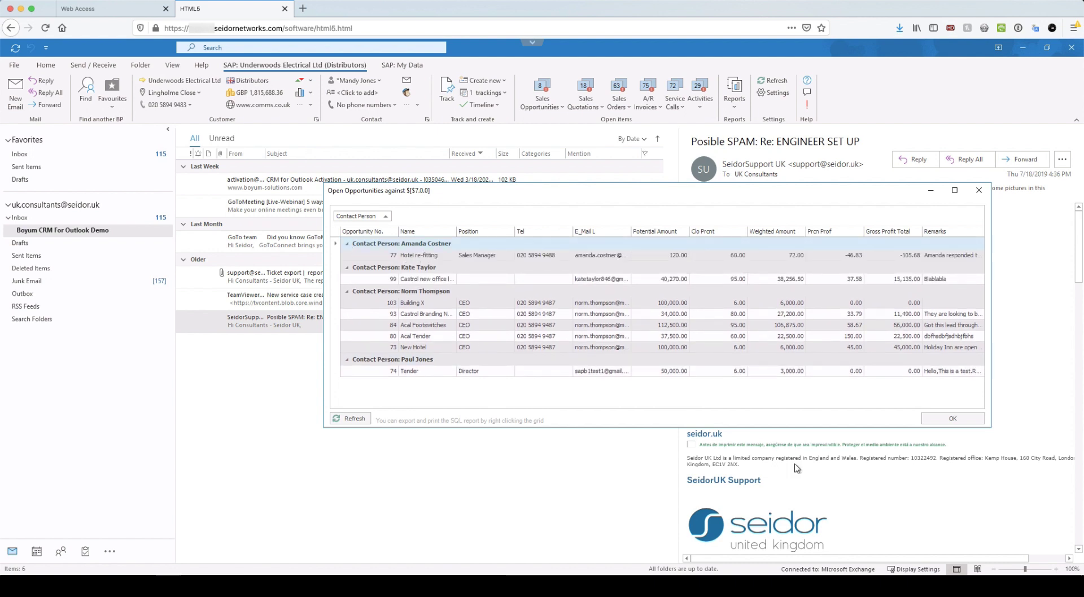
left_click(958, 418)
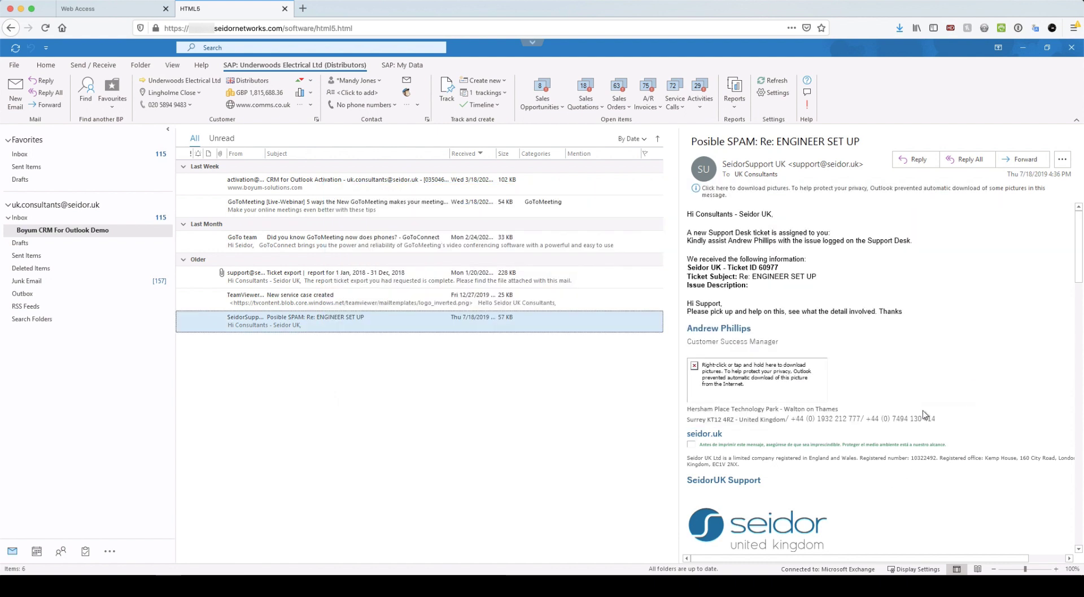
Step: Add the "Last 25 purchased items against current Business Partner" report (UF-102) in Grid view to the report configuration and save it
left_click(734, 90)
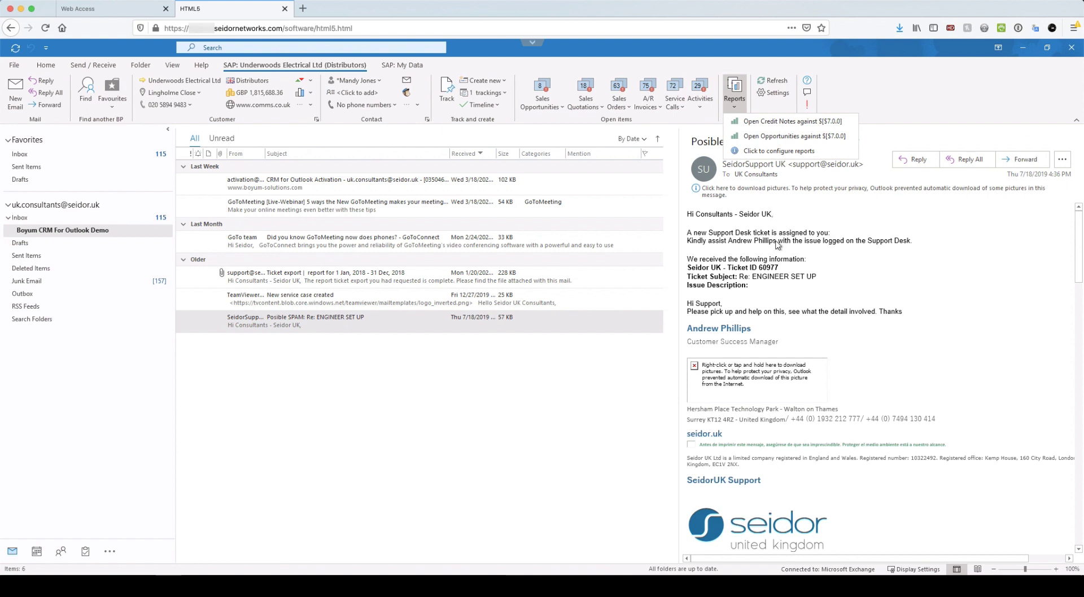
left_click(765, 150)
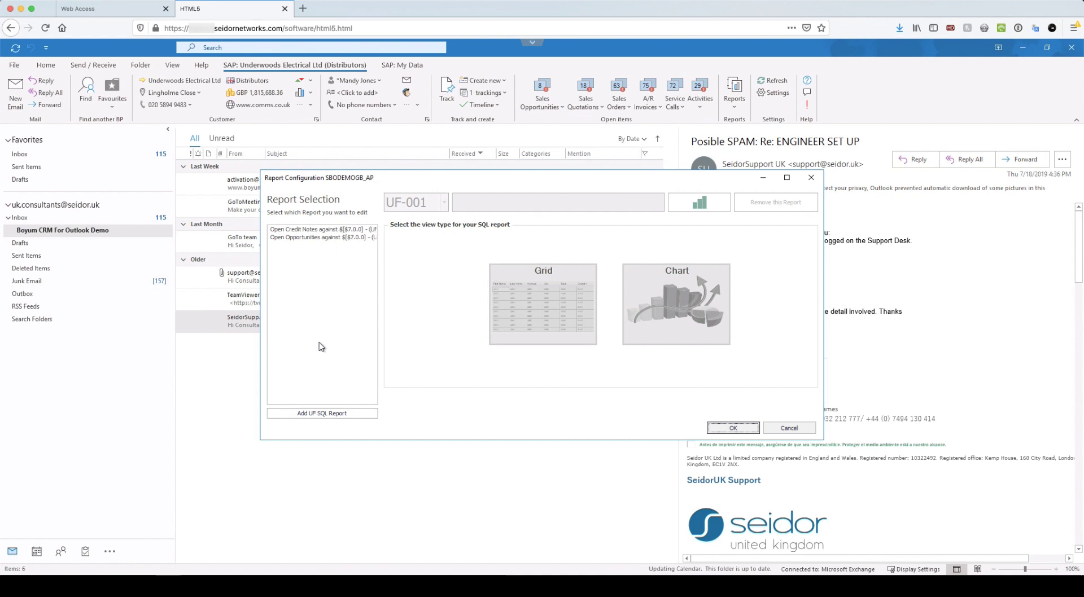
left_click(322, 414)
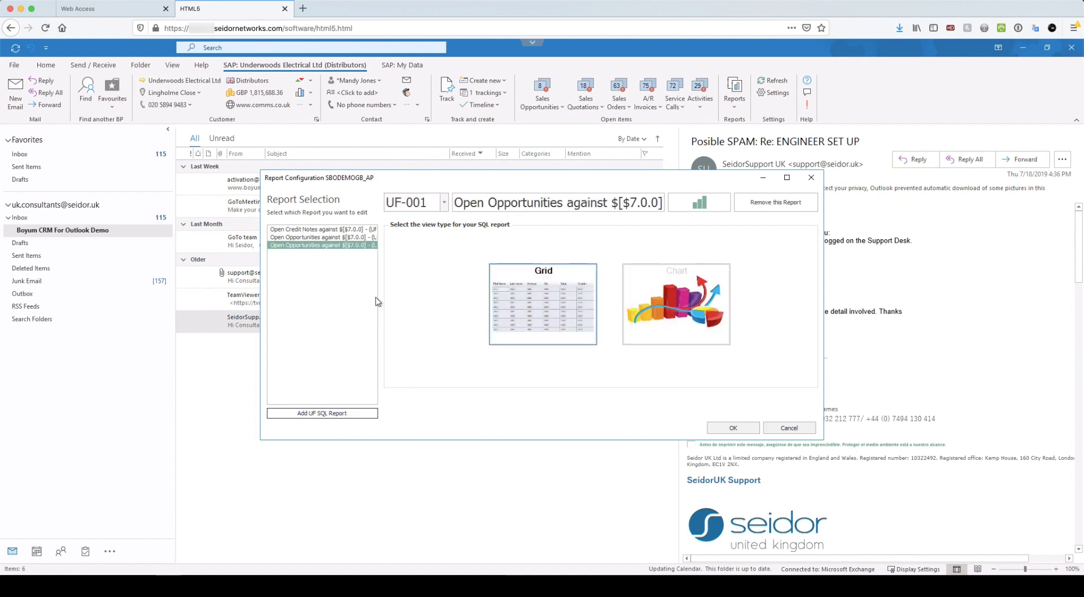
left_click(444, 202)
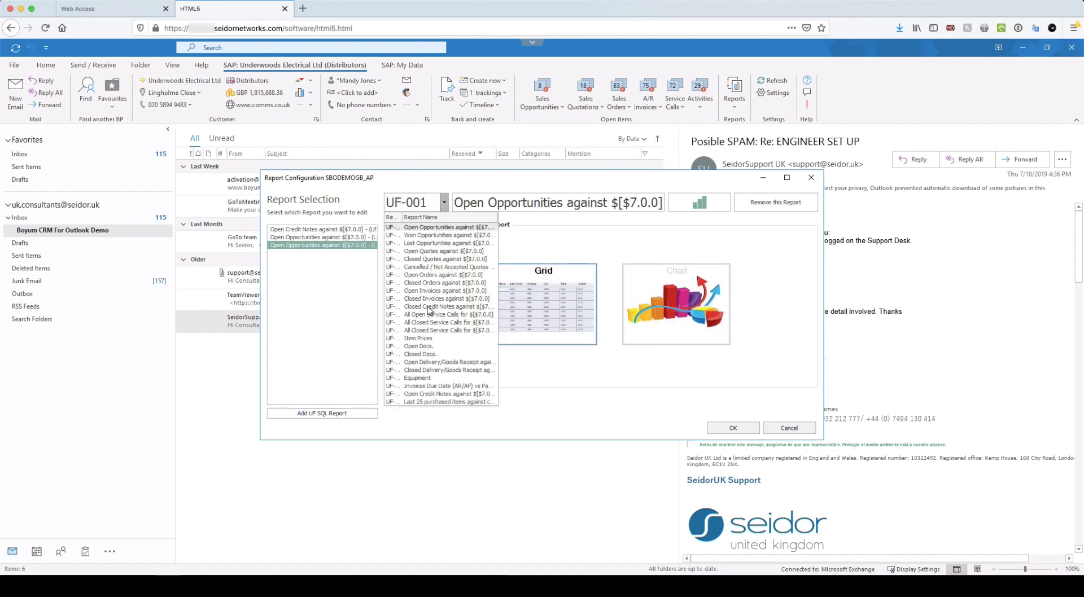
left_click(445, 401)
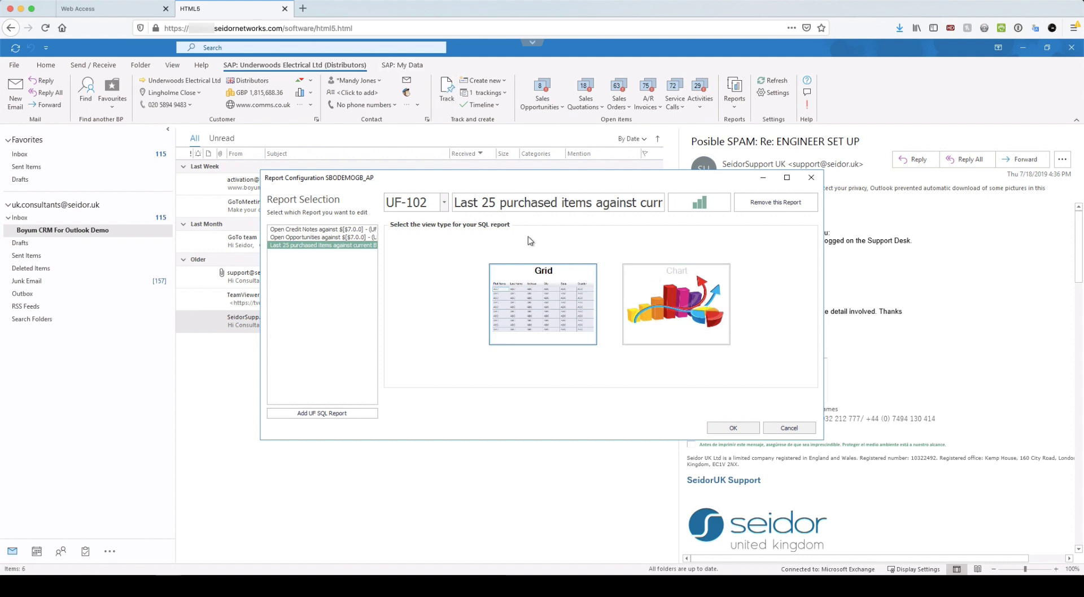
left_click(733, 428)
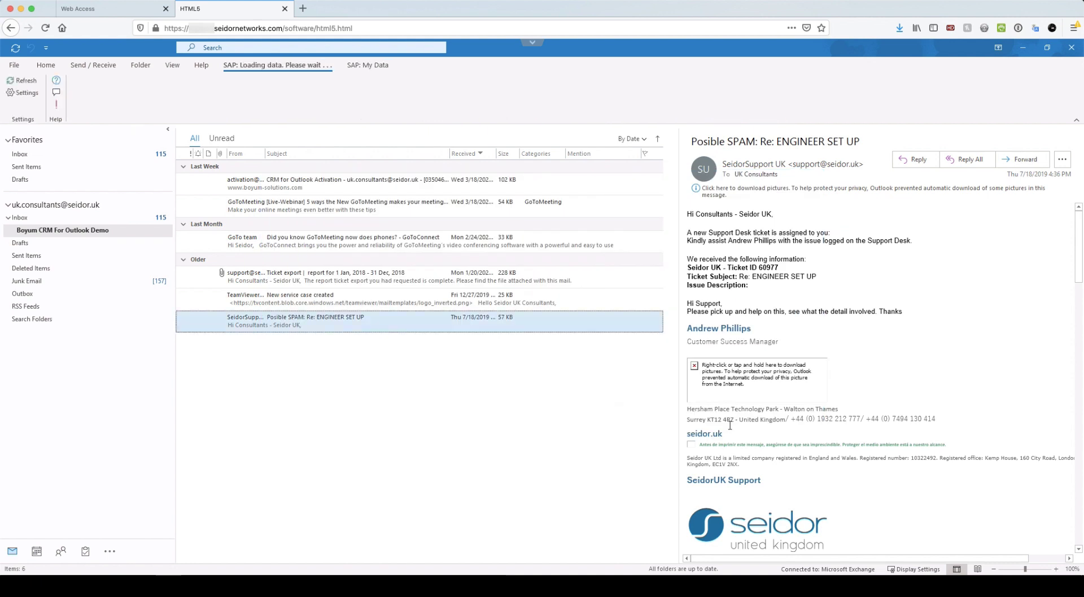
Step: Reload Underwoods Electrical Ltd from the ENGINEER SET UP email, run its Last 25 purchased items report, and widen the report window
left_click(371, 309)
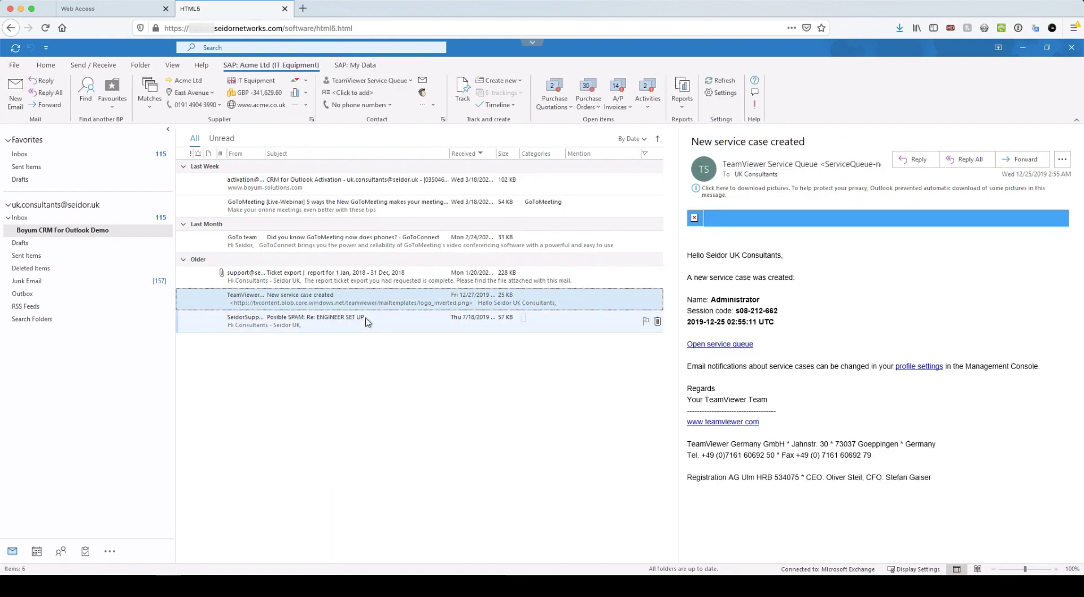
left_click(368, 322)
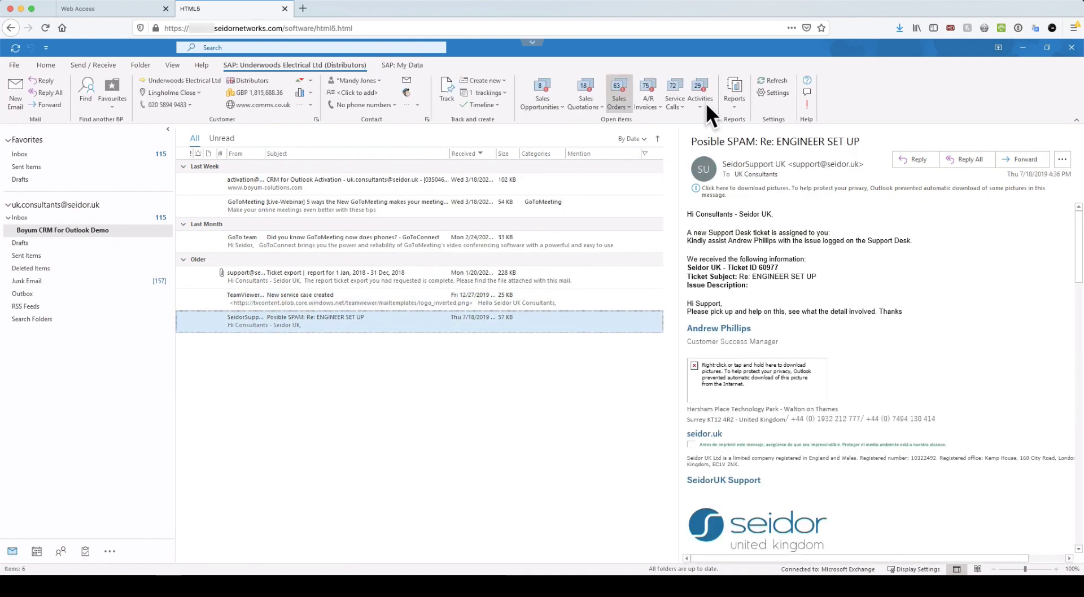
left_click(734, 101)
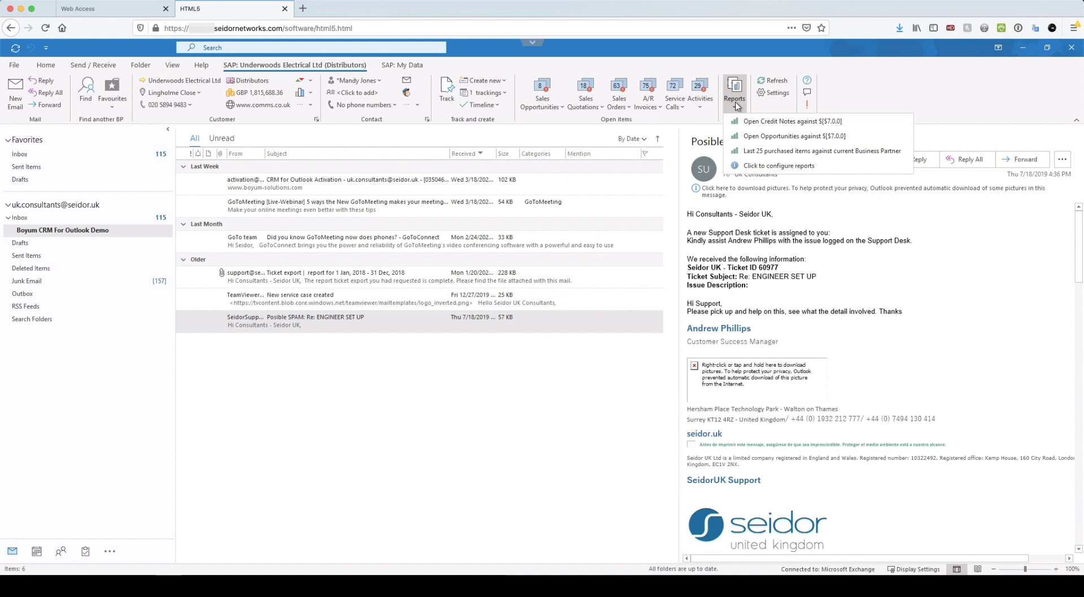
left_click(756, 150)
left_click_drag(516, 201, 451, 203)
left_click_drag(695, 250, 873, 250)
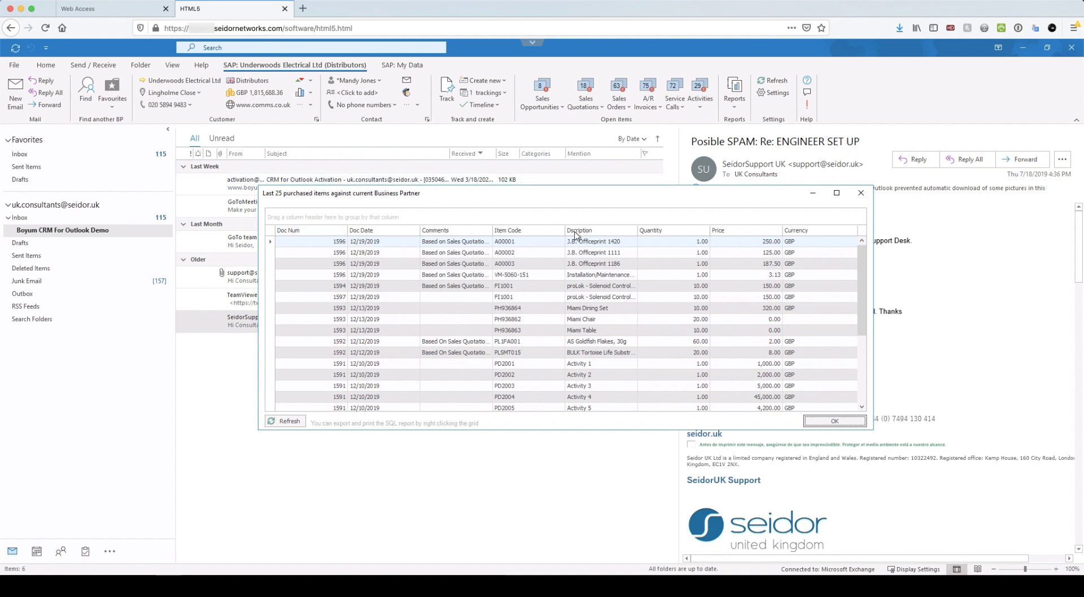
Step: Group the purchased items report by Dscription, expand the Goldfish Flakes, Tortoise Life Substrate and Officeprint 1111 groups, and close it
left_click_drag(593, 233, 527, 220)
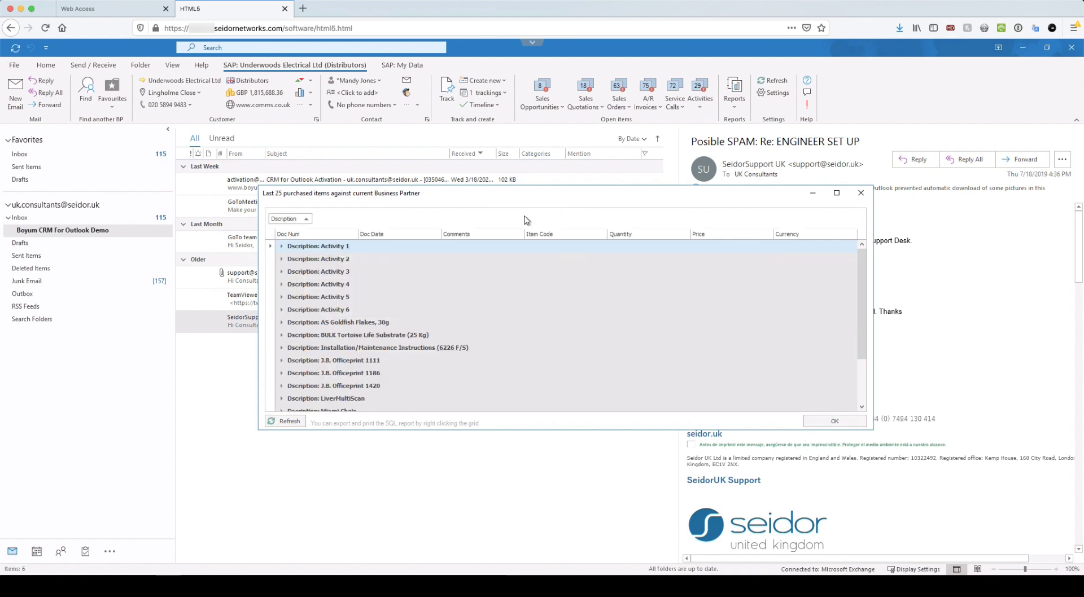
left_click(281, 323)
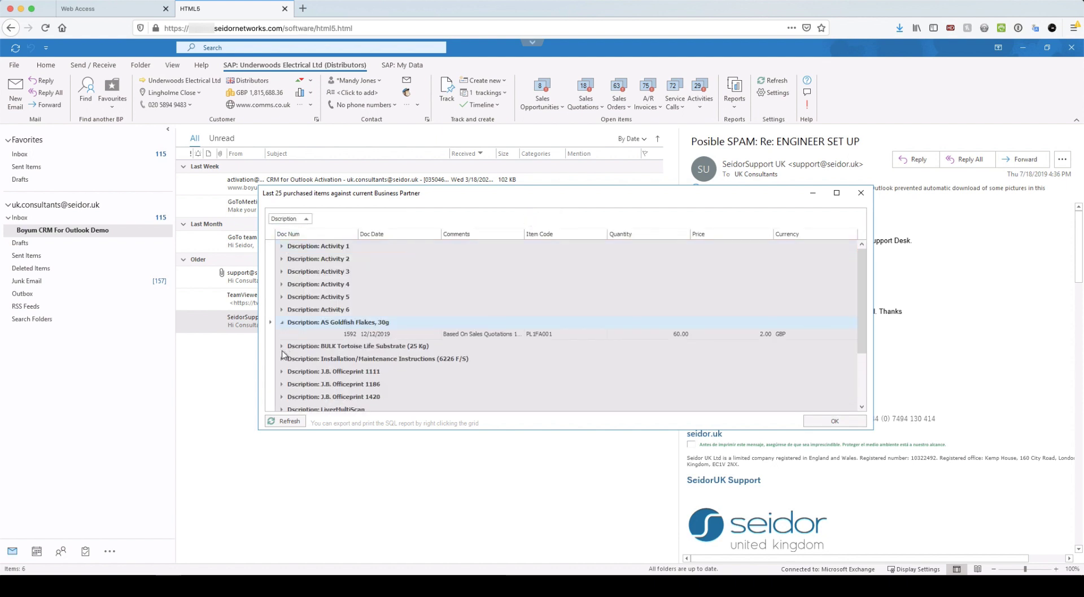
left_click(282, 351)
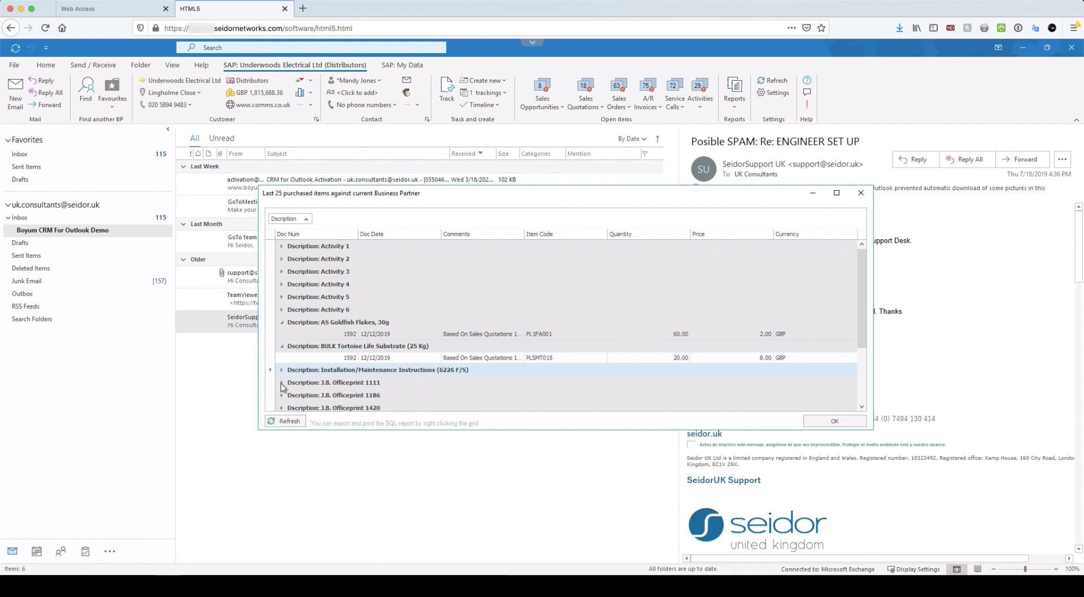
left_click(281, 382)
scroll(337, 386, "down", 3)
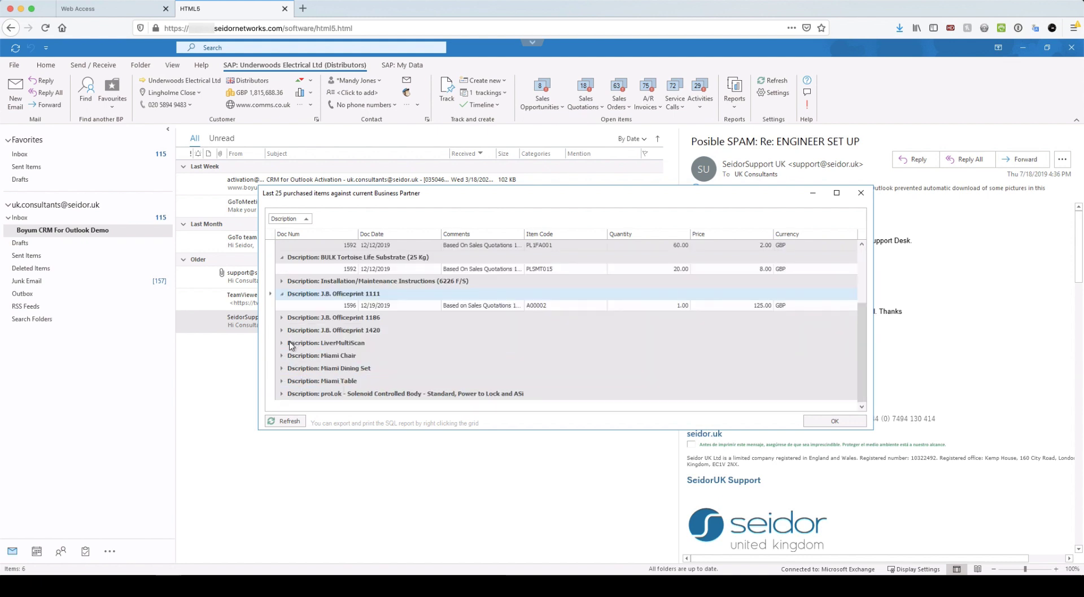
left_click(834, 421)
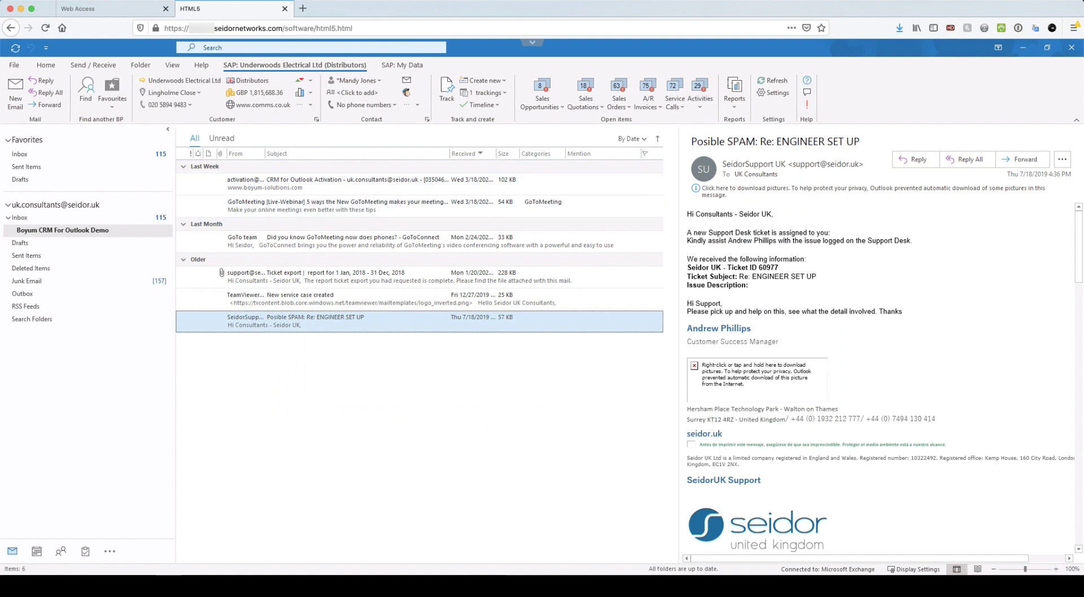
Step: Open the CRM for Outlook settings and review the General options for ribbon, language, caching and navigation
left_click(466, 363)
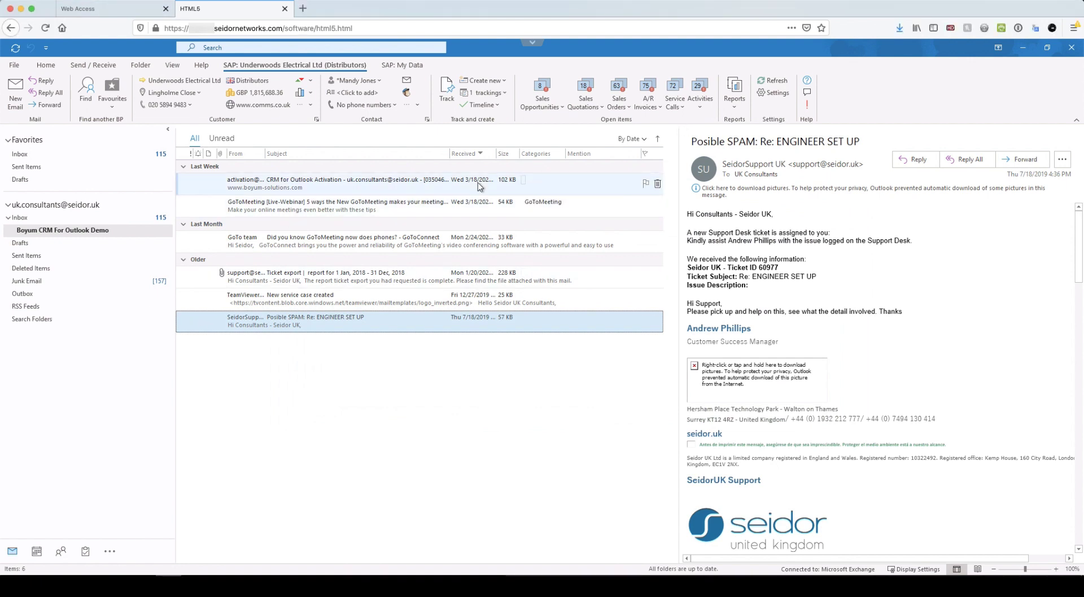
left_click(775, 93)
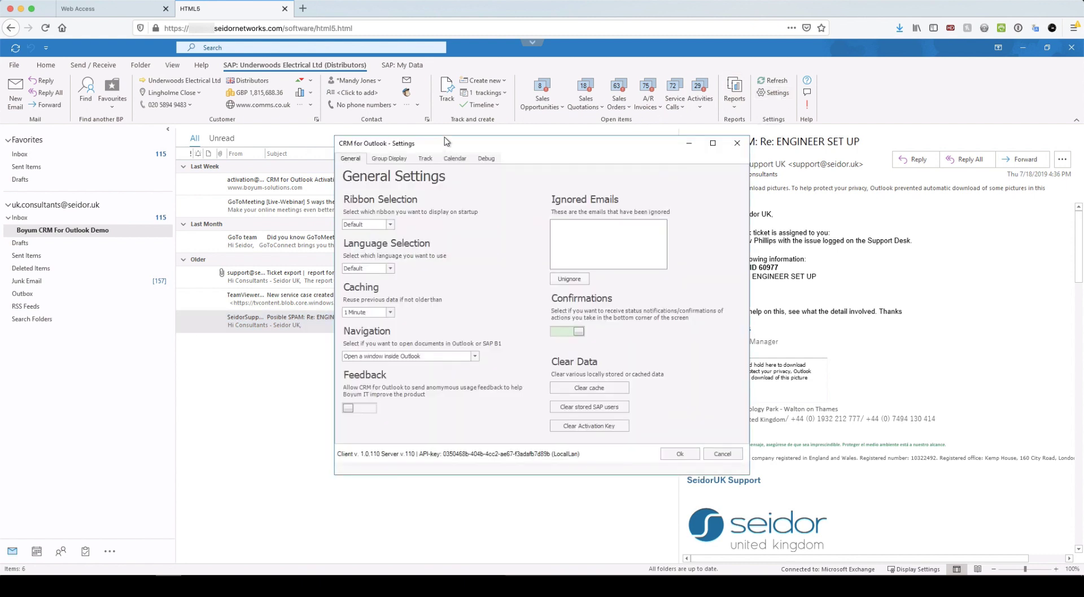
left_click_drag(430, 140, 299, 135)
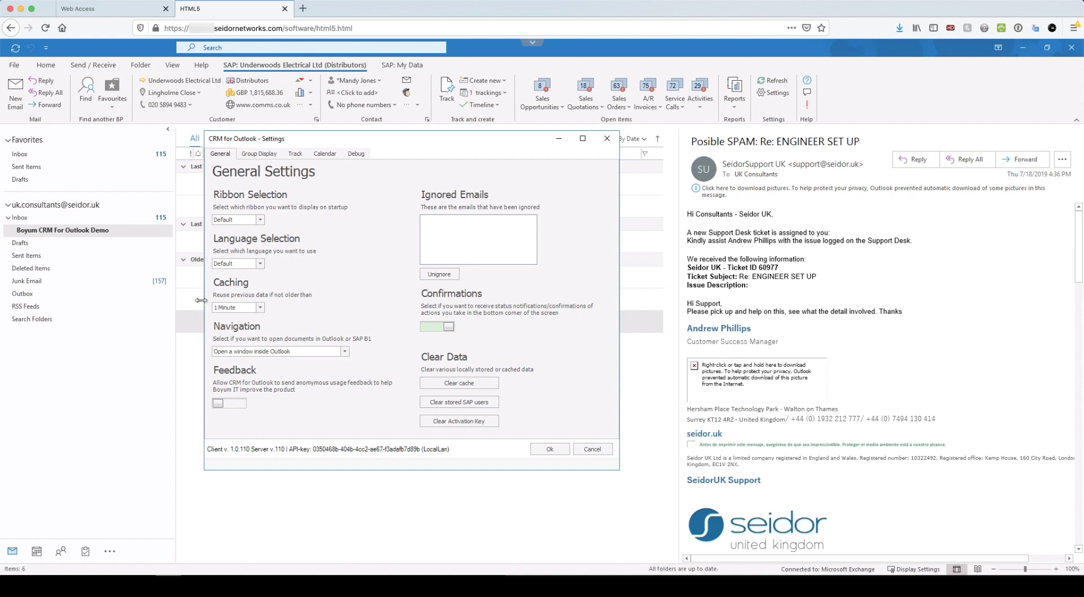
Step: Toggle the purchase quotation, purchase order, purchase invoice and activity options for the Open Items group in the display settings
left_click(260, 153)
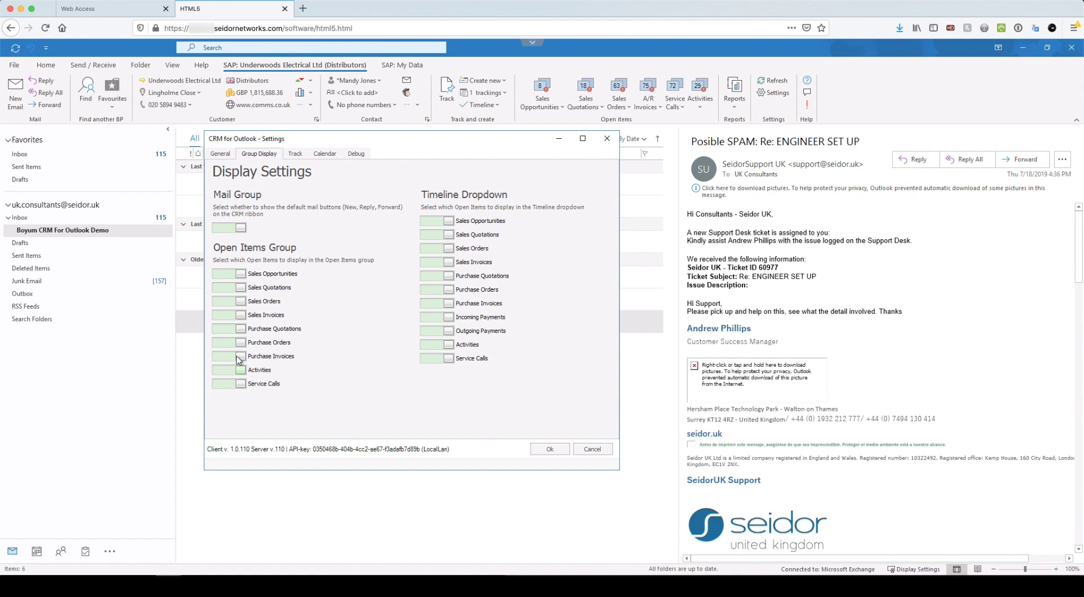
left_click(231, 328)
left_click(231, 342)
left_click(232, 358)
left_click(238, 369)
left_click(240, 342)
Step: Review the Activity on Track options and the calendar synchronization settings, and save the CRM for Outlook settings
left_click(295, 154)
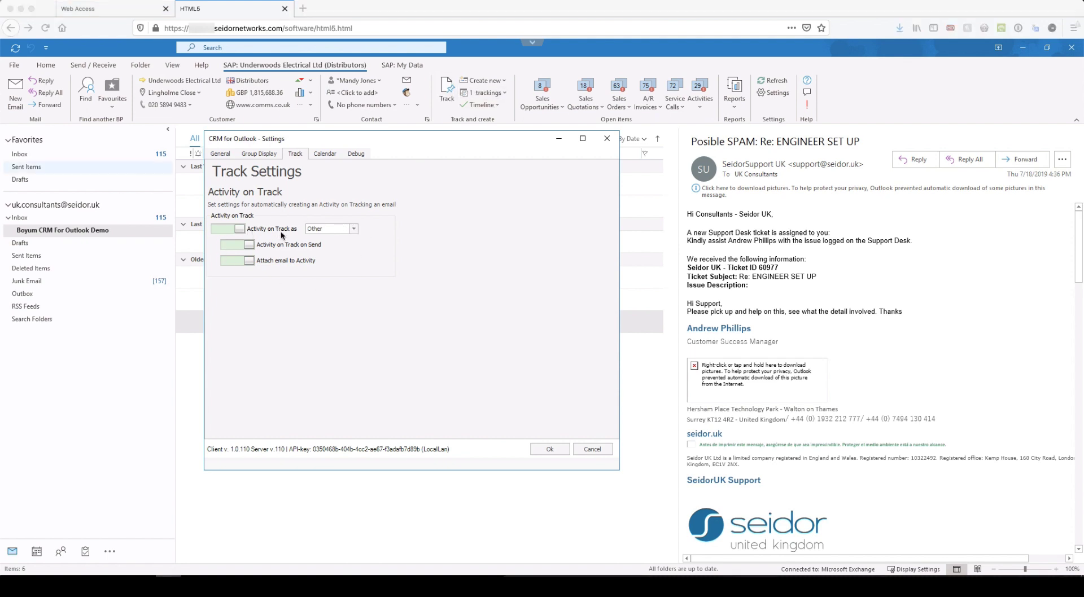
left_click(336, 226)
left_click(411, 227)
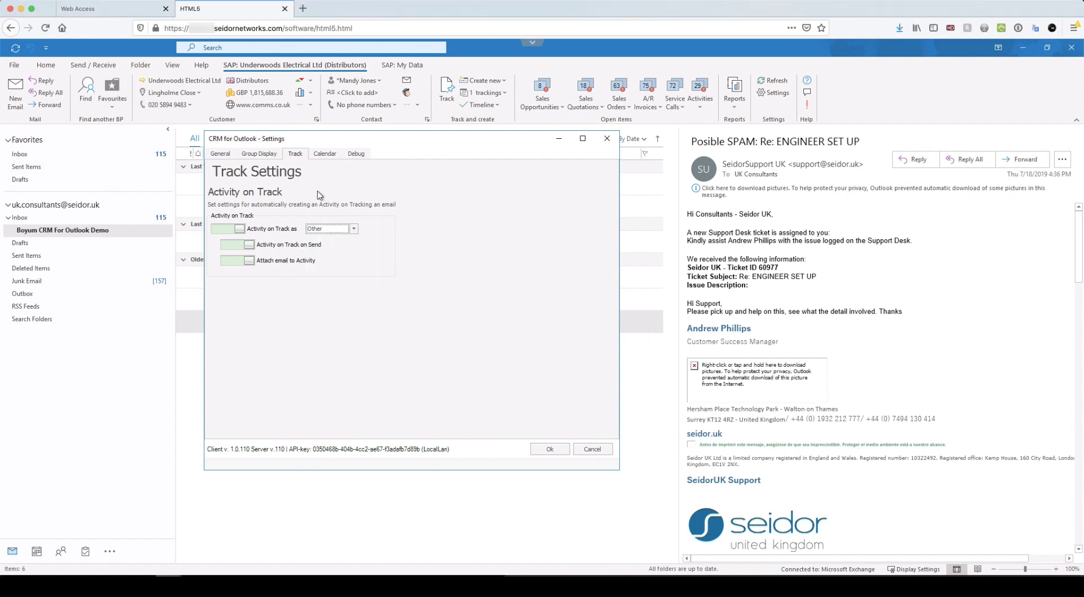
left_click(325, 154)
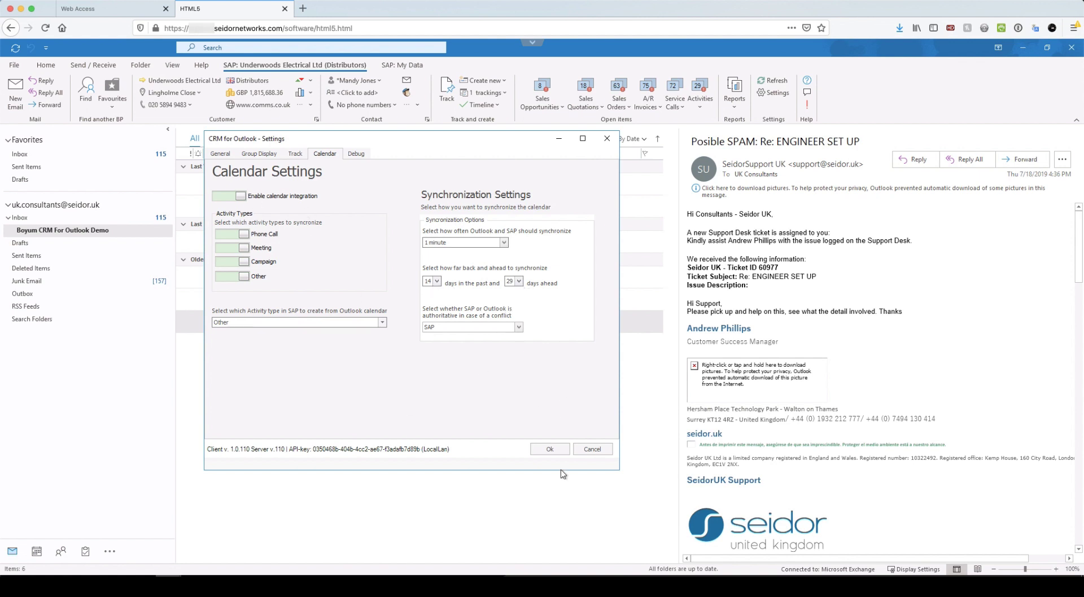
left_click(550, 450)
left_click(550, 448)
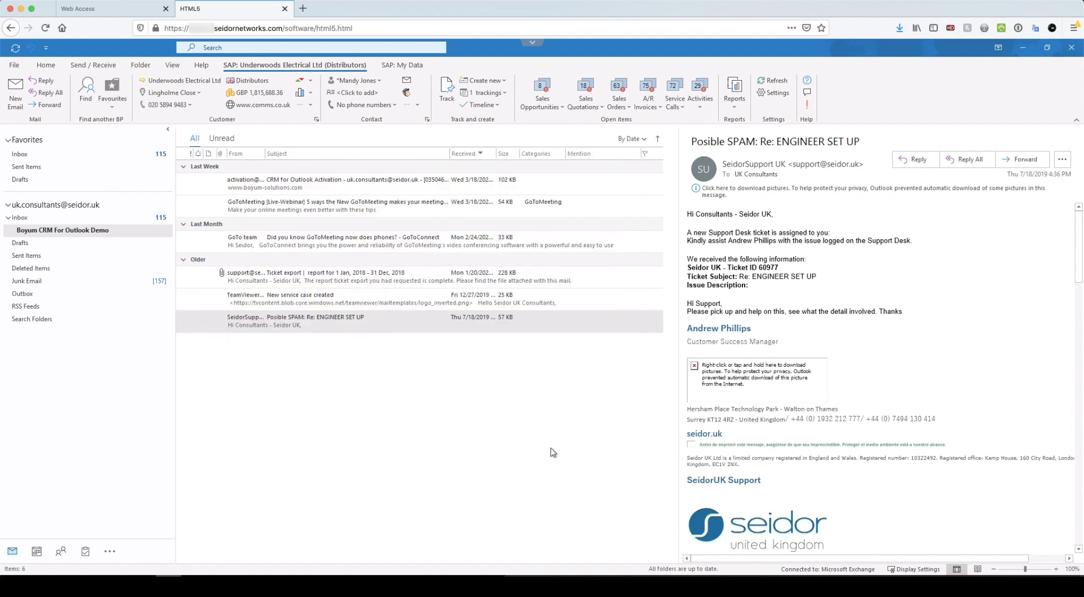
Step: Switch to SAP Business One, e-mail the open sales quotation for Underwoods Electrical Ltd, and view the activities linked to it
left_click(37, 551)
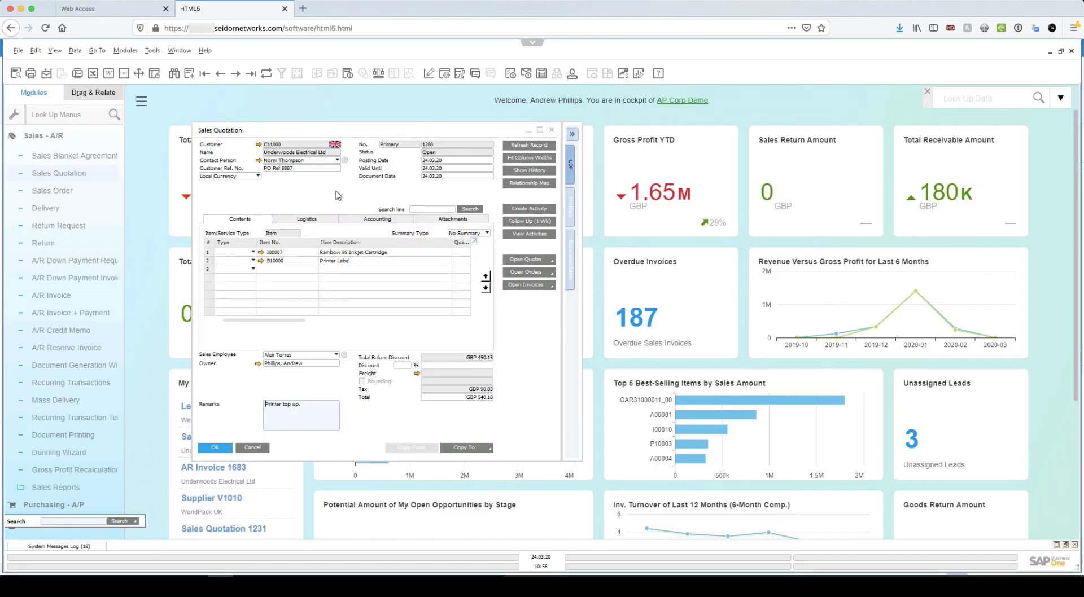
left_click_drag(341, 128, 393, 159)
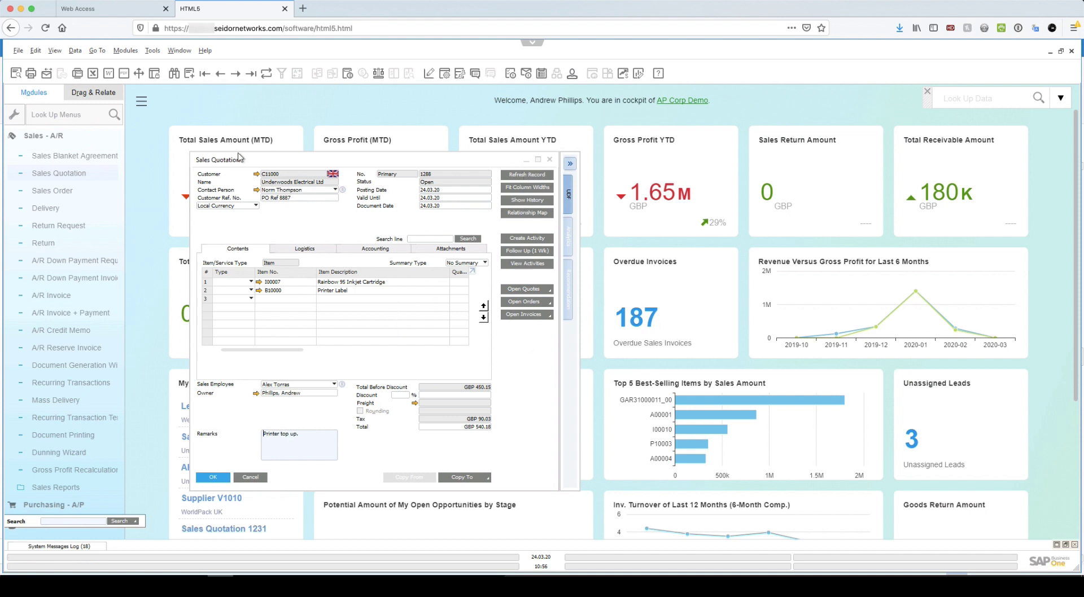
left_click_drag(282, 162, 248, 133)
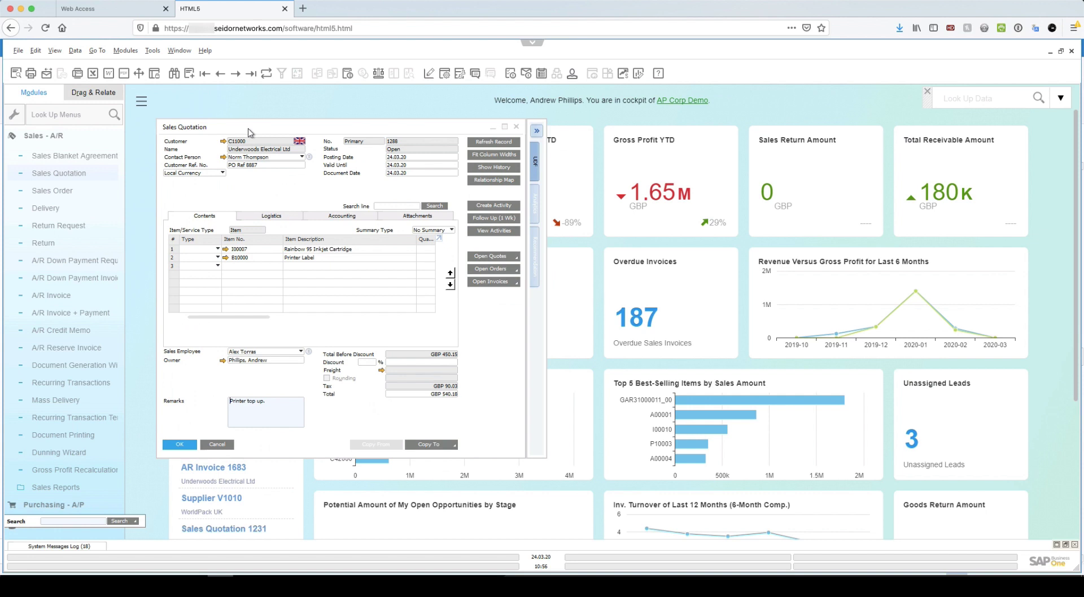
left_click(48, 75)
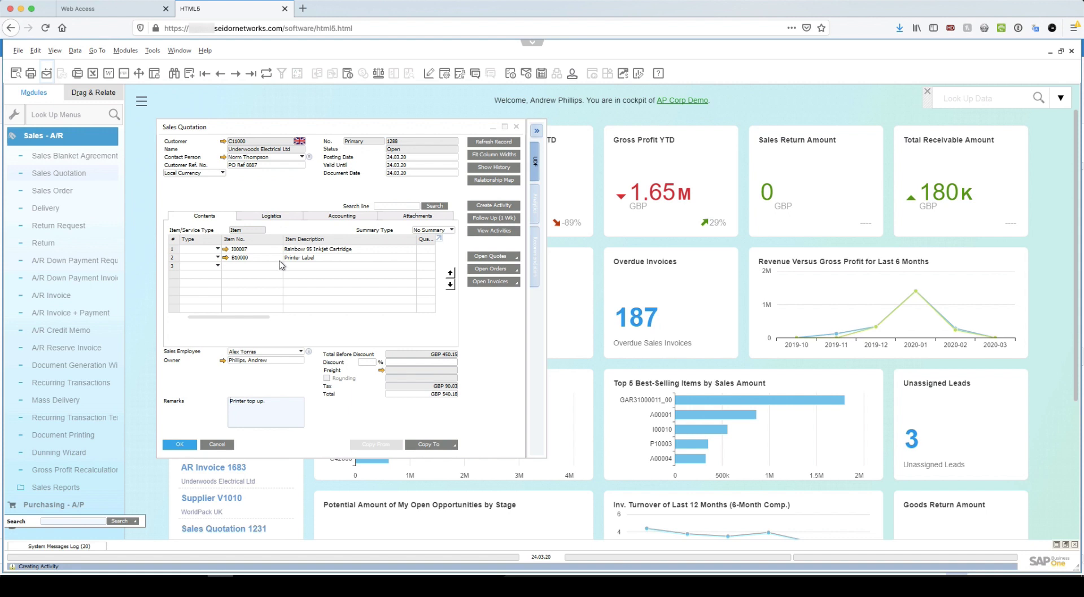
left_click(500, 233)
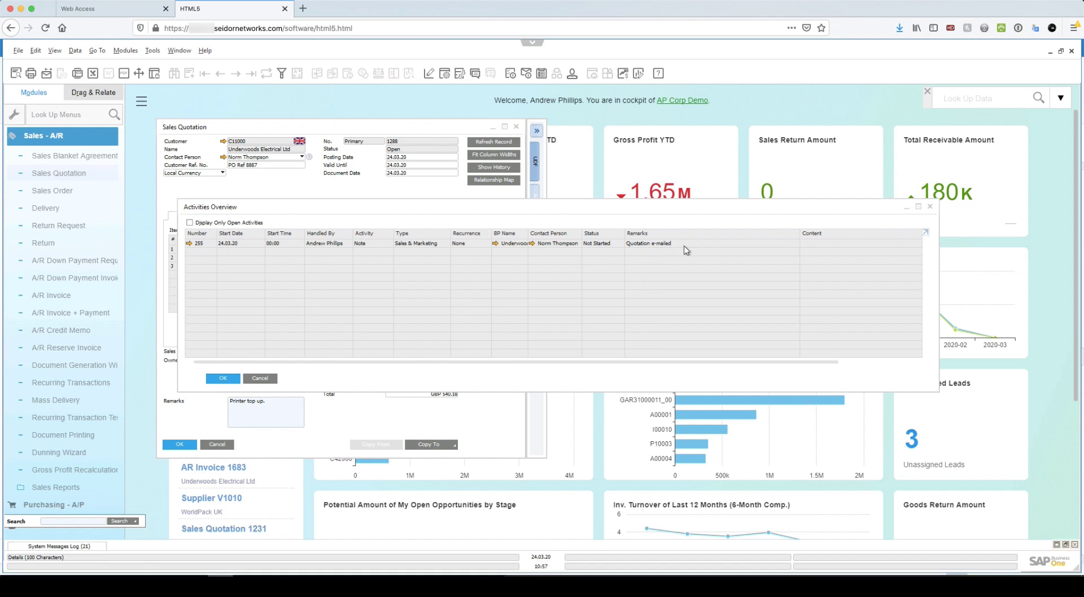
key("Escape")
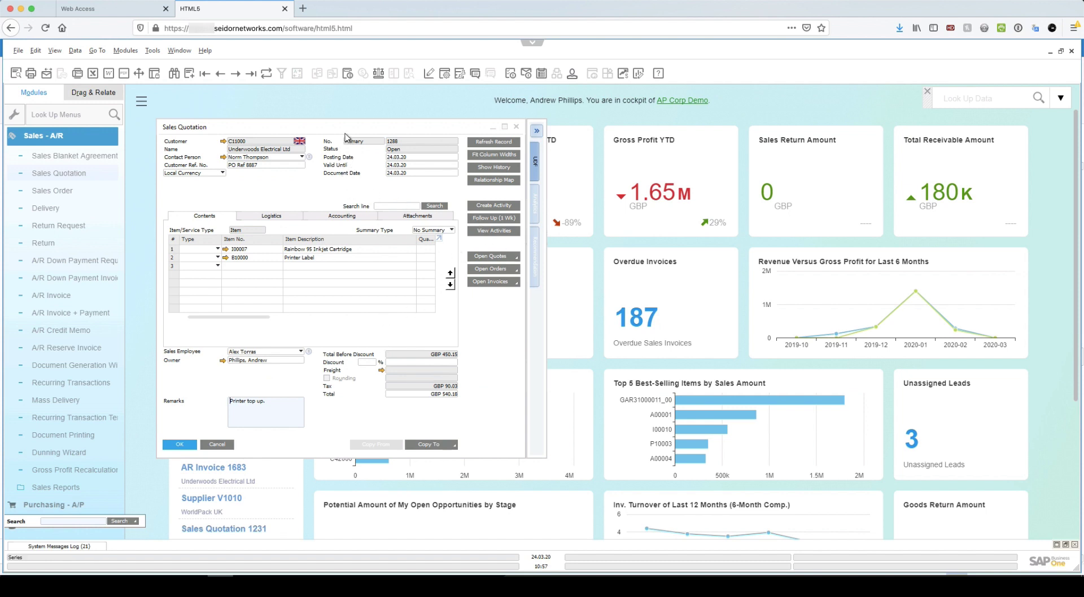
Step: Set the quotation's sales employee to the same person as its owner and save the quotation
left_click_drag(347, 131, 363, 125)
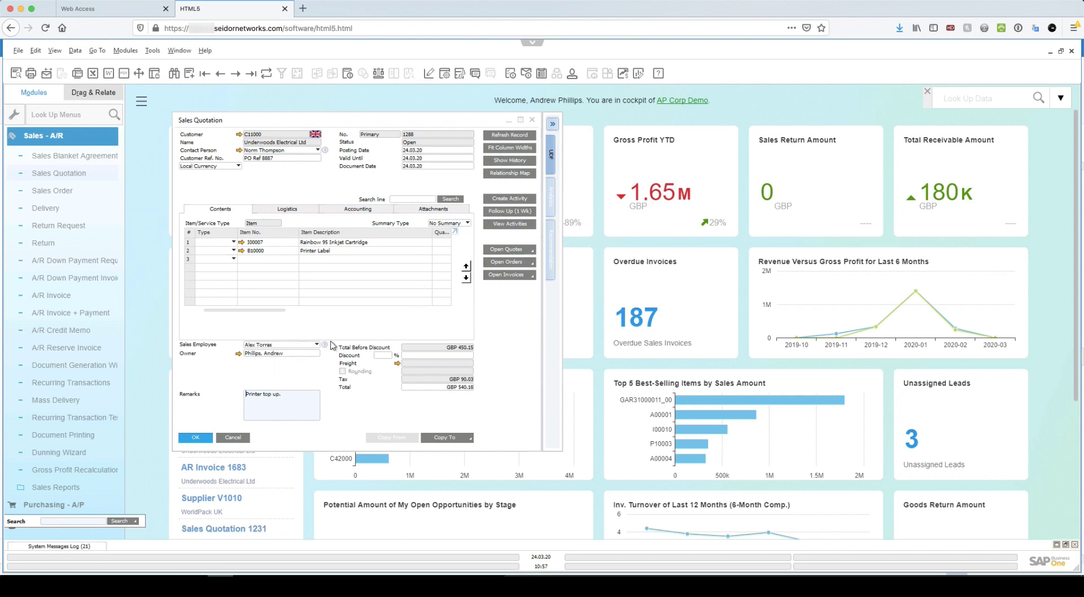
left_click(269, 346)
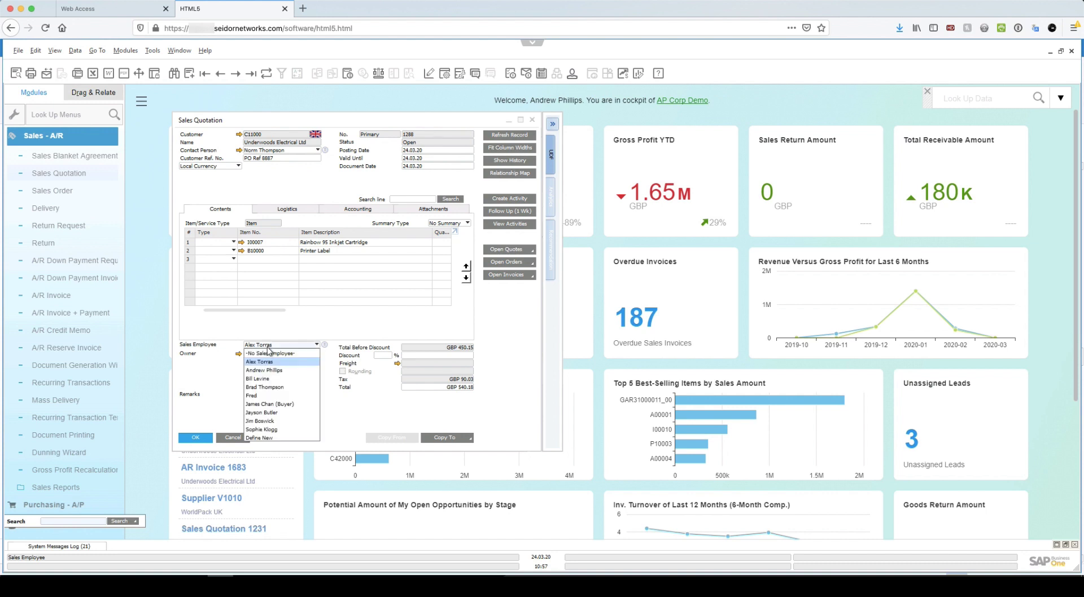
left_click(270, 376)
key("Return")
left_click(196, 438)
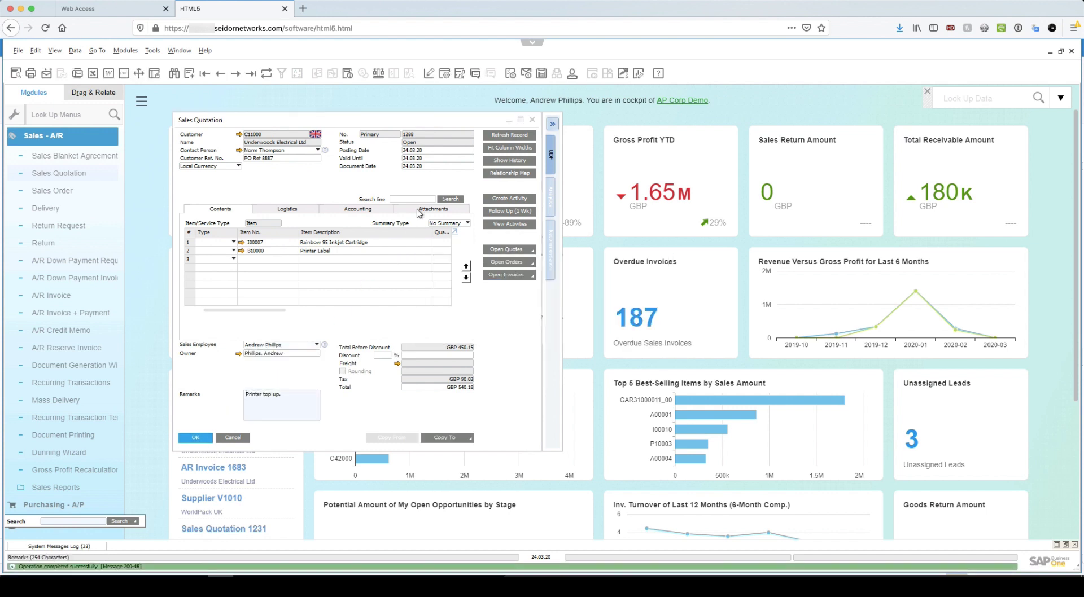
Step: Create a one-week follow-up activity from the Underwoods Electrical Ltd quotation and review its prefilled content and general remarks
left_click(513, 211)
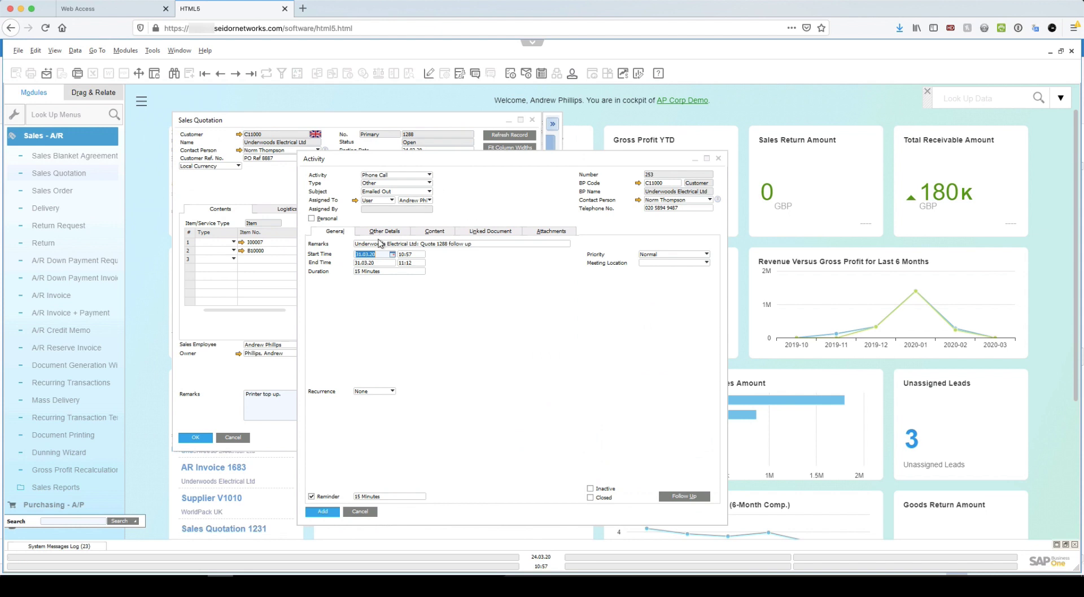
left_click(436, 232)
left_click_drag(441, 162, 683, 177)
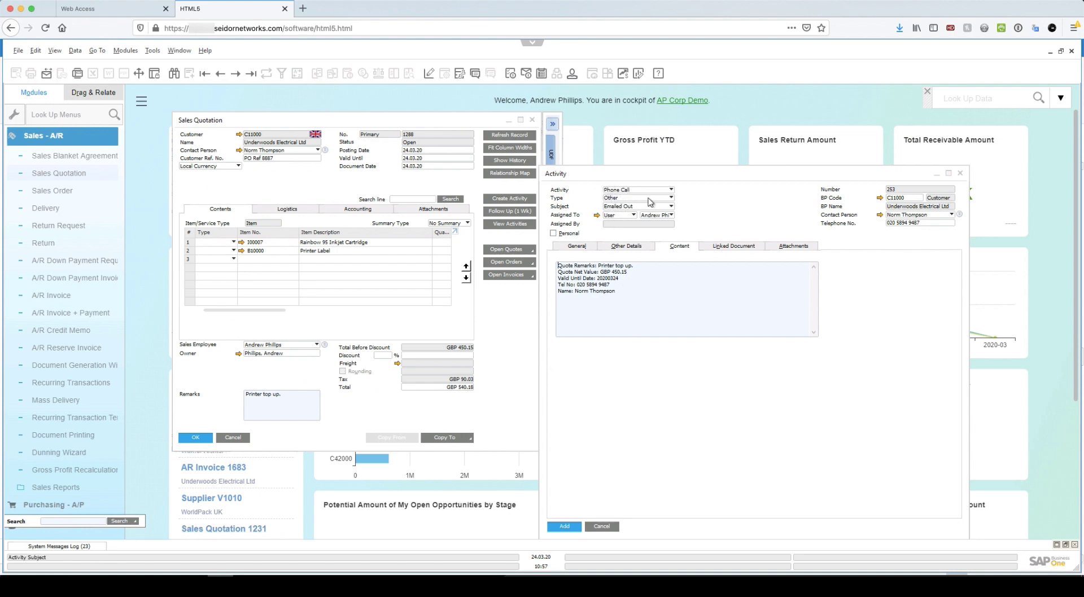
left_click(576, 246)
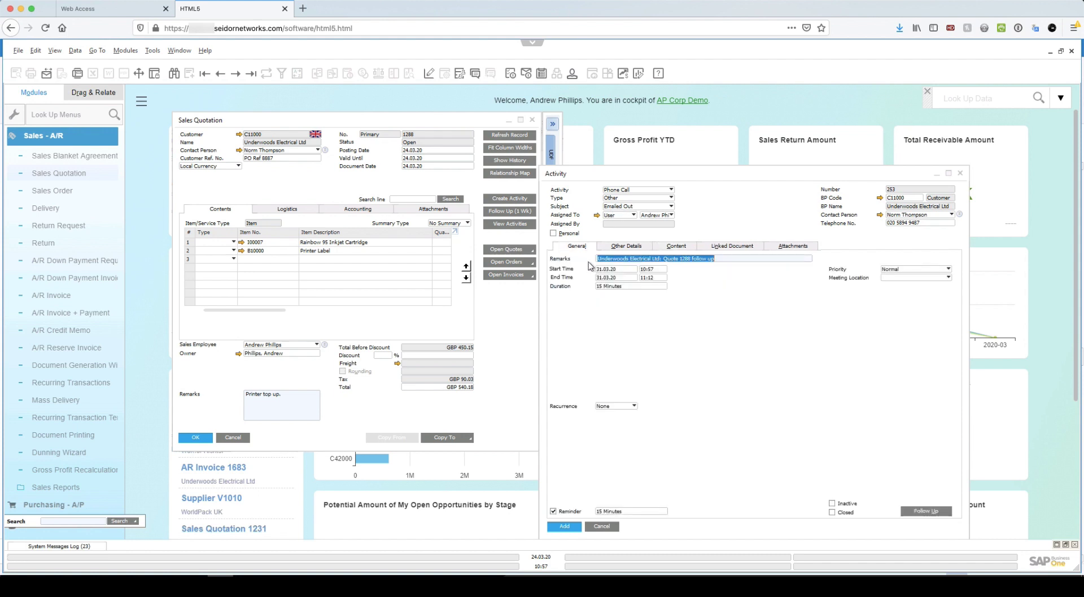
left_click(612, 260)
left_click_drag(637, 258, 660, 258)
left_click(673, 263)
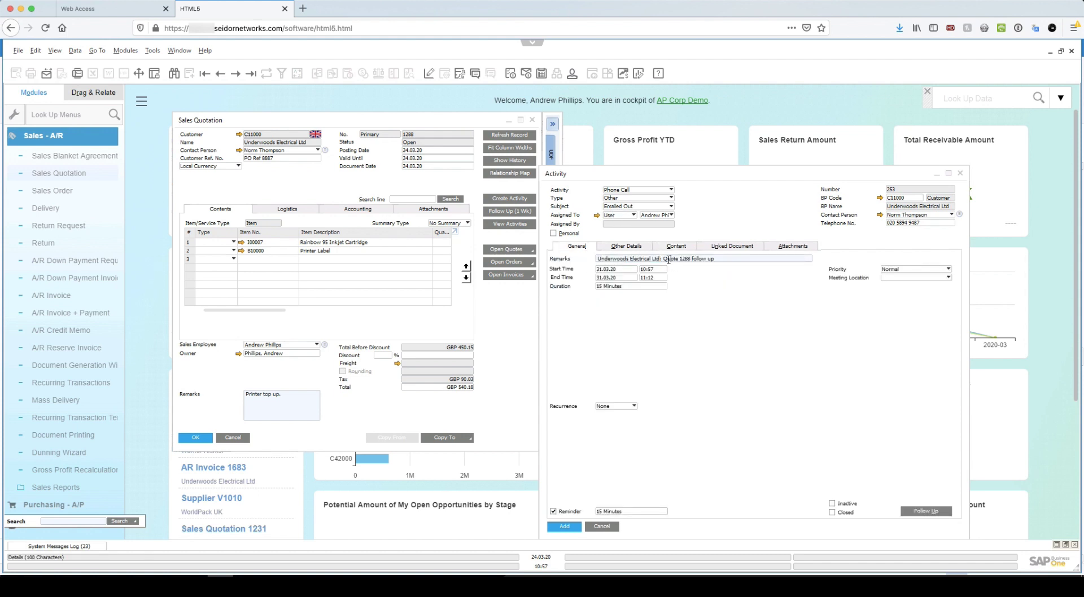
left_click(715, 259)
Step: Check the contact name in the follow-up activity's content, add the activity, and close the activity form
left_click(667, 250)
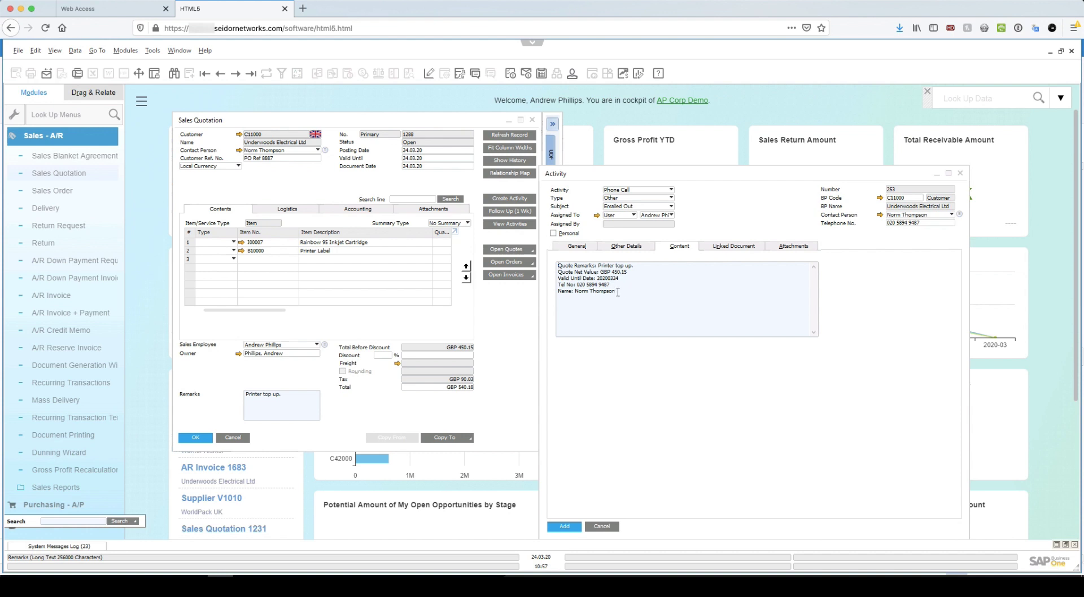
left_click_drag(616, 292, 579, 294)
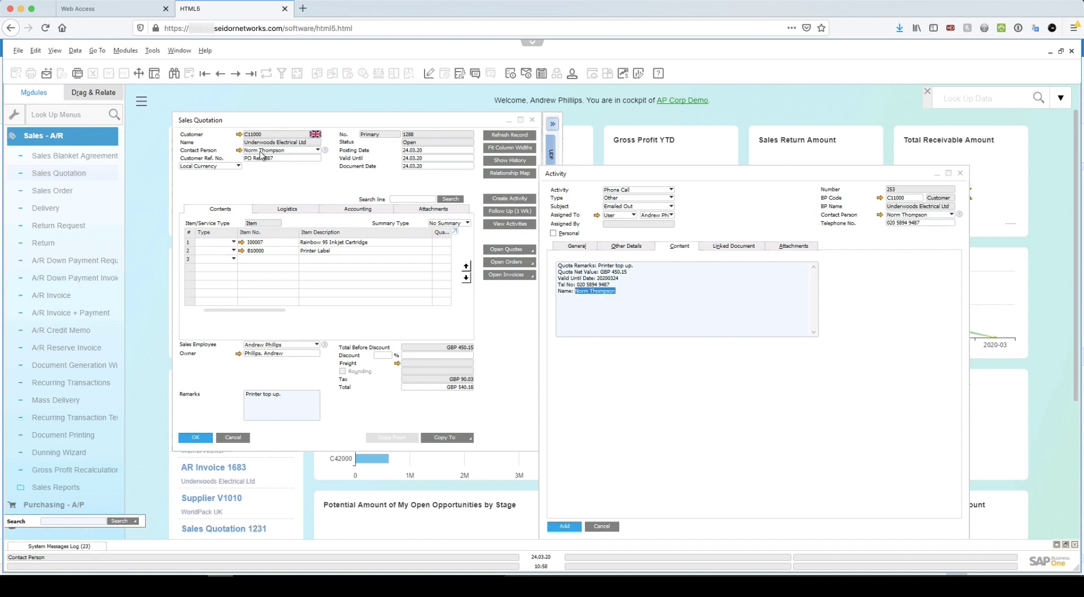
left_click(634, 411)
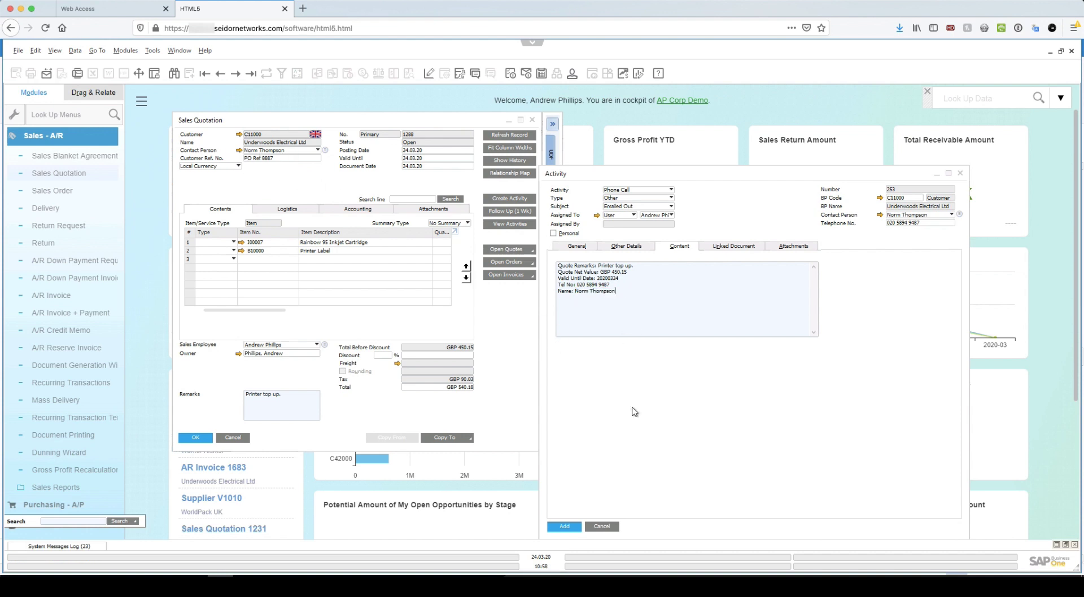
left_click(565, 527)
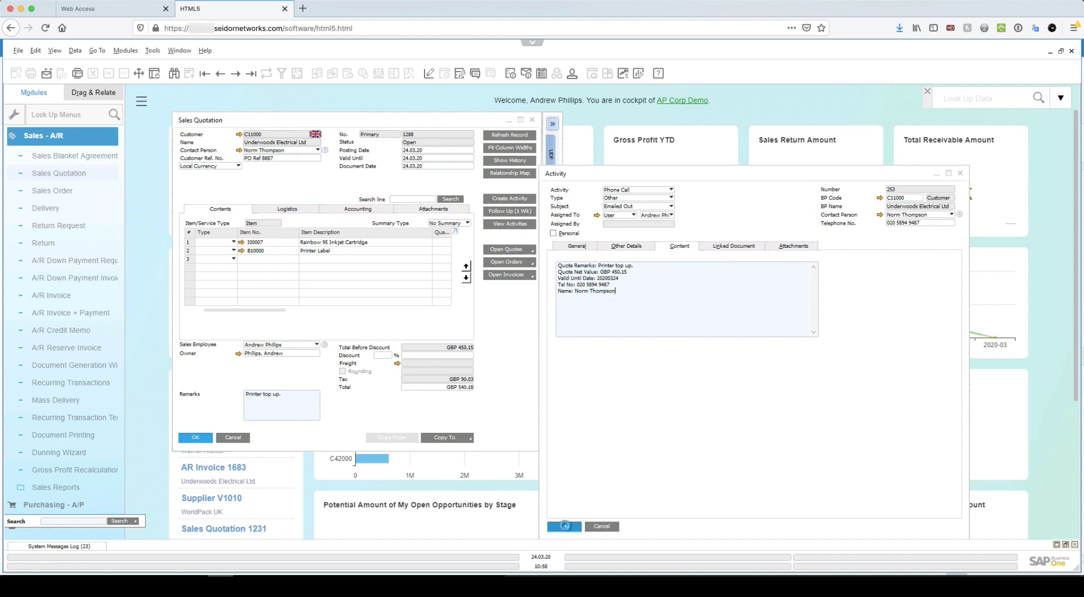
left_click(602, 526)
Step: Open the last A/R invoice, widen its window, and view the activities linked to it
left_click_drag(315, 129, 324, 126)
left_click(35, 136)
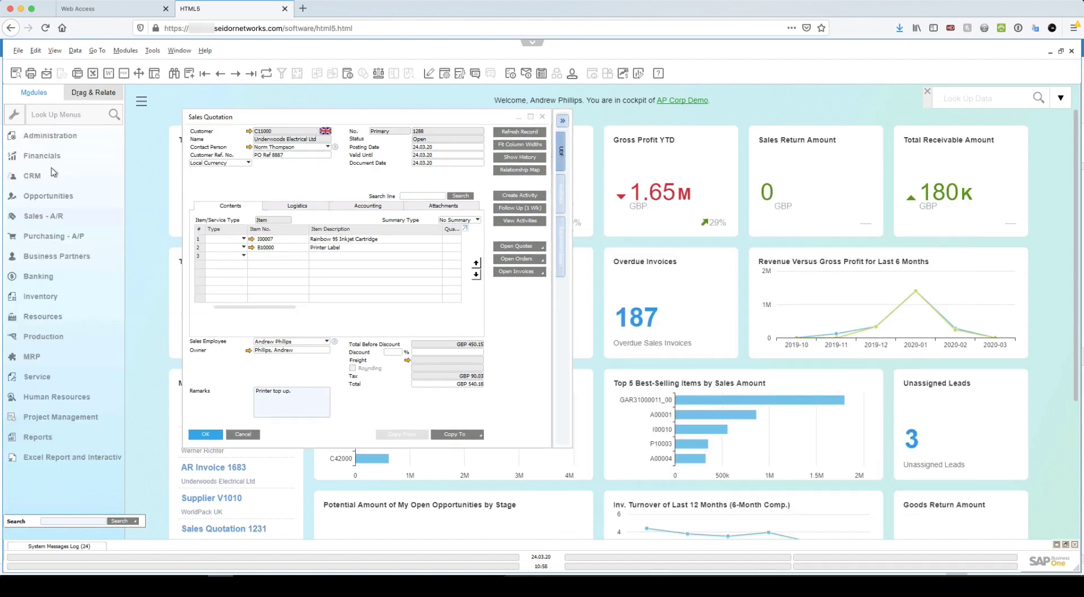
left_click(43, 217)
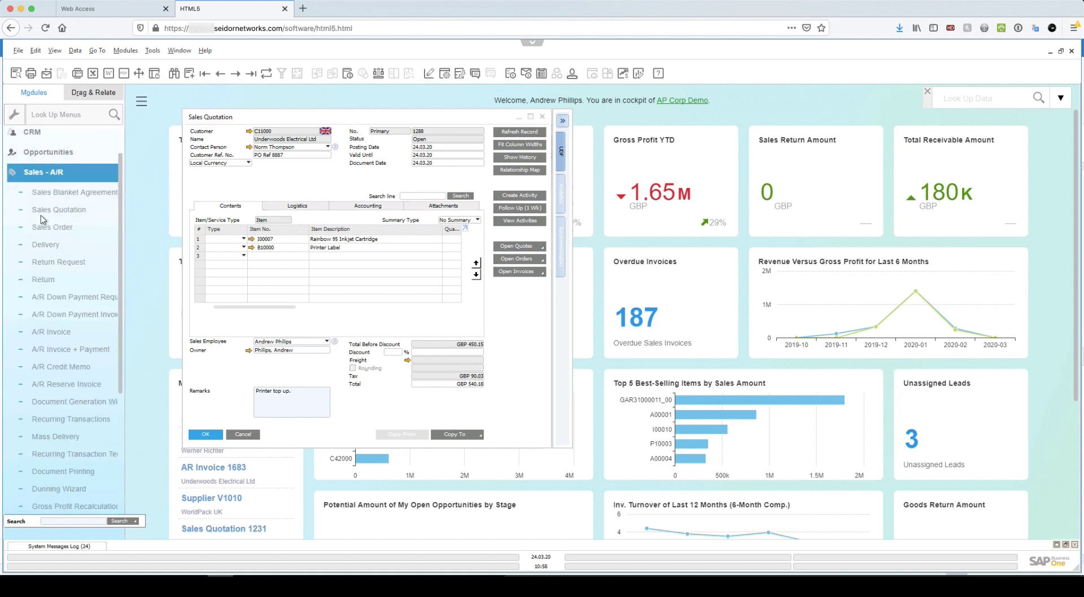
left_click(54, 312)
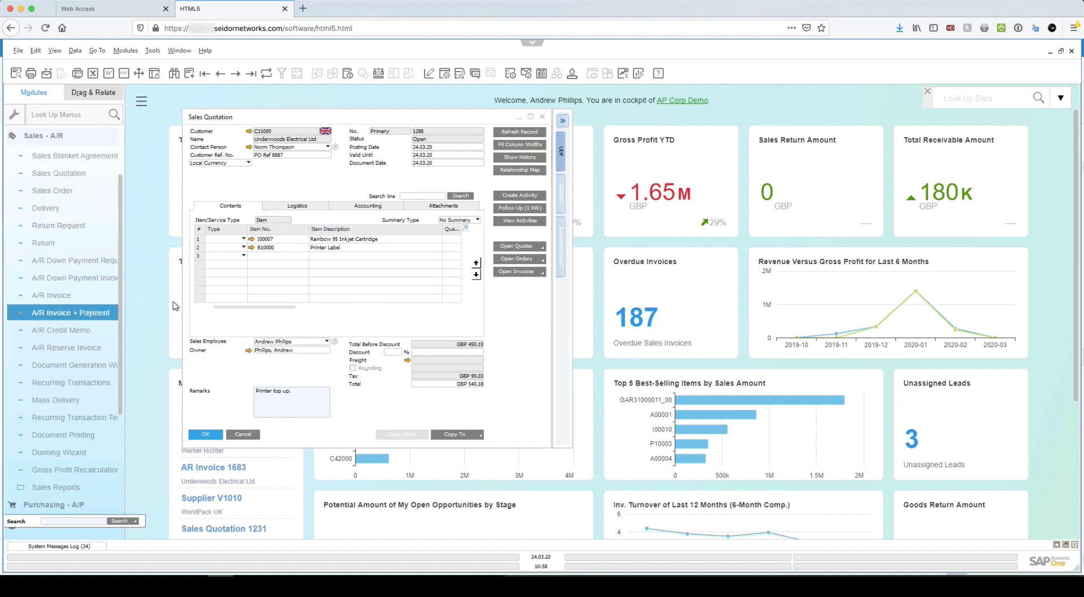
left_click(248, 73)
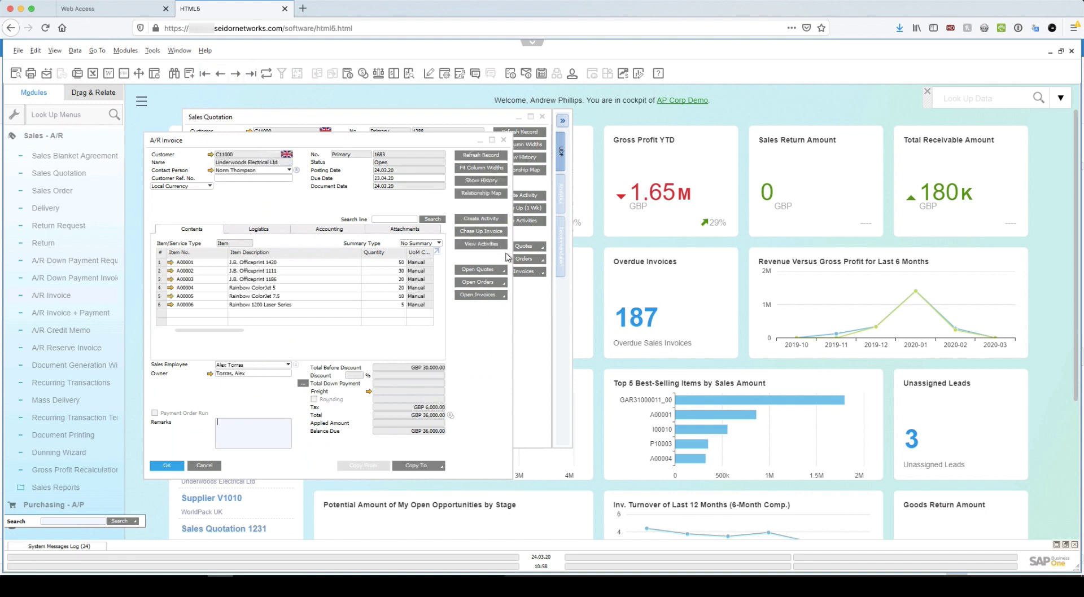
left_click_drag(510, 254, 552, 254)
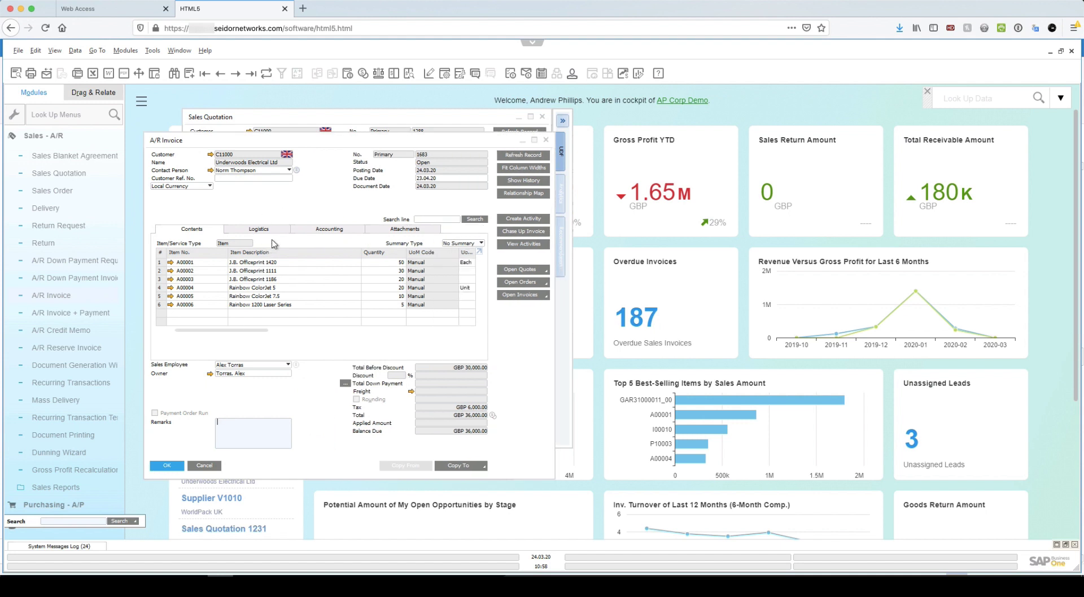
left_click(522, 248)
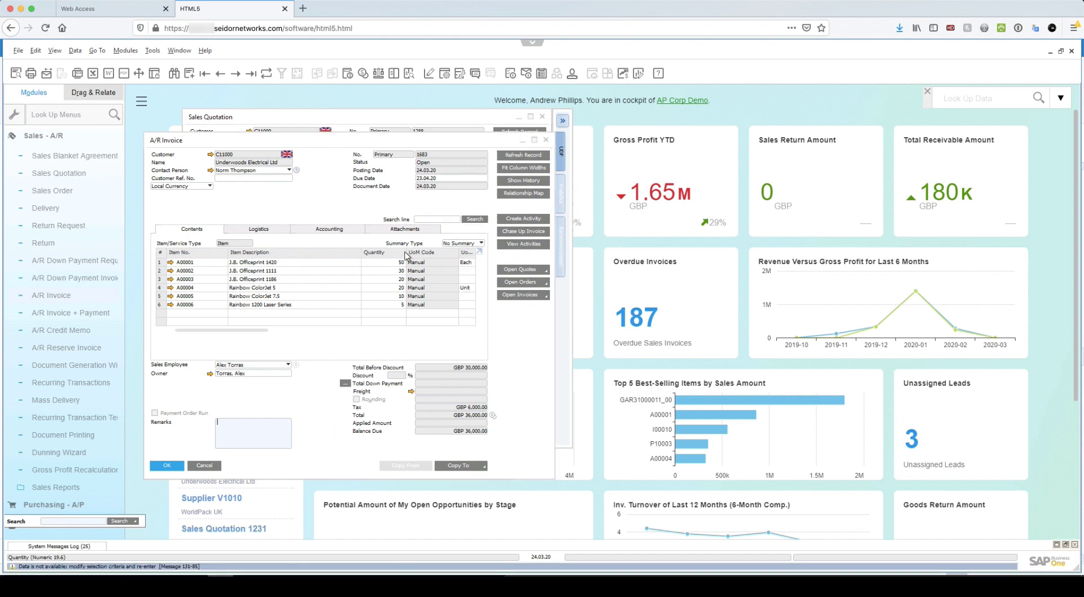
Step: Create a chase-up activity for the A/R invoice, review its content and remarks, add it, and close the activity form
left_click(529, 231)
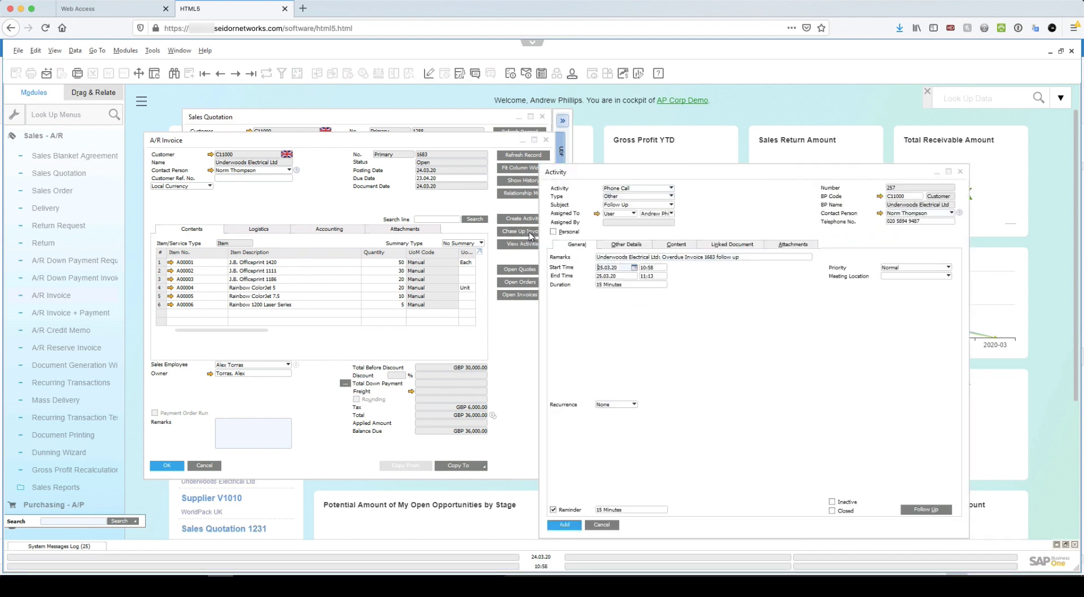
left_click(677, 245)
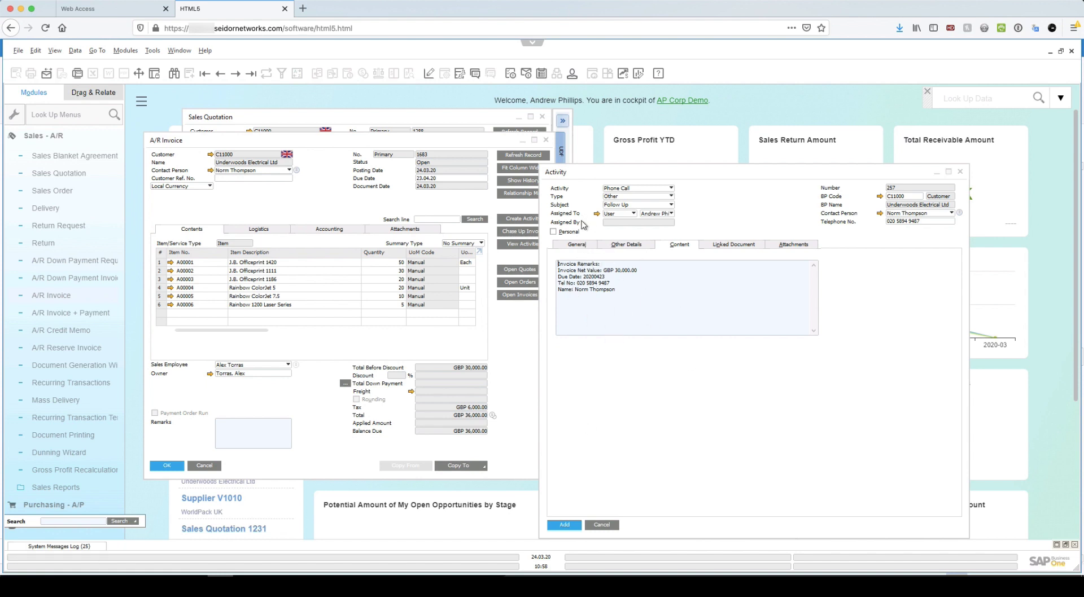
left_click(588, 247)
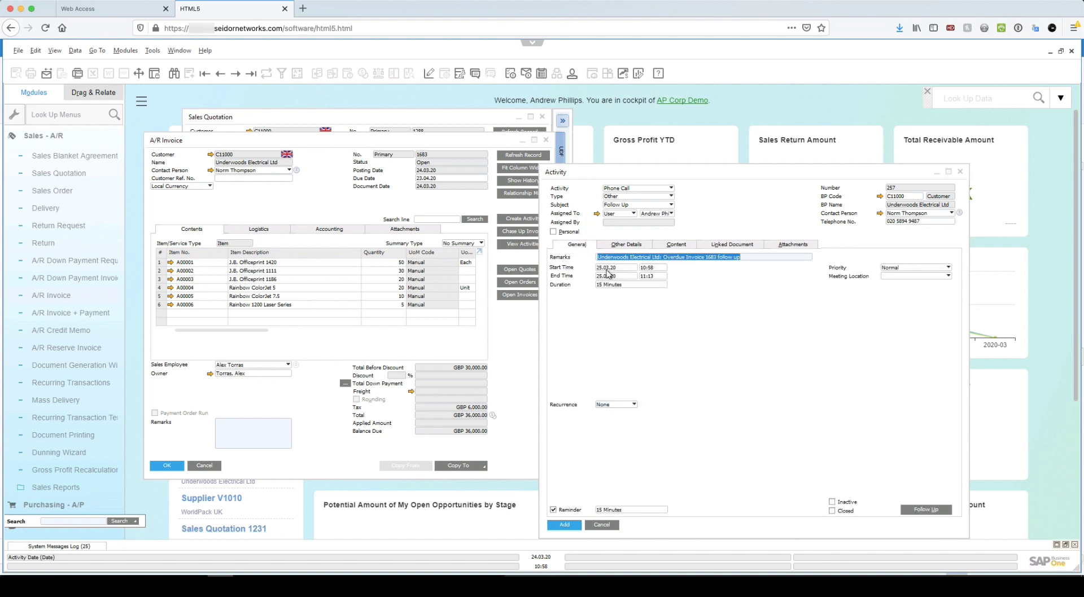
left_click(564, 525)
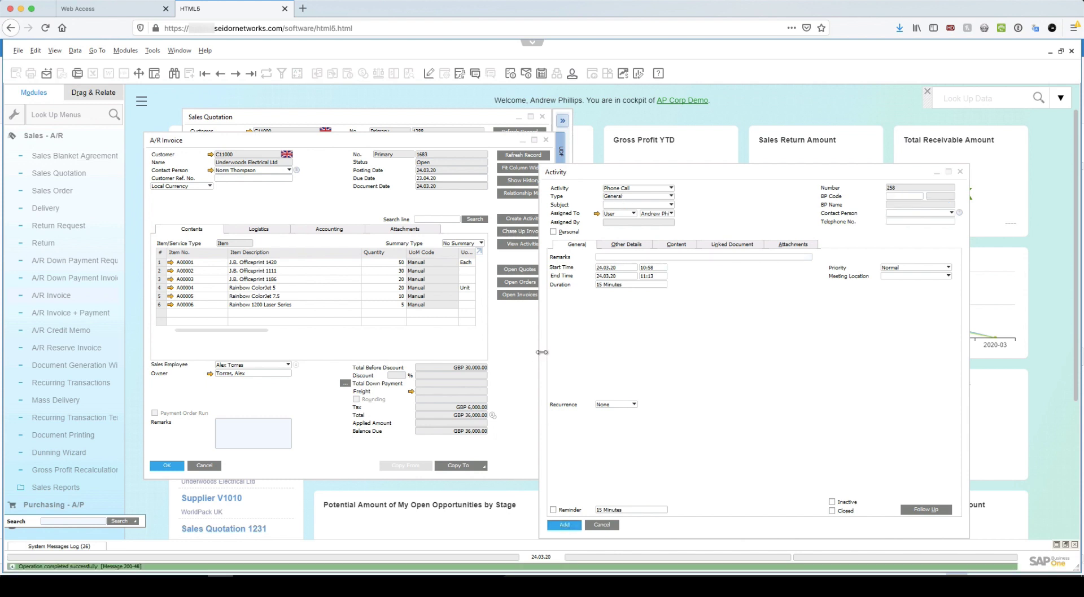
key("Escape")
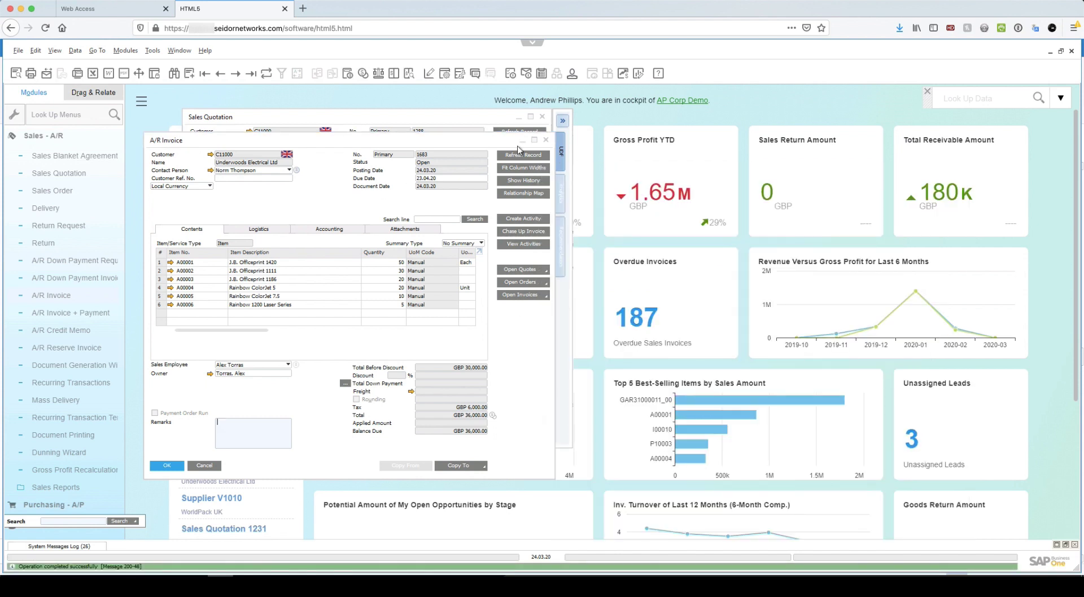
Step: Switch to the Outlook calendar and review the details of the Underwoods Electrical Ltd quote follow-up on March 31
left_click(393, 130)
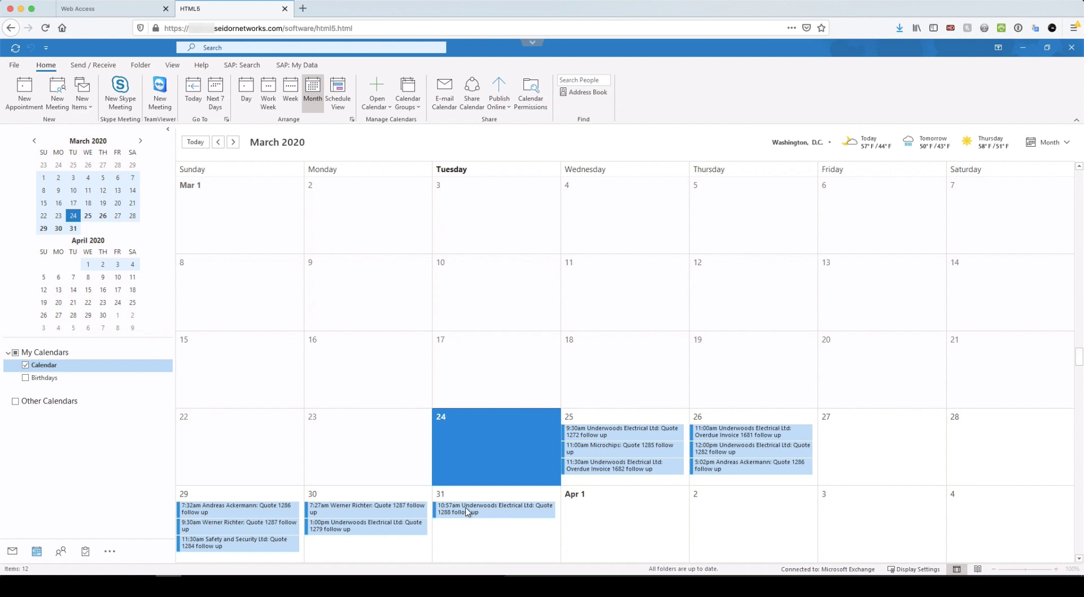
mouse_move(475, 512)
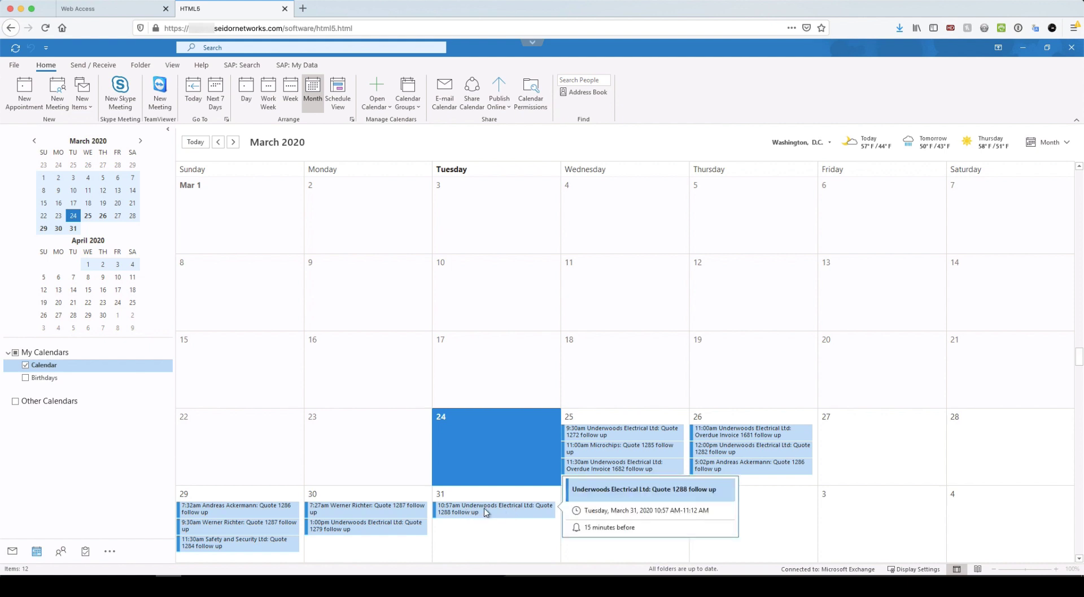
left_click(485, 509)
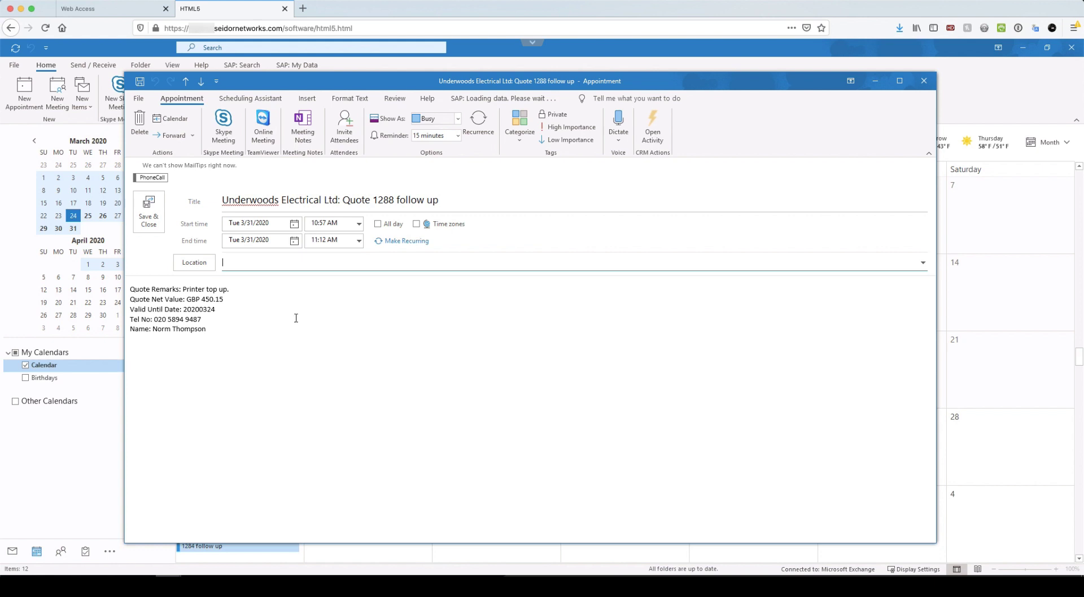
left_click(923, 81)
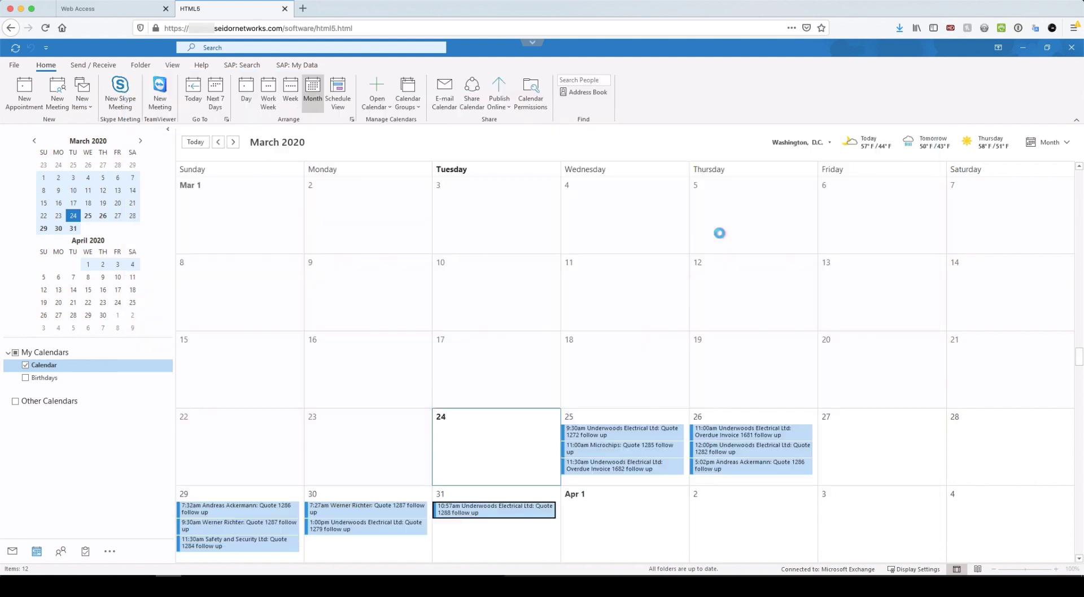
Step: Reschedule the Underwoods Electrical Ltd quote follow-up on March 31 to April 1 in the month calendar
left_click(636, 542)
left_click(479, 539)
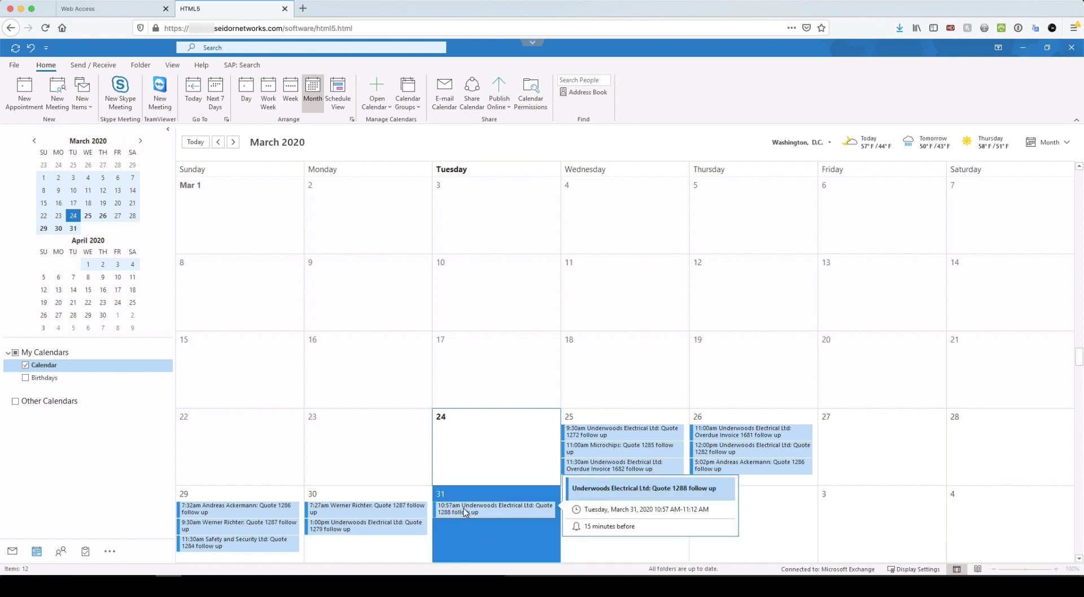
left_click(582, 553)
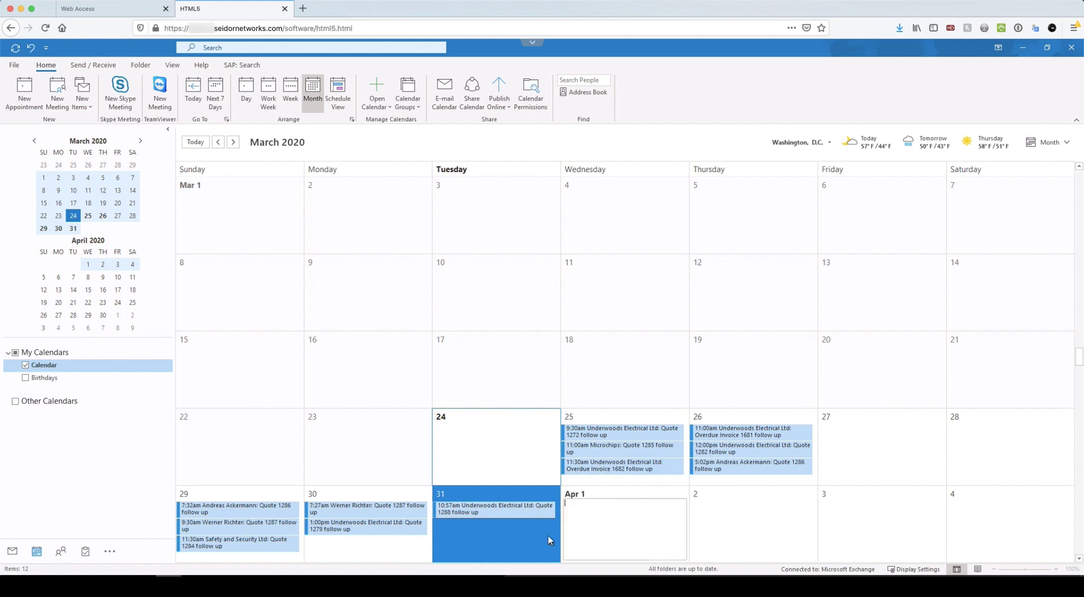
left_click(467, 515)
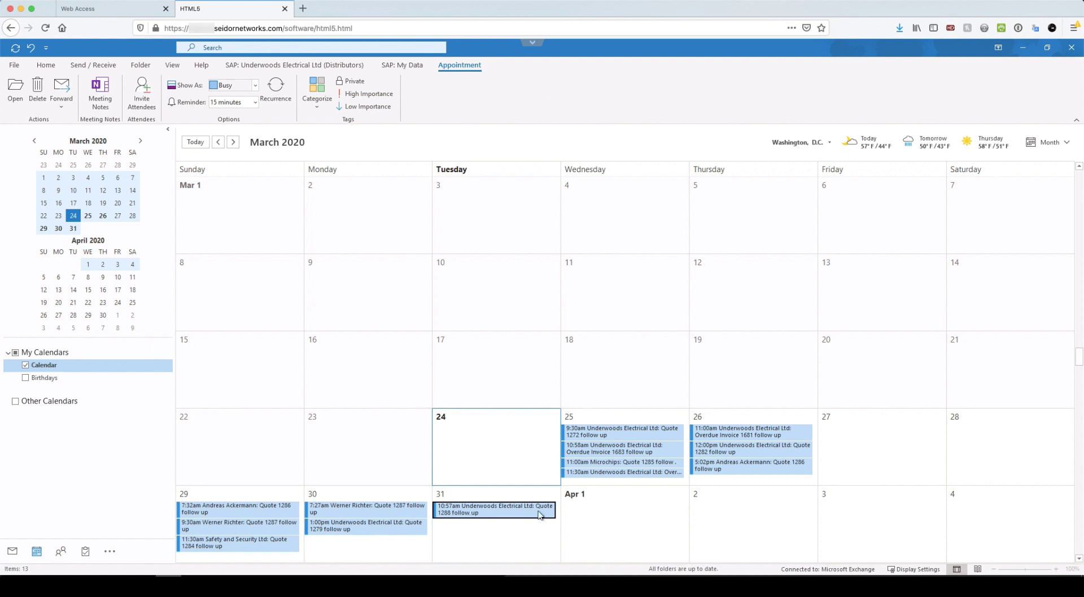
left_click_drag(480, 515, 608, 515)
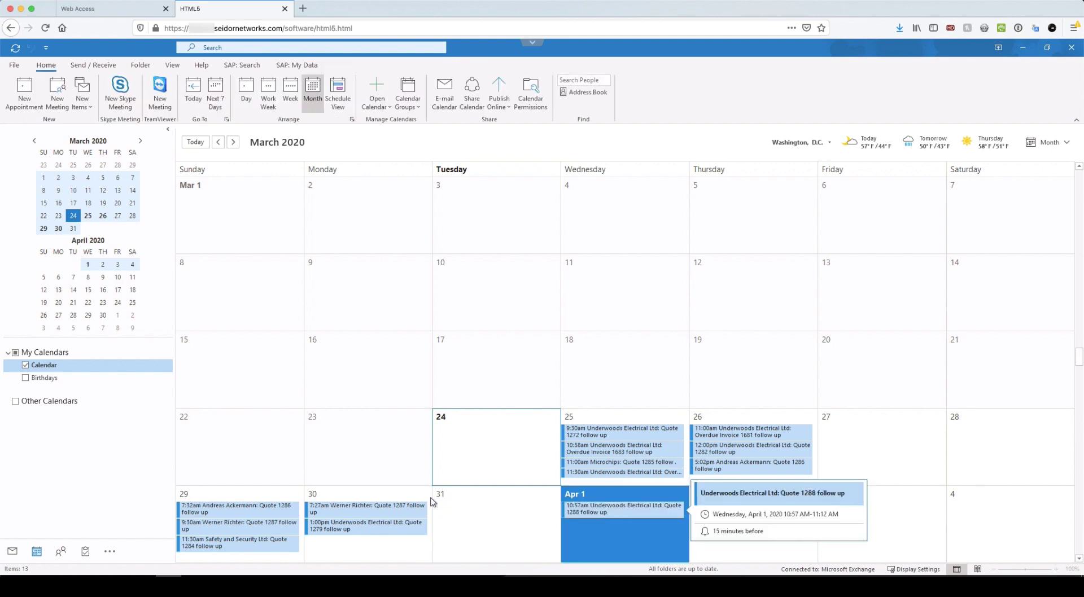
left_click(501, 522)
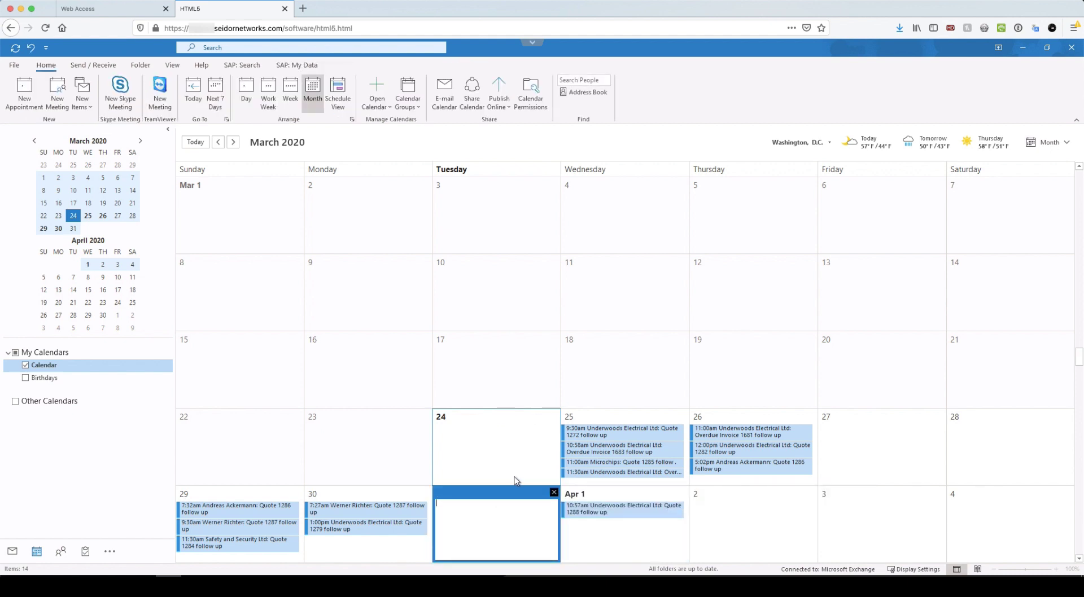
mouse_move(610, 516)
Step: Show the calendar by week and move the early-morning quote follow-up on Monday, March 30 to 10:00 AM
left_click(268, 96)
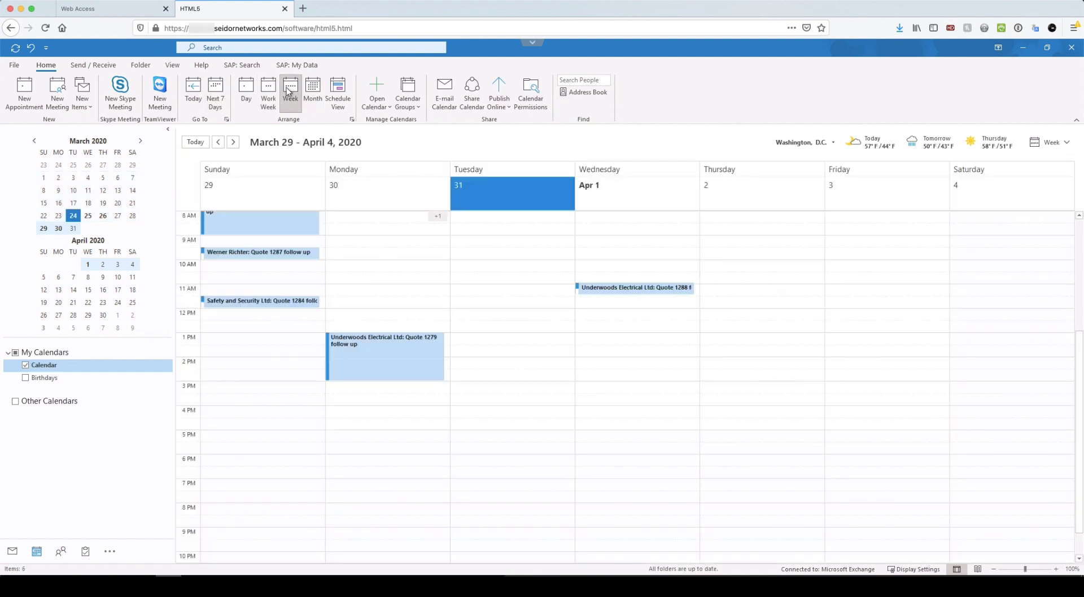
left_click(290, 93)
scroll(533, 299, "up", 5)
scroll(355, 285, "down", 5)
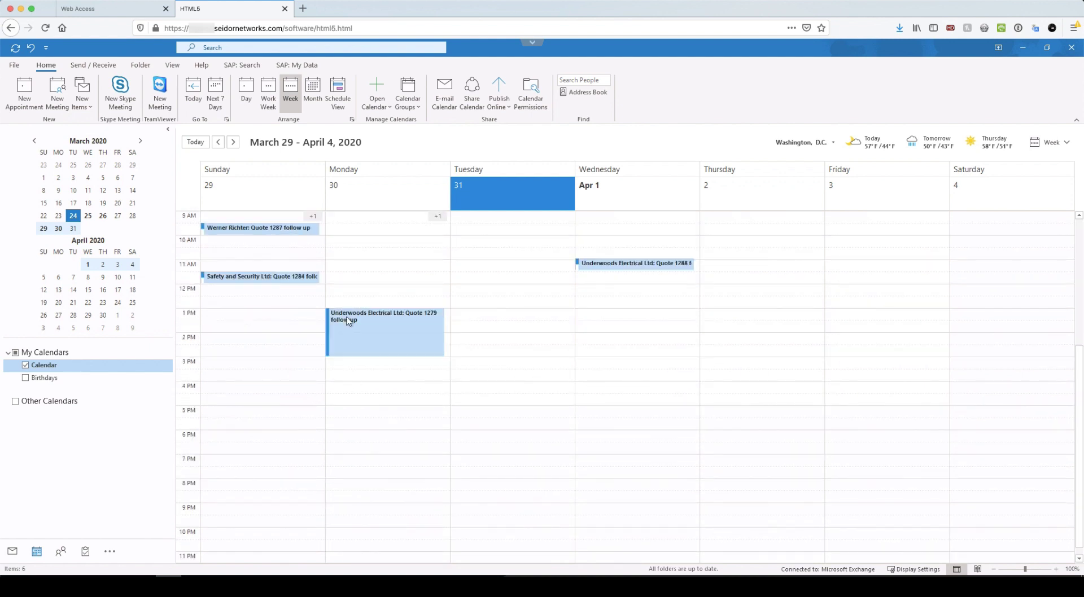
scroll(370, 309, "up", 5)
left_click(370, 402)
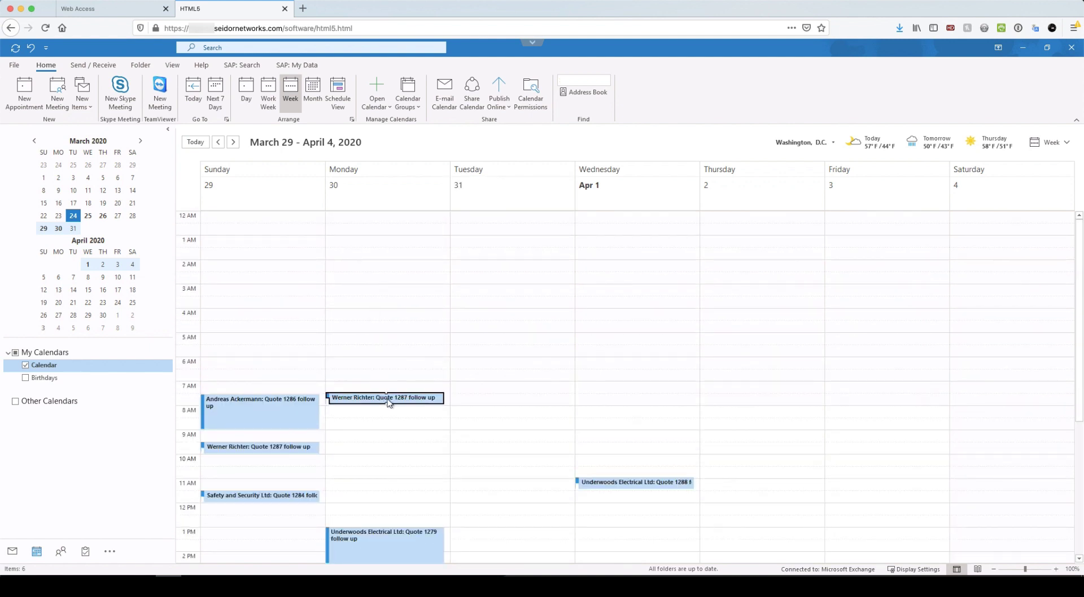
left_click_drag(385, 417, 402, 460)
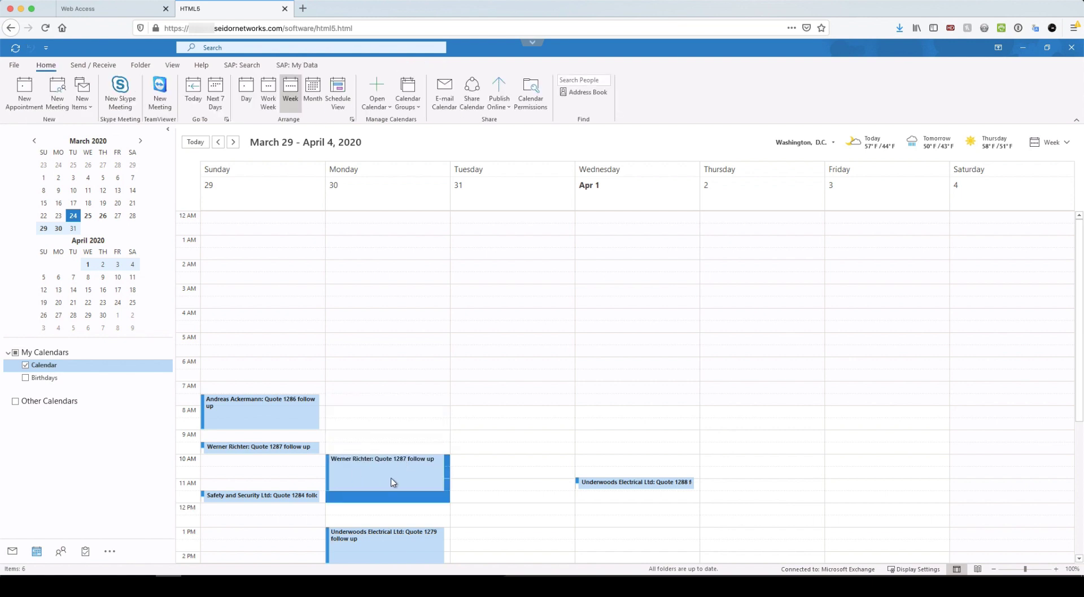
Step: Return the calendar to the month view and check the Underwoods Electrical Ltd quote follow-up on April 1
left_click(312, 89)
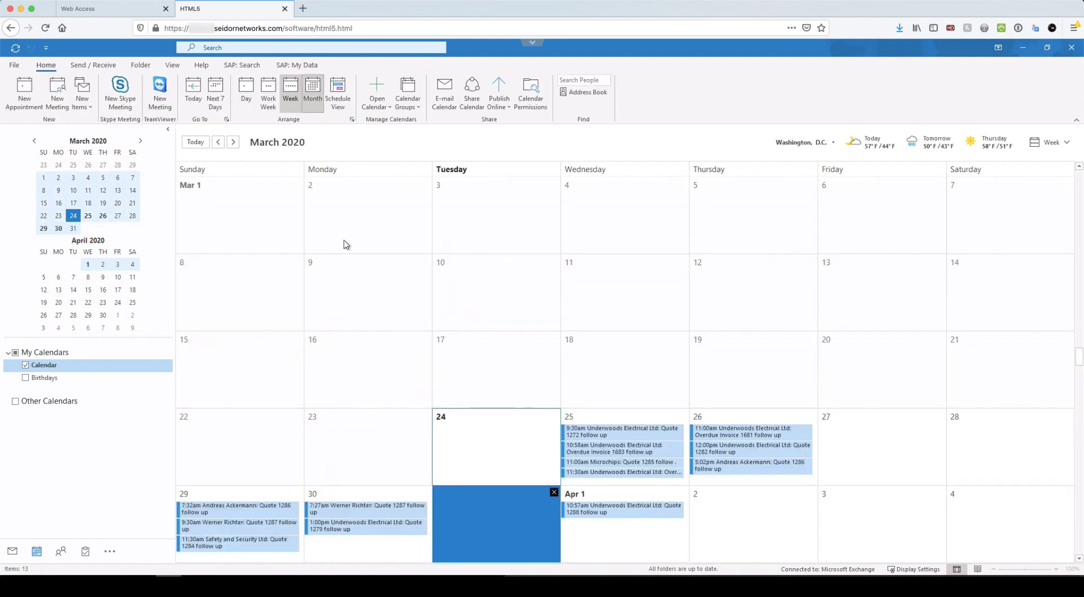
left_click(506, 512)
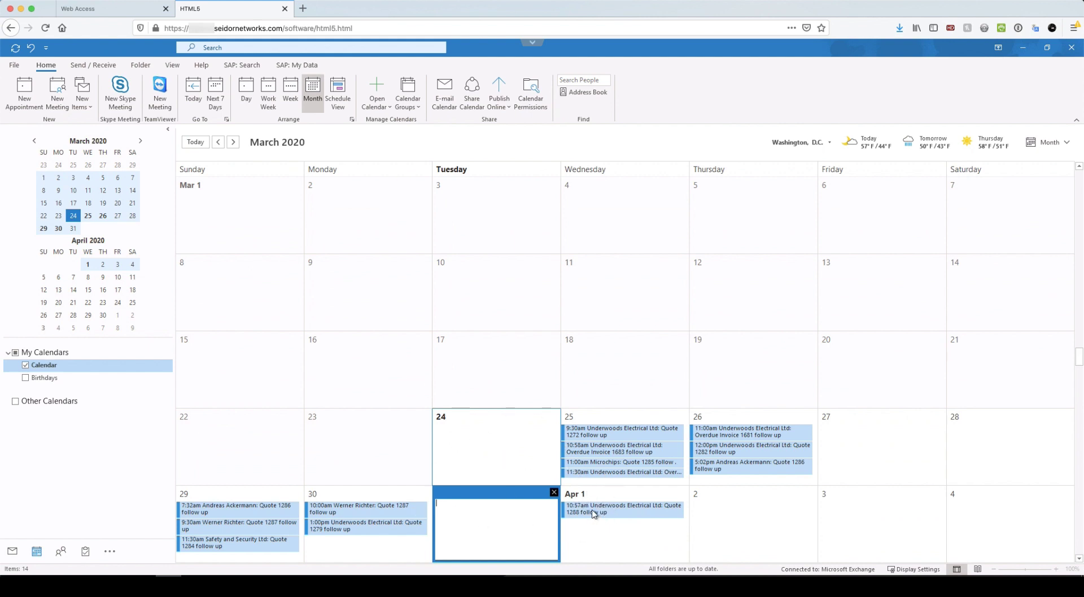
mouse_move(593, 514)
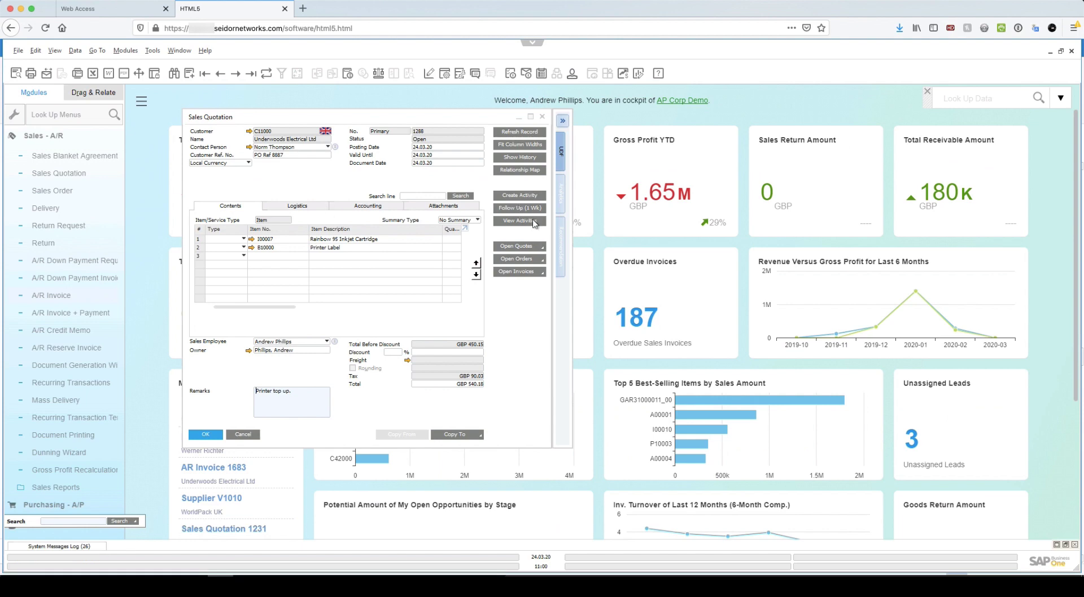
Step: View the Underwoods Electrical Ltd quotation's activities in SAP Business One and compare the phone call follow-up's date with the Outlook calendar
left_click(522, 221)
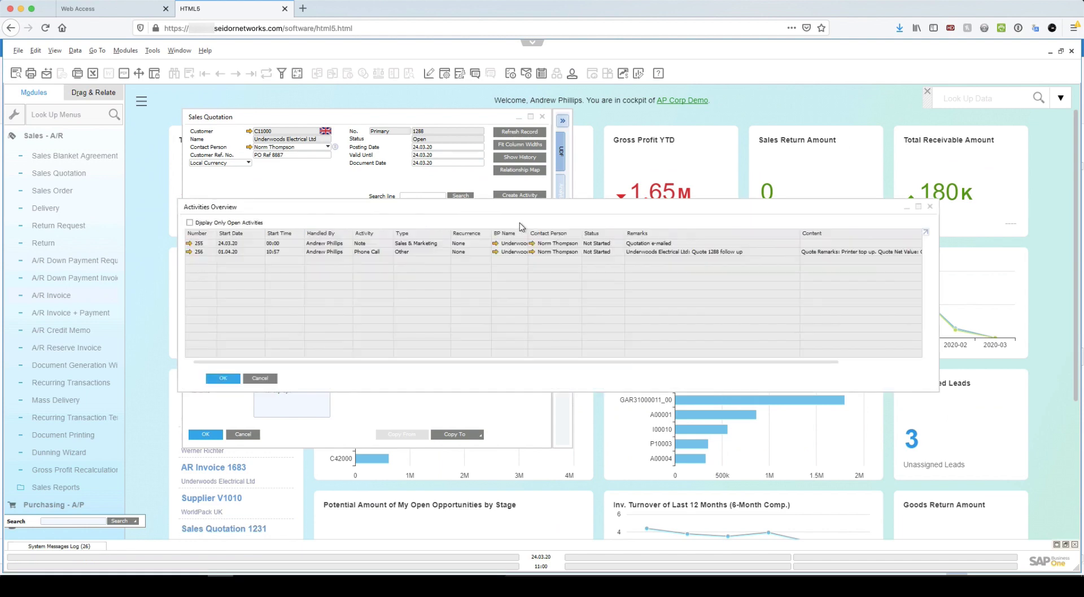
left_click(189, 252)
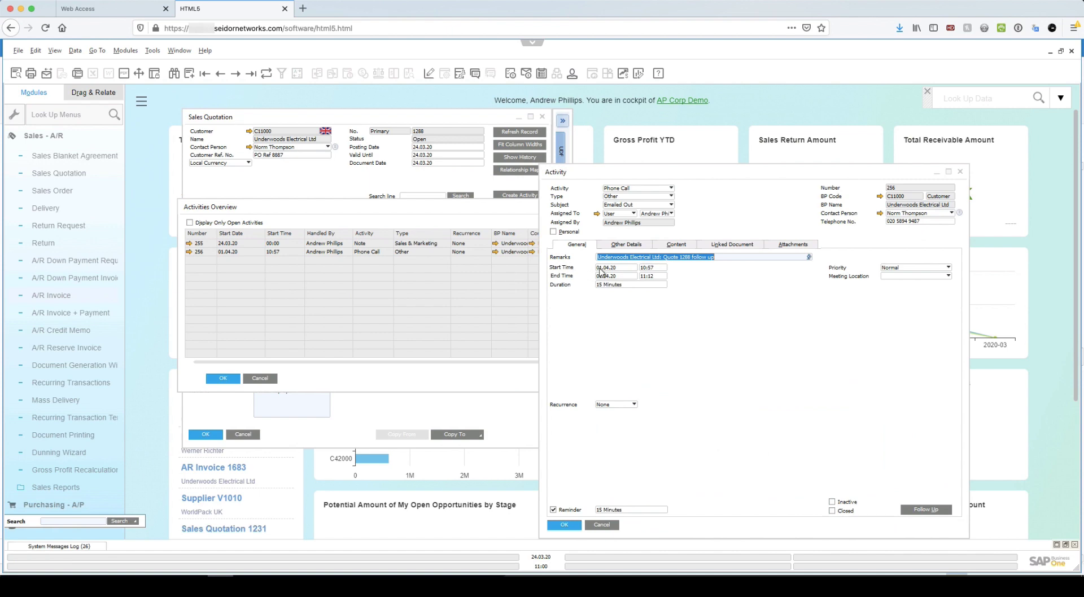
key("alt+Tab")
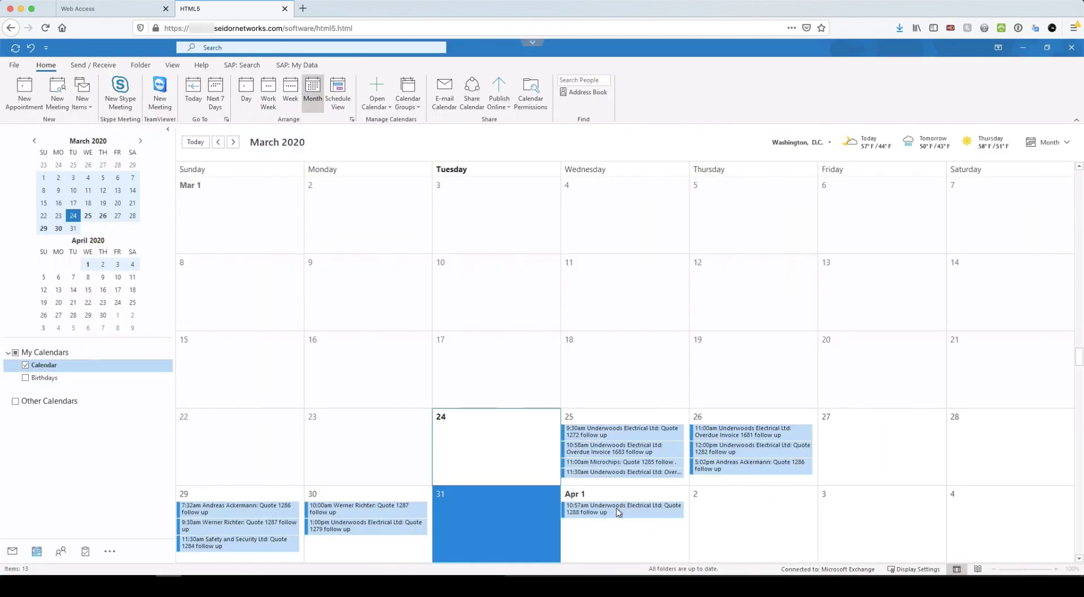
key("alt+Tab")
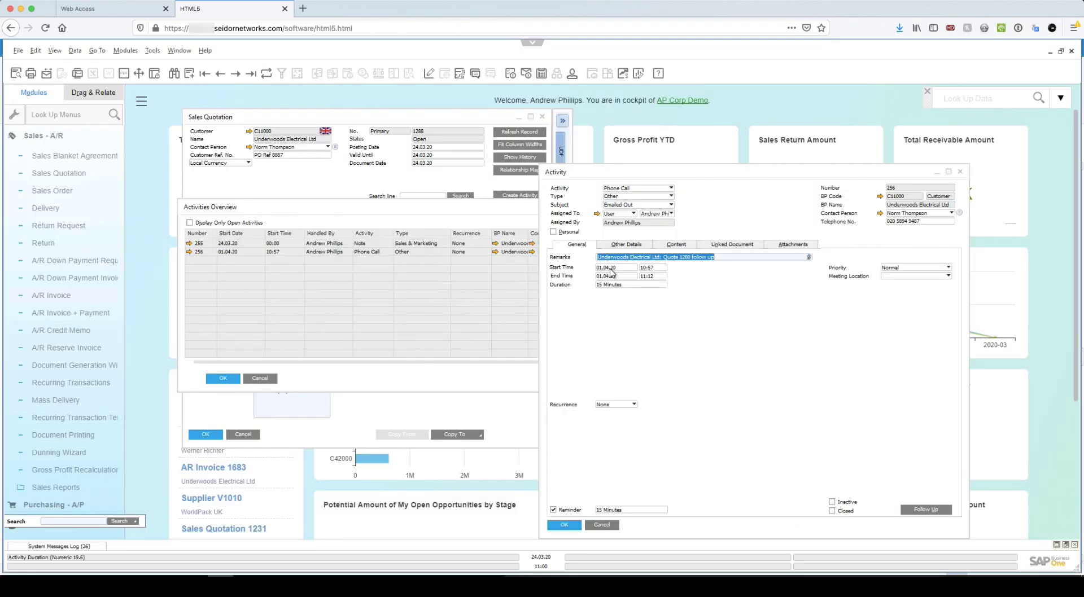
left_click(603, 526)
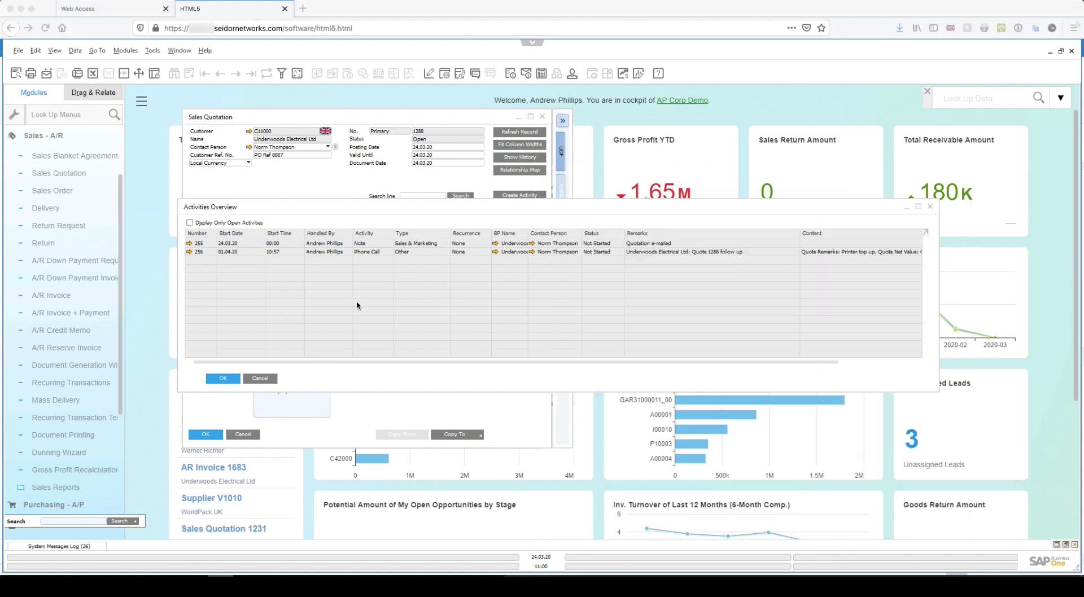
left_click(258, 376)
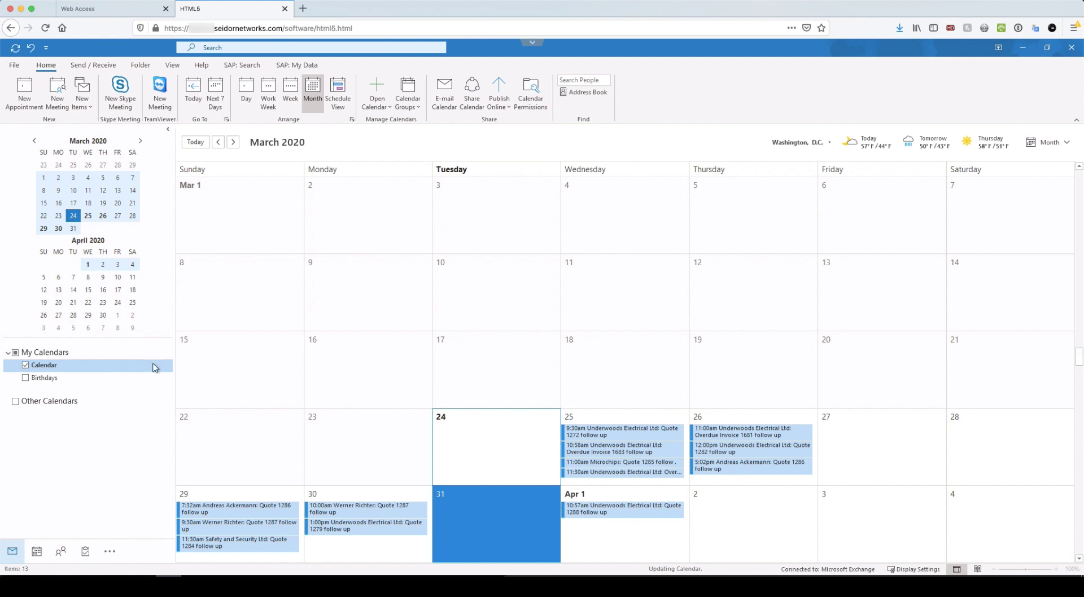
Step: Return to Outlook mail and review the features of the Sales and Purchasing views in the SAP My Data customization
key("ctrl+1")
left_click(299, 66)
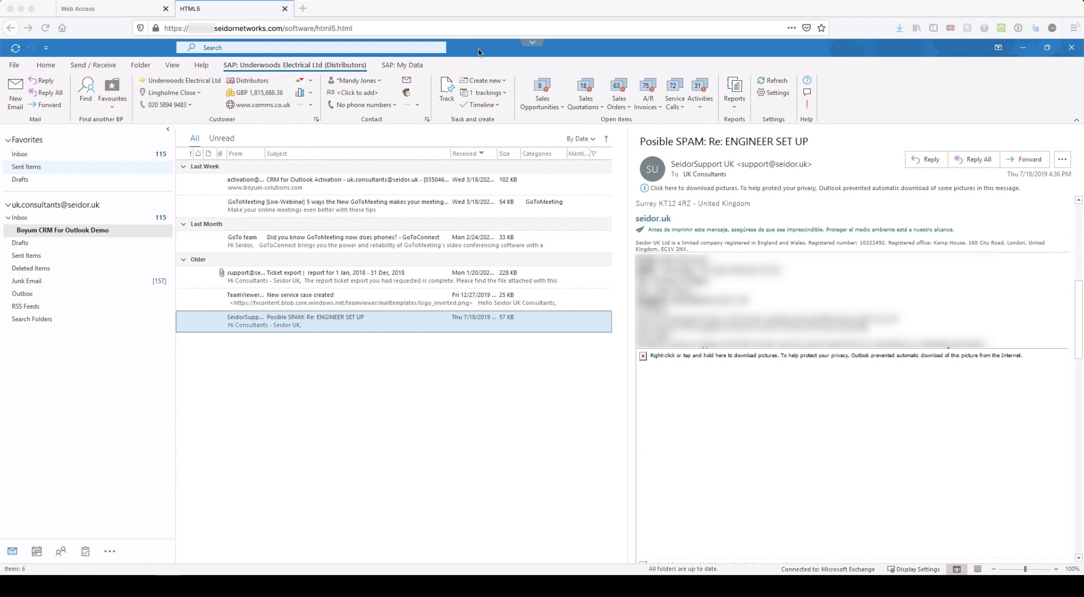
left_click(397, 67)
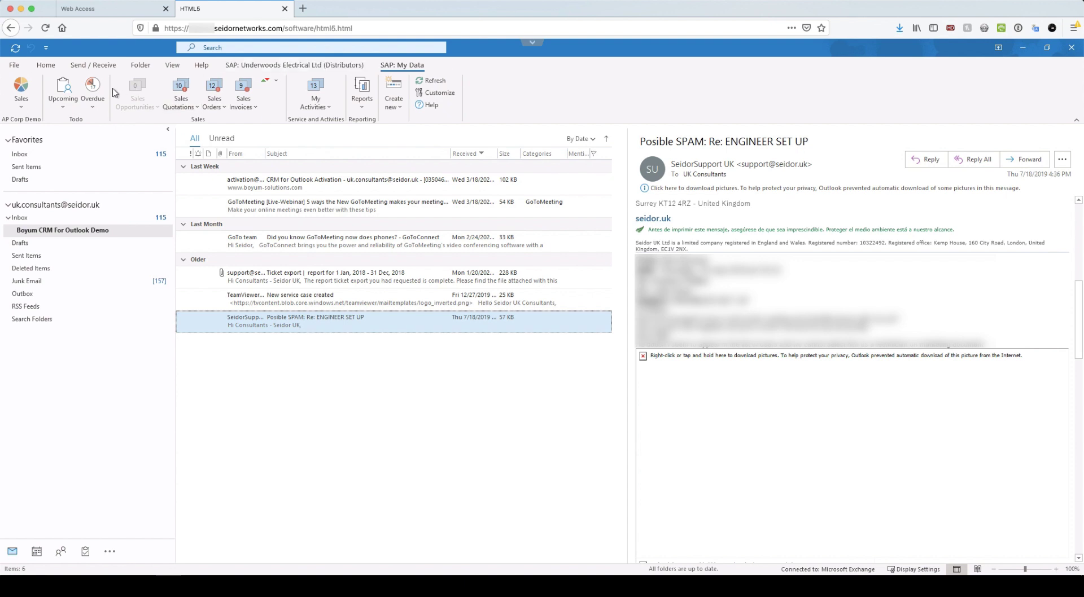
left_click(441, 94)
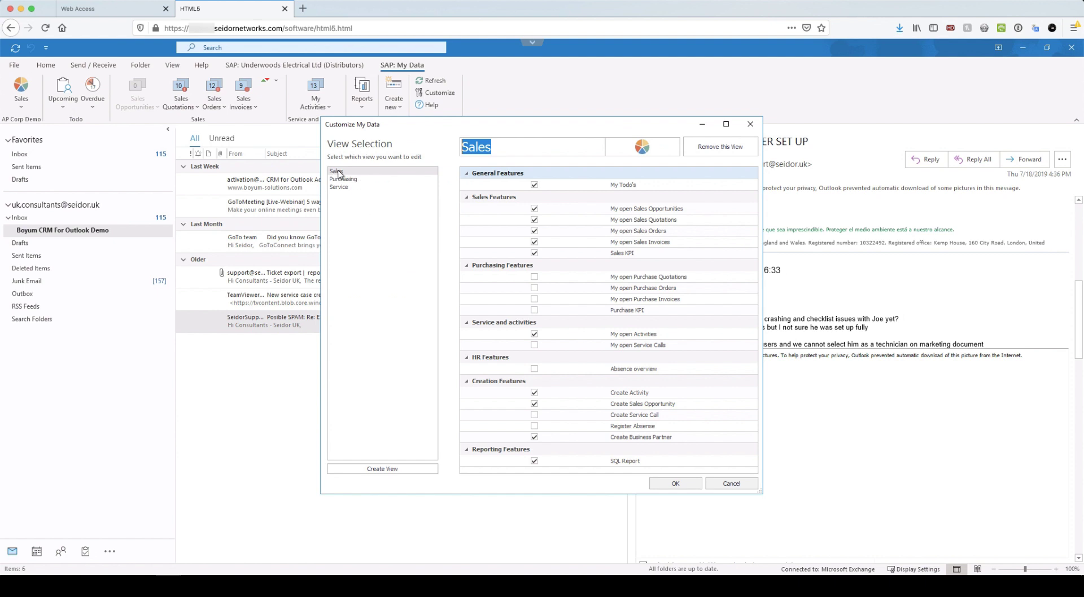
left_click(357, 172)
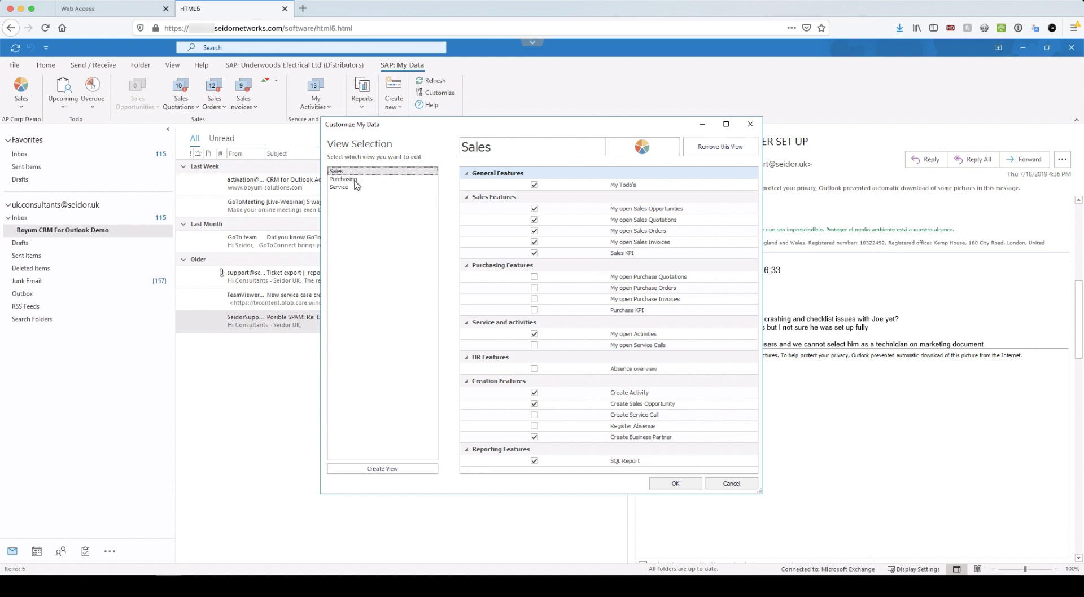
left_click(383, 472)
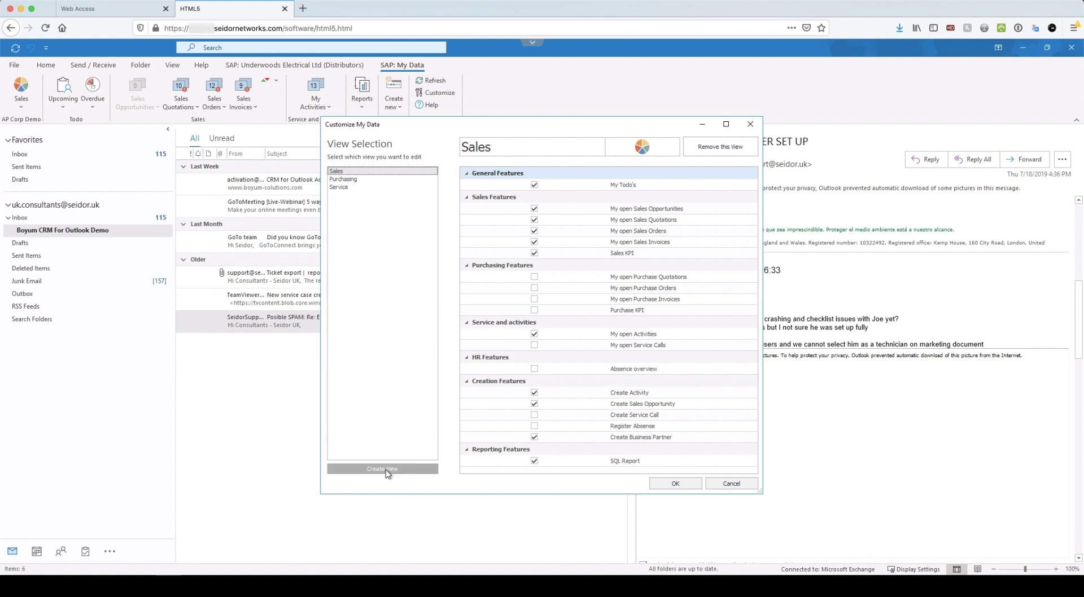
left_click(351, 179)
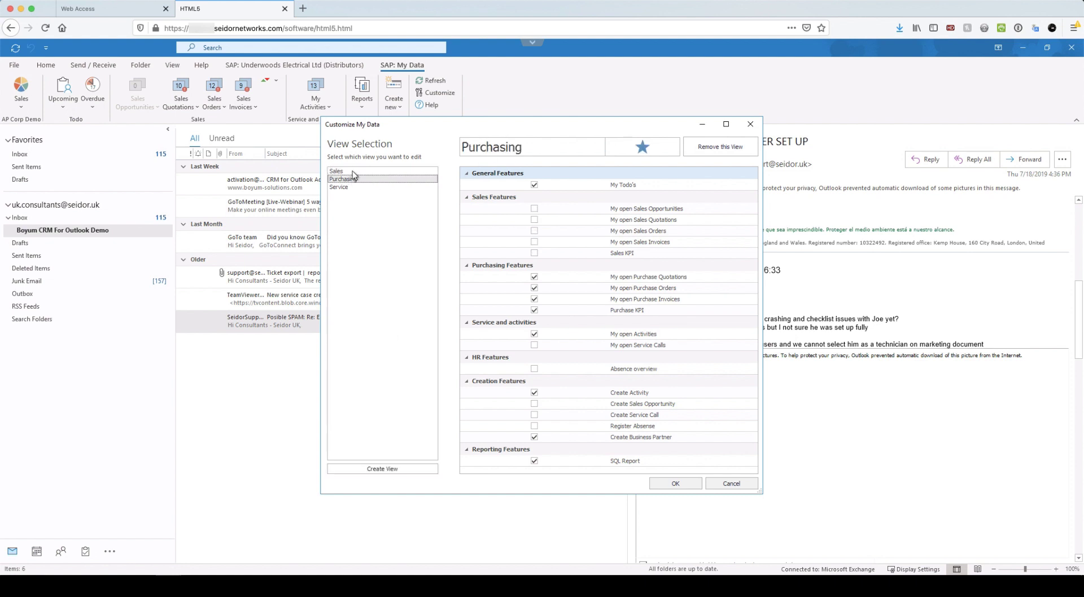
left_click(350, 170)
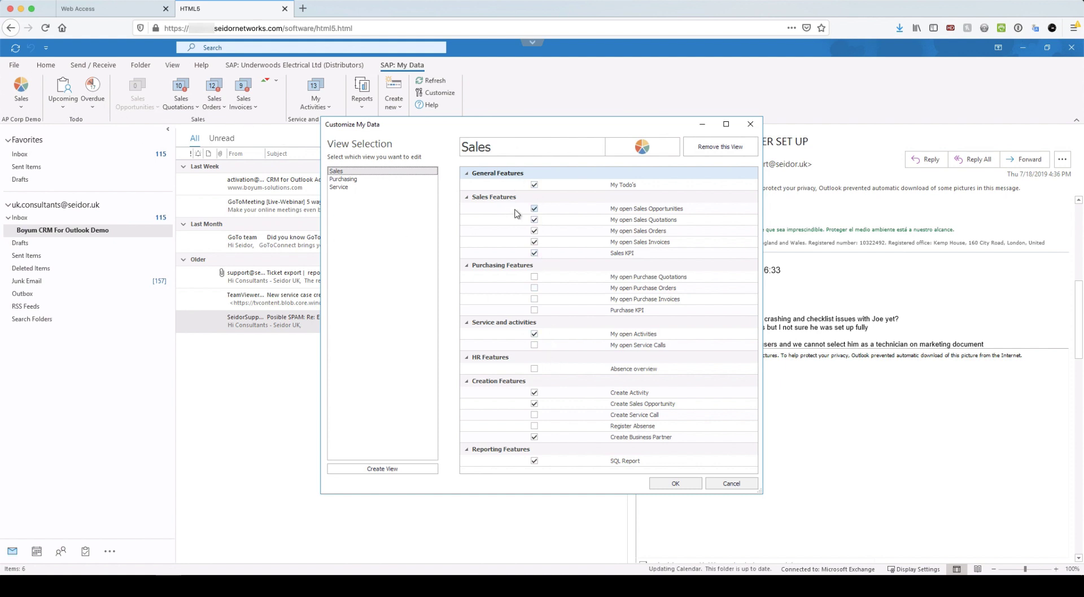
mouse_move(618, 147)
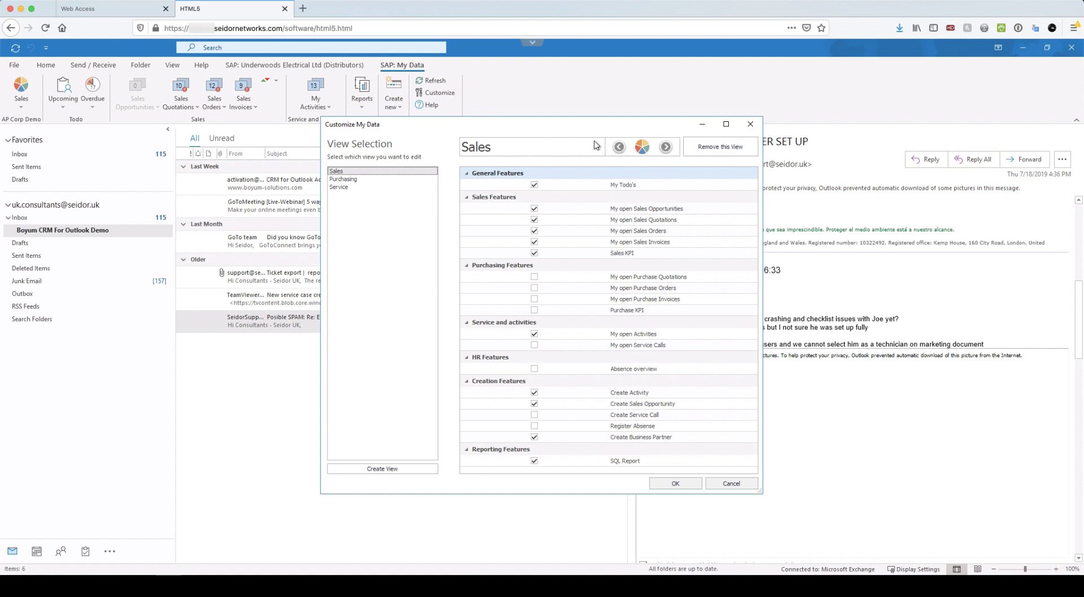
left_click(691, 484)
left_click(679, 484)
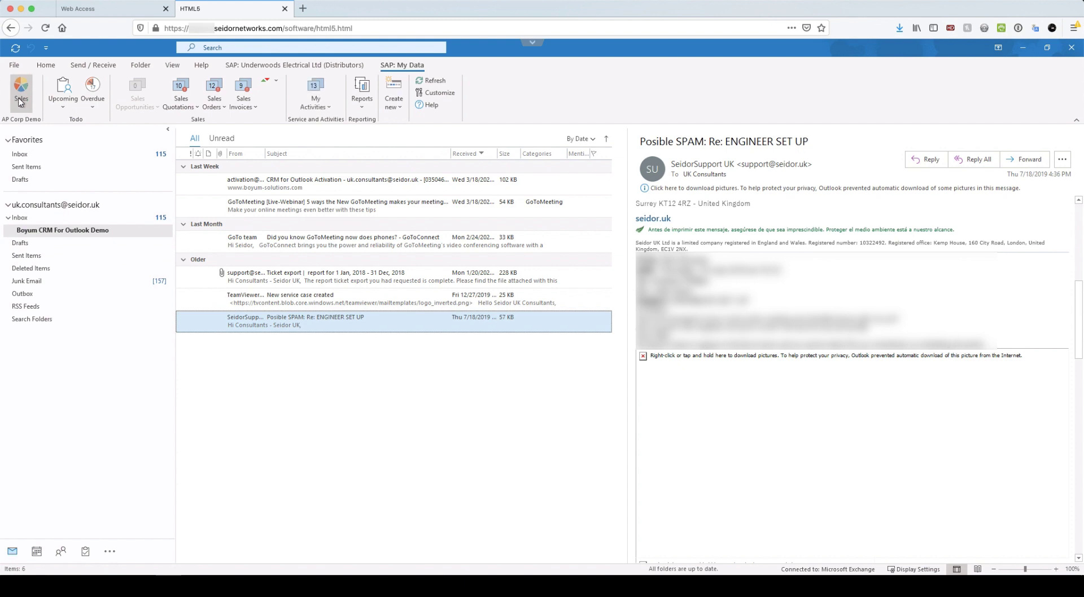
Step: Review the upcoming and overdue to-dos and look through the open sales quotations in SAP My Data
left_click(69, 106)
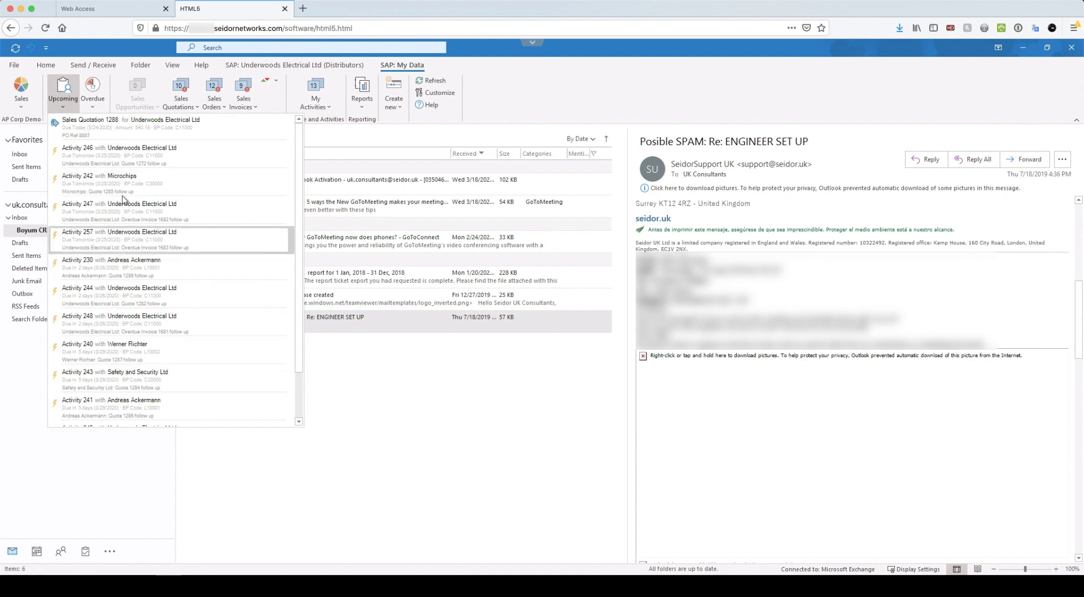
left_click(94, 101)
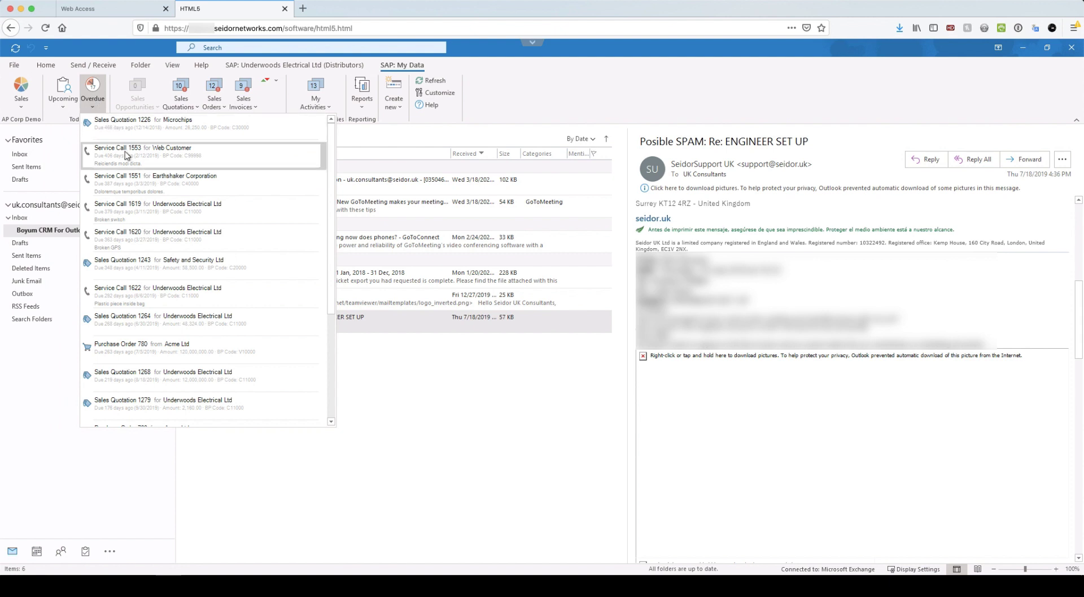
left_click(186, 104)
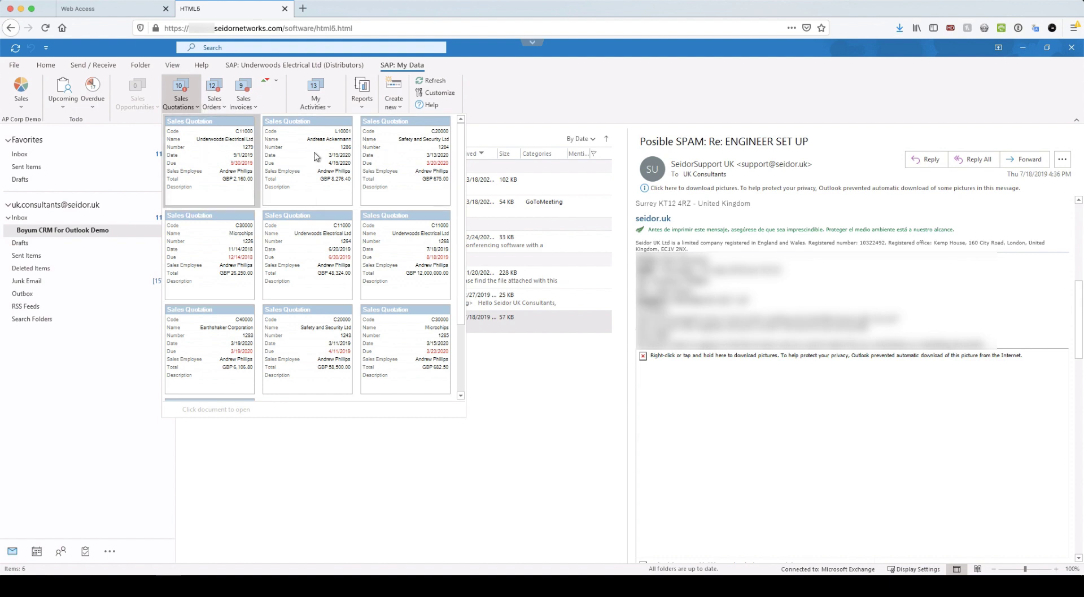
scroll(254, 307, "down", 1)
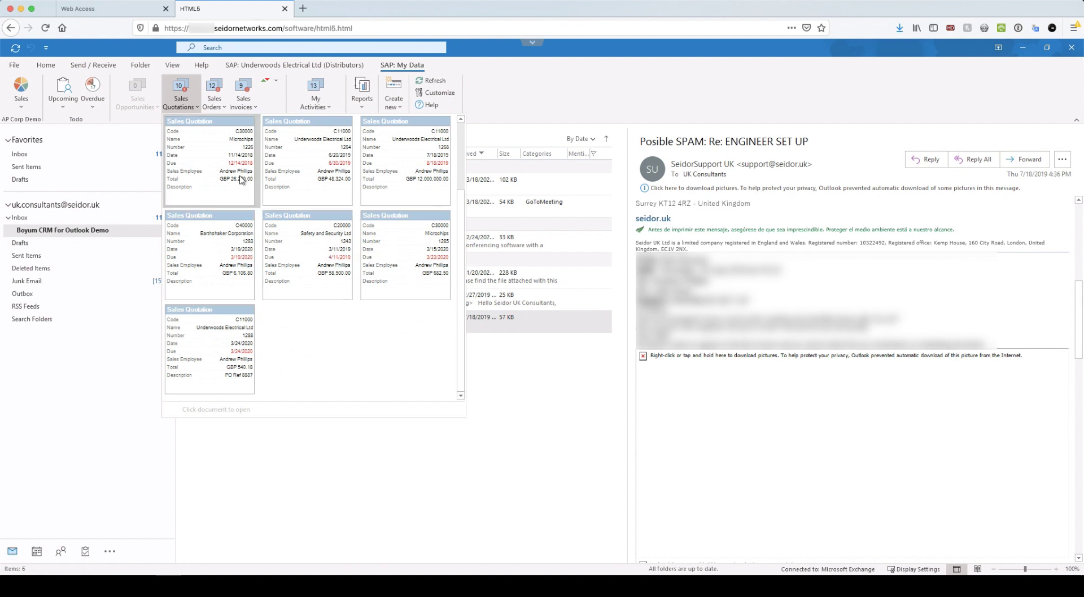
scroll(225, 173, "up", 1)
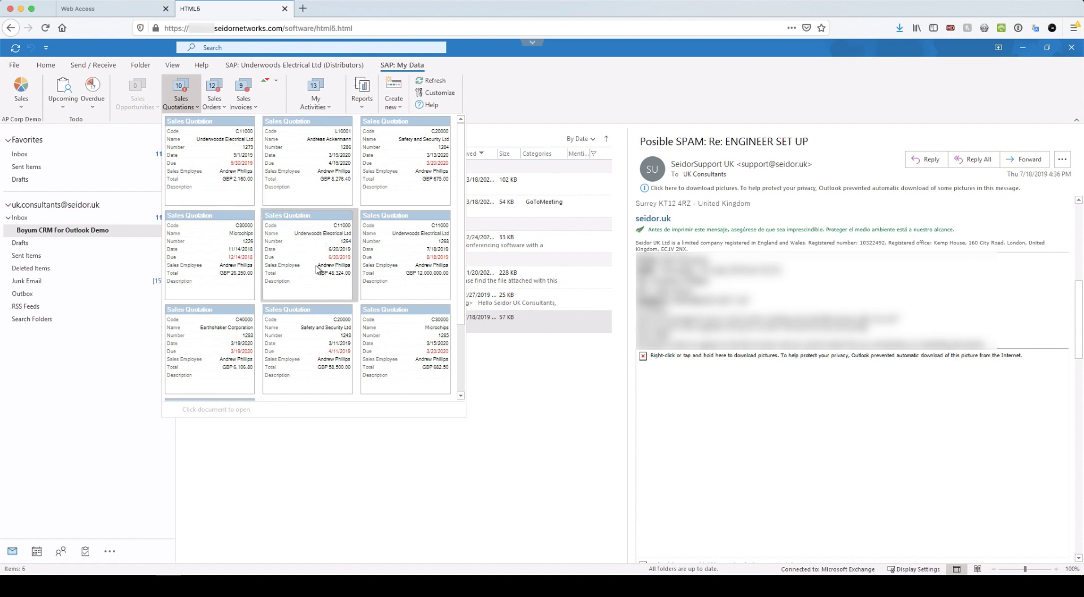
Step: Open the Underwoods Electrical Ltd sales quotation dated 6/20/2019 and copy it to a sales order
left_click(315, 243)
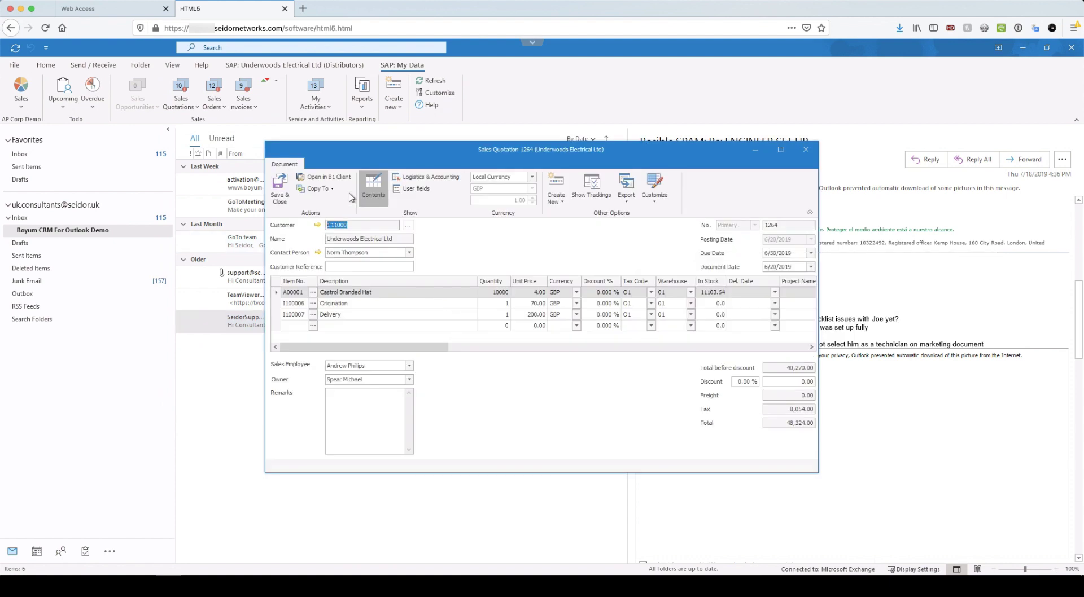
left_click_drag(405, 147, 234, 142)
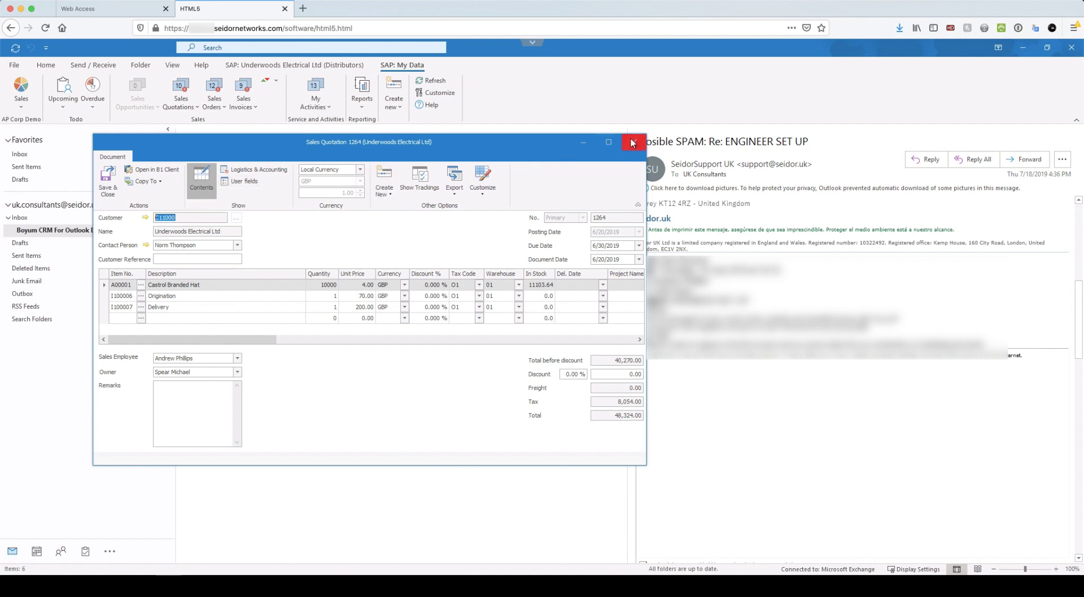
left_click(461, 192)
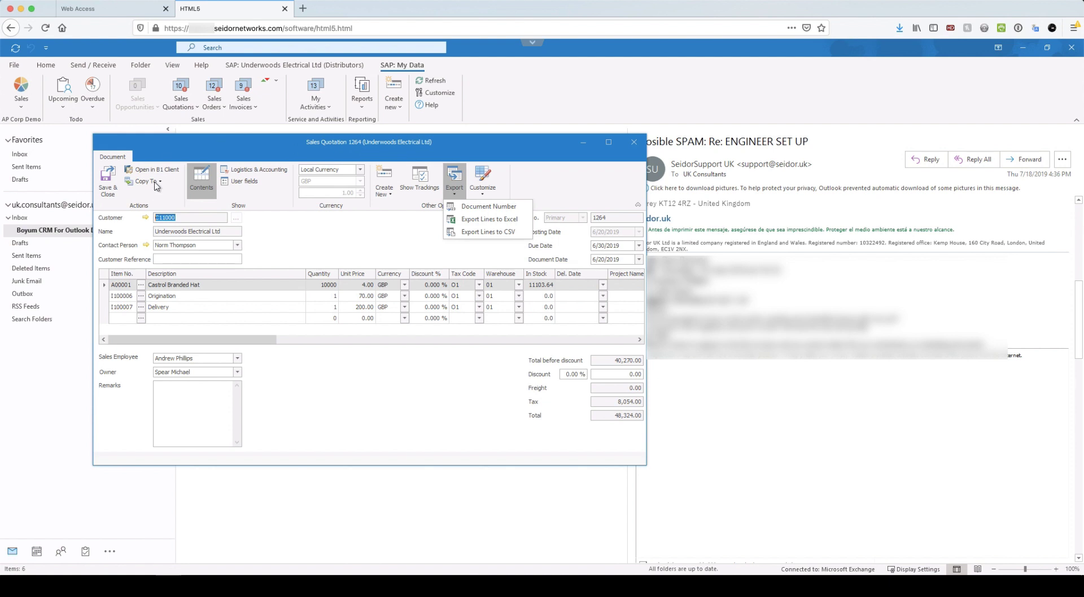
left_click(148, 182)
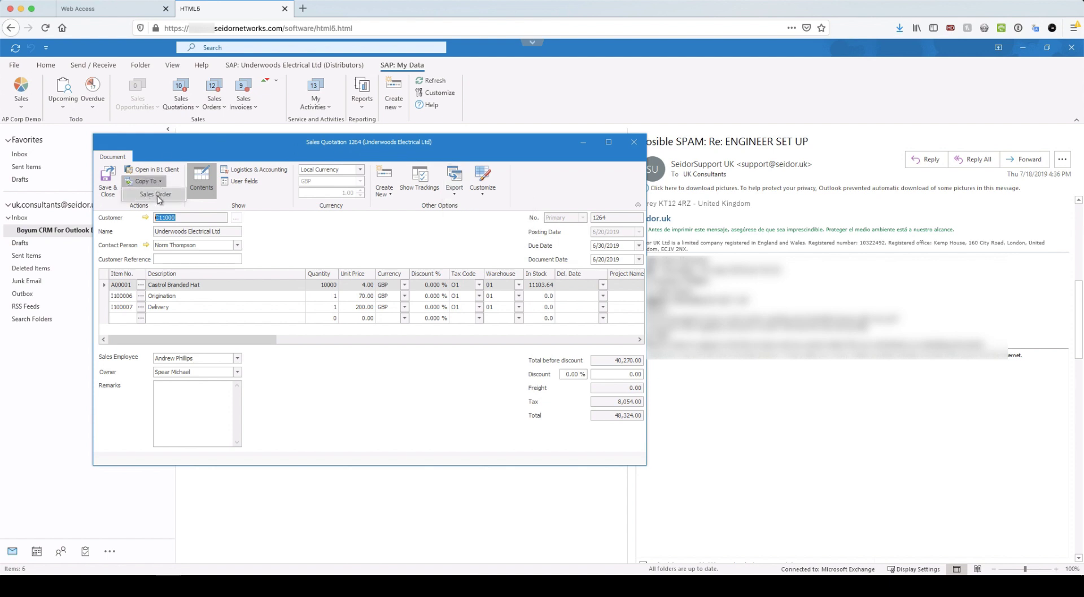
left_click(158, 195)
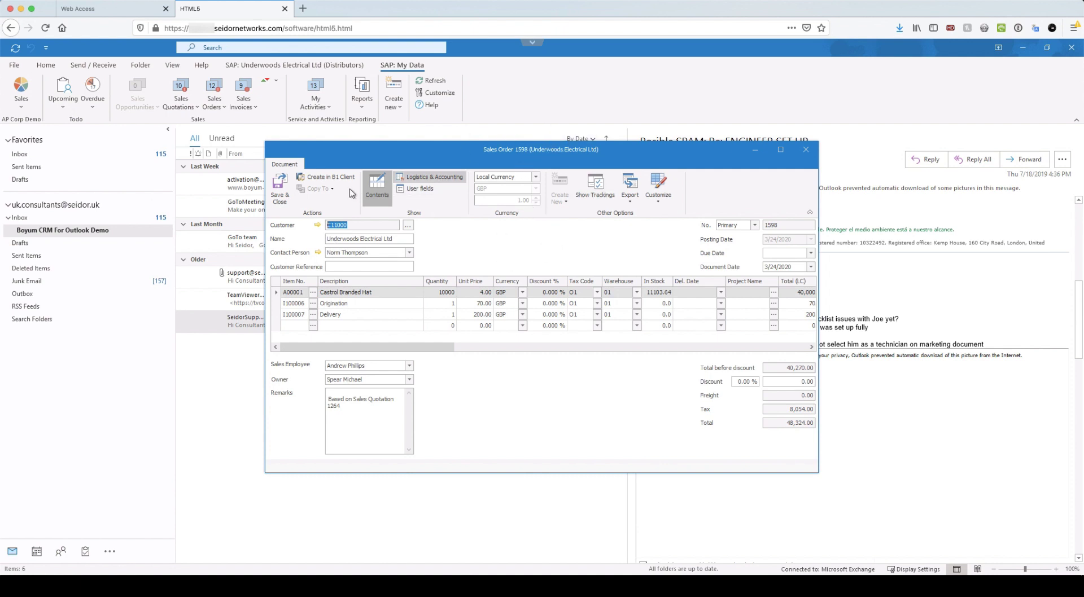
Step: Set the new sales order's due date to March 27, 2020, and save and close the order
left_click(281, 191)
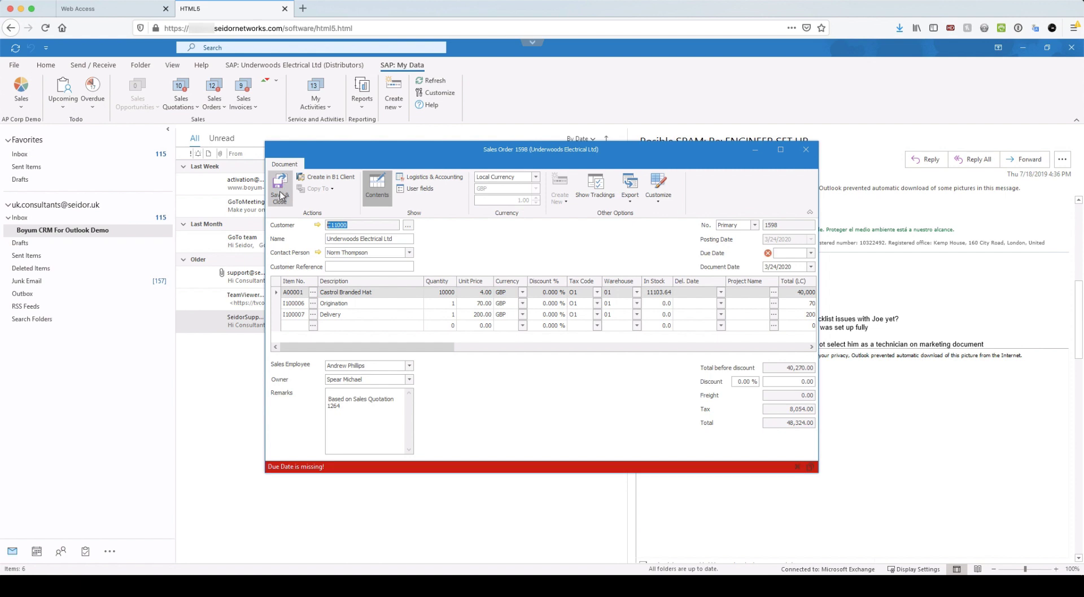
left_click(810, 253)
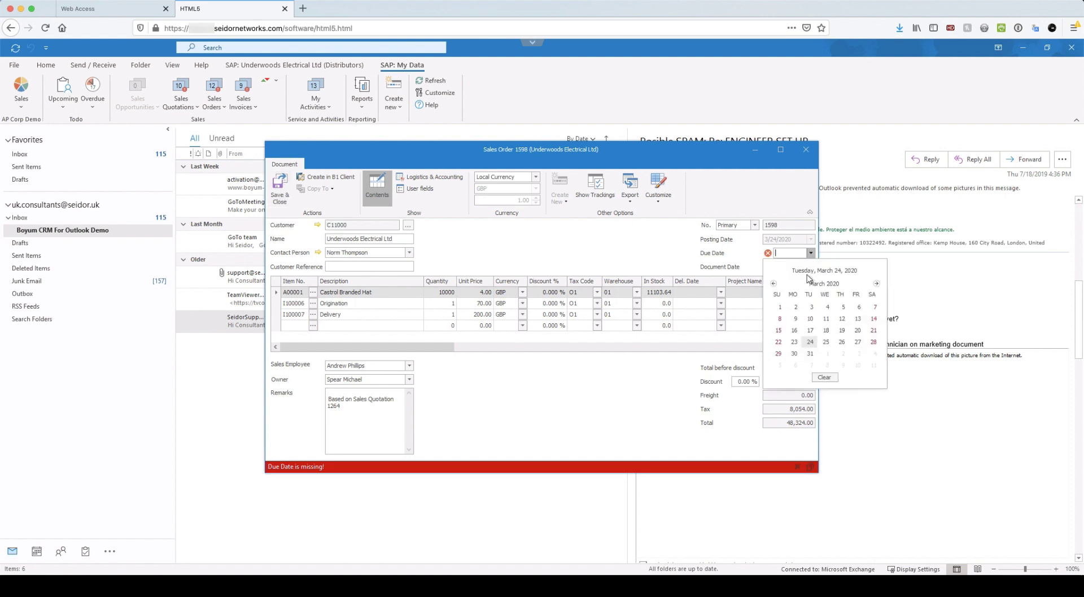
left_click(857, 343)
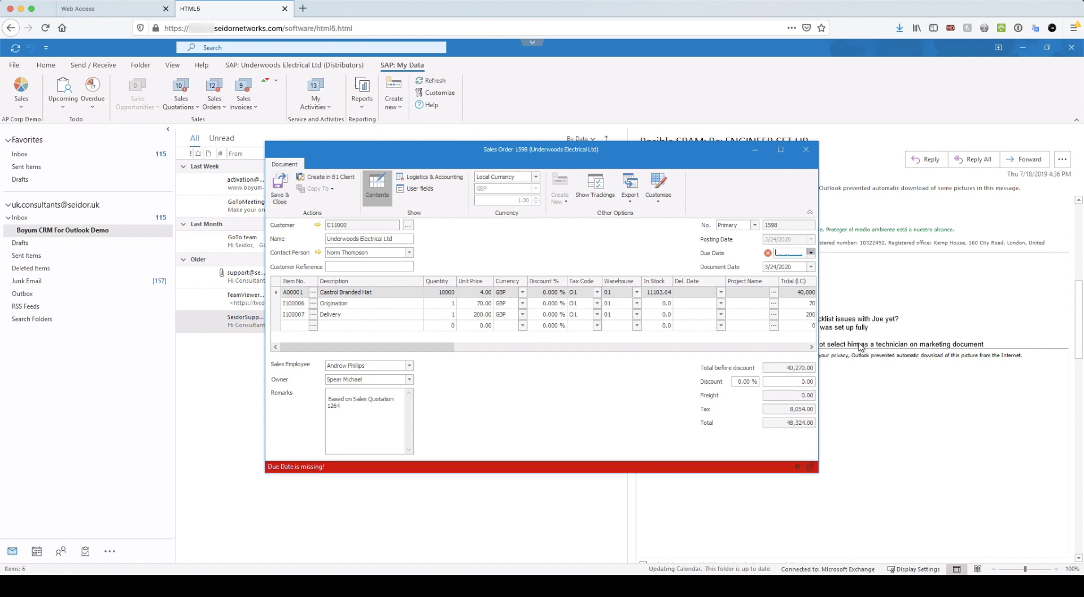
left_click(283, 190)
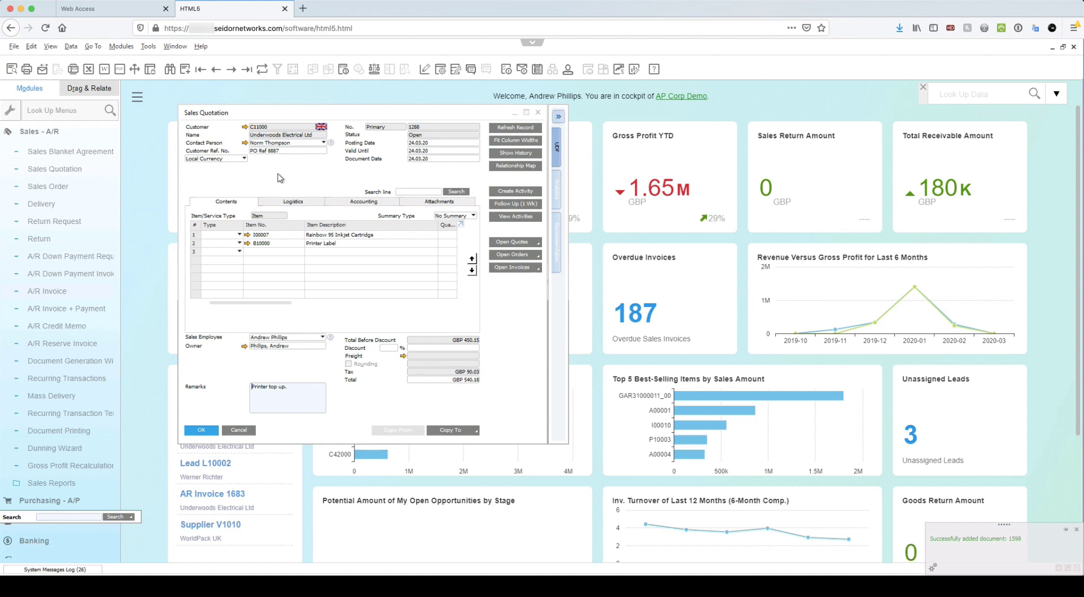
Step: Find the latest Underwoods Electrical Ltd sales order in SAP Business One and examine its link to the quotation in the relationship map
left_click(65, 186)
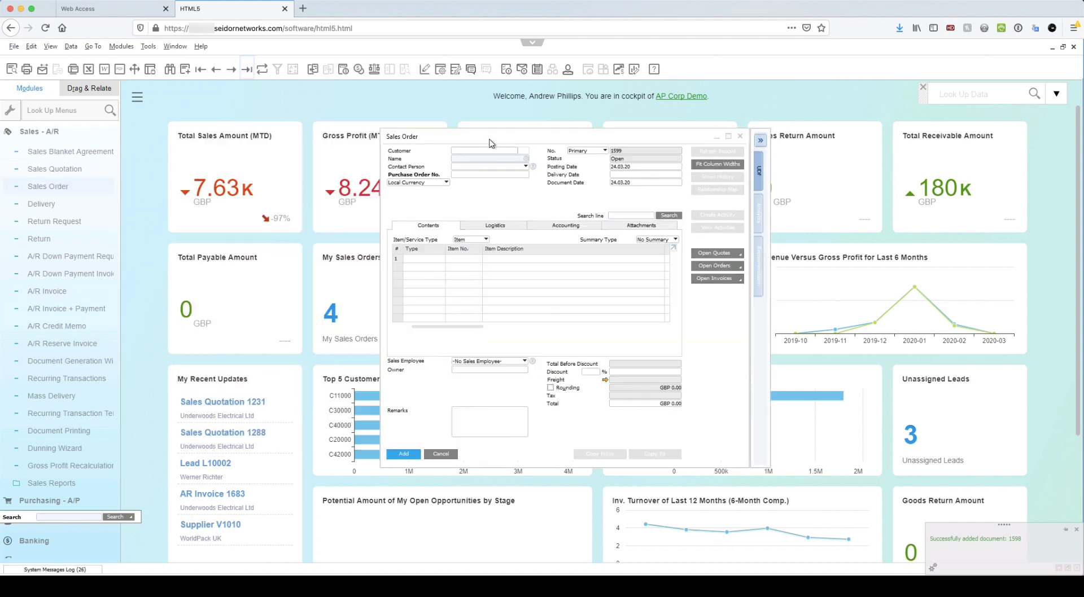
left_click_drag(497, 142, 271, 126)
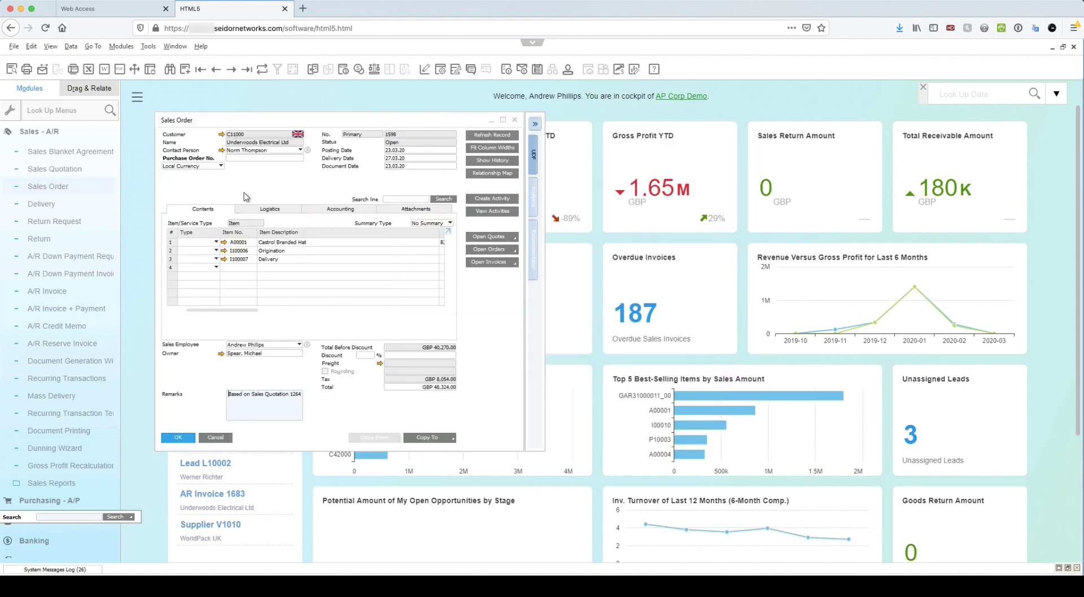
left_click(496, 174)
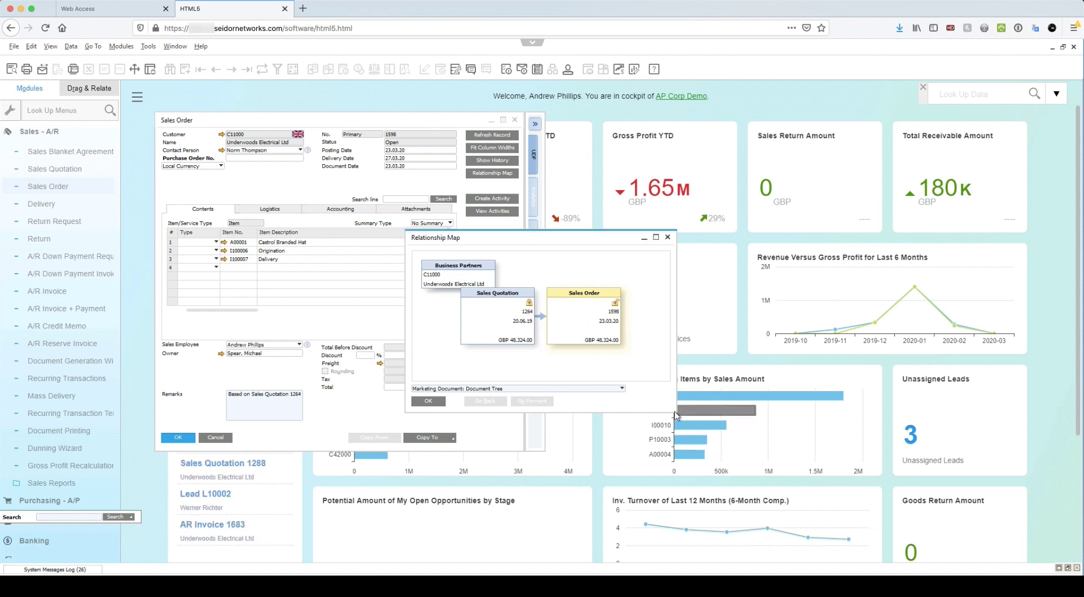
left_click_drag(675, 411, 918, 483)
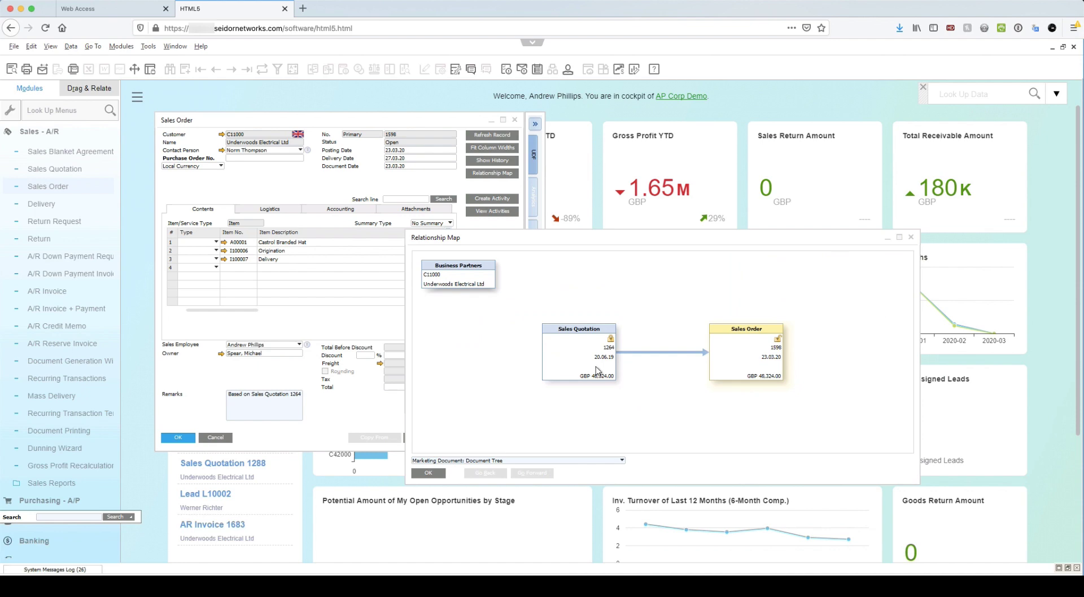
left_click(427, 473)
Step: Switch back to Outlook mail with the SAP My Data commands shown
key("alt+Tab")
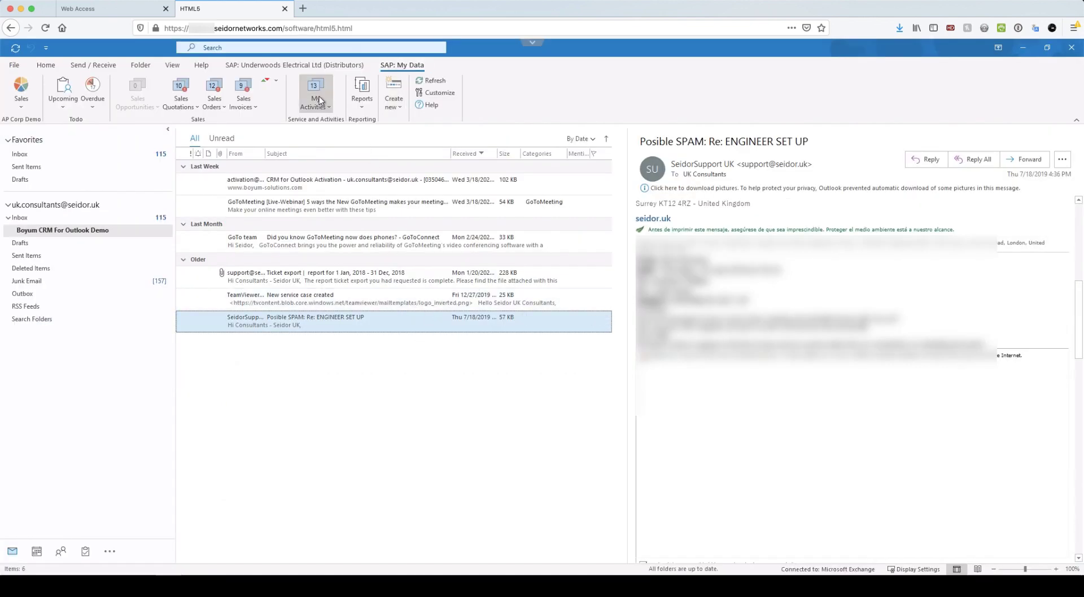
scroll(319, 101, "up", 4)
scroll(305, 98, "down", 4)
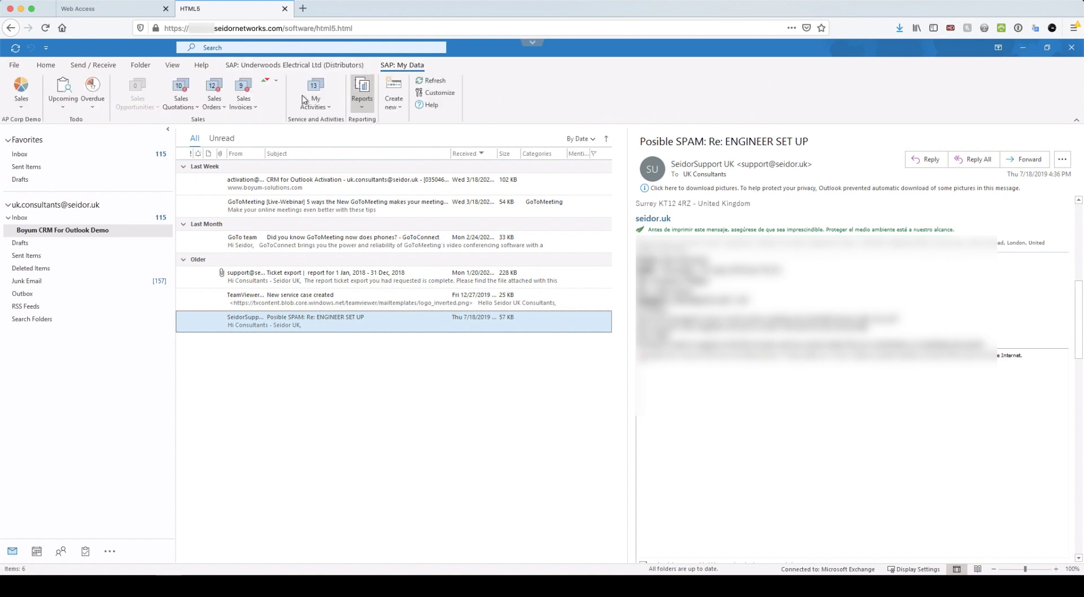
Step: Check the sales figures overview, then view the My Data - All Customers and balances report in an enlarged window and close it
left_click(276, 82)
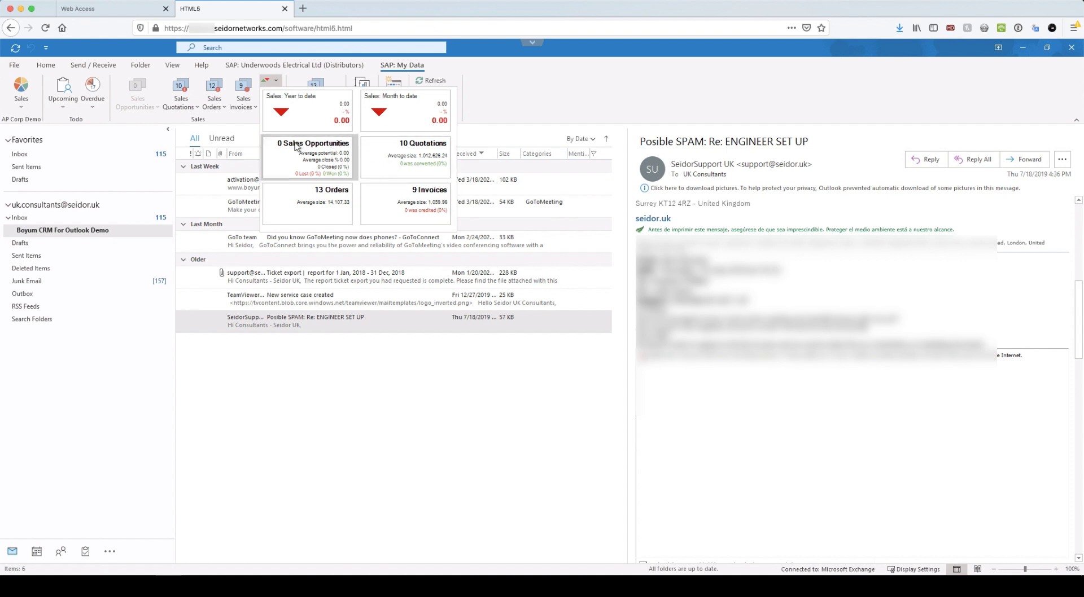
left_click(361, 90)
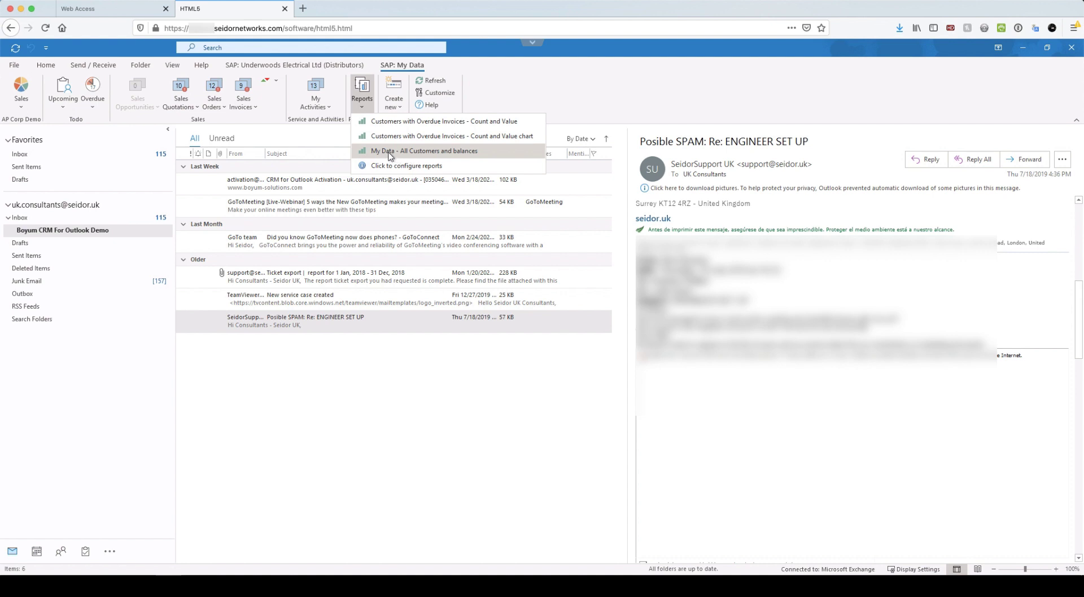
left_click(458, 151)
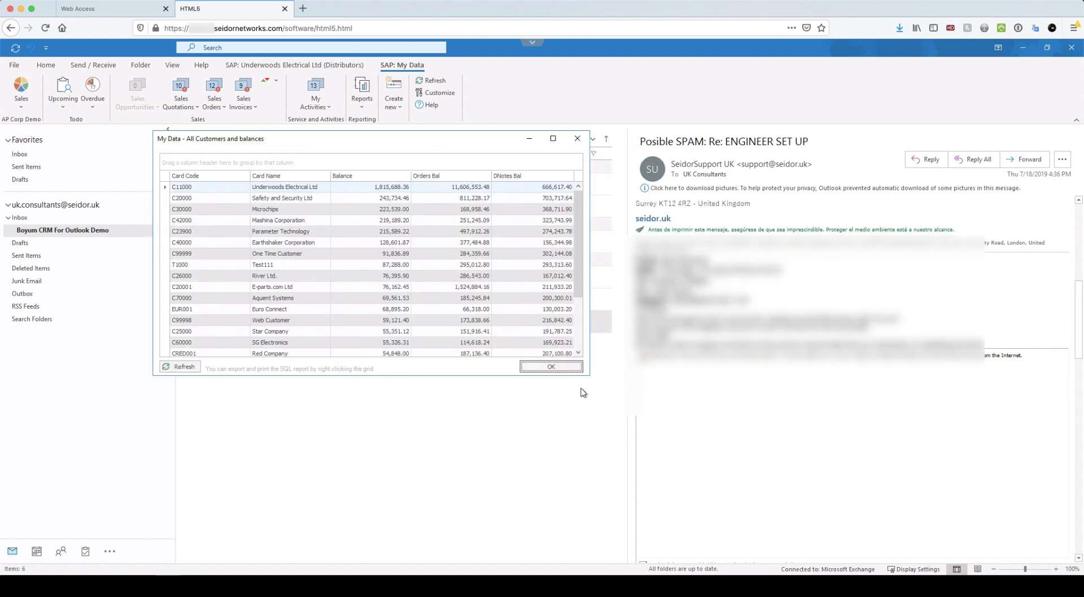
left_click_drag(589, 375, 879, 479)
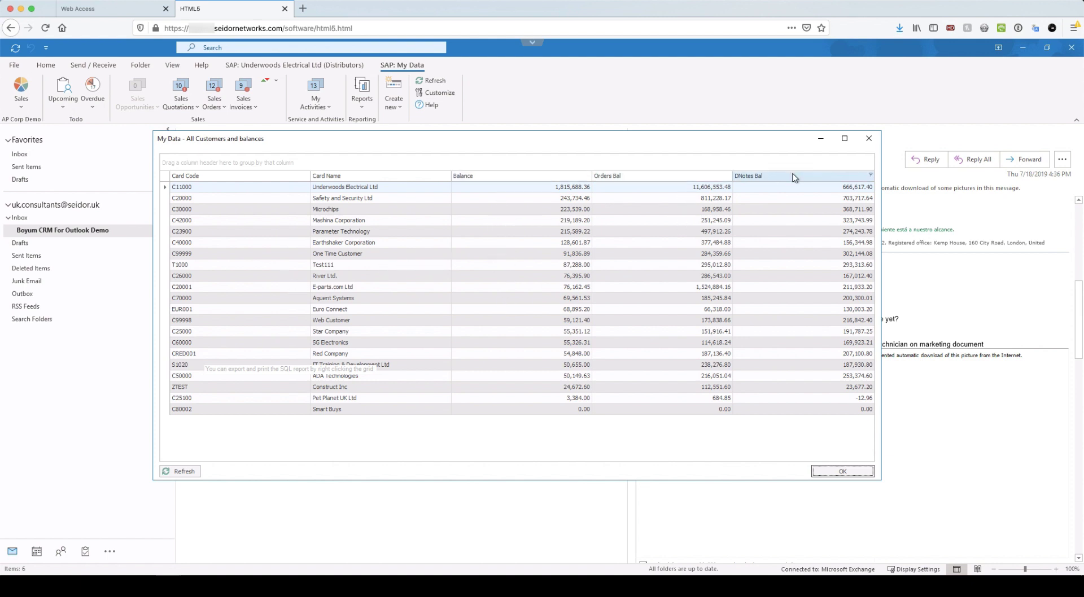
left_click(842, 471)
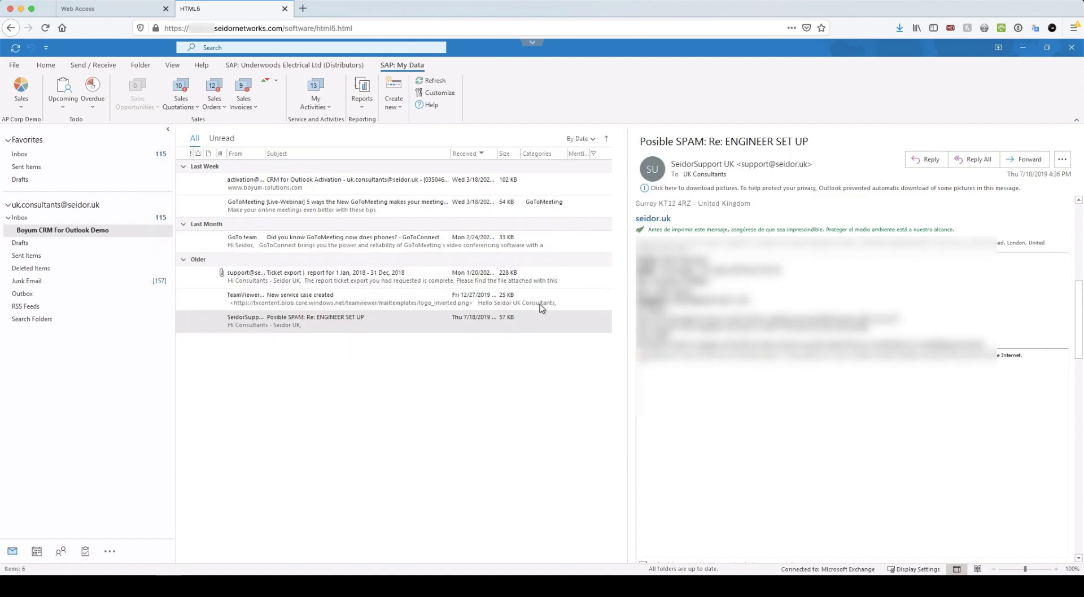
Step: View the Customers with Overdue Invoices - Count and Value report and close it
left_click(362, 100)
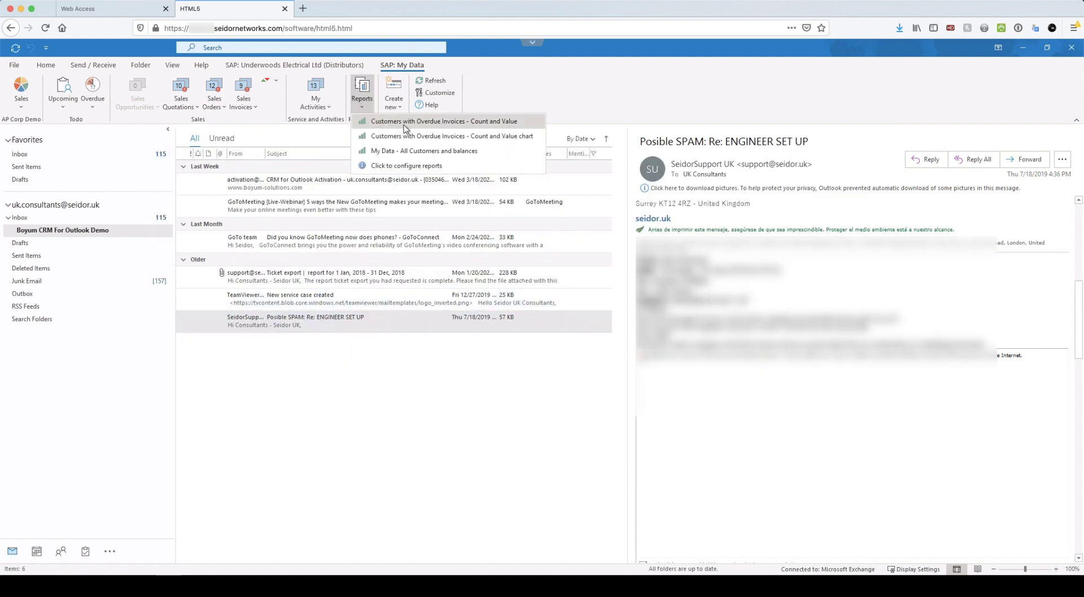
left_click(481, 128)
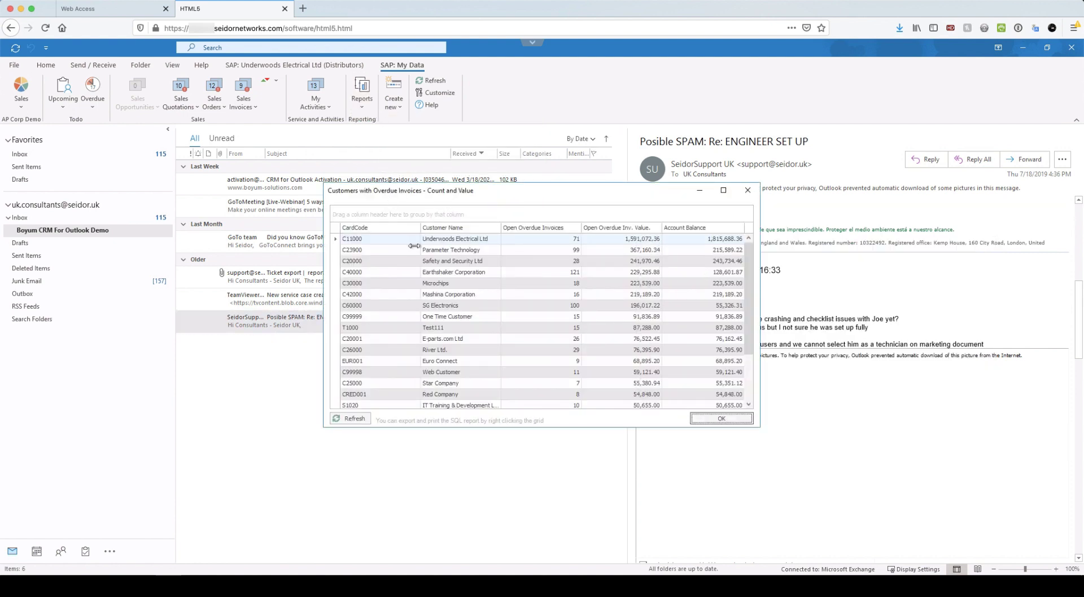
left_click(747, 190)
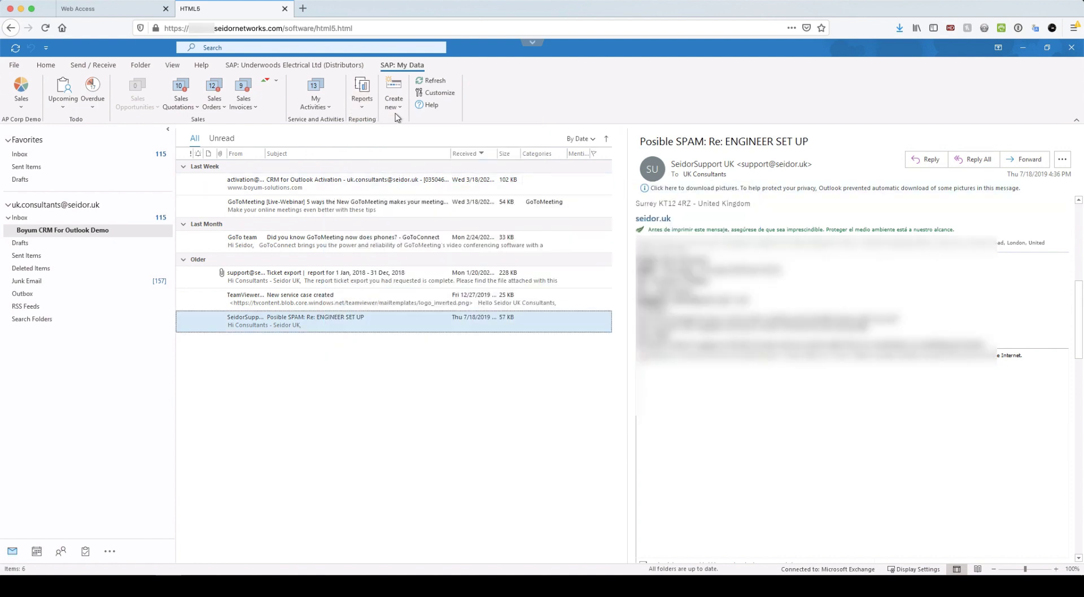
Step: View the Customers with Overdue Invoices chart, preview darker blue and turquoise appearance styles, and close it
left_click(361, 103)
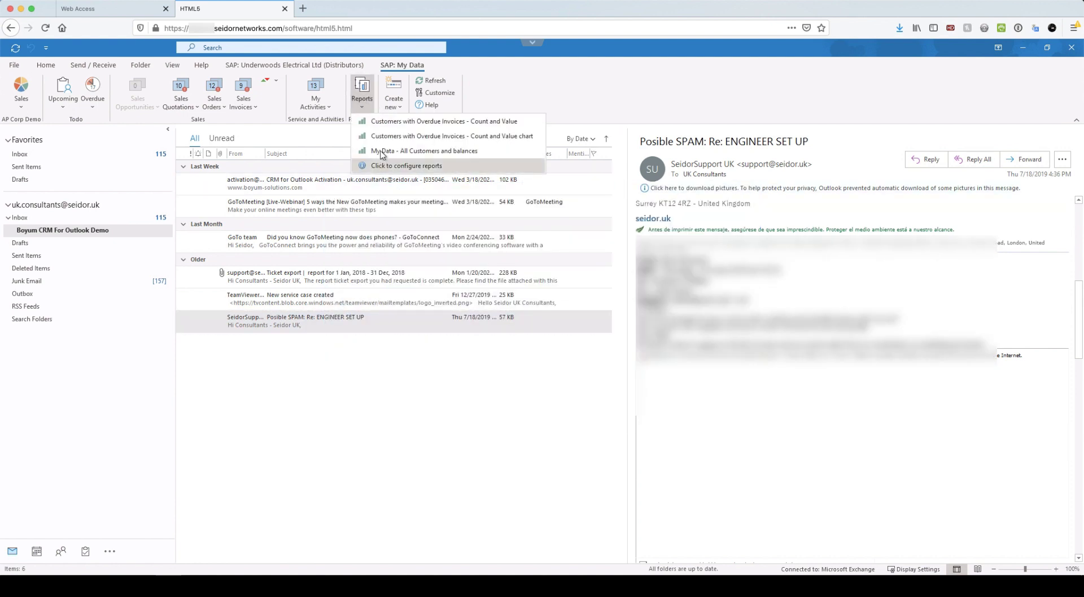
left_click(432, 137)
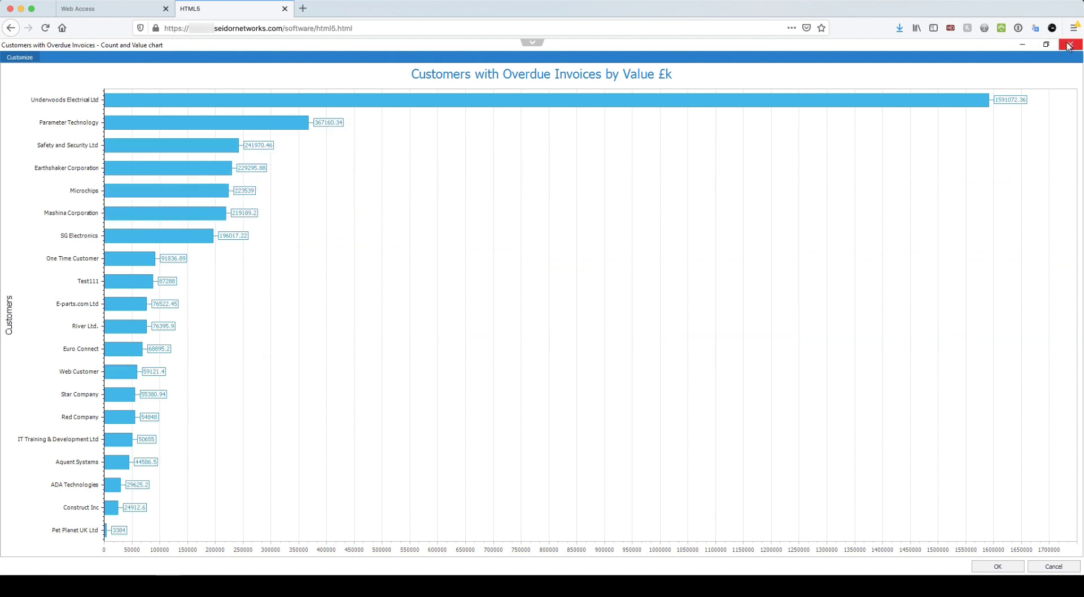
left_click(20, 58)
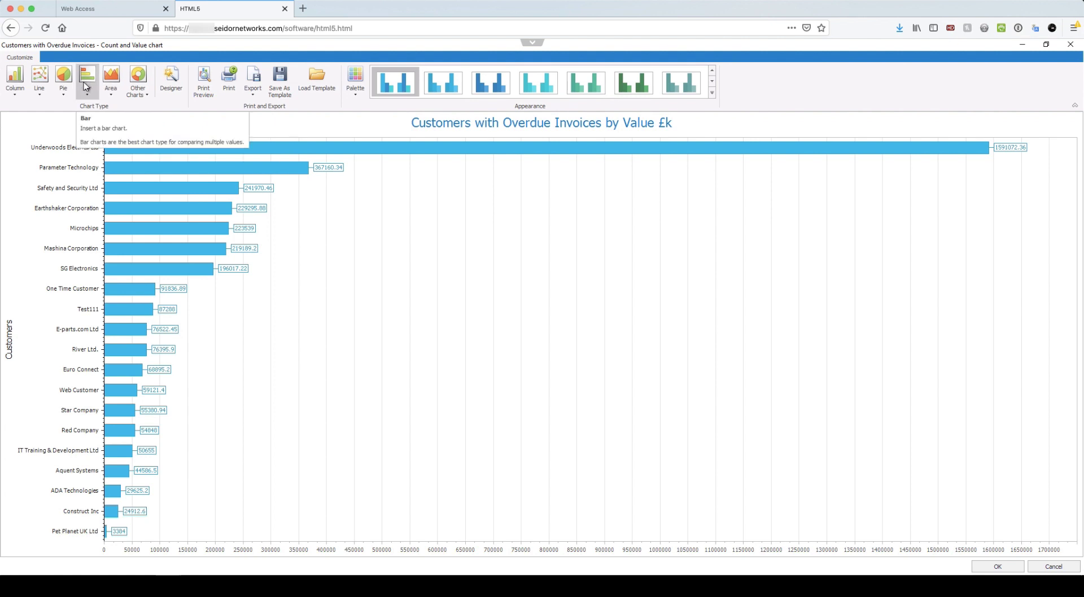
left_click(490, 86)
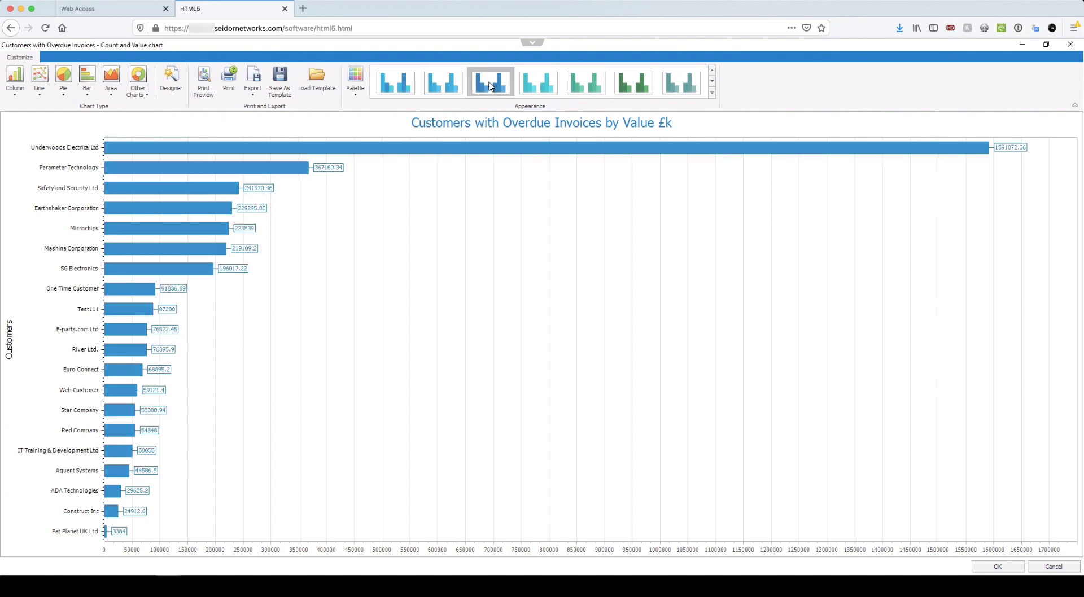
left_click(528, 85)
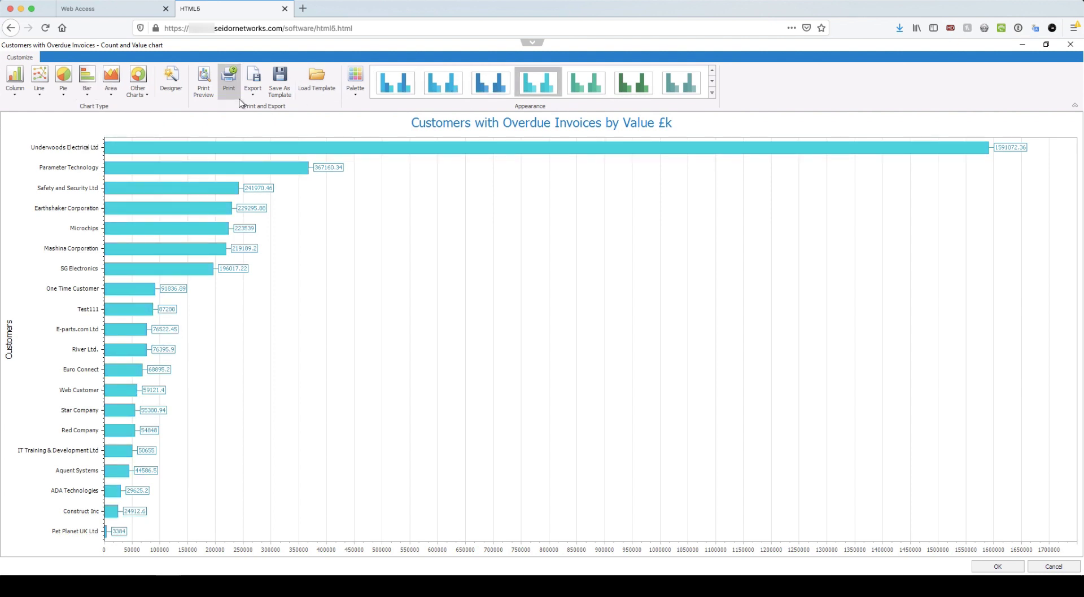
left_click(1071, 46)
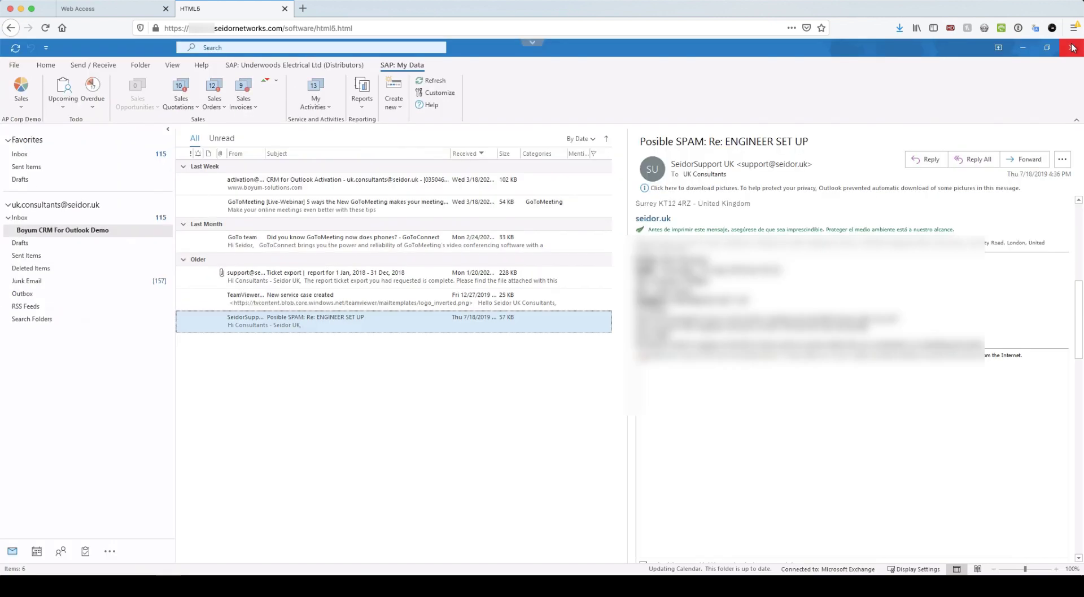
Step: Start a new activity from My Data, searching for "acme" and choosing Acme Ltd as the business partner
left_click(399, 108)
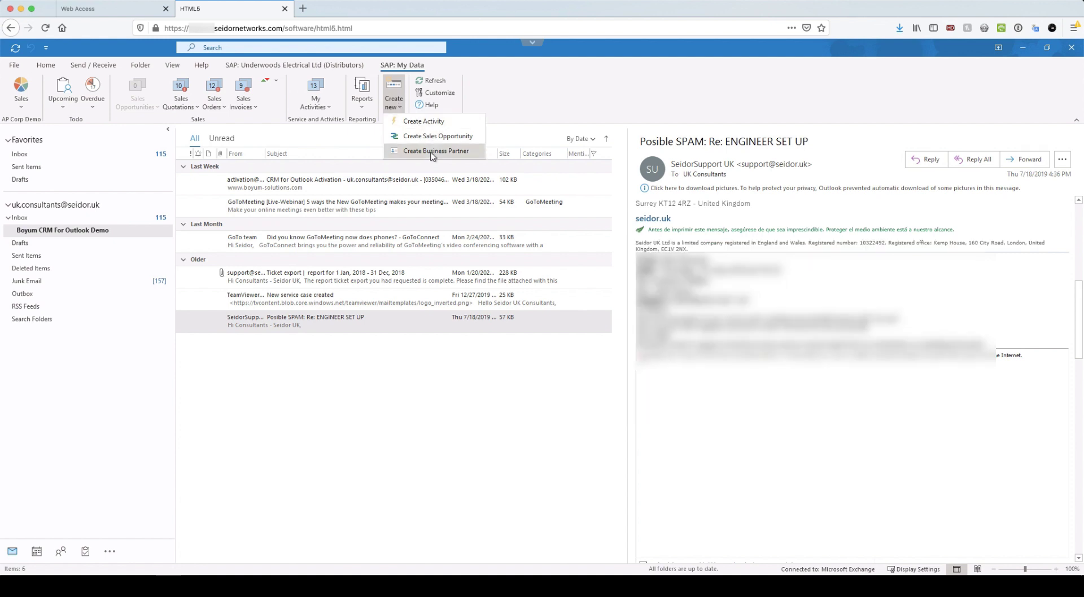
left_click(439, 122)
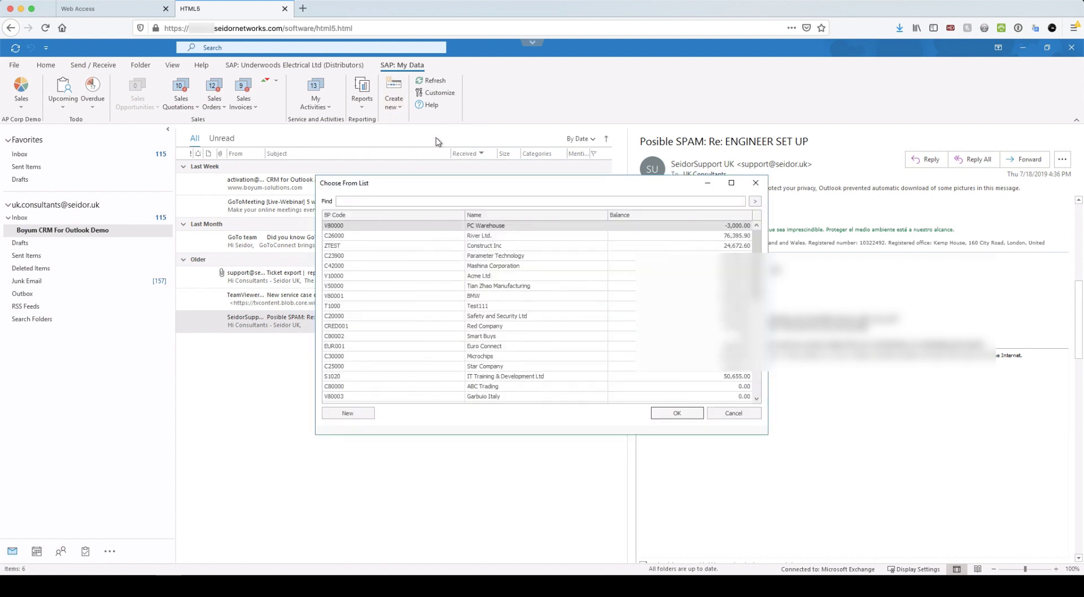
left_click_drag(483, 186, 339, 236)
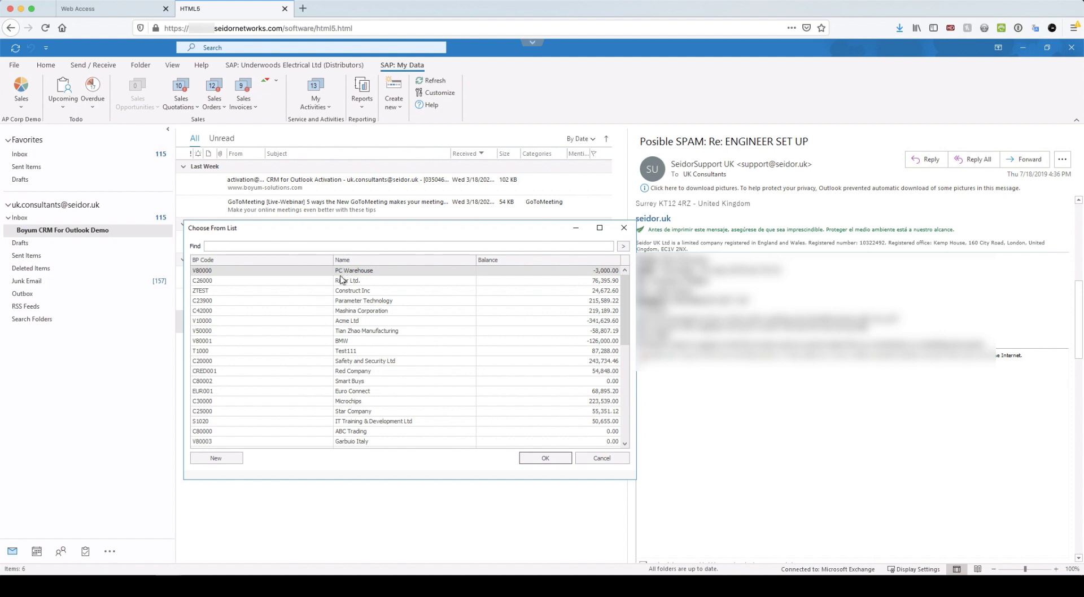
left_click(354, 247)
type("acme")
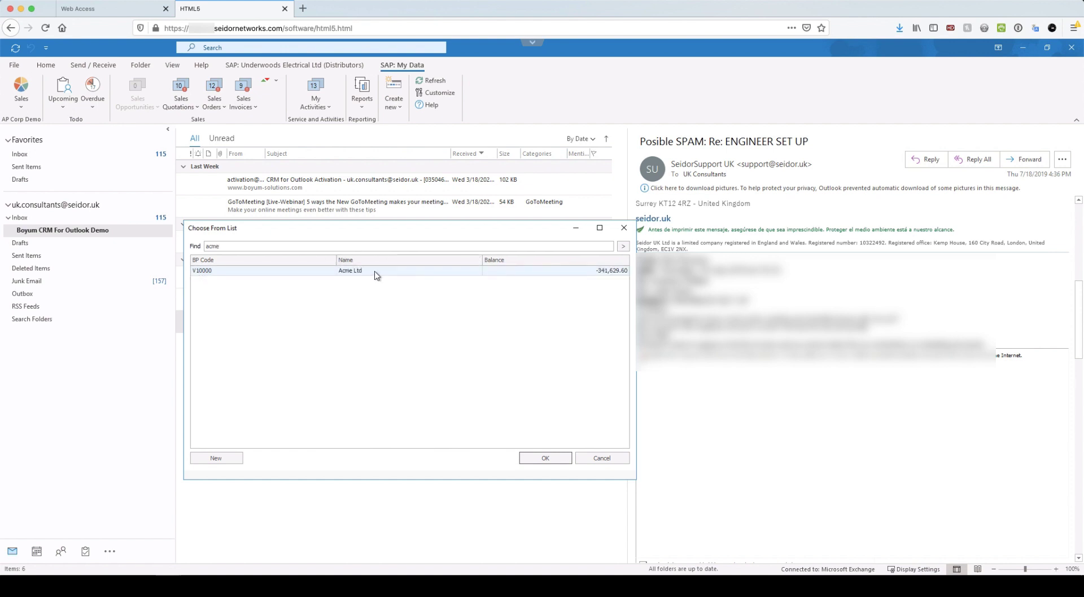
double_click(375, 272)
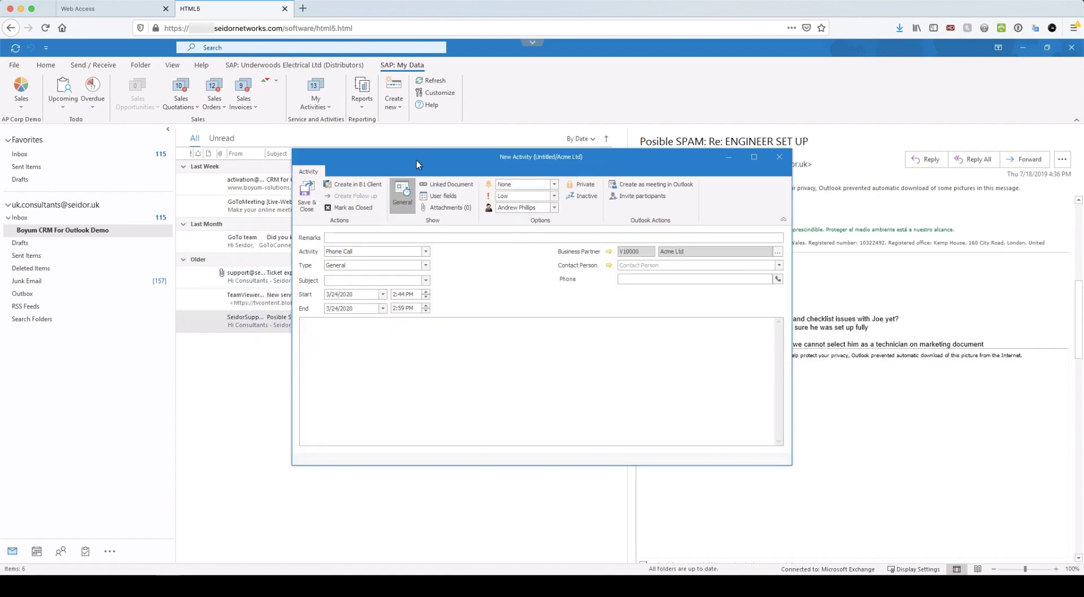
Step: Try assigning the new Acme Ltd phone call activity to another user and close it without saving
left_click_drag(417, 164, 314, 178)
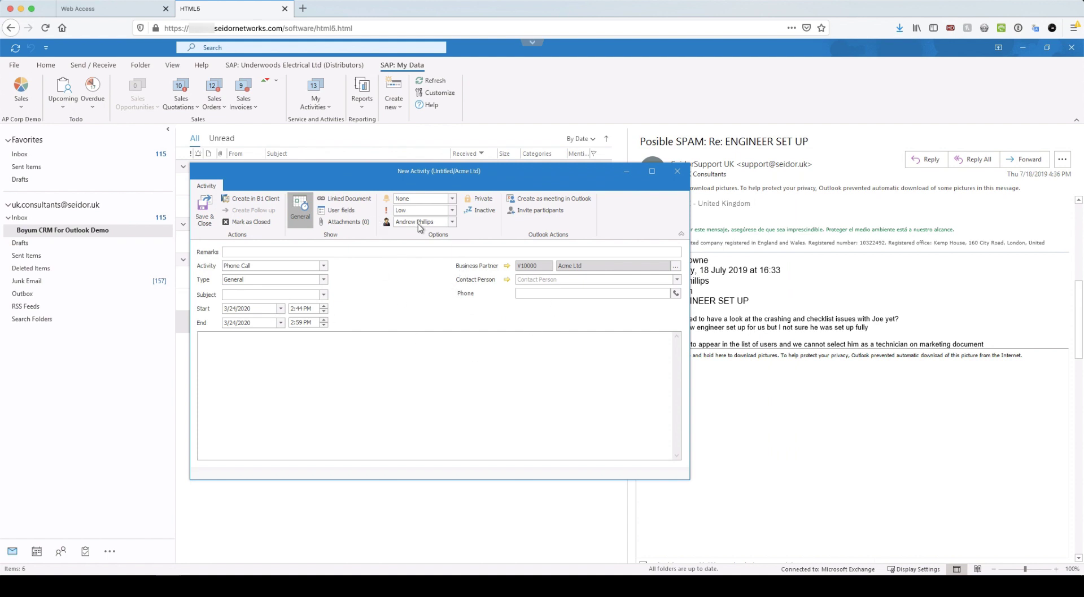
left_click(438, 224)
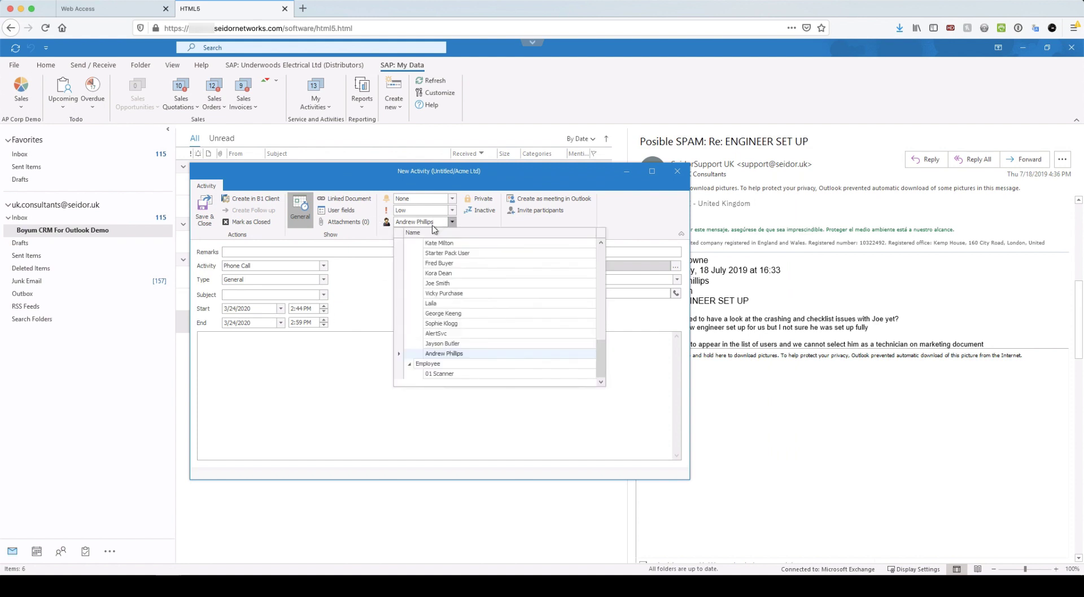
left_click(441, 279)
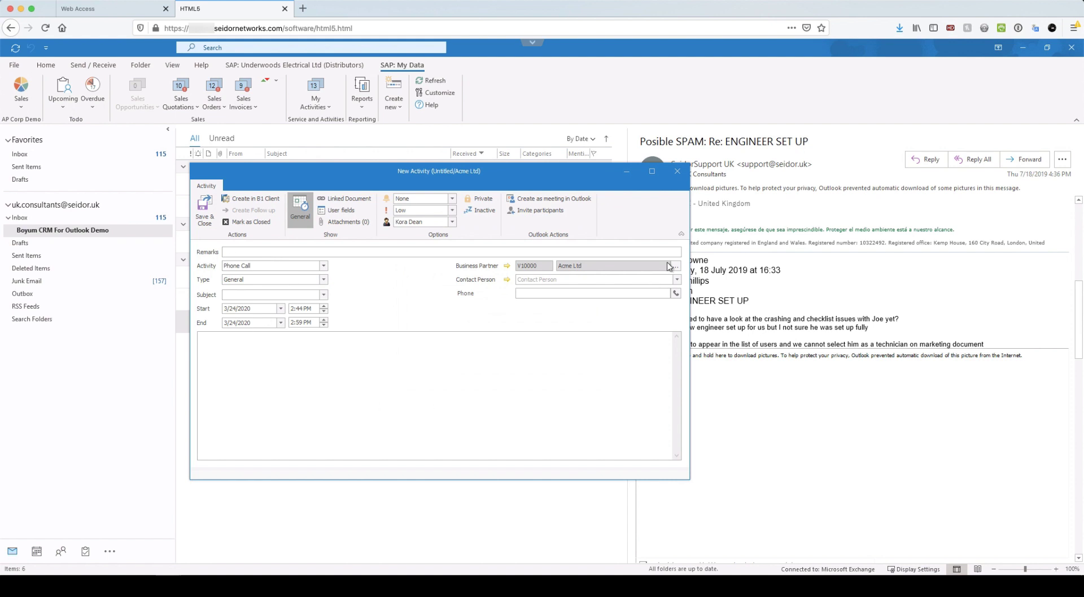
left_click(676, 171)
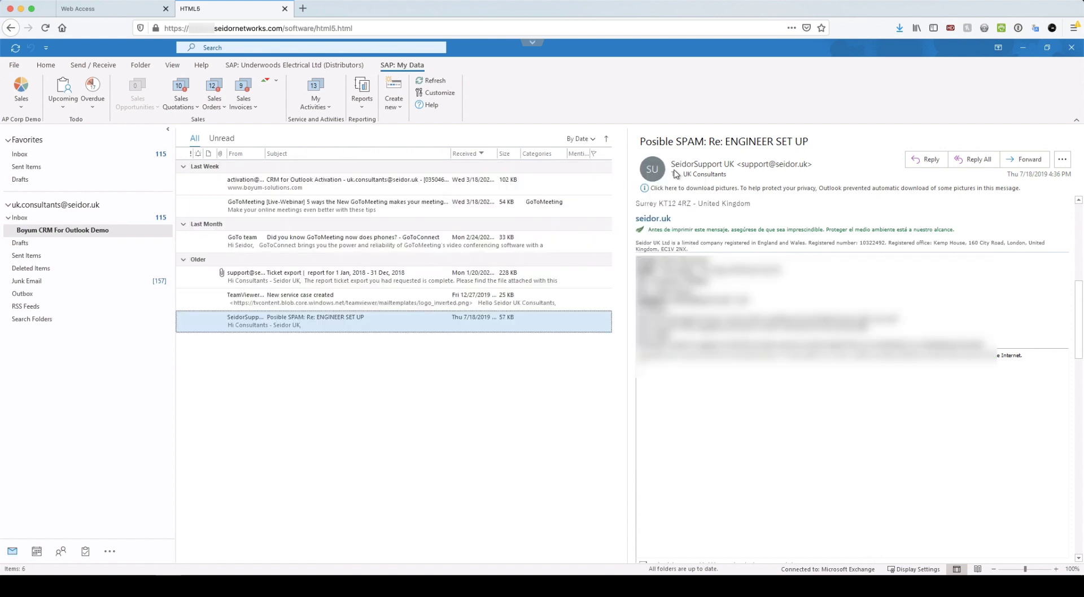
Step: Open a new business partner form, look over its partner type, name and group fields, and close it without saving
left_click(398, 105)
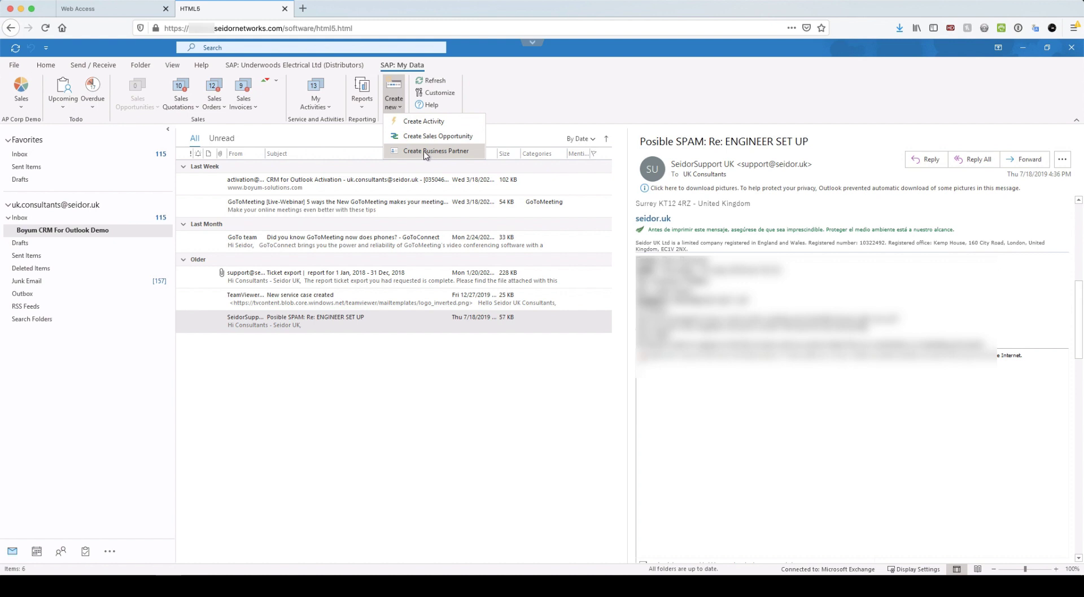
left_click(425, 152)
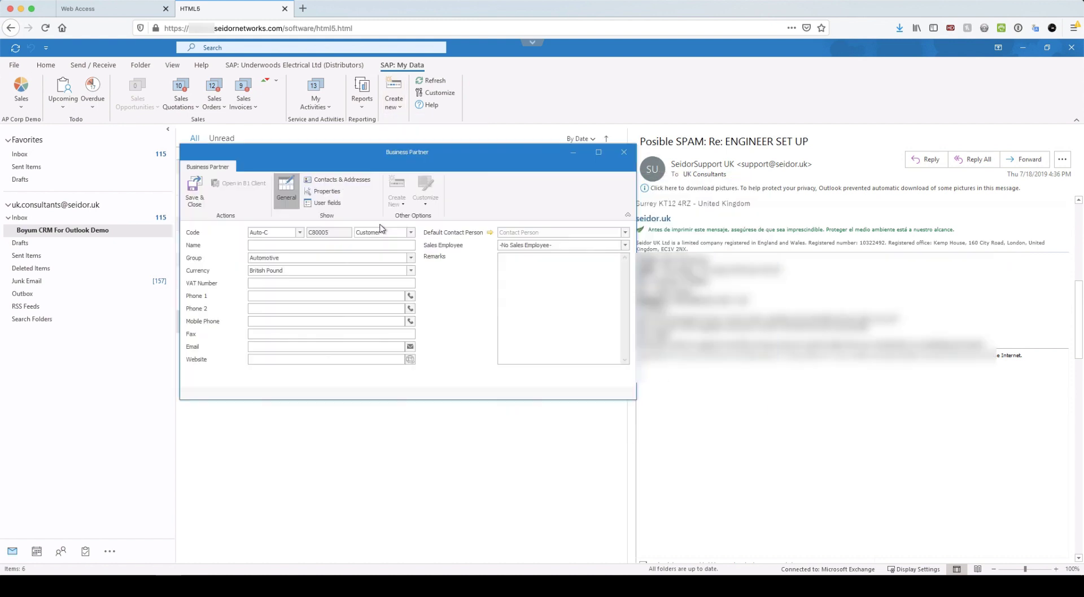
left_click(384, 234)
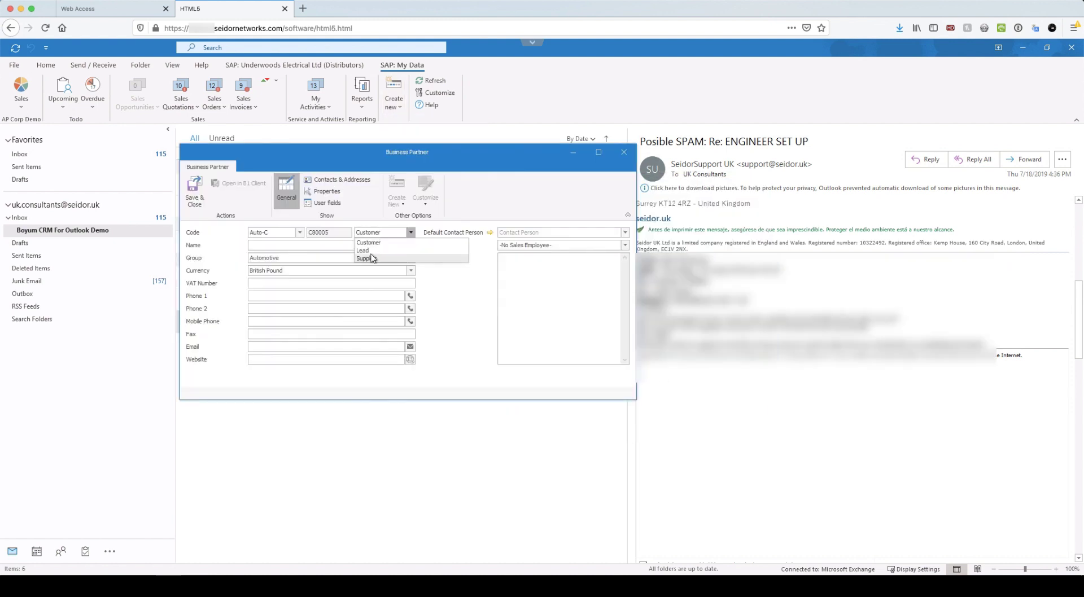
left_click(282, 245)
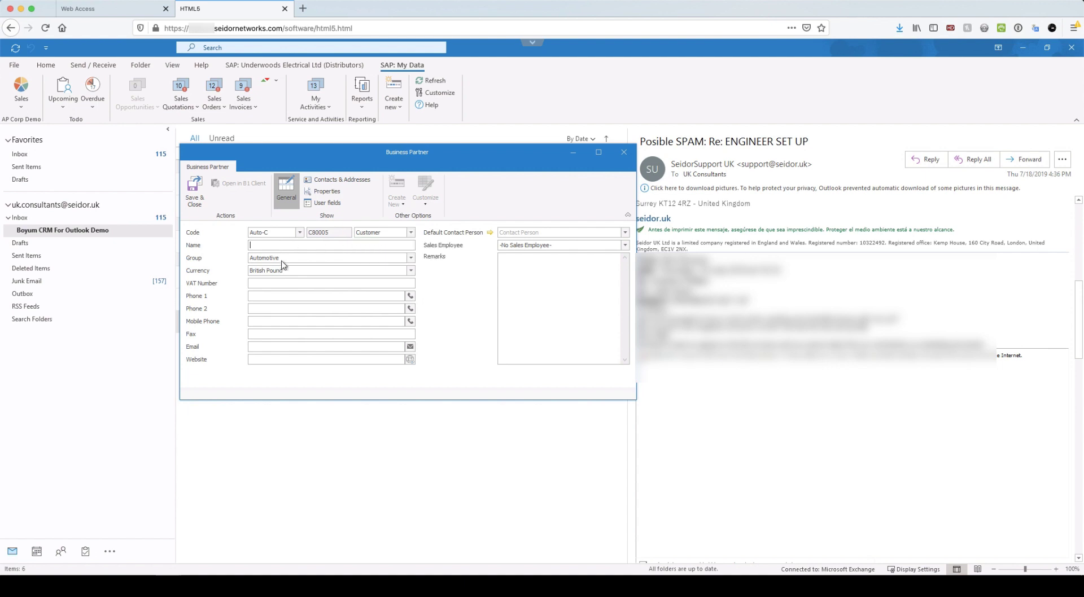
left_click(280, 259)
left_click(234, 269)
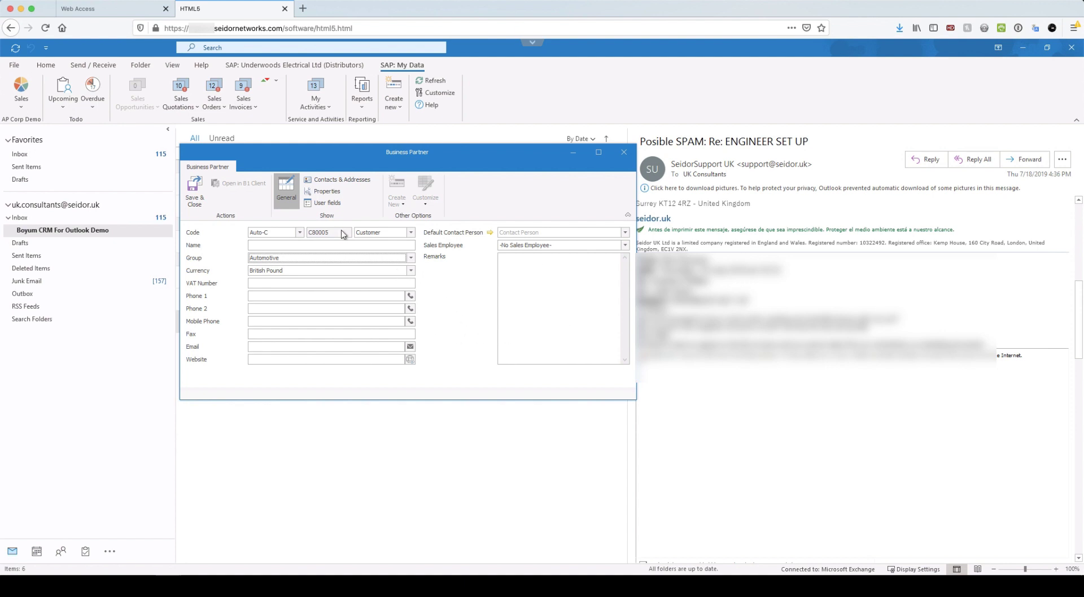
left_click(623, 152)
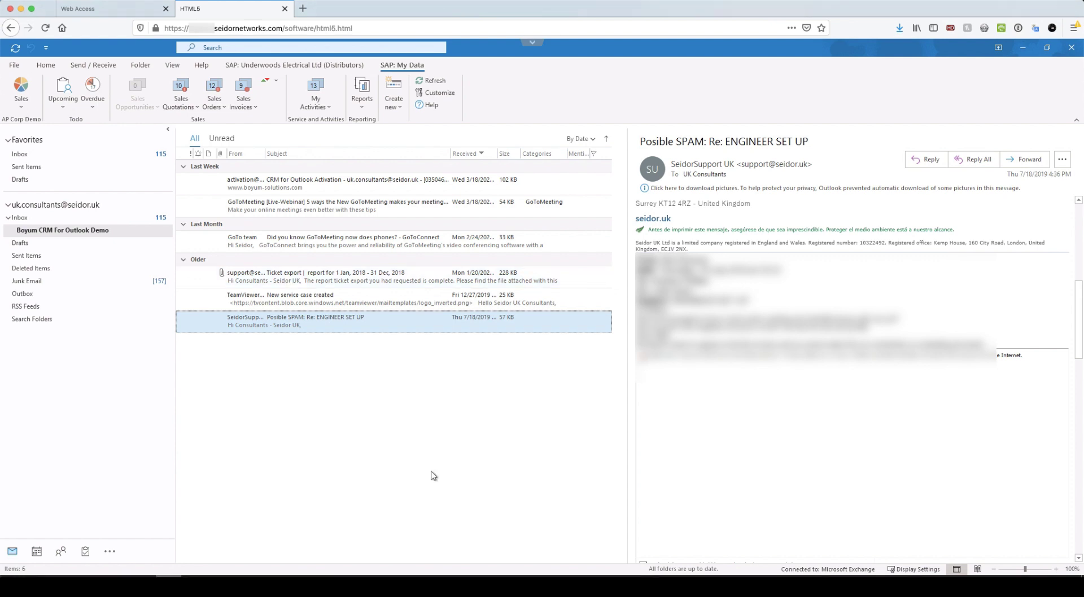
Step: Switch to the PowerPoint slide show with the Frequently Asked Questions slide
key("alt+Tab")
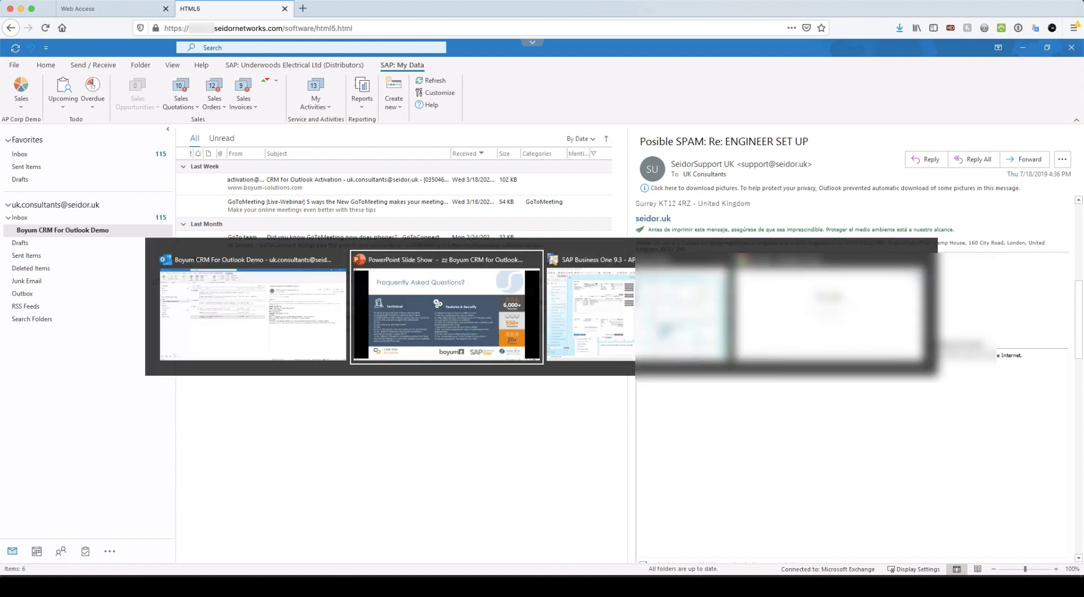